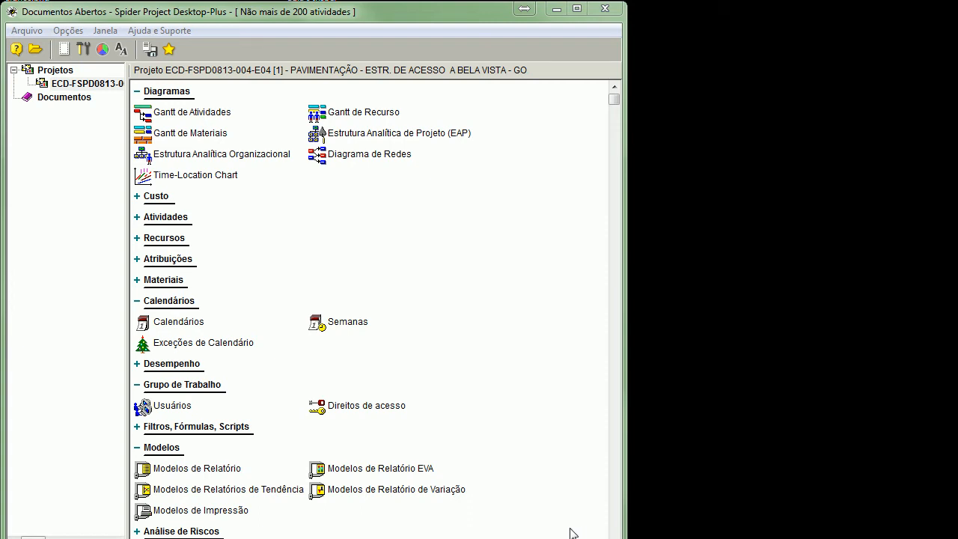
Step: Review the project's list of saved configurations, and close the list
scroll(393, 324, down, 3)
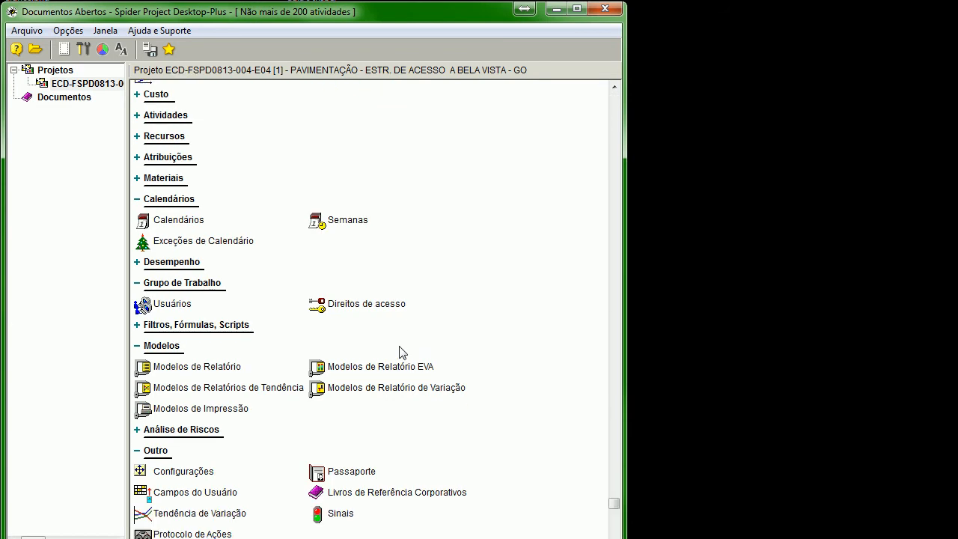
double_click(198, 471)
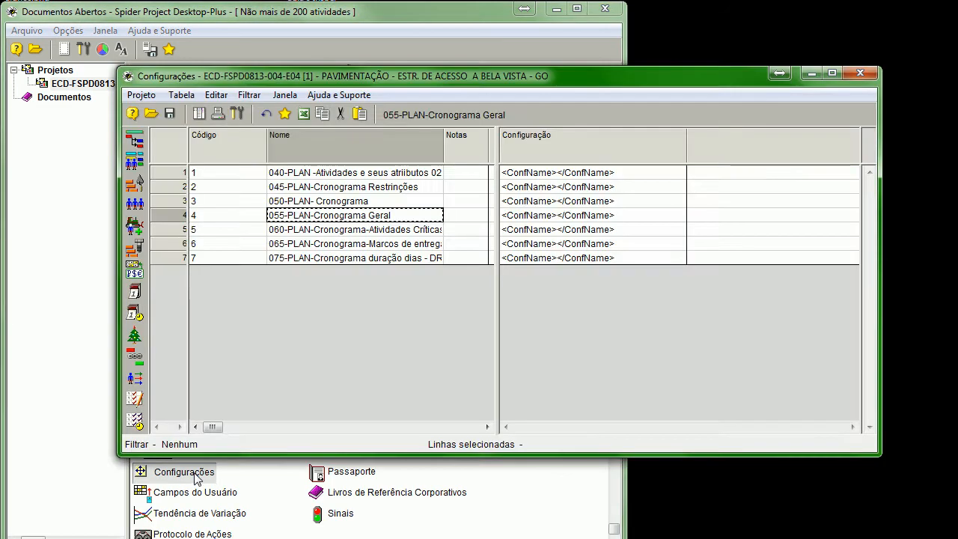
drag(410, 75, 310, 79)
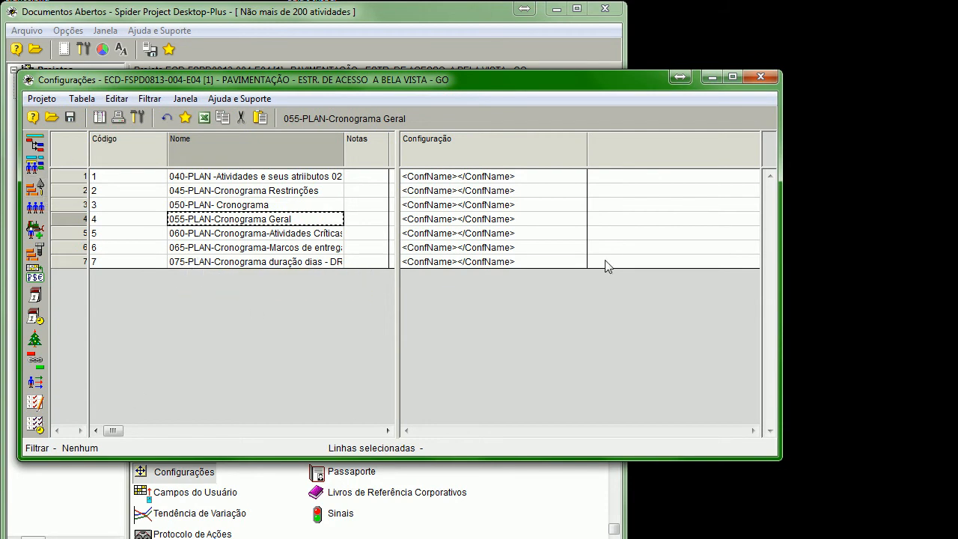
click(759, 78)
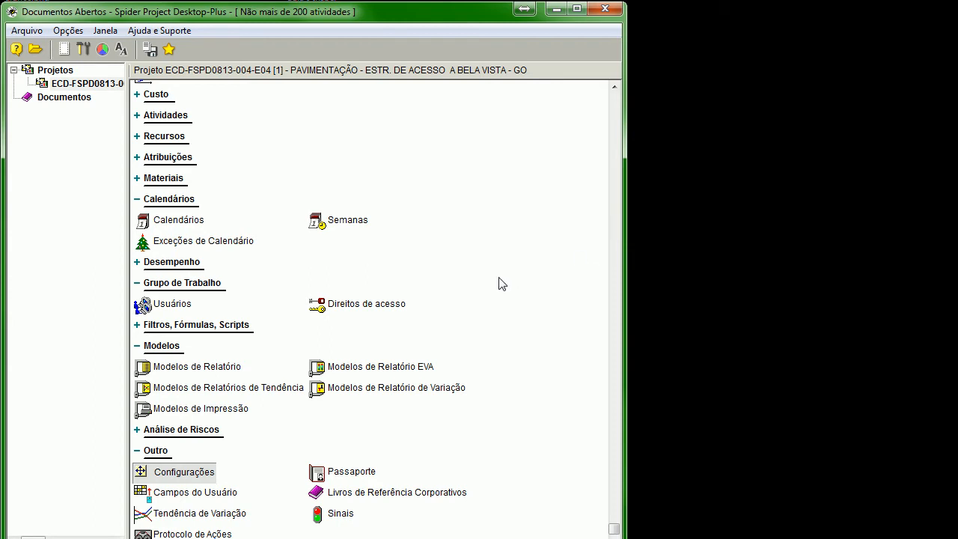
Step: Open the project's Gantt de Atividades and enlarge its window so the table and bar chart both show
scroll(412, 314, up, 2)
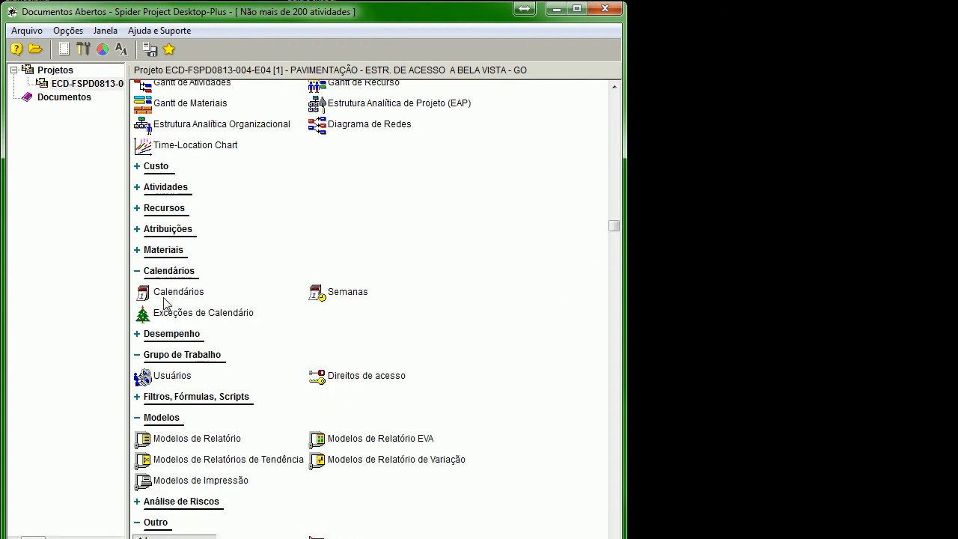
scroll(245, 332, up, 1)
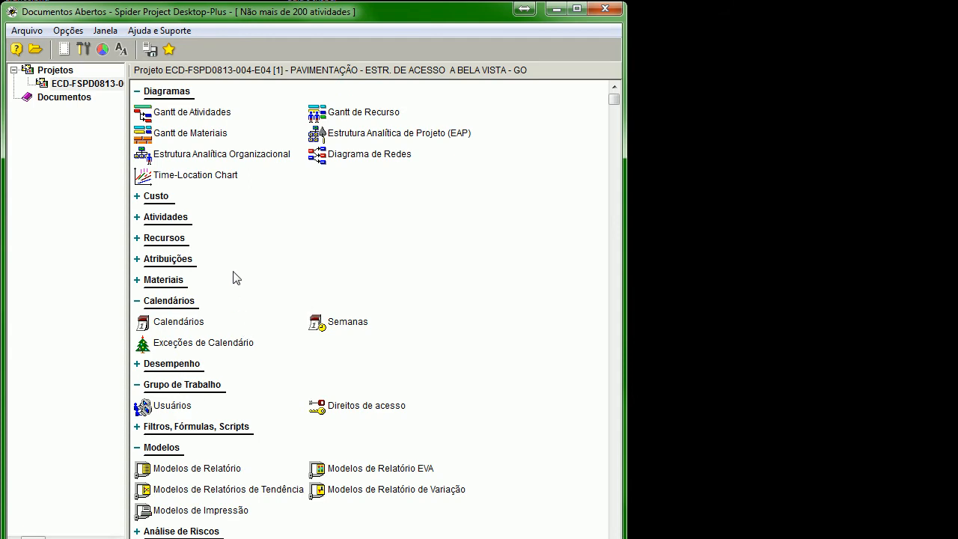
click(180, 114)
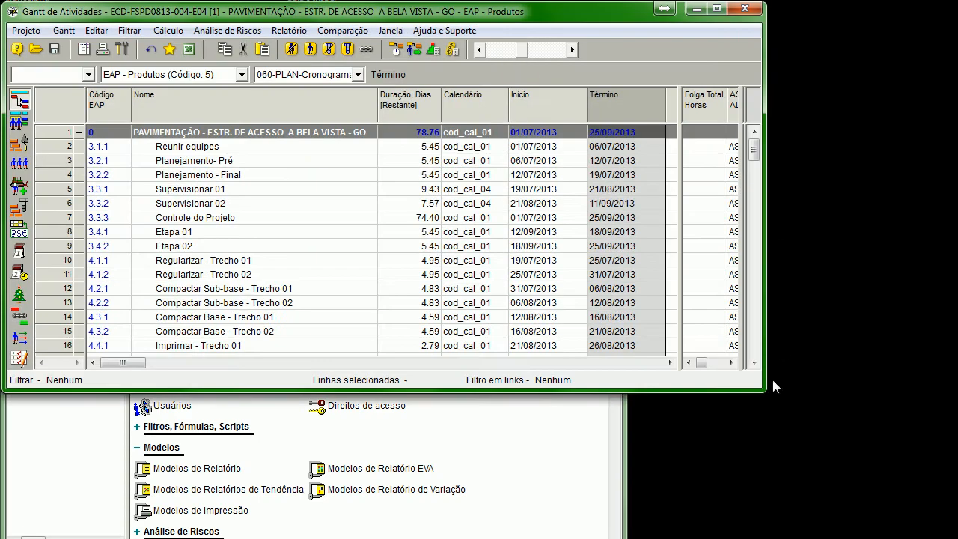
drag(763, 391, 957, 538)
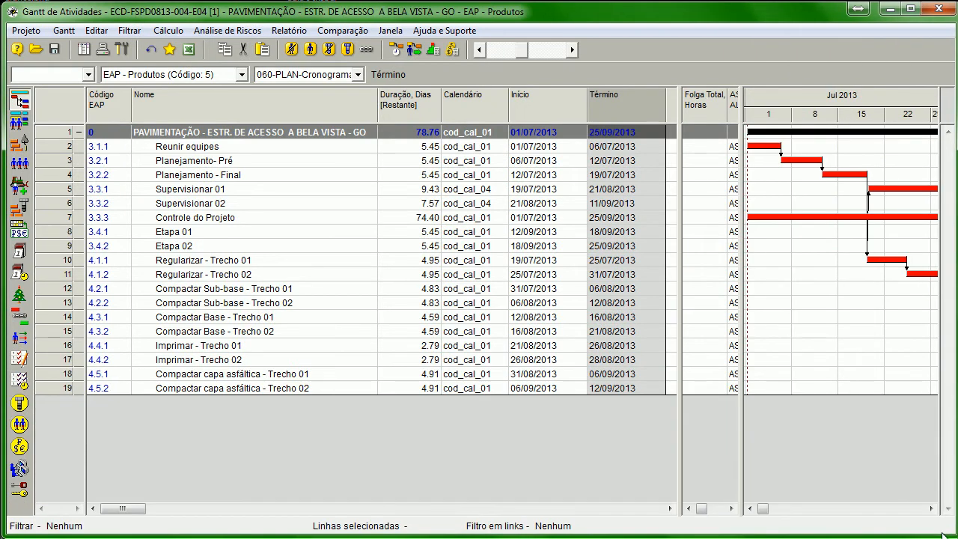
Step: Apply the configuration 040-PLAN -Atividades e seus atriibutos 02 to the activity Gantt
click(357, 74)
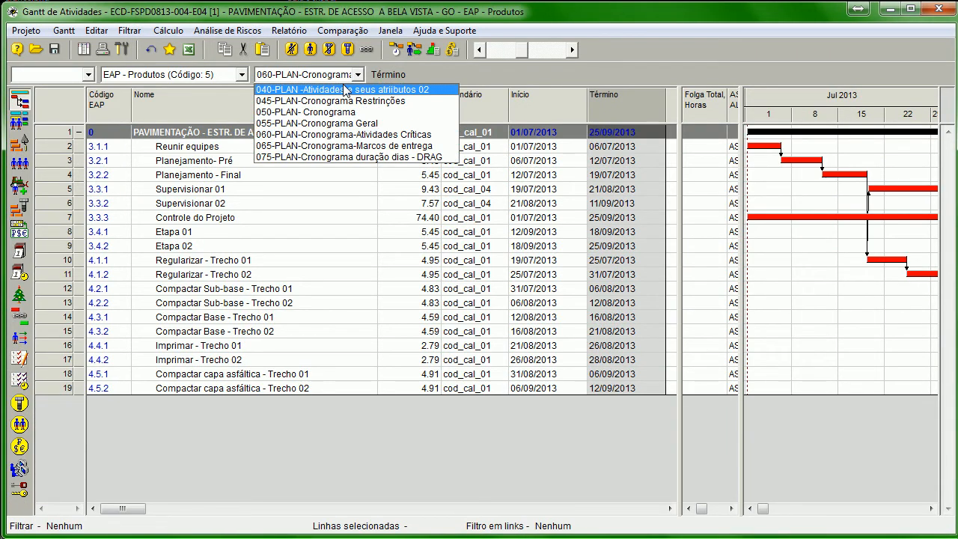
click(346, 90)
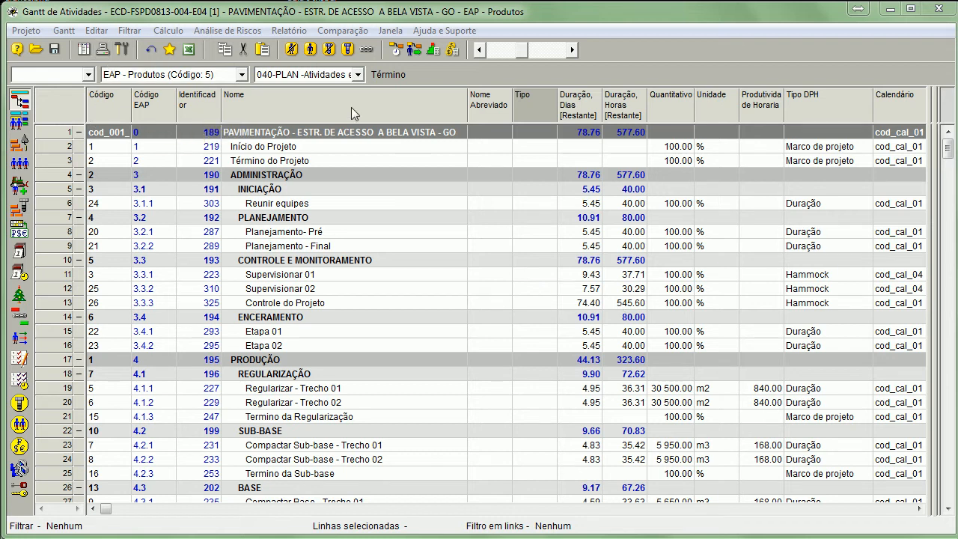
mouse_move(928, 327)
mouse_down()
mouse_move(566, 357)
mouse_move(283, 365)
mouse_move(929, 329)
mouse_up()
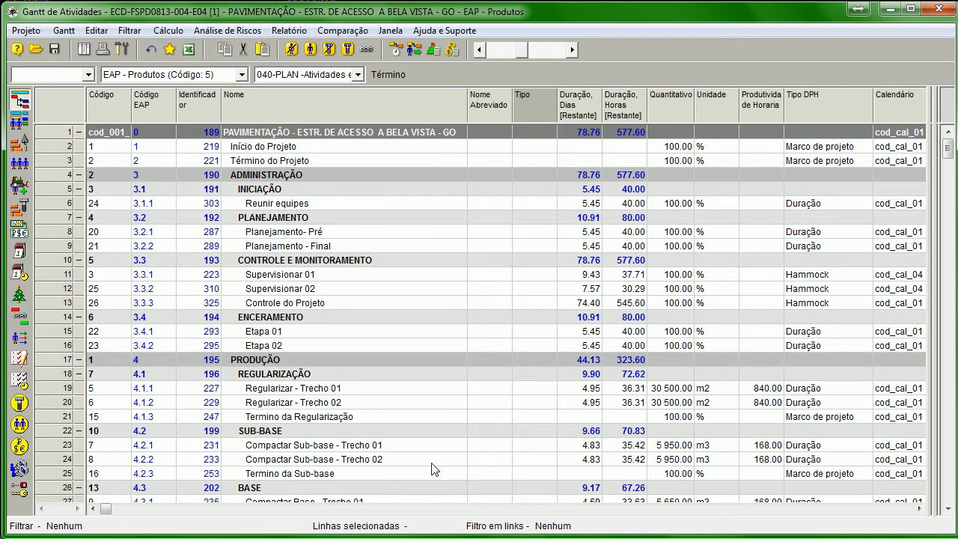
Step: Examine the activity table's attribute columns, including Marcos, Tipo DPH and the remaining duration in hours
drag(106, 509, 935, 529)
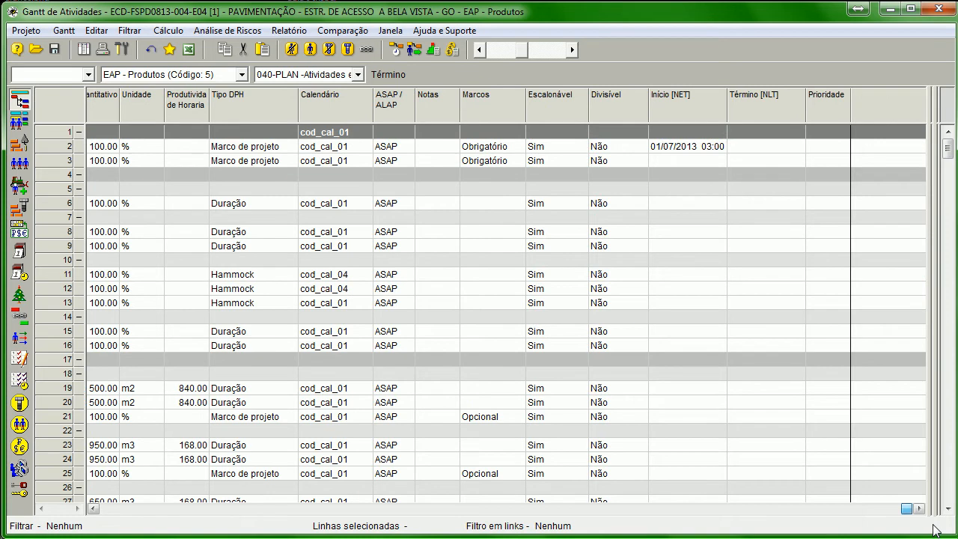
drag(936, 530, 799, 533)
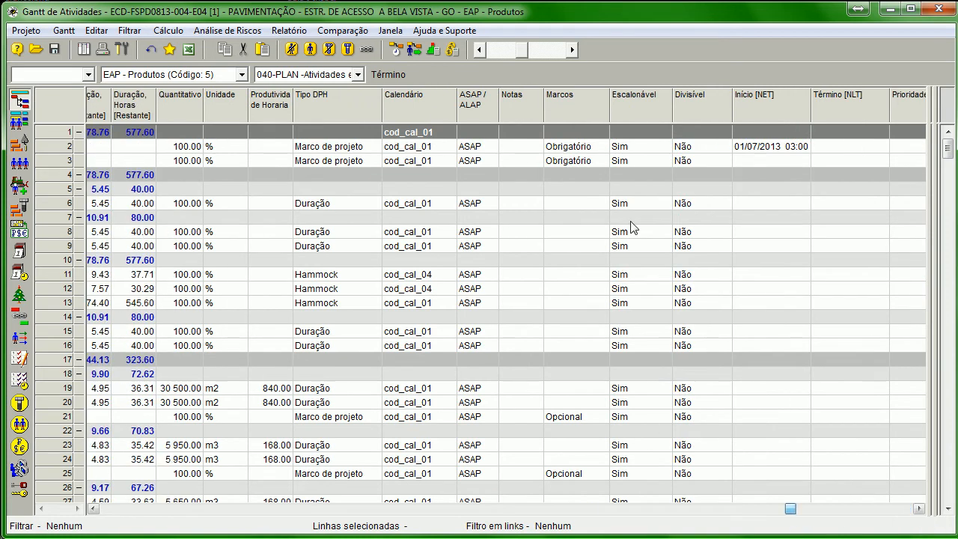
click(577, 109)
click(597, 417)
click(603, 418)
click(603, 402)
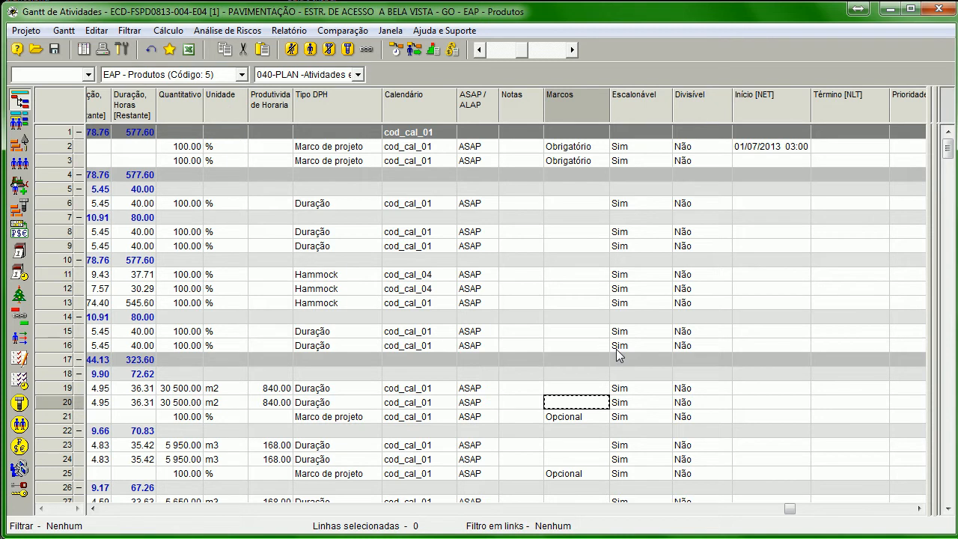
drag(788, 509, 190, 491)
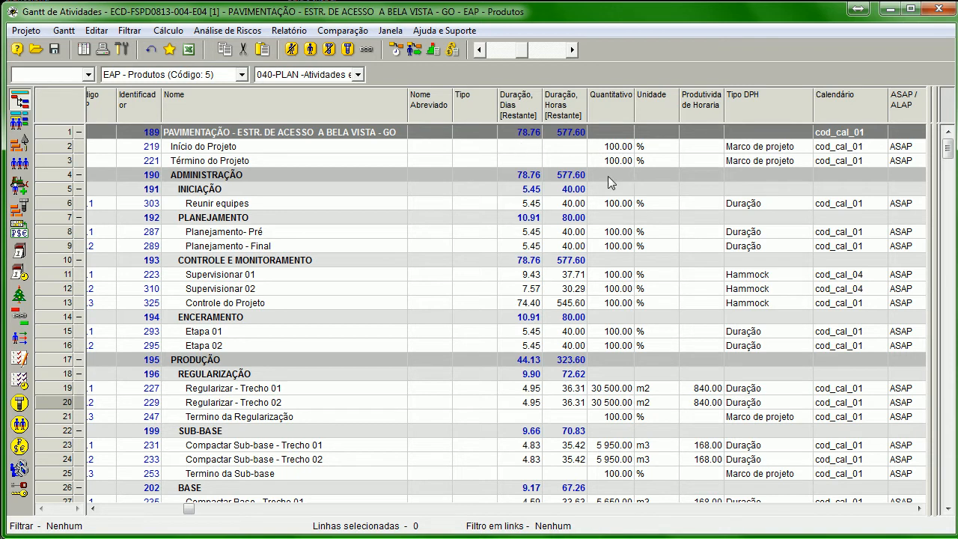
click(751, 334)
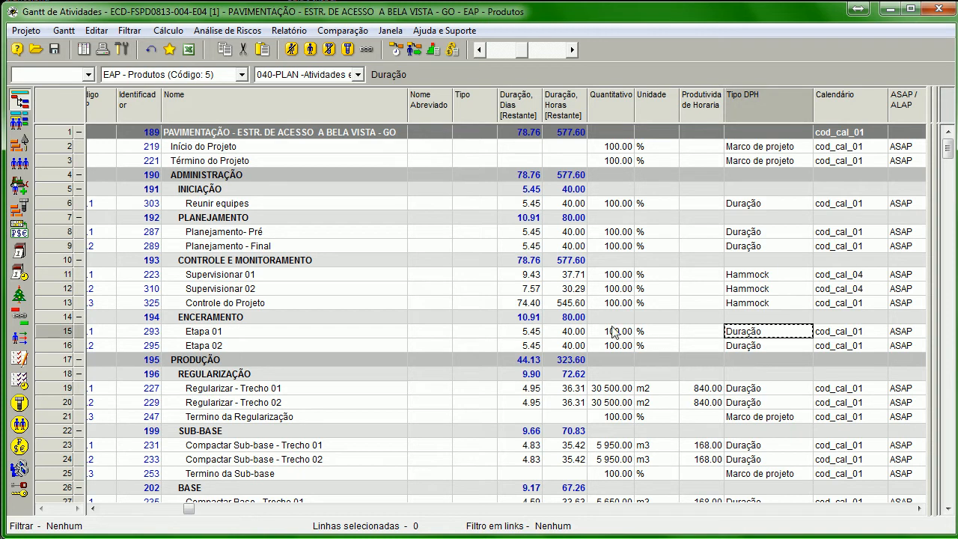
click(572, 334)
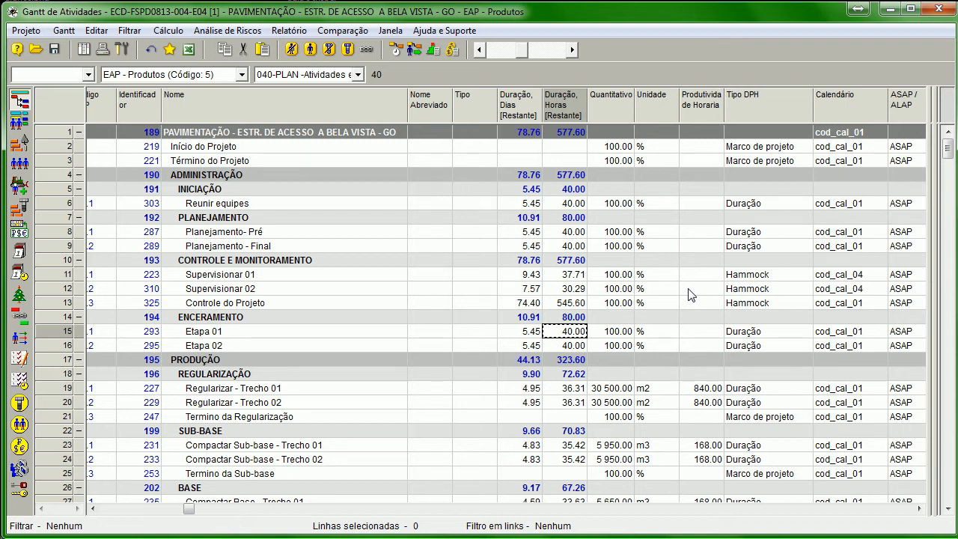
Step: Widen the Produtividade Horaria column so its heading fits without breaking the word
click(919, 508)
drag(919, 508, 919, 508)
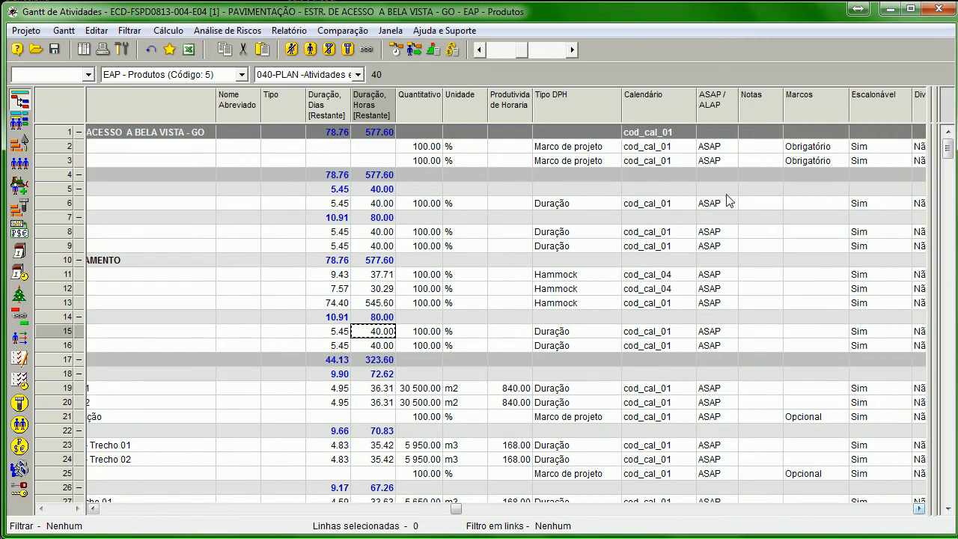
drag(533, 113, 569, 113)
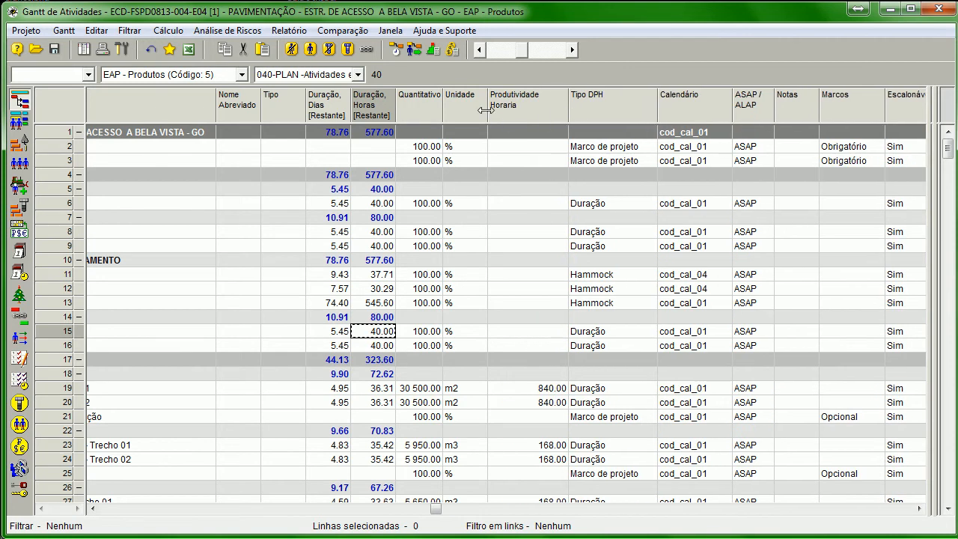
Step: Turn off the alternative name of the Quantitativo column so it uses its standard field name, Volume [Restante]
double_click(414, 104)
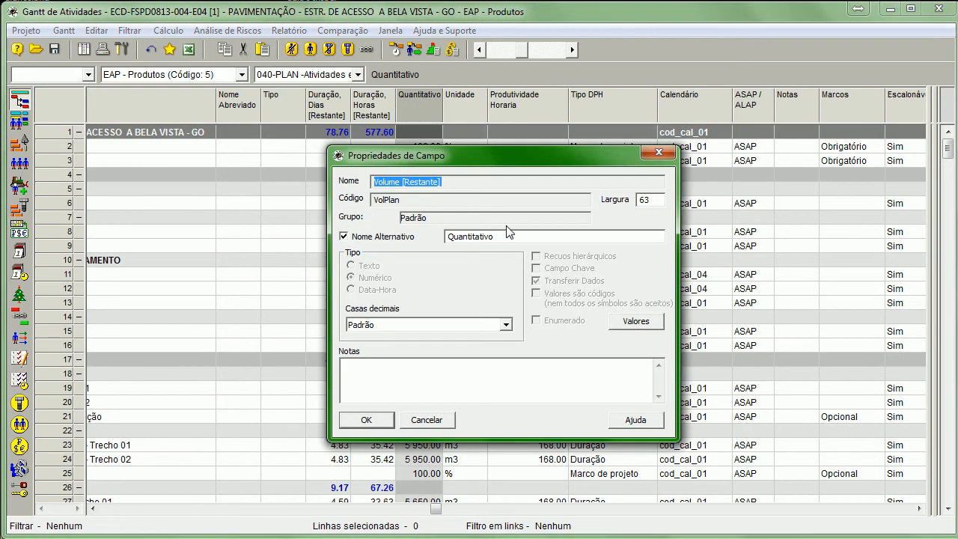
click(367, 236)
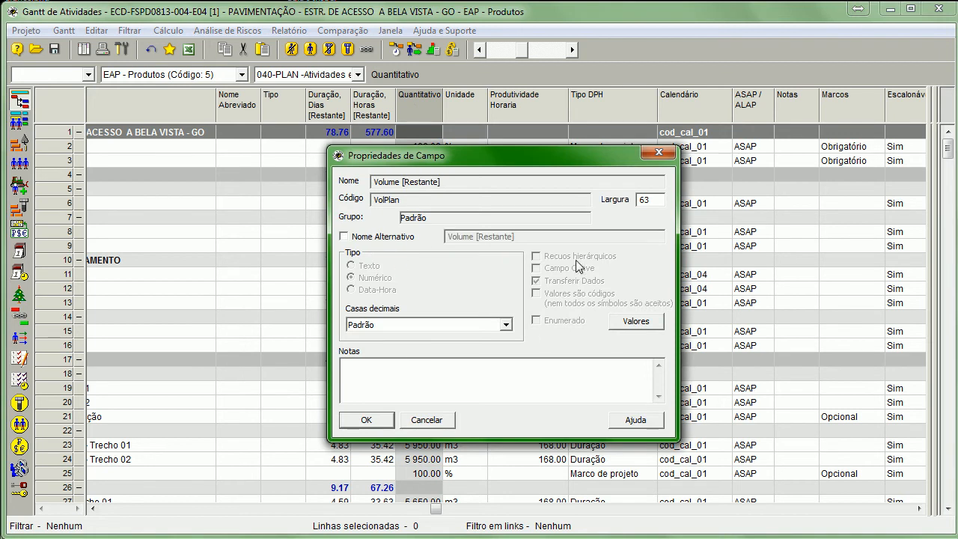
click(366, 419)
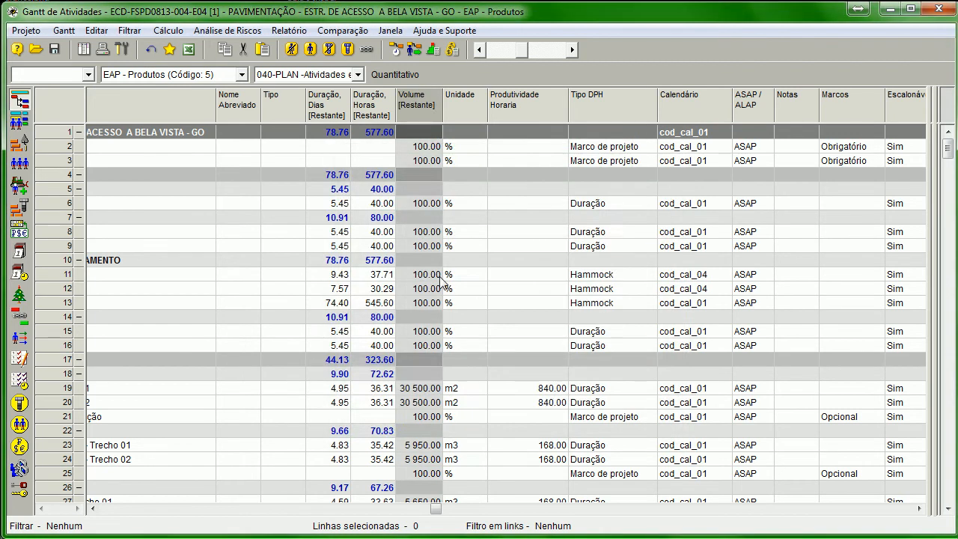
Step: Widen the Unidade column and turn off its alternative name so it uses the standard name, Unidade de Volume
click(488, 112)
double_click(482, 109)
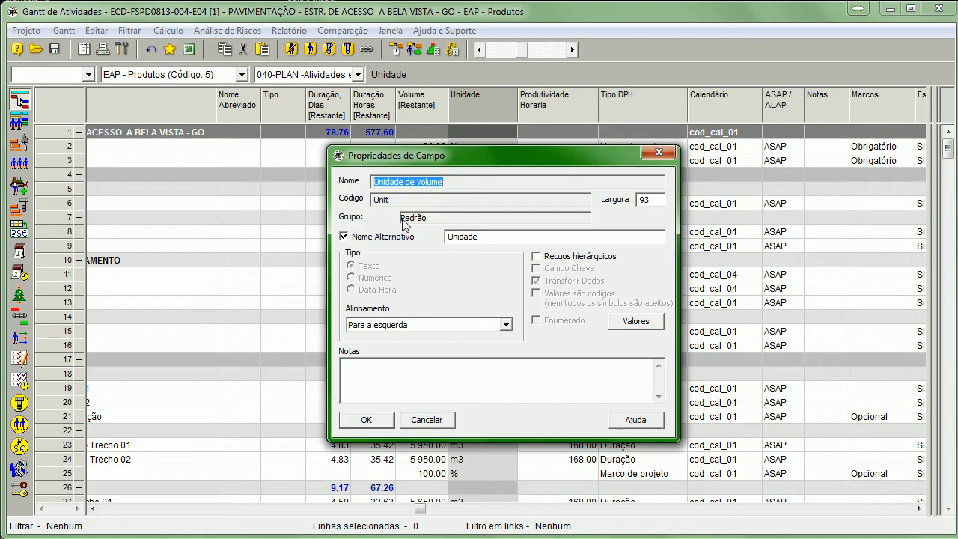
click(356, 236)
click(380, 422)
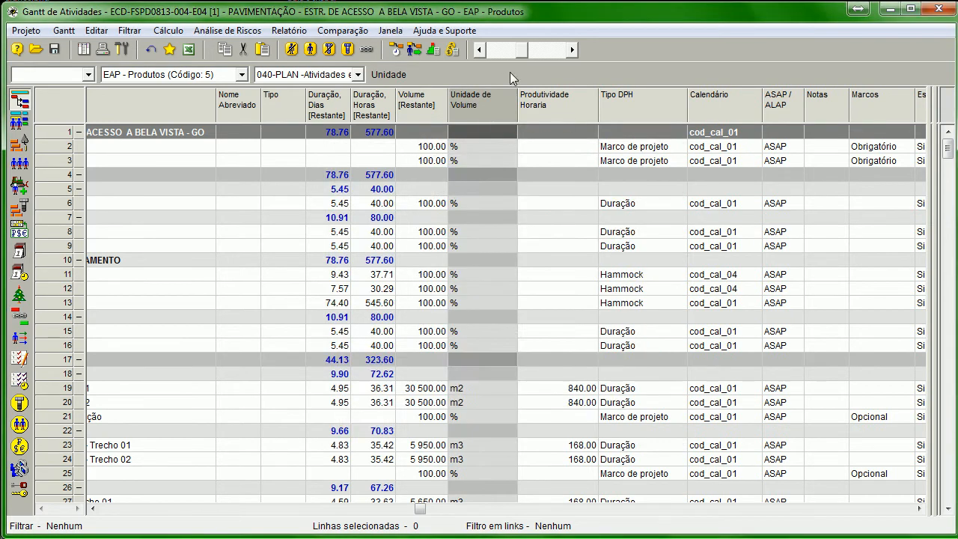
Step: Inspect the properties of the user field Produtividade Horaria, and close them without changes
double_click(529, 102)
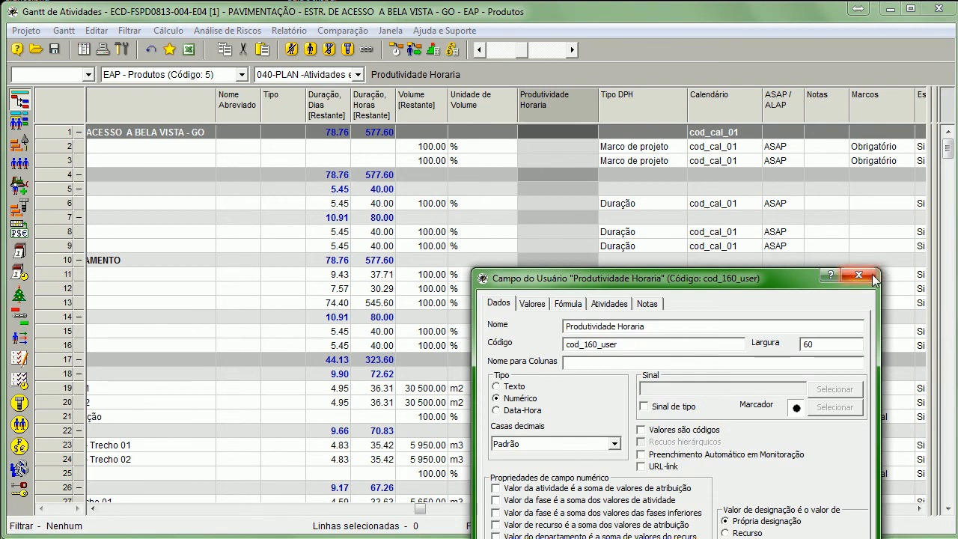
drag(718, 279, 672, 148)
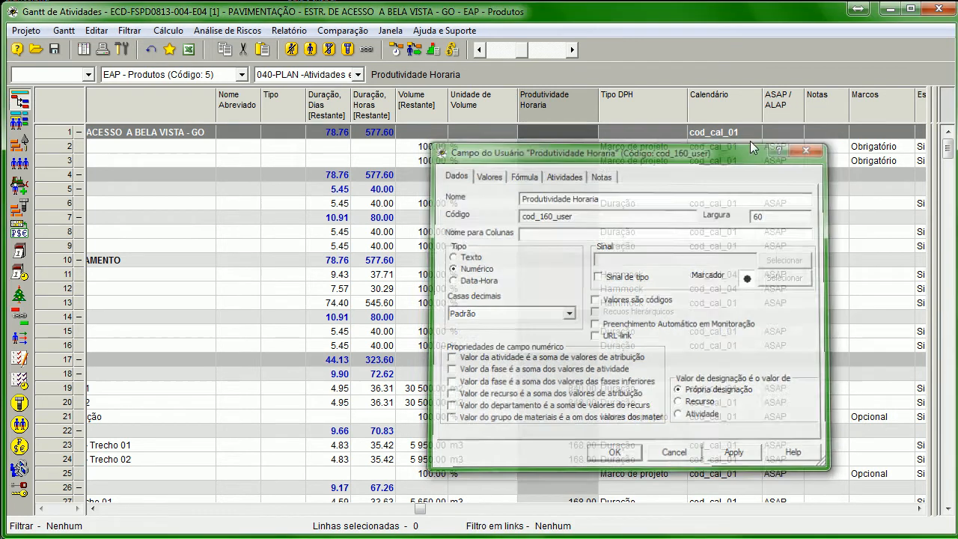
click(812, 144)
Step: Add the standard field Produtividade as a column in front of Tipo DPH
click(632, 107)
right_click(632, 107)
click(707, 121)
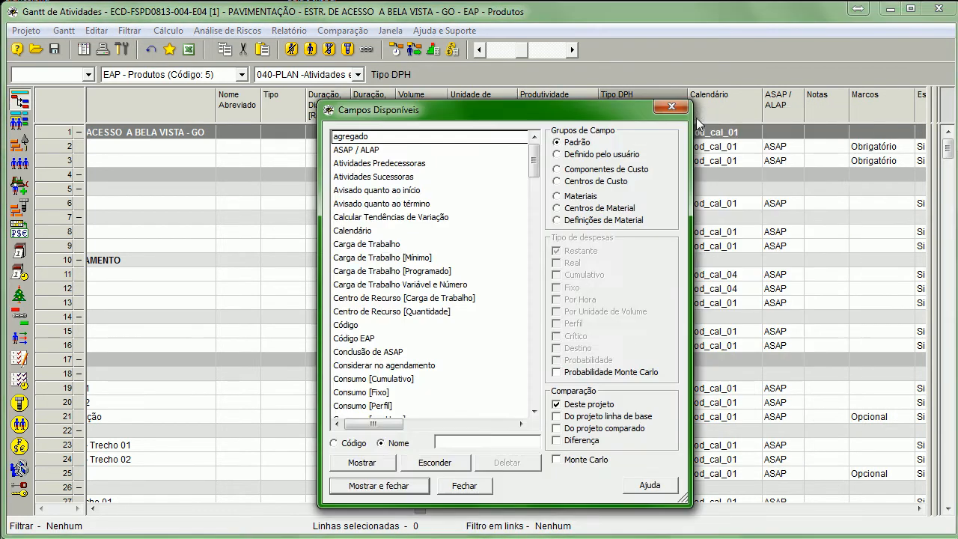
click(481, 441)
text(pro)
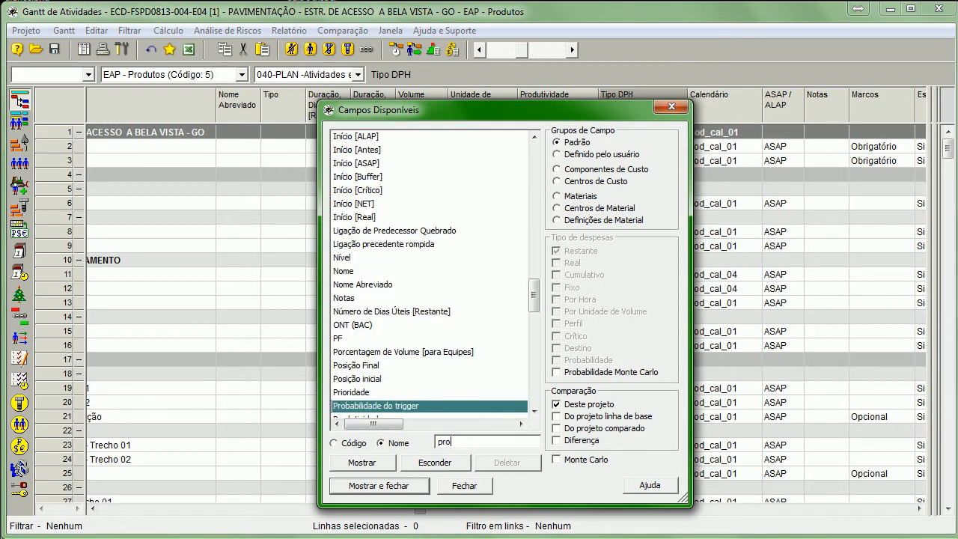
click(534, 411)
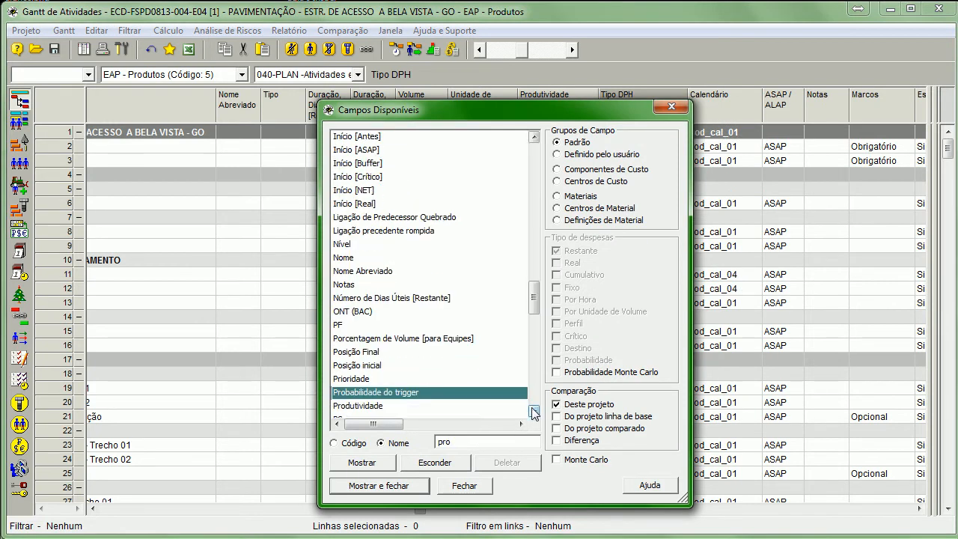
click(423, 406)
click(374, 462)
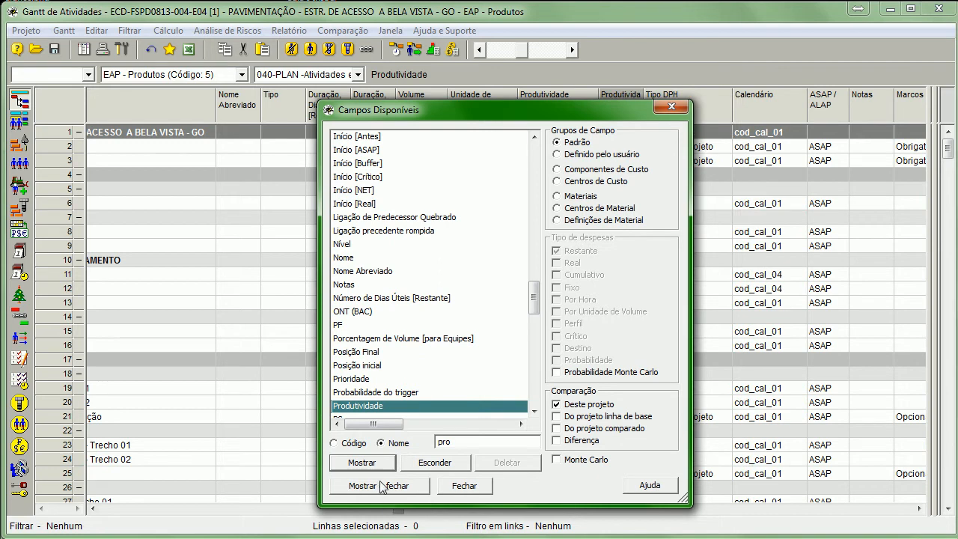
click(676, 108)
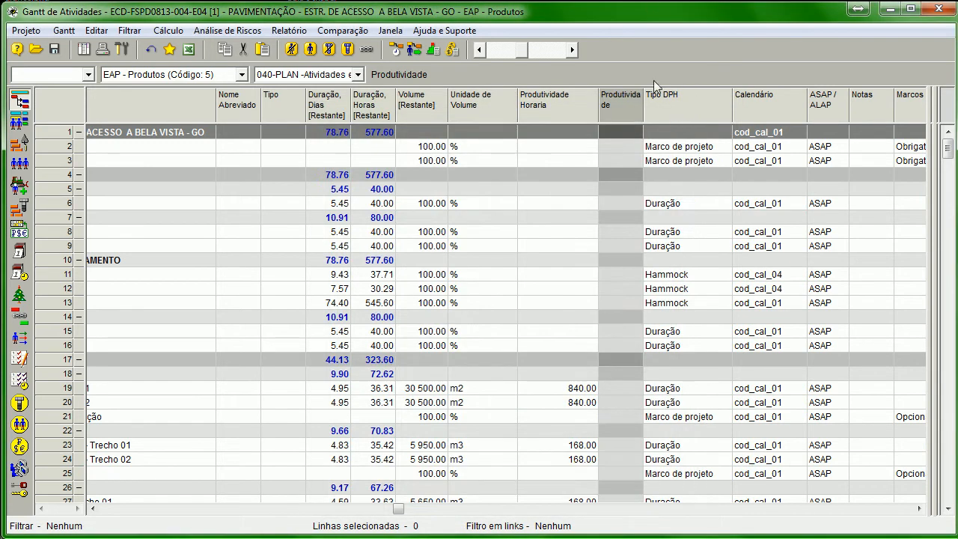
Step: Widen the new Produtividade column so its full heading fits on one line
scroll(674, 191, right, 3)
scroll(599, 240, left, 3)
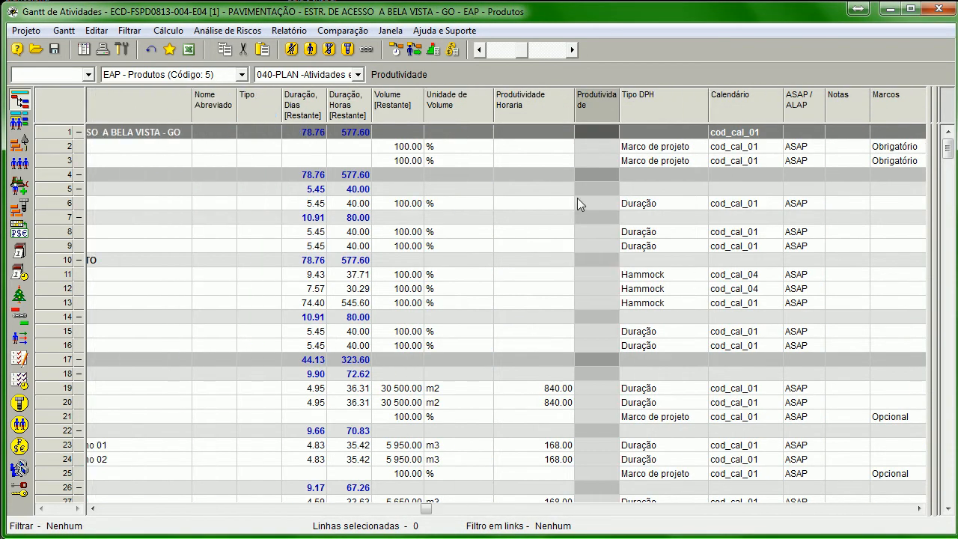
drag(619, 105, 646, 105)
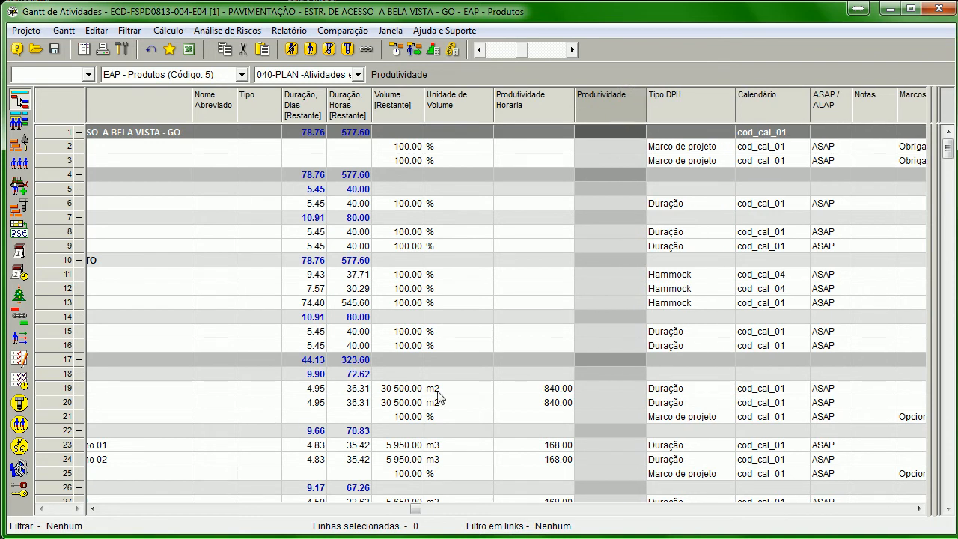
Step: Examine the activities' Unidade de Volume and Volume [Restante] values
click(462, 390)
scroll(458, 401, down, 3)
scroll(434, 359, up, 3)
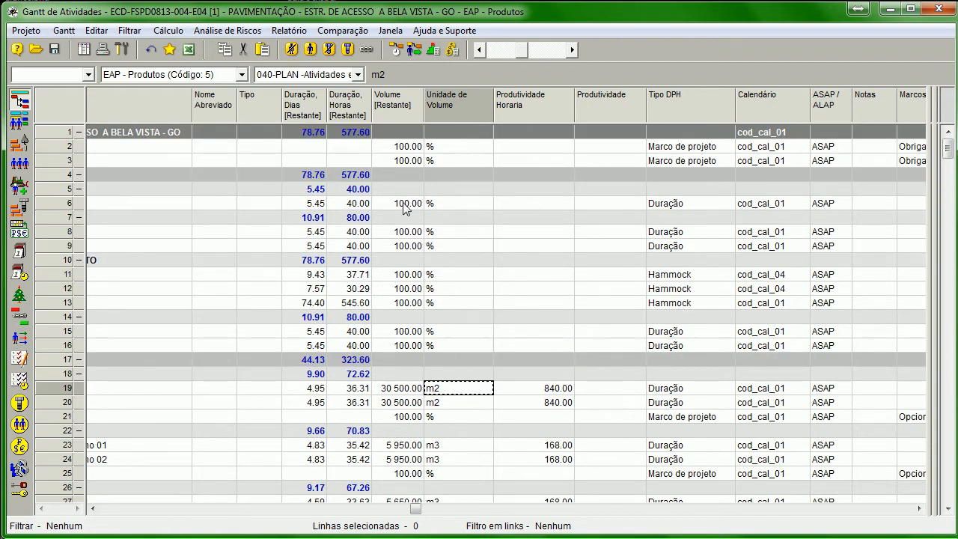
click(409, 291)
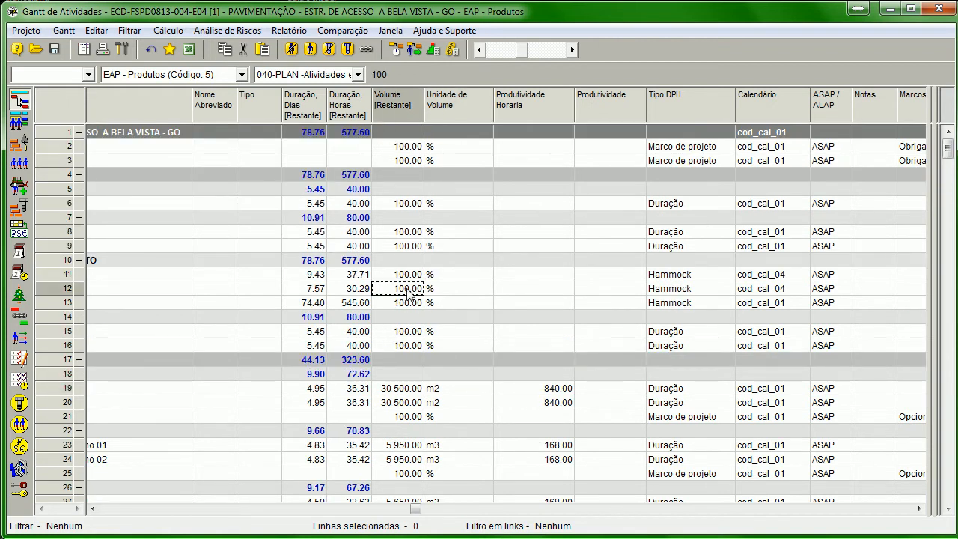
Step: Try to edit the Produtividade value of the Supervisionar 02 activity, and dismiss the message
click(548, 294)
click(619, 291)
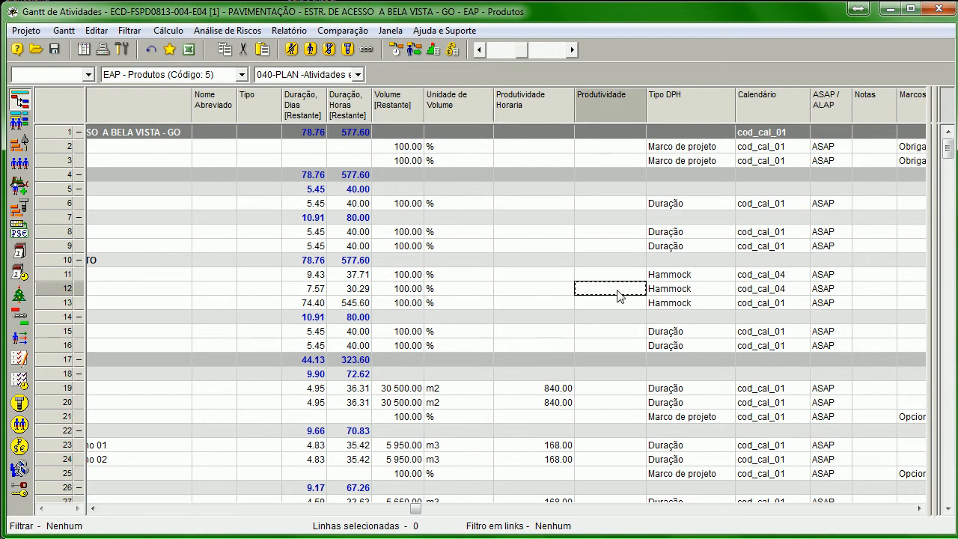
double_click(624, 278)
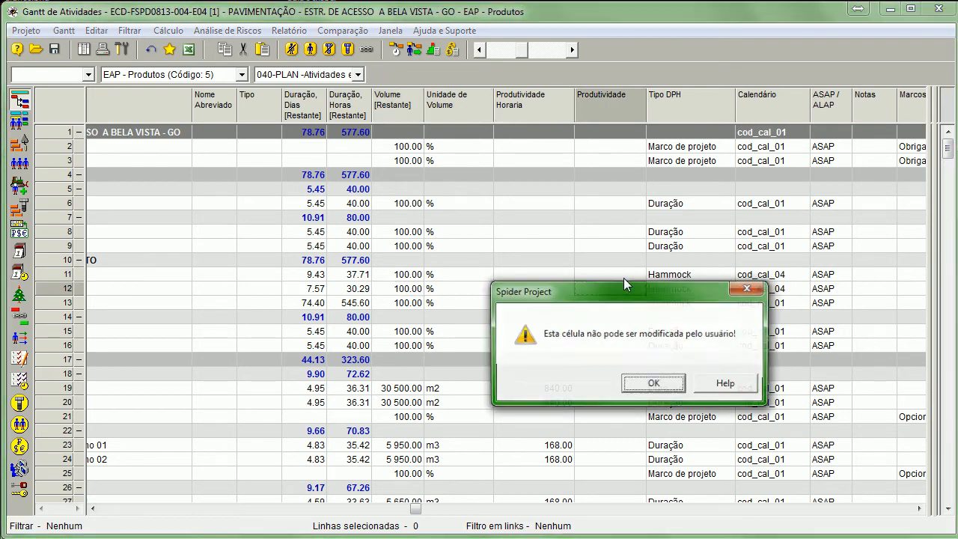
click(663, 385)
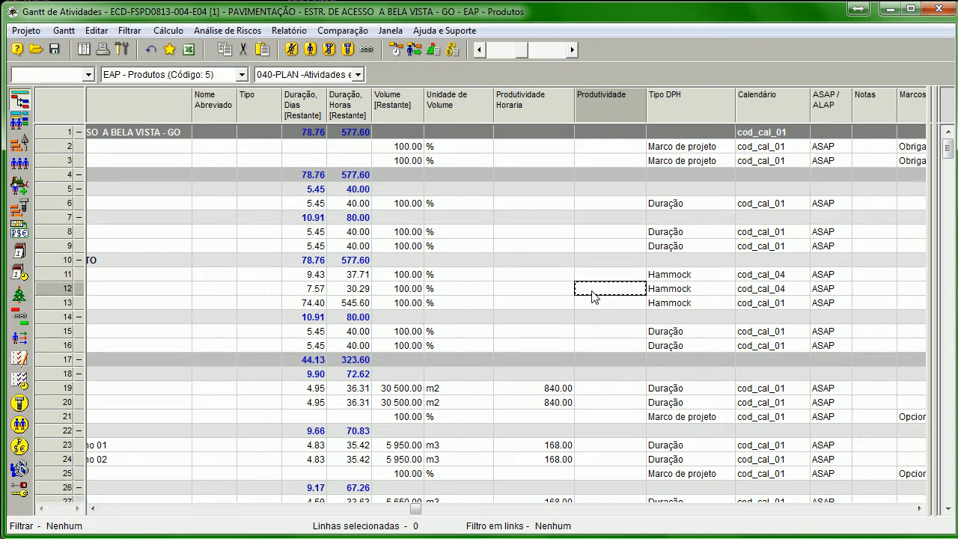
Step: Examine the Supervisionar 02 activity's remaining volume and its remaining duration in hours and days
click(415, 296)
click(361, 291)
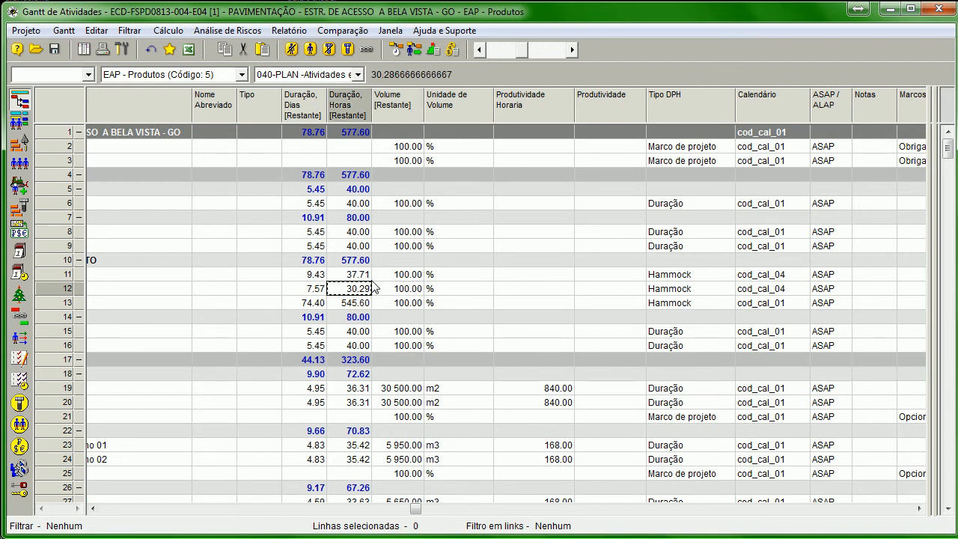
click(318, 288)
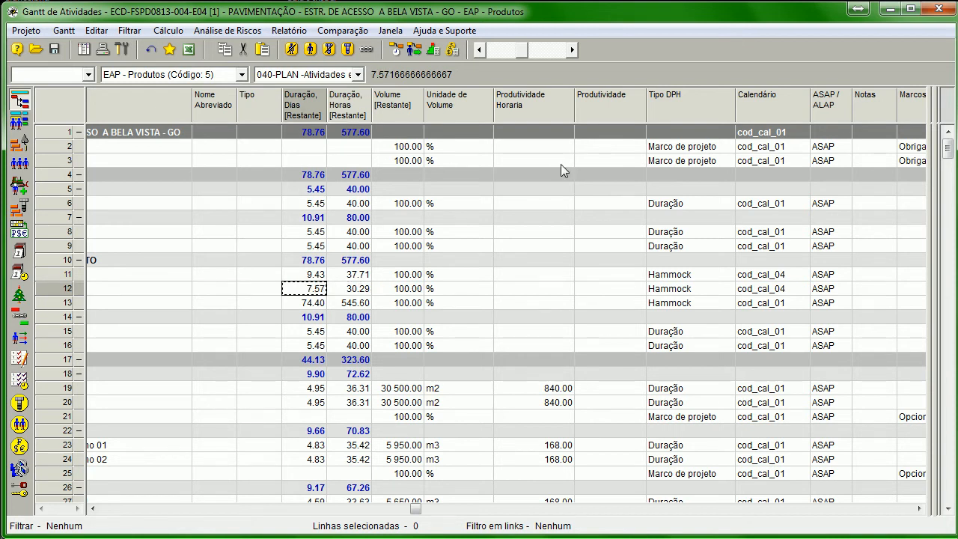
Step: Remove the standard Produtividade column from the activity table
click(565, 112)
click(594, 115)
key(Delete)
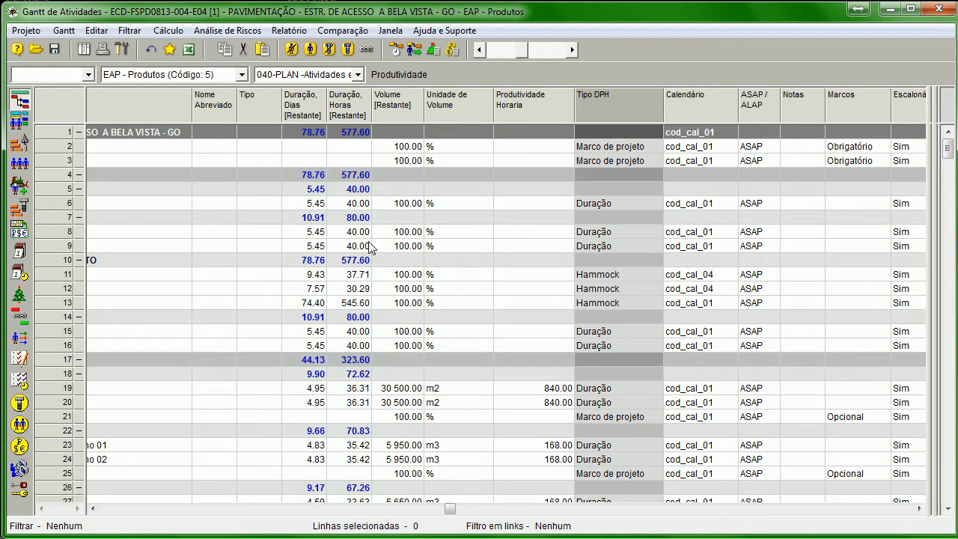
Step: Set the Tipo DPH of the Etapa 02 activity to Produtividade
drag(455, 515, 223, 516)
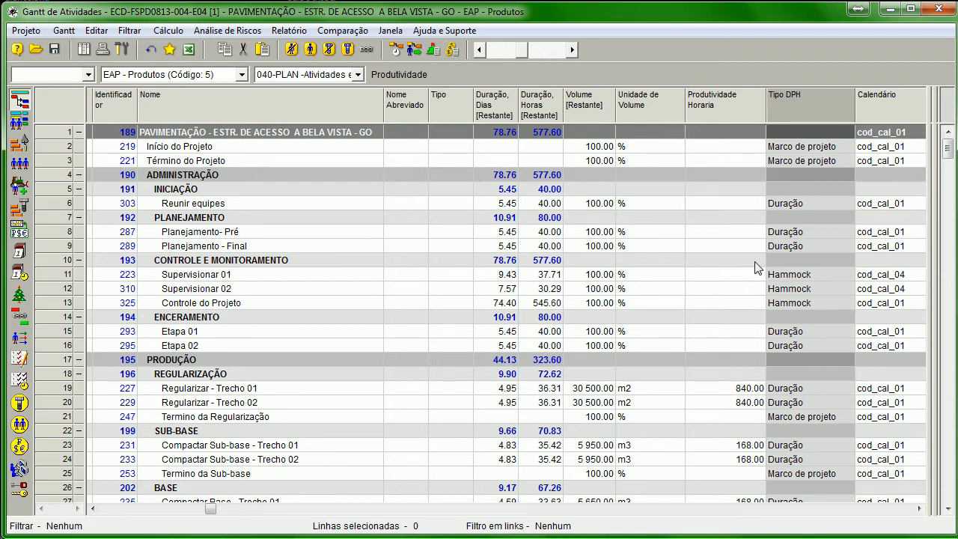
click(832, 347)
click(843, 346)
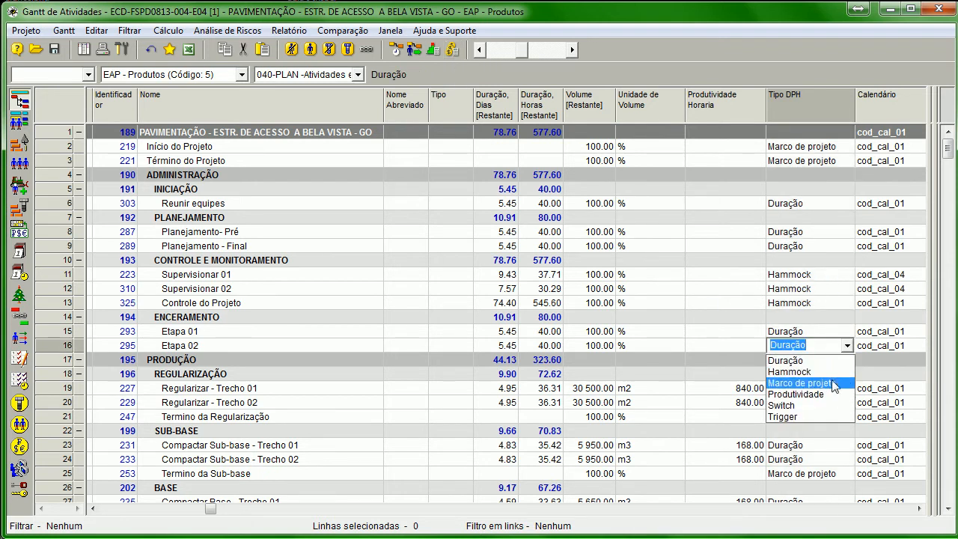
click(808, 394)
click(725, 345)
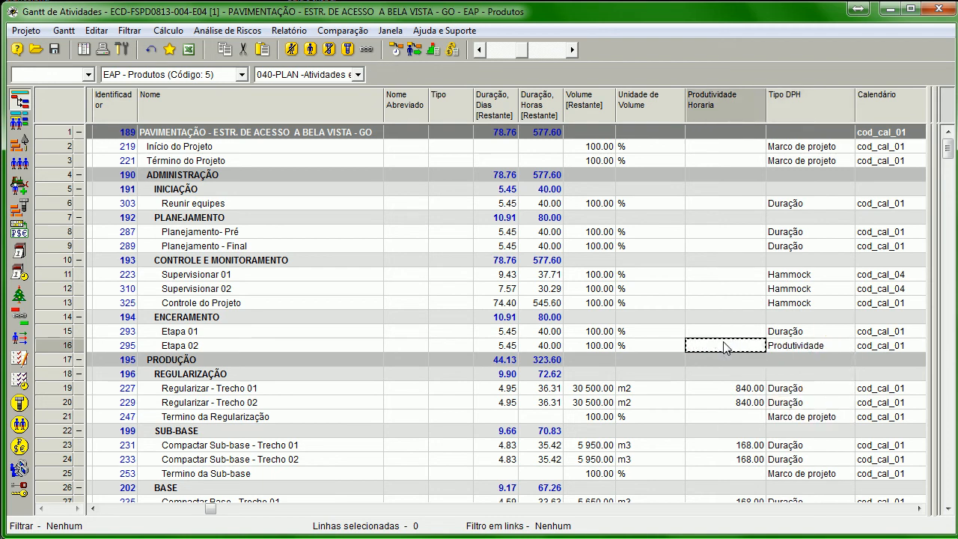
Step: Run the schedule levelling calculation, and close its message and the schedule report
click(396, 49)
click(260, 405)
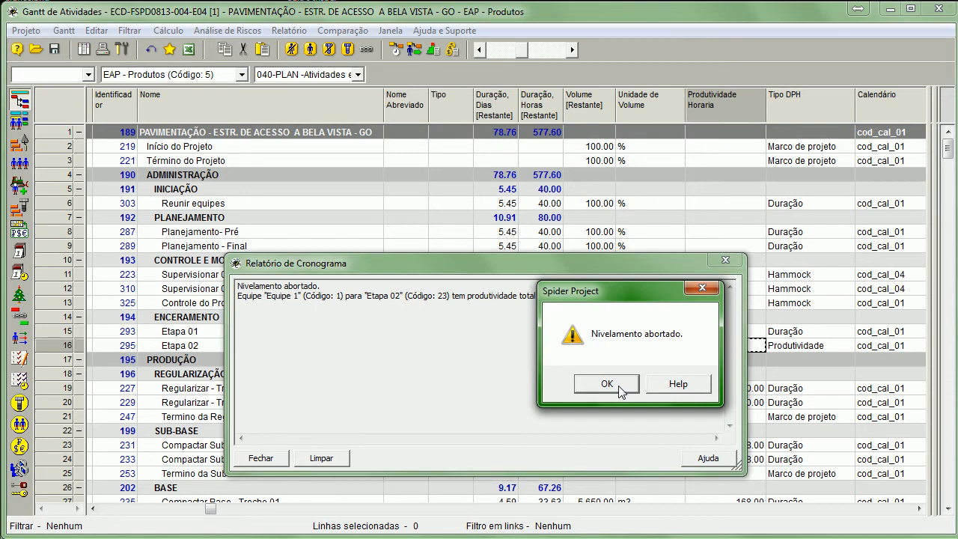
click(626, 391)
click(678, 383)
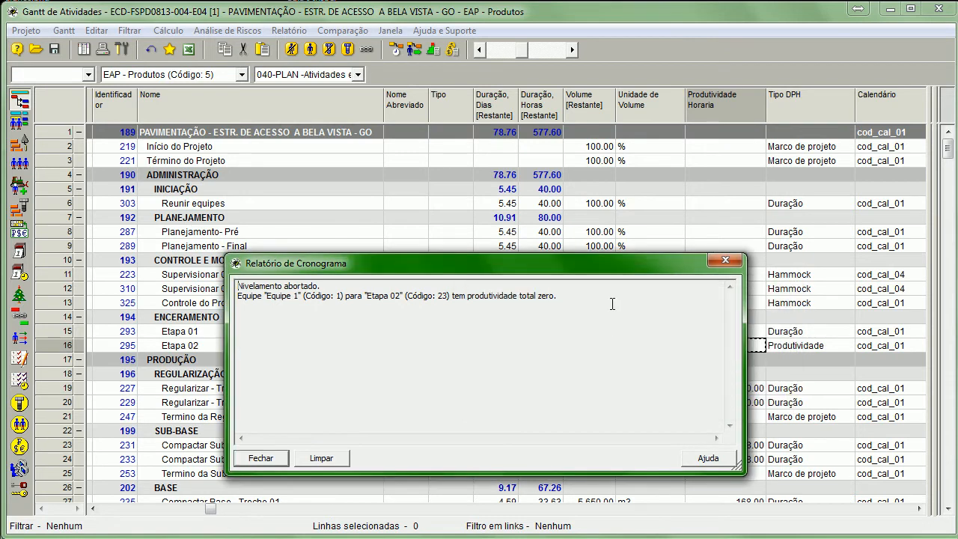
click(725, 259)
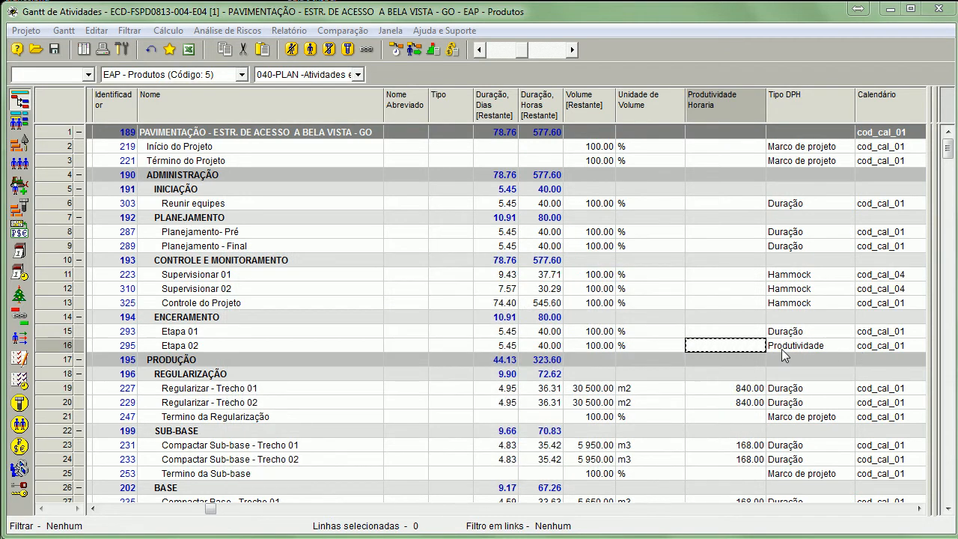
Step: Set the Tipo DPH of the Etapa 02 activity back to Duração
click(603, 346)
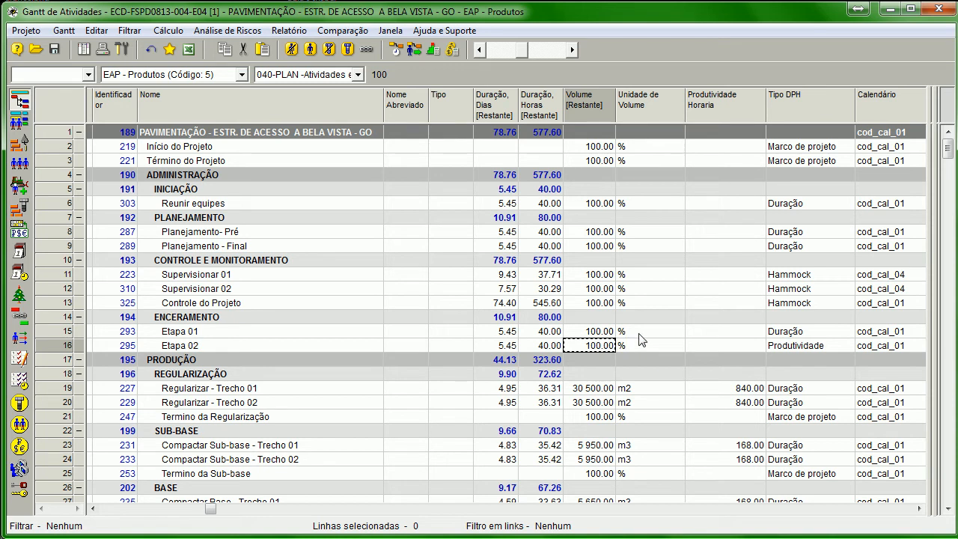
click(798, 344)
click(809, 361)
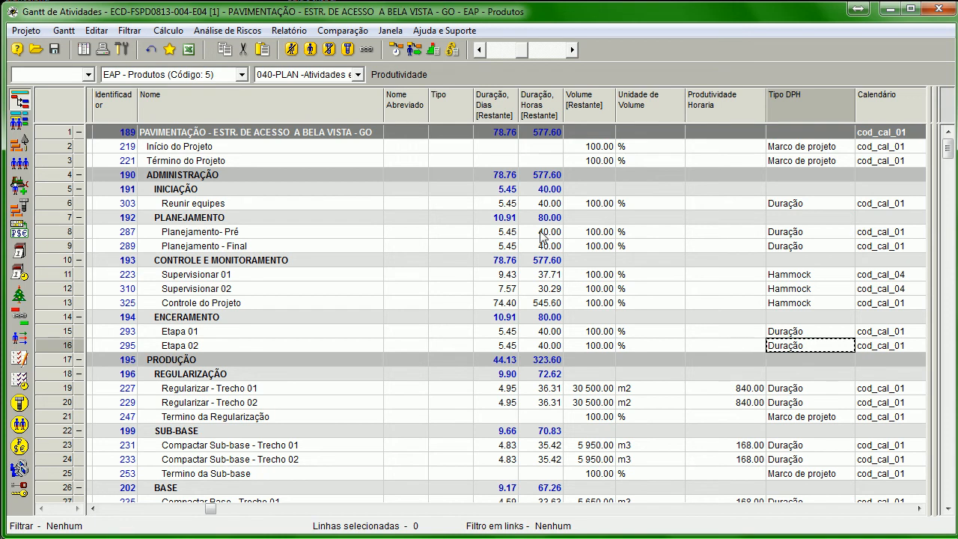
Step: Widen the Notas column to roughly twice its width
drag(213, 511, 558, 511)
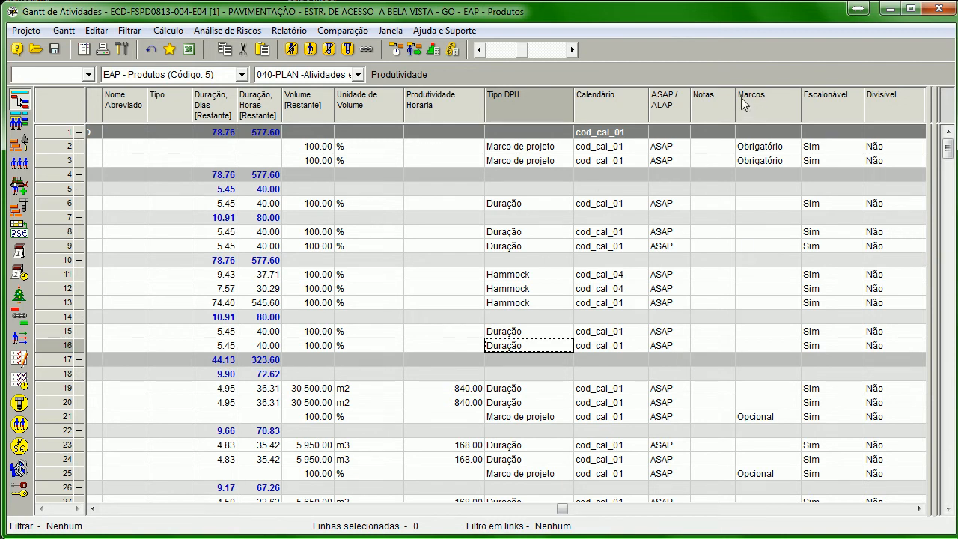
drag(735, 101, 772, 102)
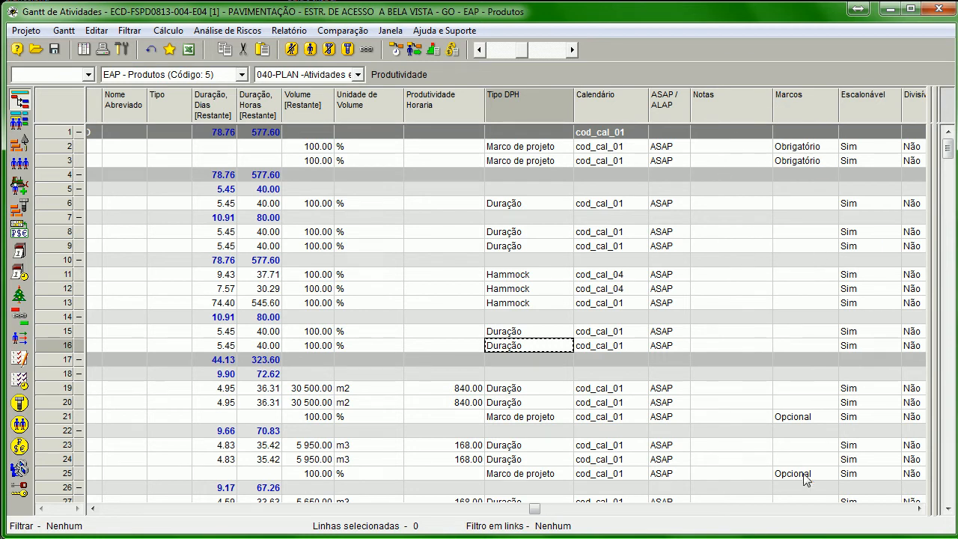
Step: Examine the Escalonável values of the activities, including that of Planejamento- Pré
drag(535, 509, 694, 509)
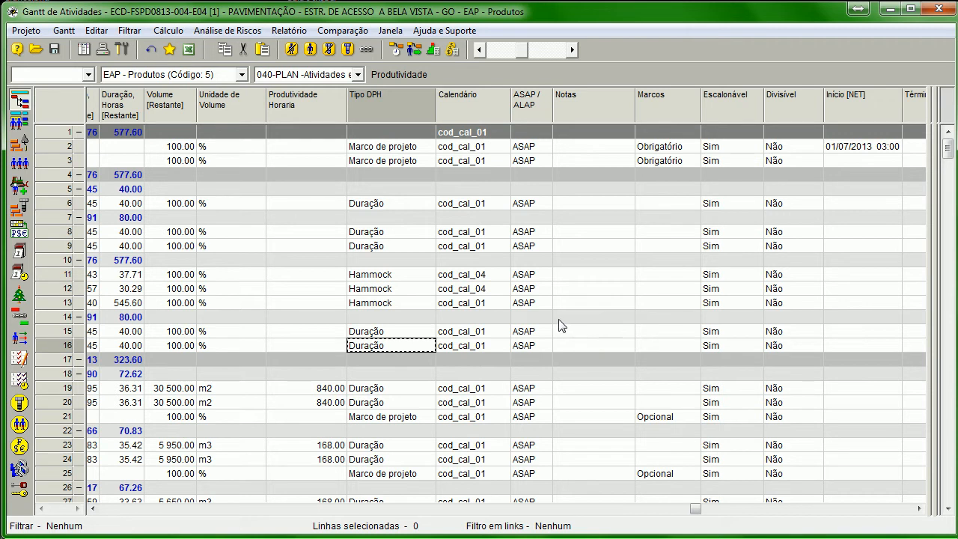
click(720, 232)
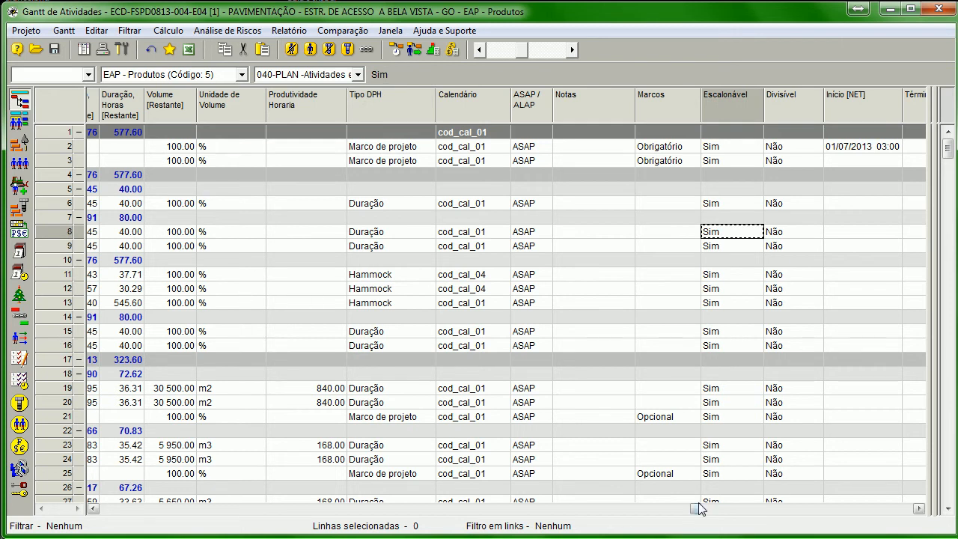
drag(693, 509, 97, 508)
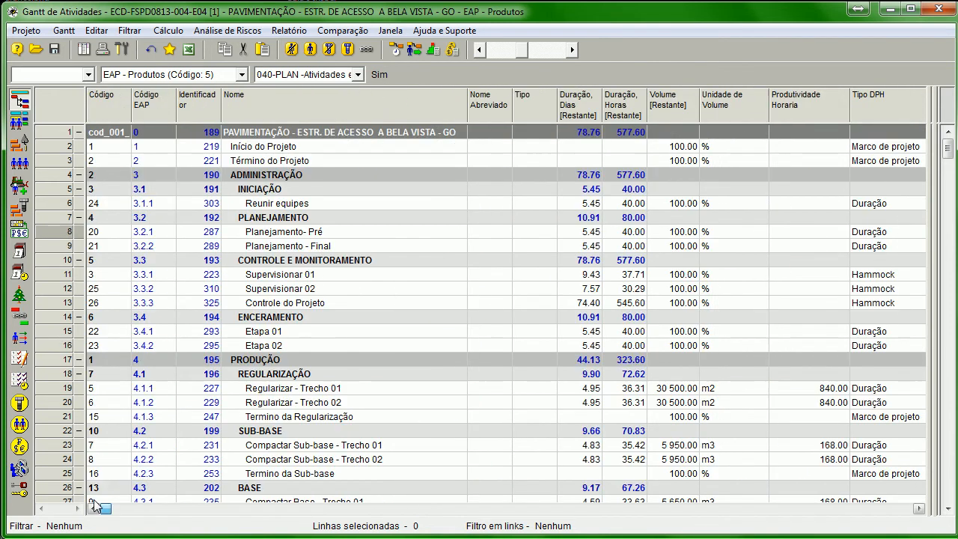
Step: Examine the production activities, checking the volume unit and remaining volume of Compactar Base - Trecho 01
click(352, 391)
mouse_move(105, 509)
mouse_down()
mouse_move(242, 513)
mouse_move(121, 515)
mouse_up()
scroll(334, 373, down, 5)
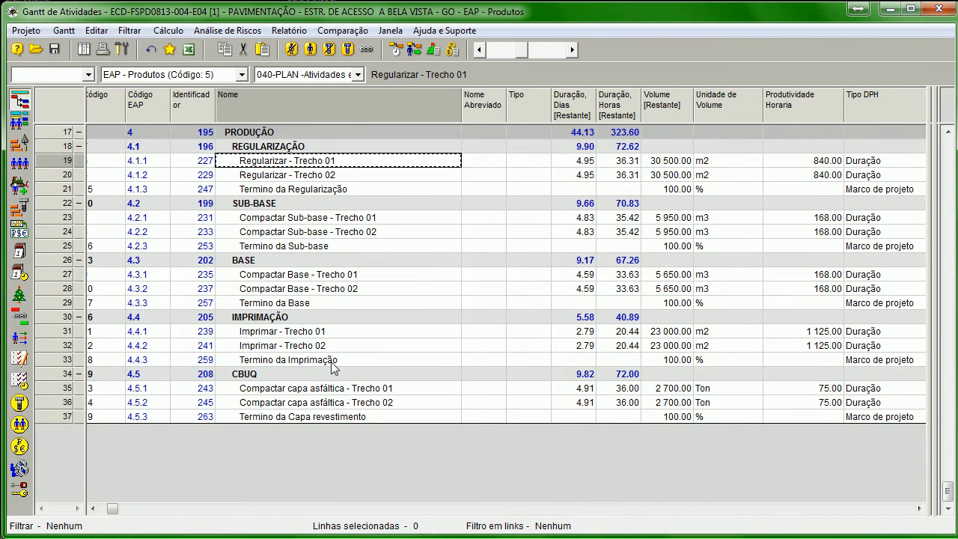
click(308, 277)
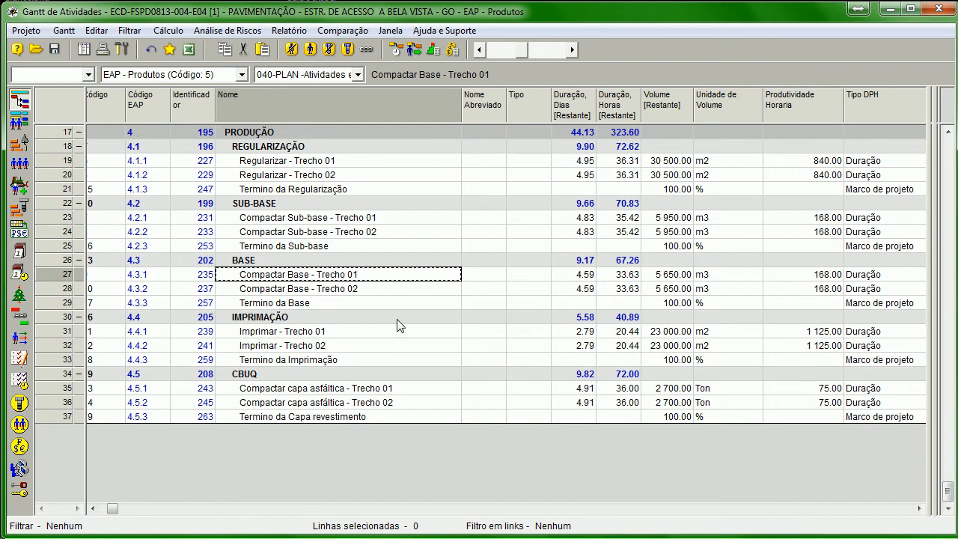
click(715, 276)
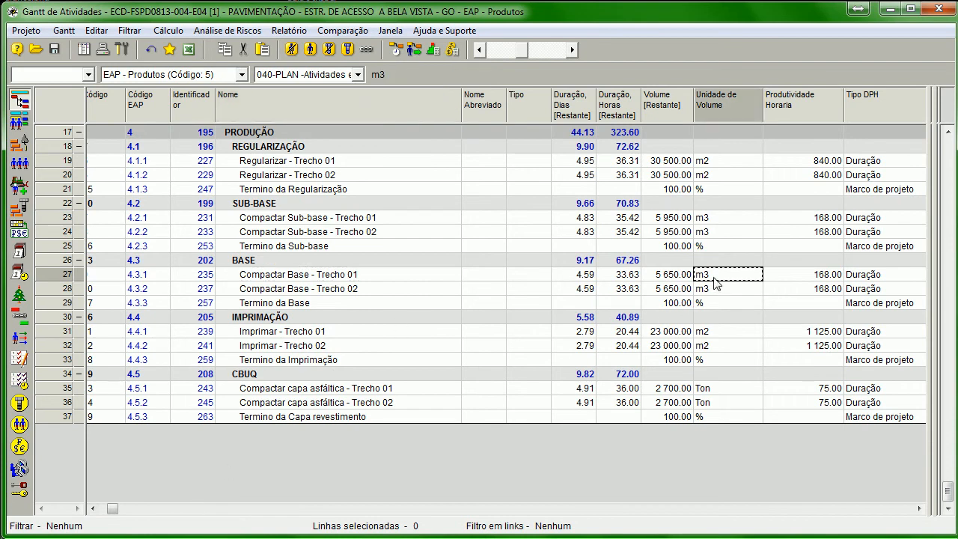
click(659, 279)
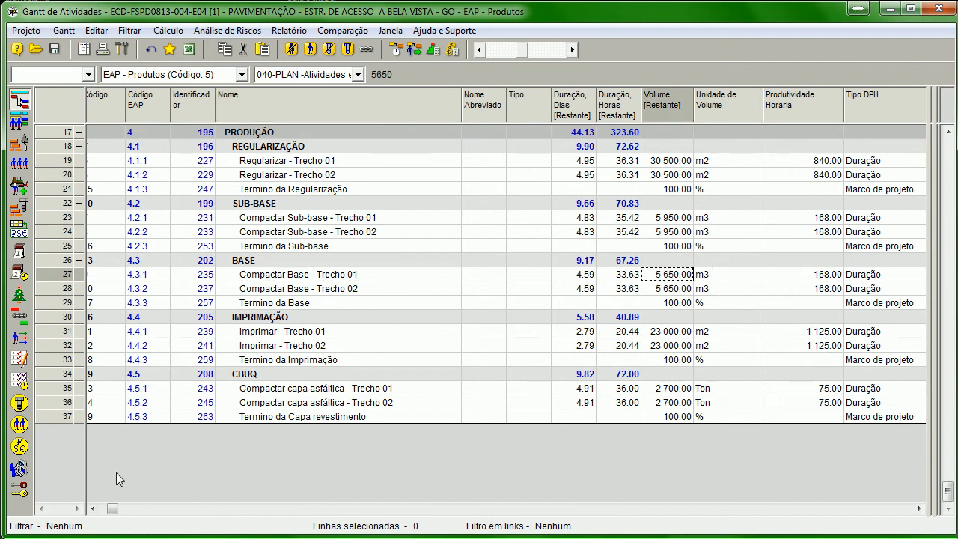
Step: Examine the activities' Notas and Marcos values and the remaining attribute columns through Prioridade
drag(112, 510, 551, 510)
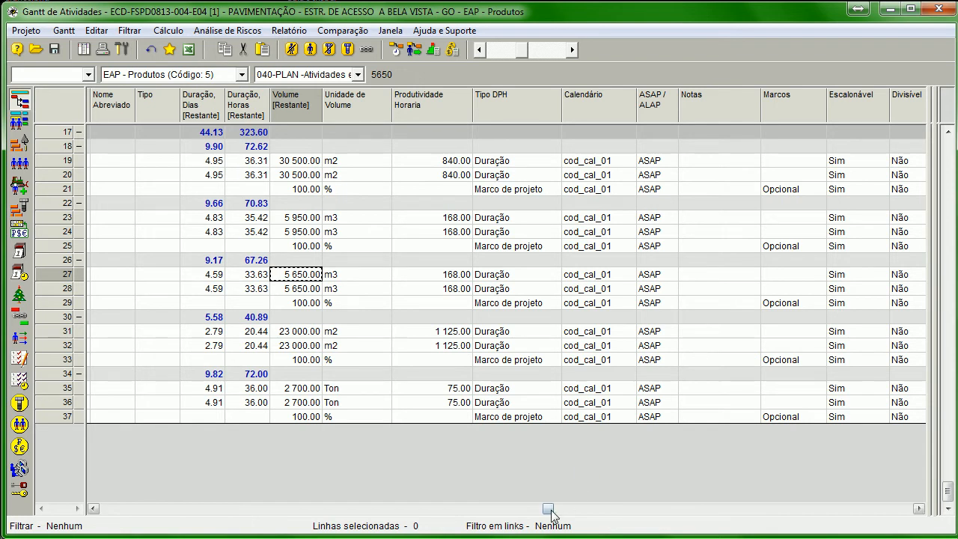
click(718, 275)
scroll(741, 307, up, 5)
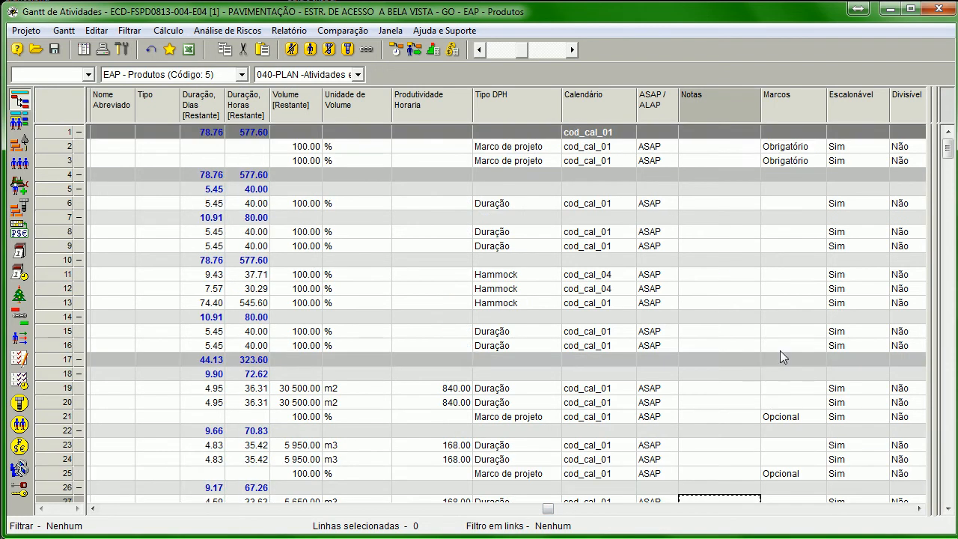
drag(557, 512, 886, 512)
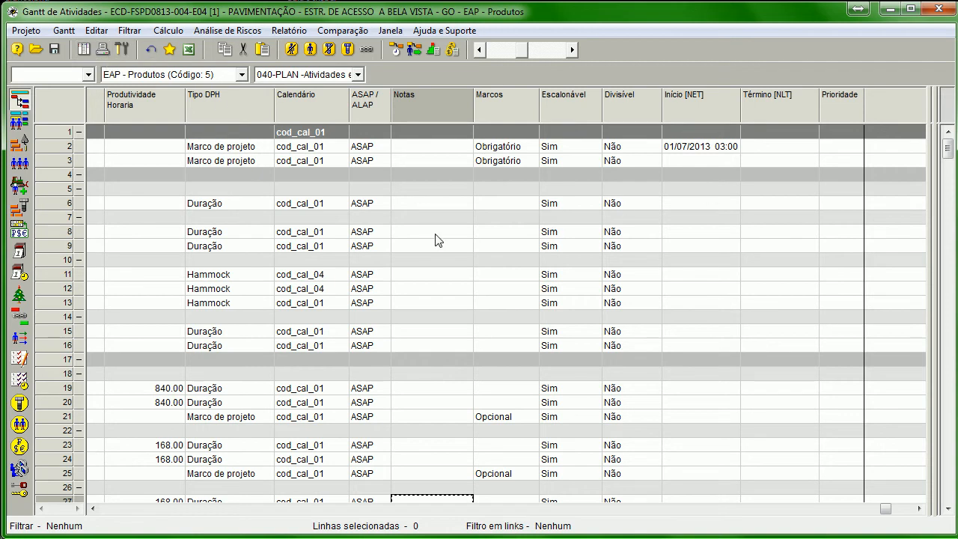
Step: Examine the calendar choices available for the Início do Projeto activity, keeping its assigned calendar
click(339, 151)
click(336, 148)
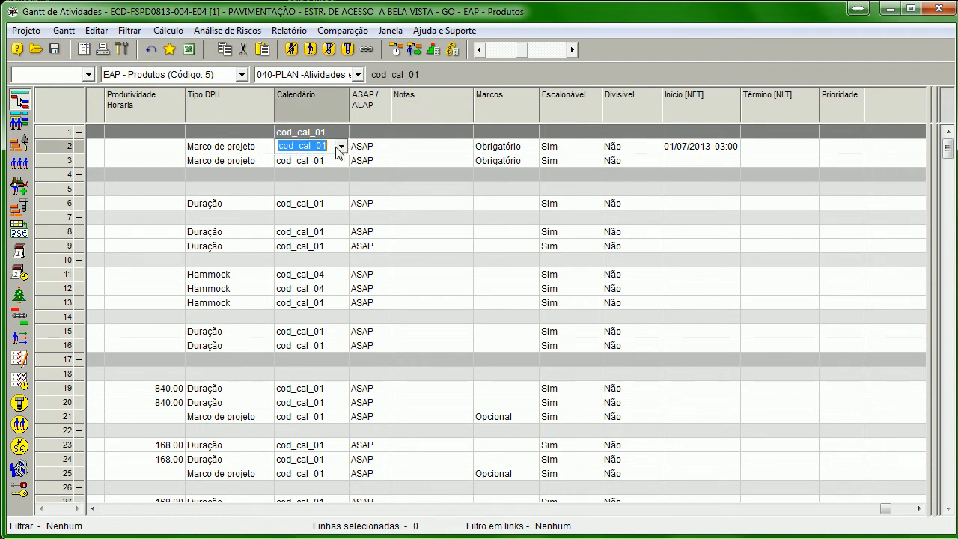
click(341, 146)
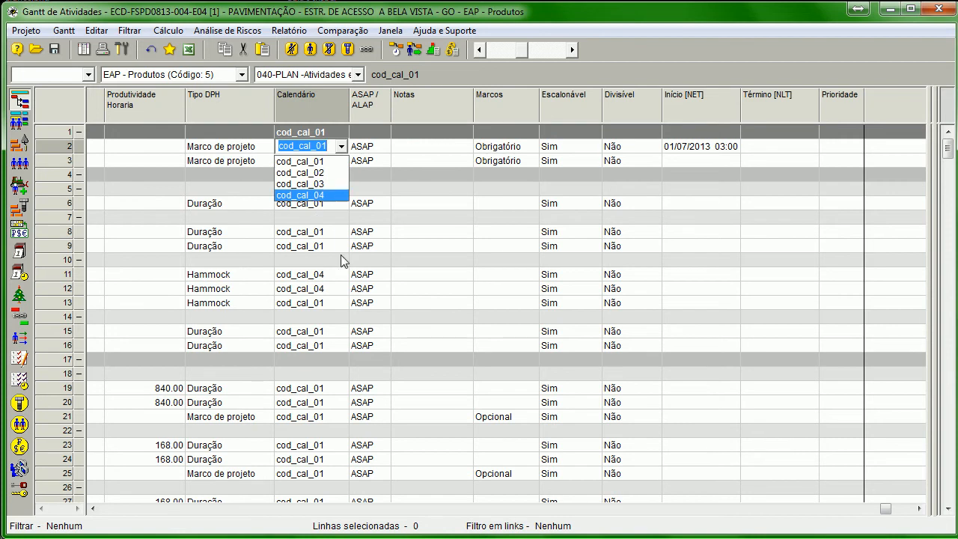
click(344, 305)
click(326, 172)
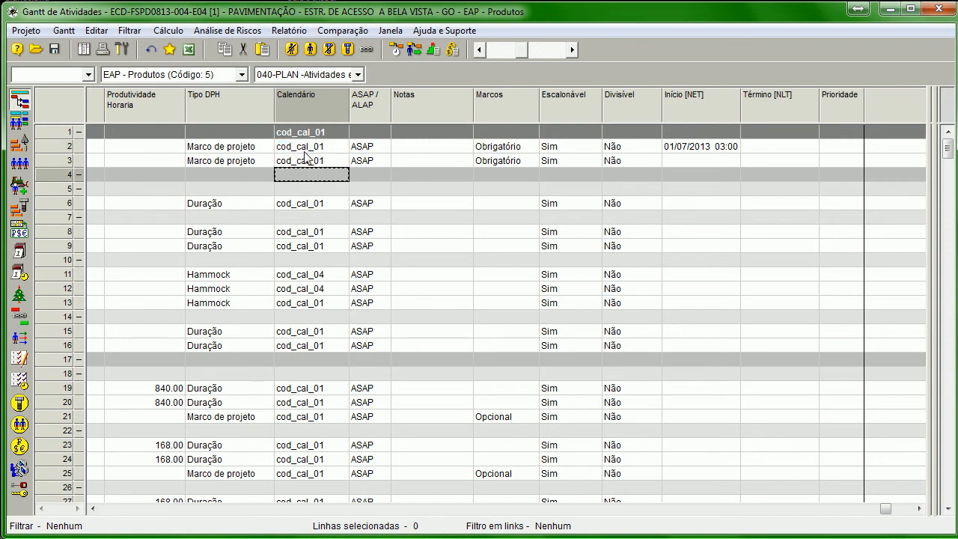
click(344, 150)
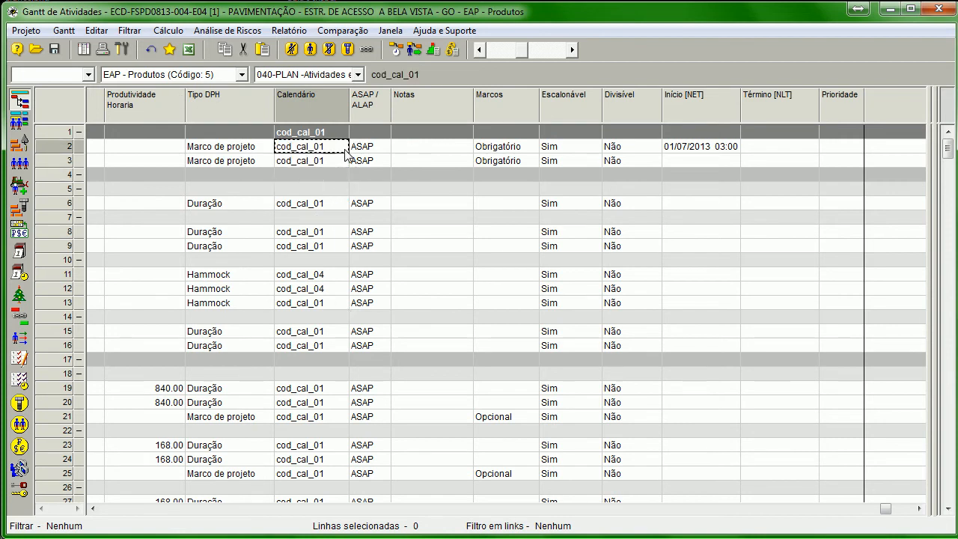
click(337, 190)
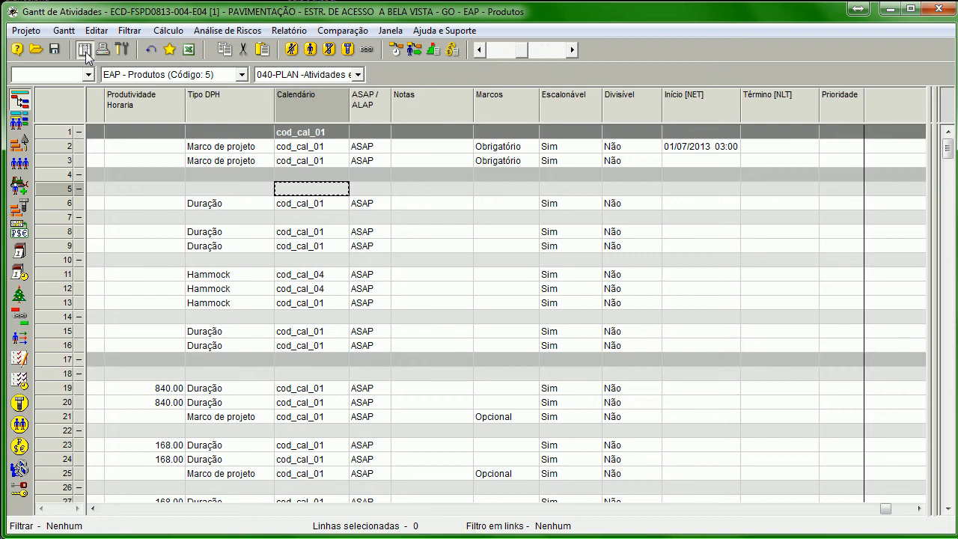
Step: Open the project's Semanas table from the open documents window, and enlarge its window to fill the screen
click(86, 52)
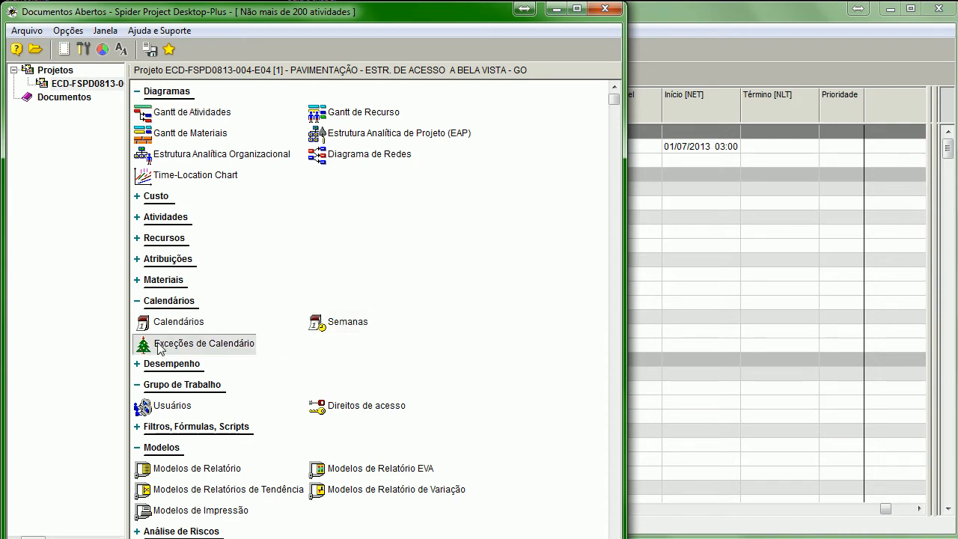
click(352, 325)
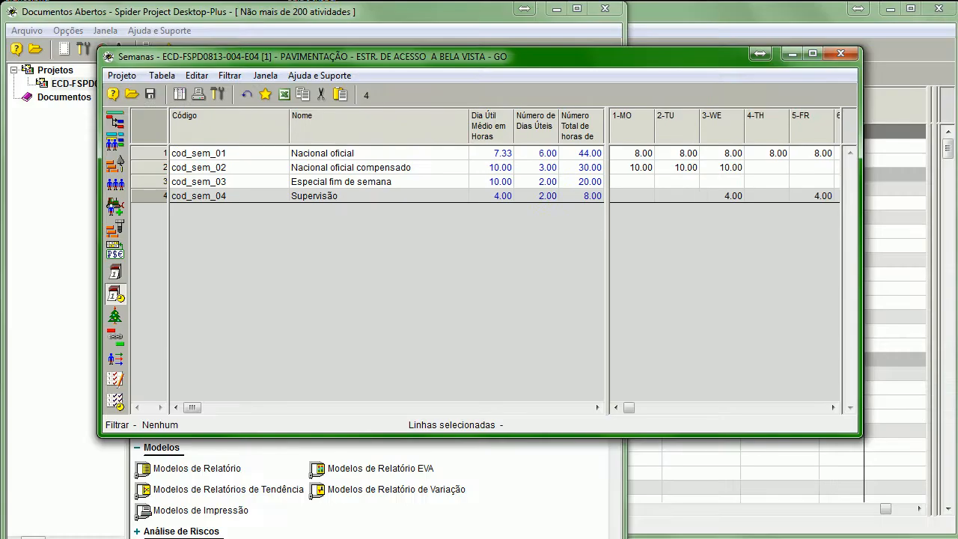
drag(567, 57, 474, 12)
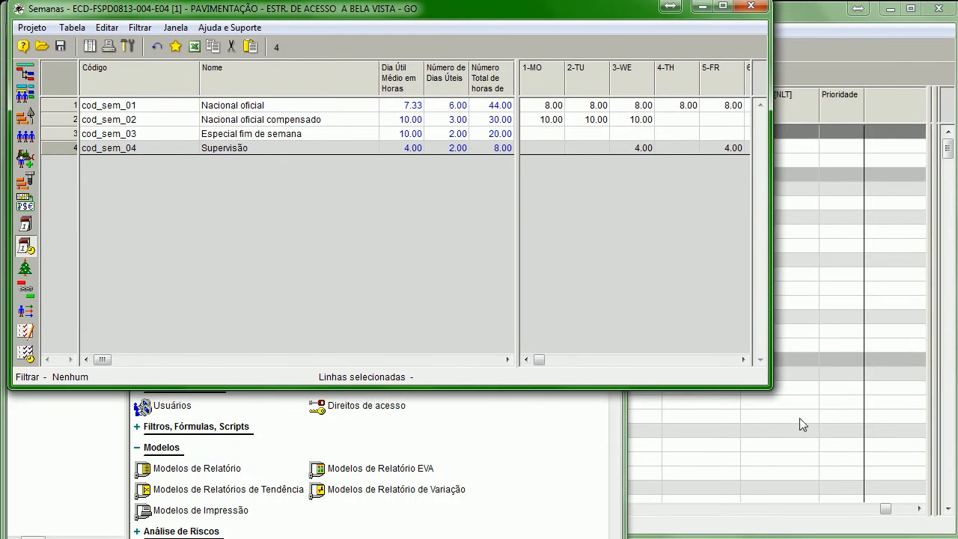
drag(773, 388, 952, 532)
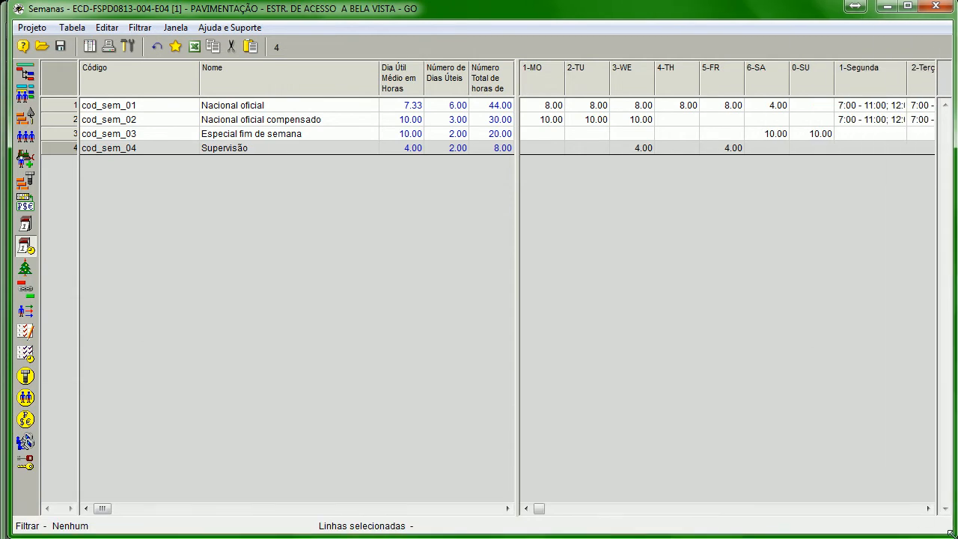
Step: Examine the daily working hours of the Nacional oficial week, widening the hours area of the Semanas table
drag(518, 231, 365, 370)
click(252, 109)
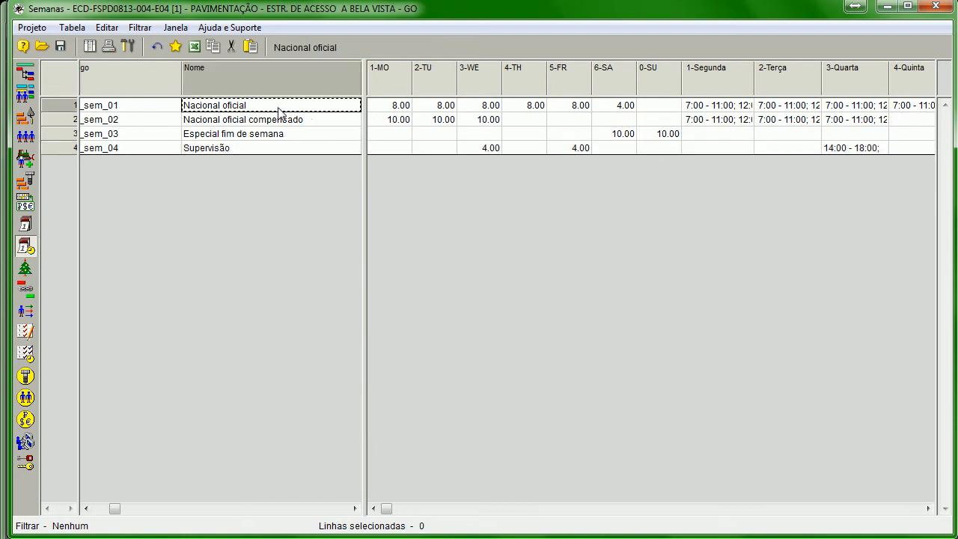
click(610, 108)
click(407, 106)
click(573, 108)
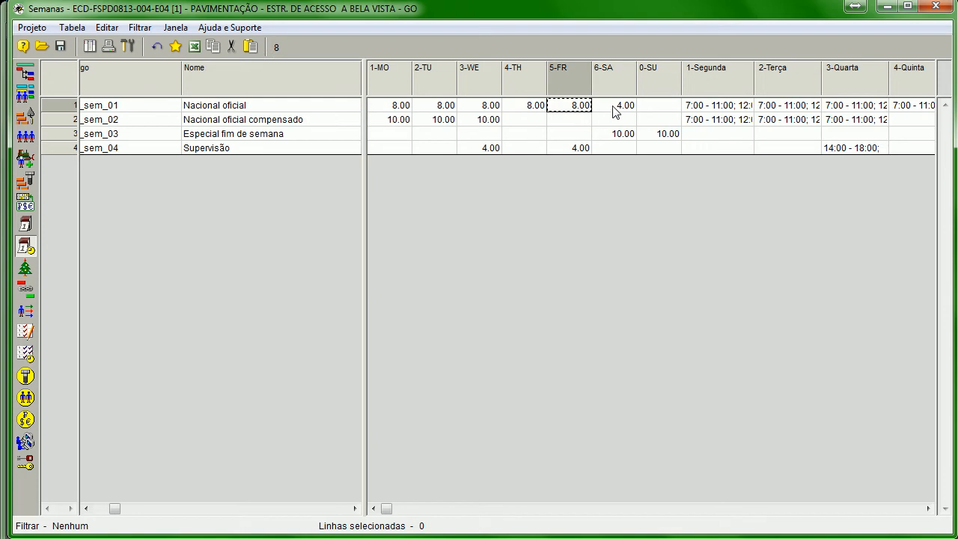
click(606, 110)
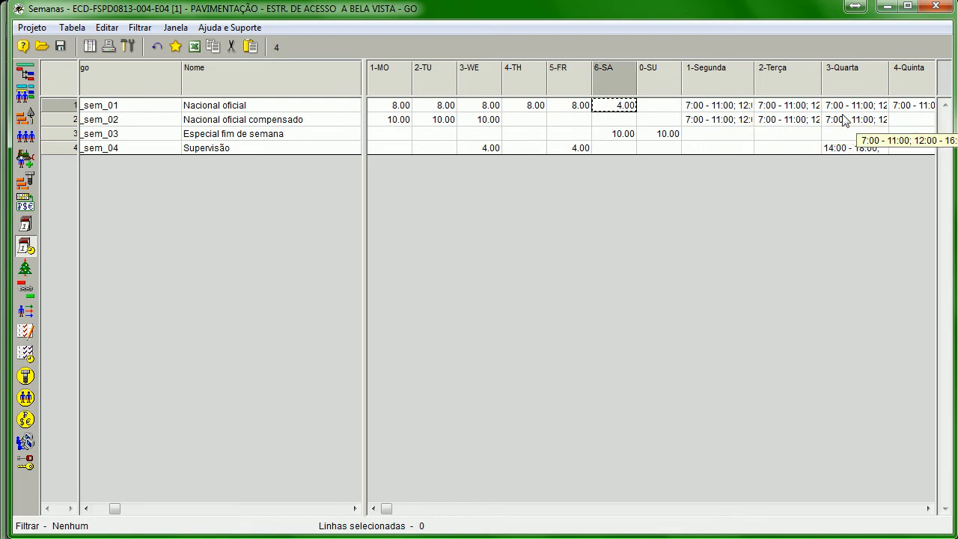
Step: Check the working periods in the properties of the Nacional oficial week and close them
double_click(74, 106)
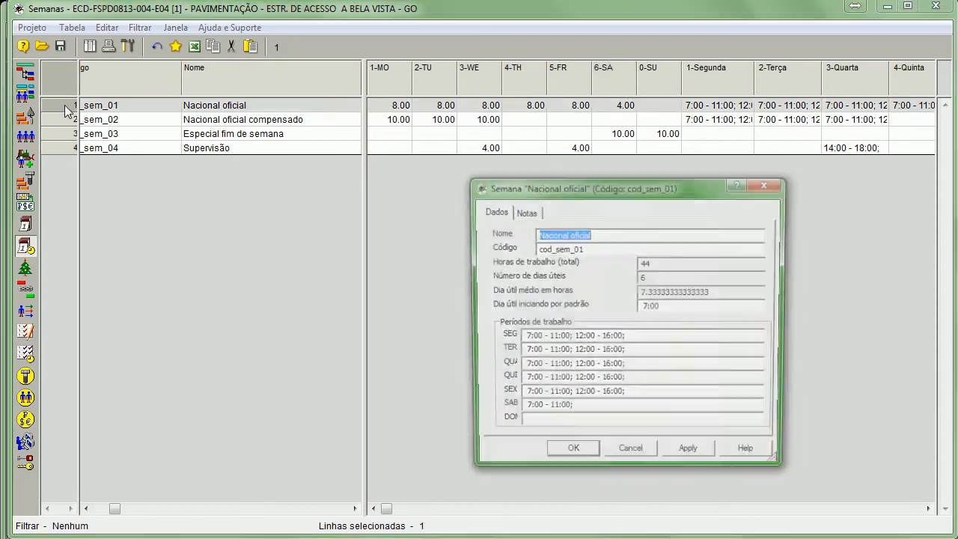
drag(631, 193, 539, 153)
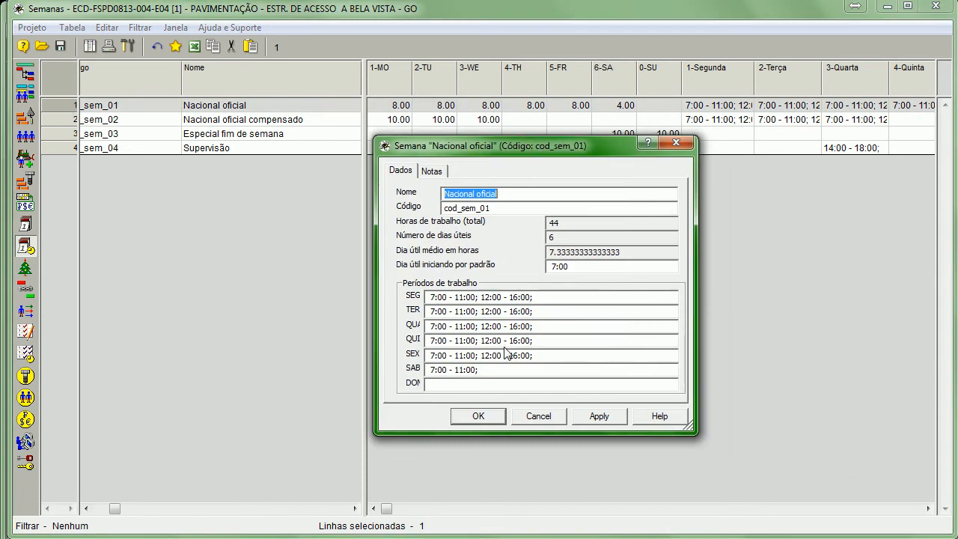
click(665, 147)
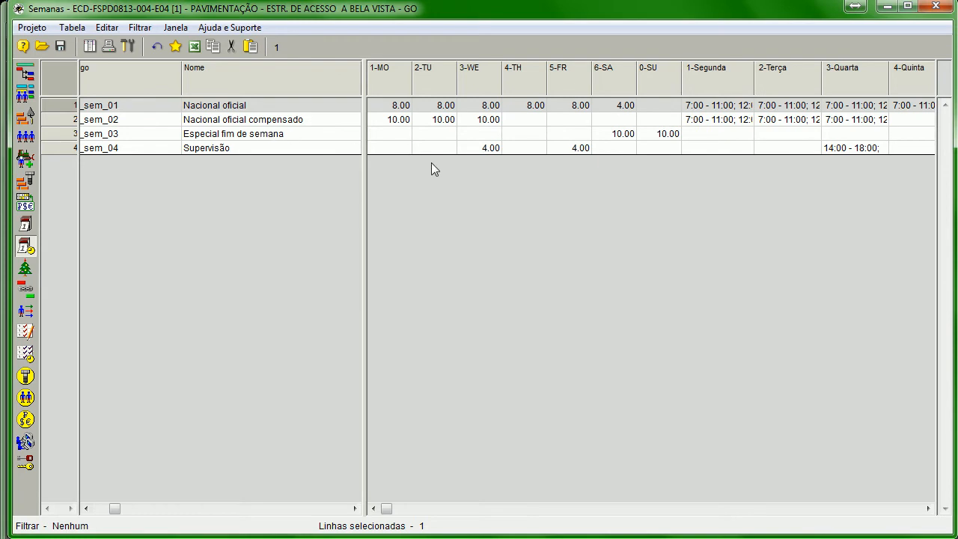
Step: Examine the daily hours of the Nacional oficial compensado week and open its properties to check the working periods
click(291, 119)
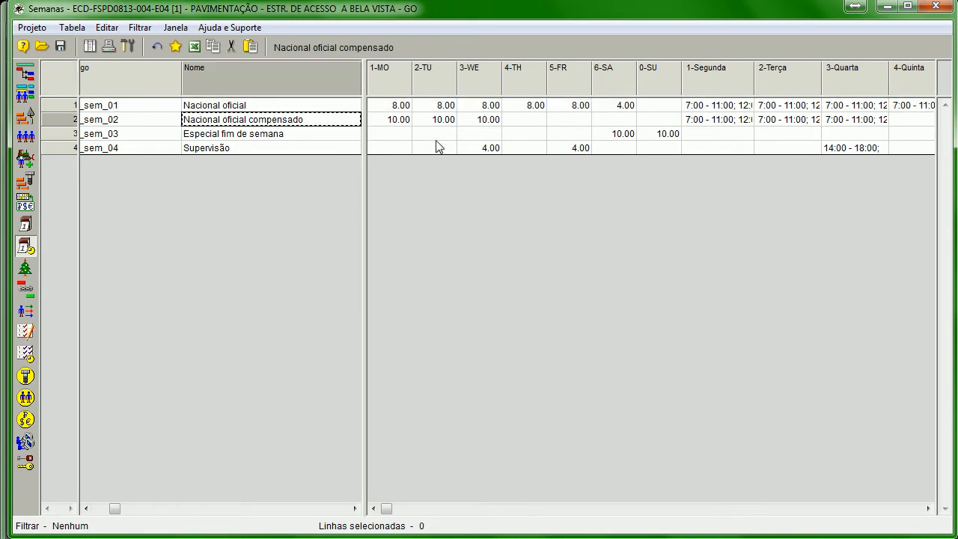
click(401, 121)
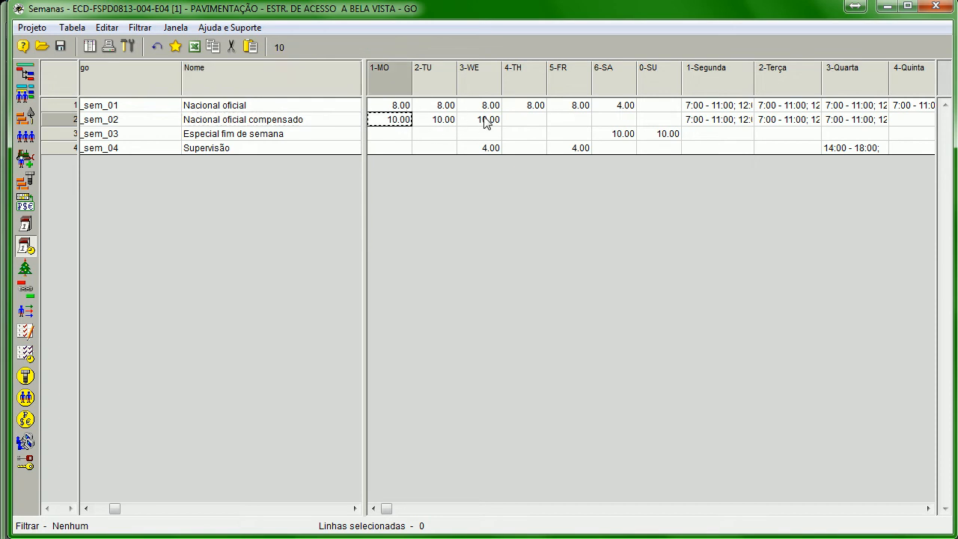
double_click(76, 120)
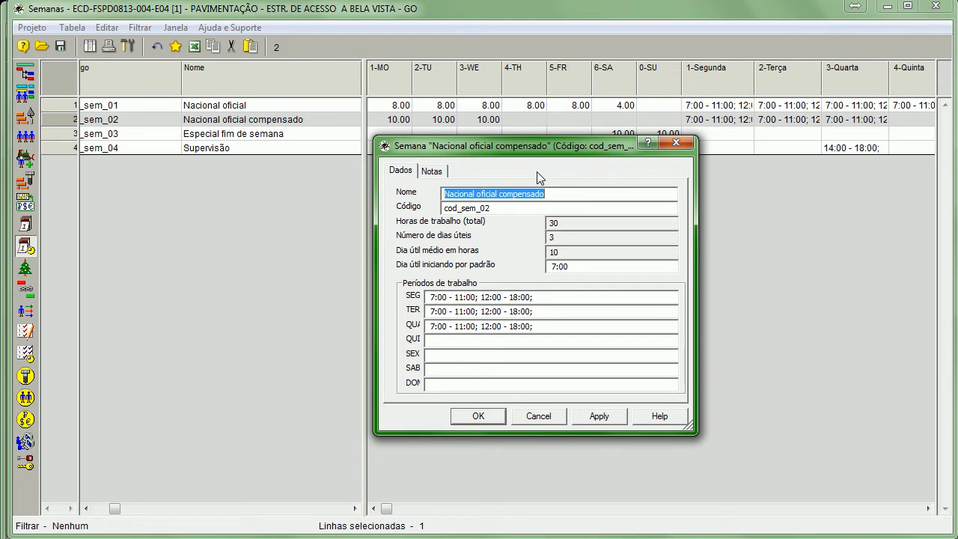
Step: Try to write a note about working in this period for the Nacional oficial compensado week, closing its properties without saving
click(509, 193)
click(433, 172)
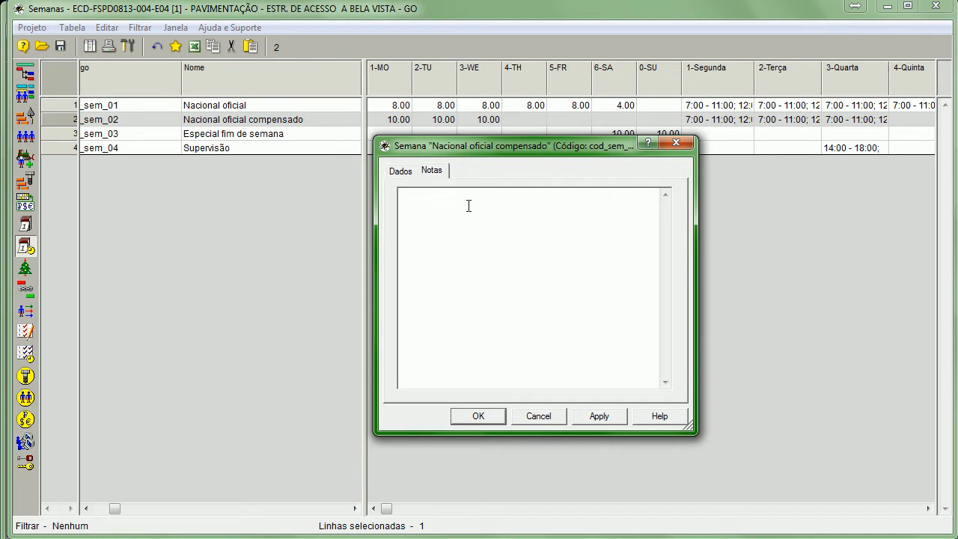
text(pr se trabalha nesse perido ?)
click(675, 142)
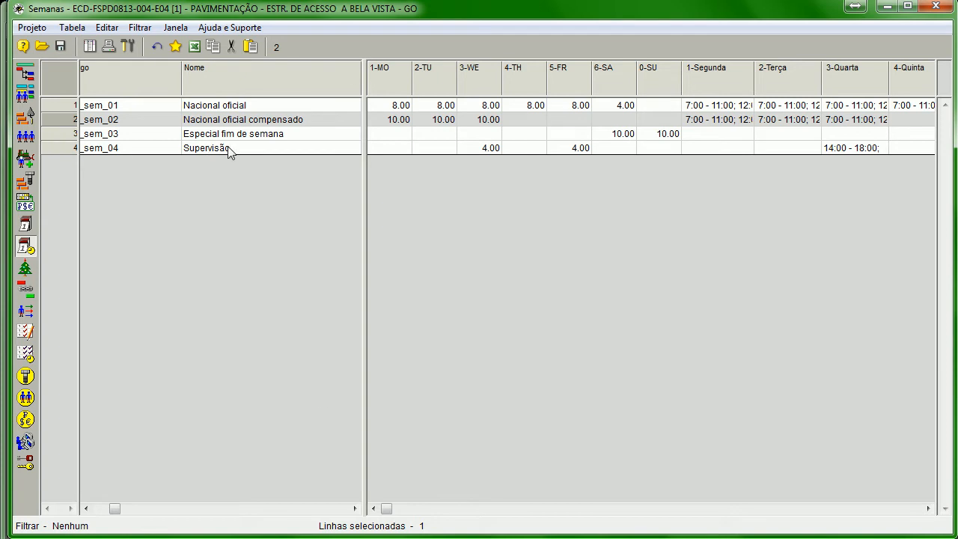
Step: Examine the daily hours of the Especial fim de semana and Supervisão weeks
click(618, 134)
click(647, 134)
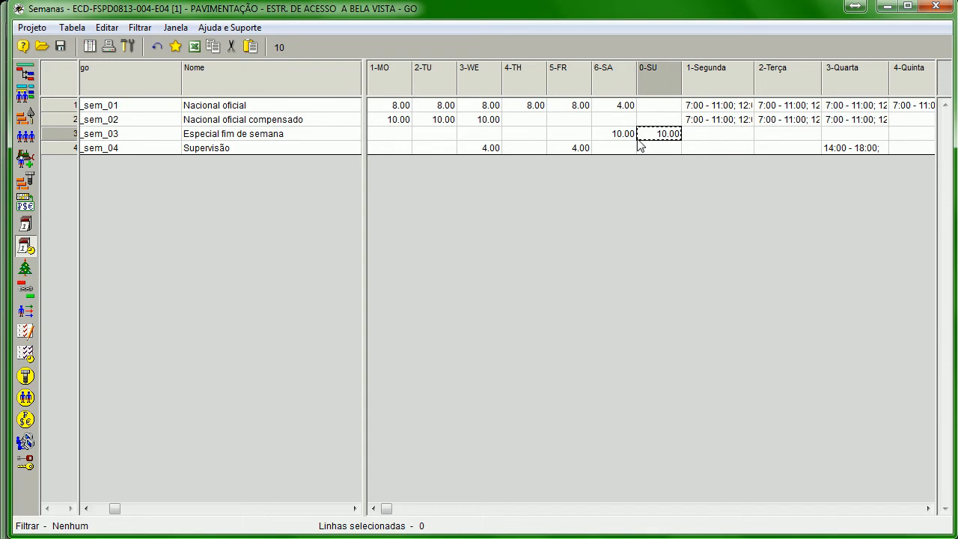
click(492, 148)
click(569, 148)
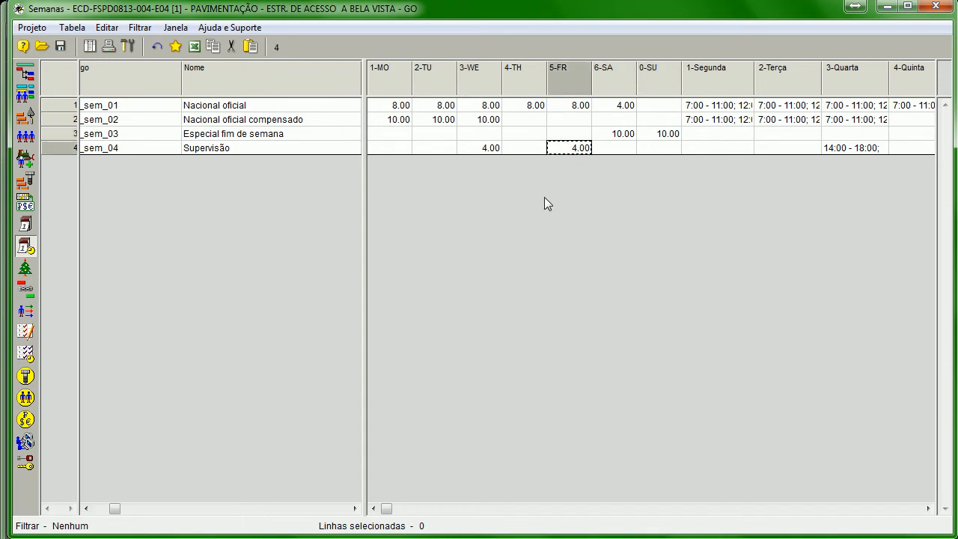
click(389, 148)
click(450, 150)
click(535, 148)
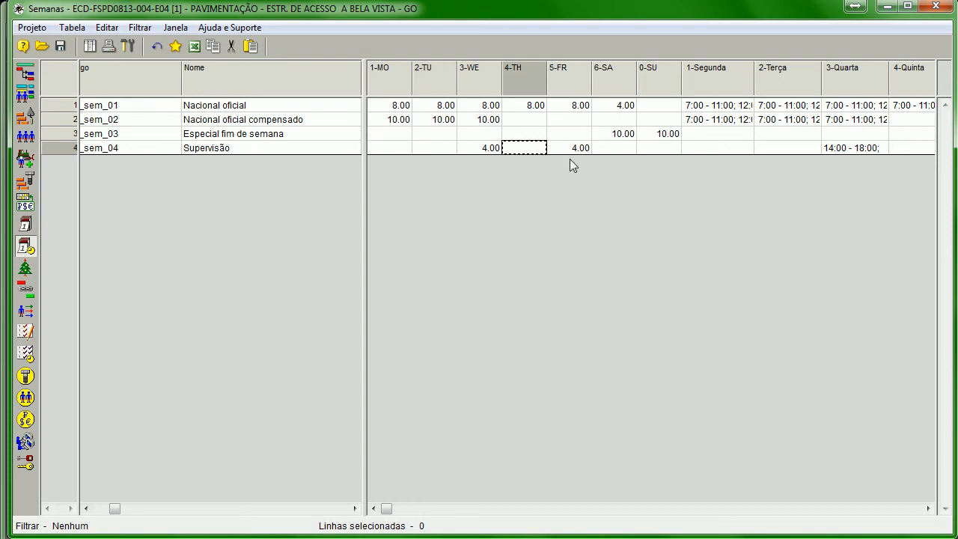
Step: Open the Calendários table and change the Nacional Oficial calendar's code to cod_cal_01-oficial
click(25, 225)
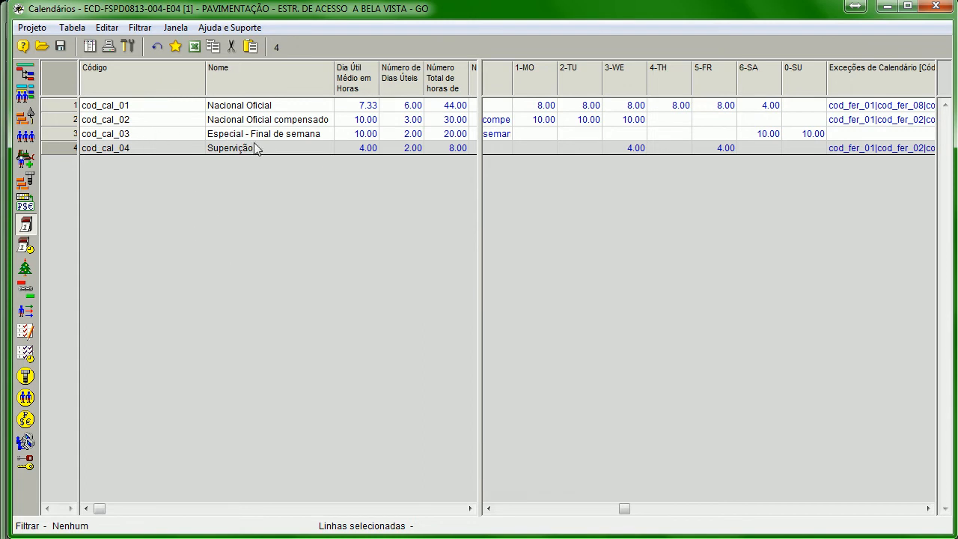
click(239, 239)
key(F2)
key(End)
text(-oficial)
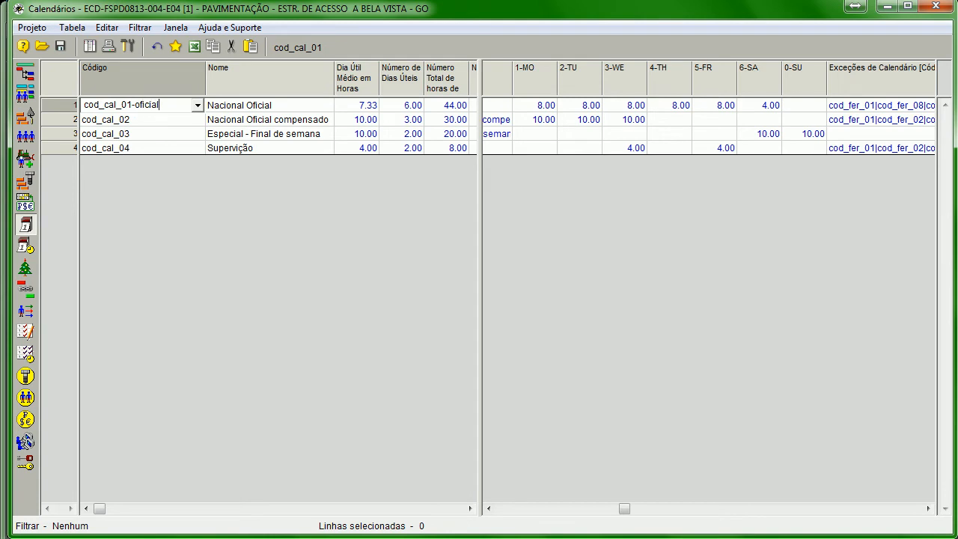
Step: Change the code of the Nacional Oficial compensado calendar to cod_cal_02-compensado, without a space after the hyphen
key(Down)
key(F2)
key(End)
text(- compensado)
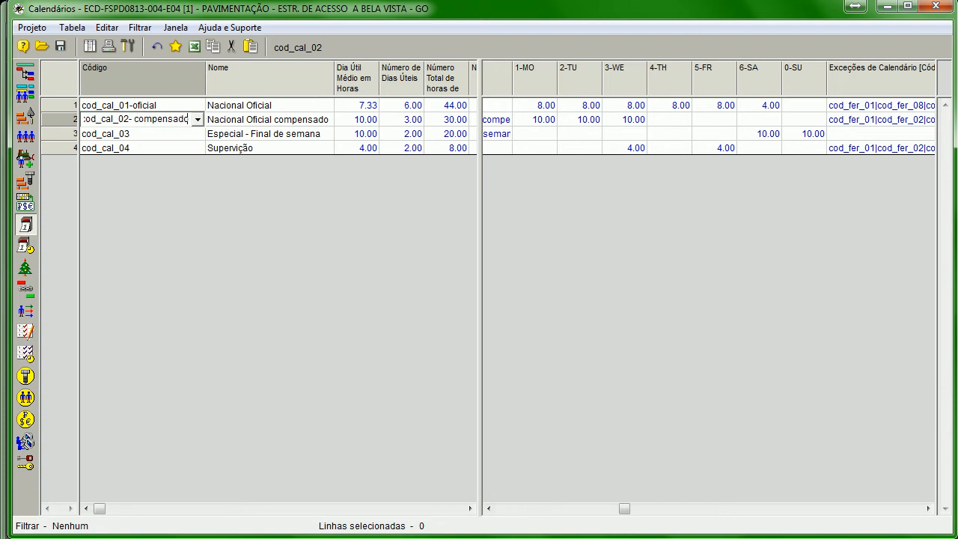
key(Return)
key(Return)
key(Return)
key(Return)
key(End)
key(Left)
key(Left)
key(BackSpace)
key(Return)
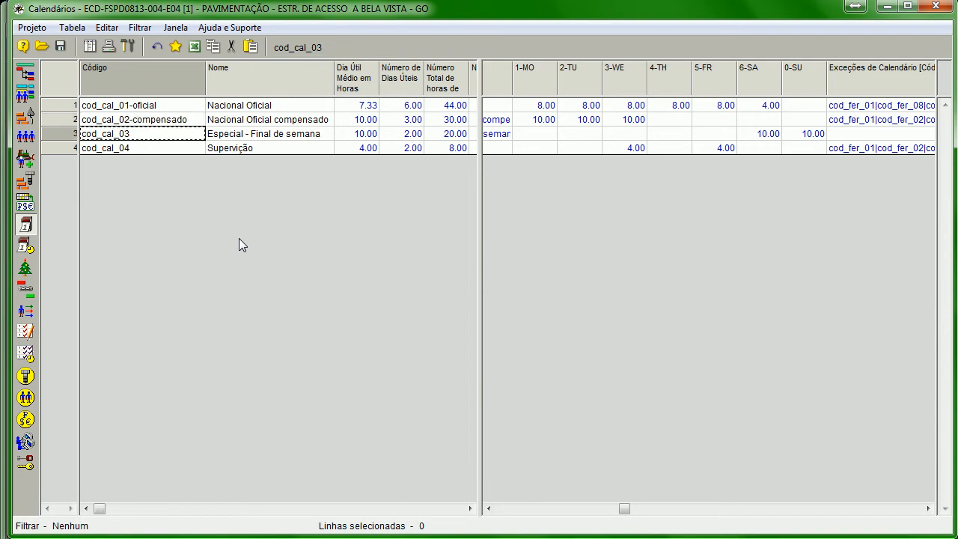
Step: Change the code of the Especial - Final de semana calendar to cod_cal_03-fds
key(F2)
key(End)
text(-fds)
key(Return)
Step: Change the code of the fourth calendar, Supervição, to cod_cal_04-supervisao
key(F2)
key(End)
text(-su)
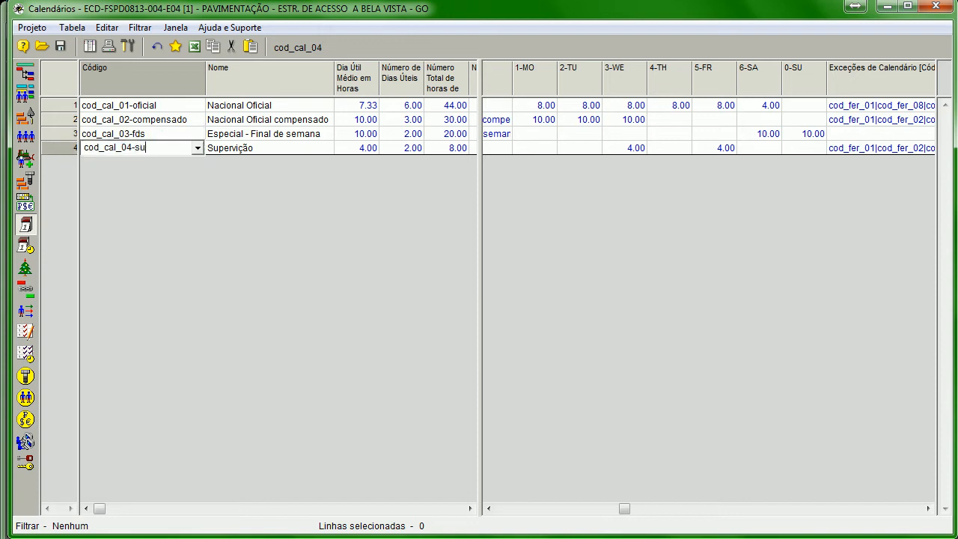
text(pervisao)
key(Return)
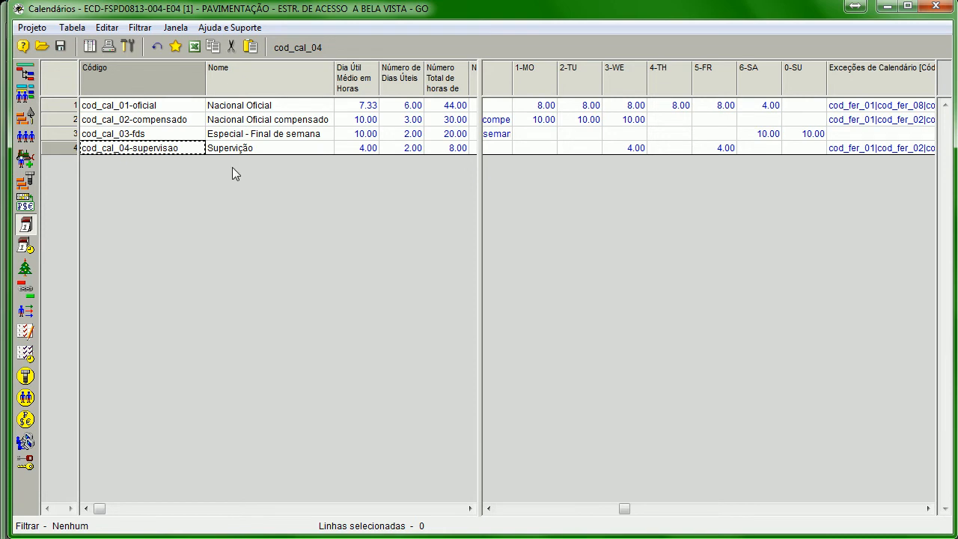
Step: Examine the calendars' main weeks and the holiday exceptions of the Nacional Oficial calendar, and close its properties
drag(626, 508, 500, 508)
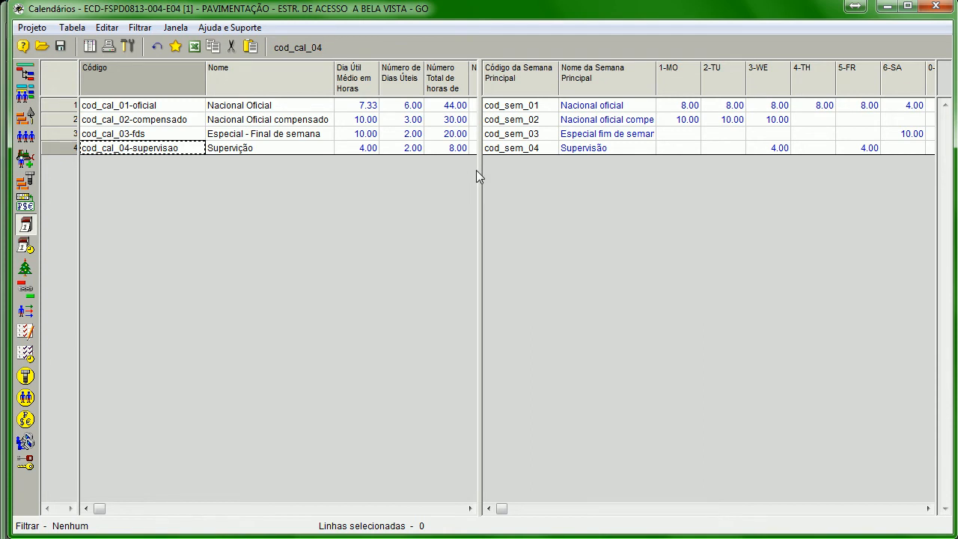
drag(479, 175, 397, 177)
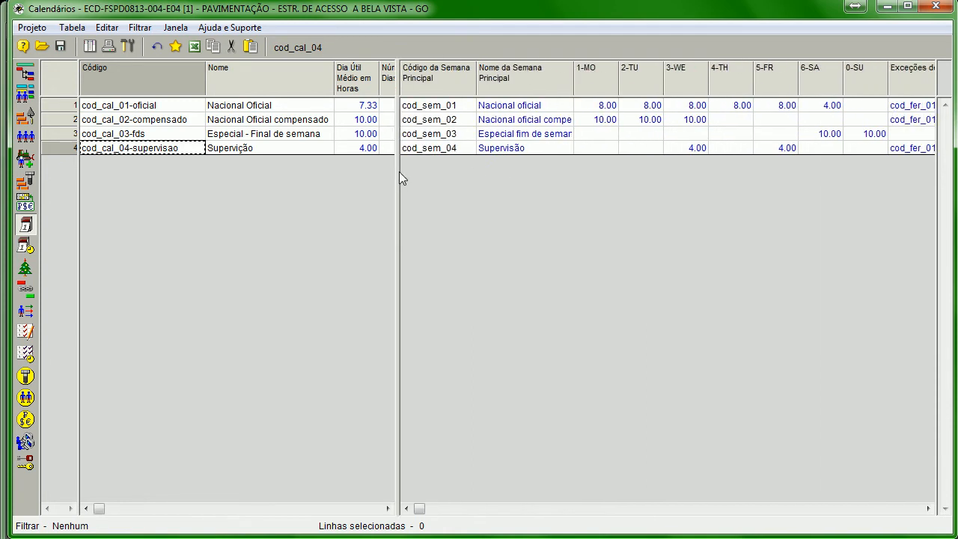
double_click(70, 107)
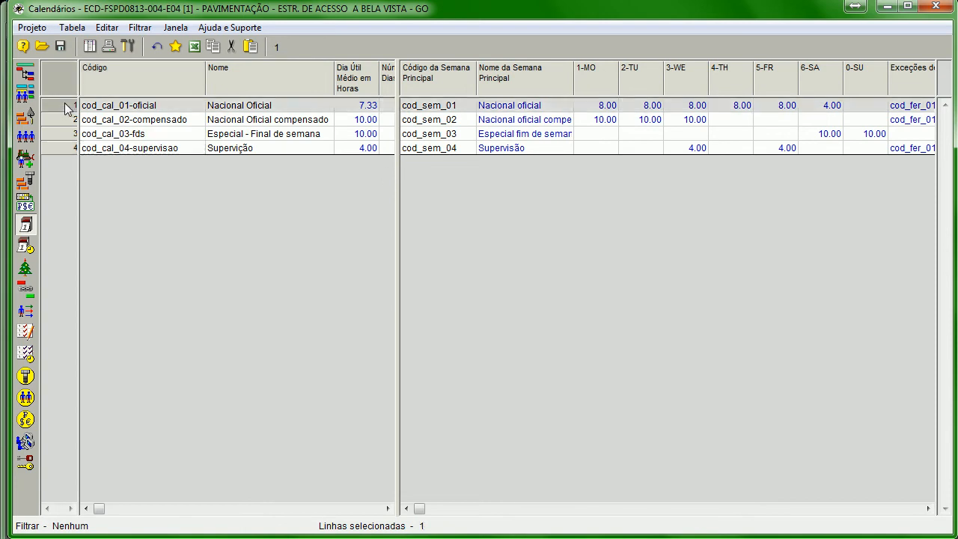
click(372, 139)
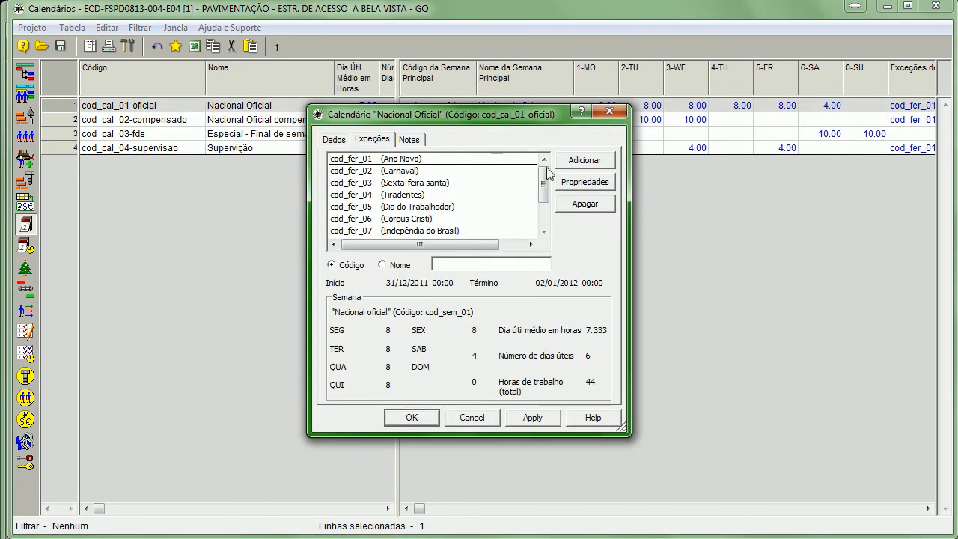
click(544, 217)
click(404, 218)
click(365, 207)
click(378, 170)
click(395, 231)
click(412, 173)
drag(546, 208, 565, 183)
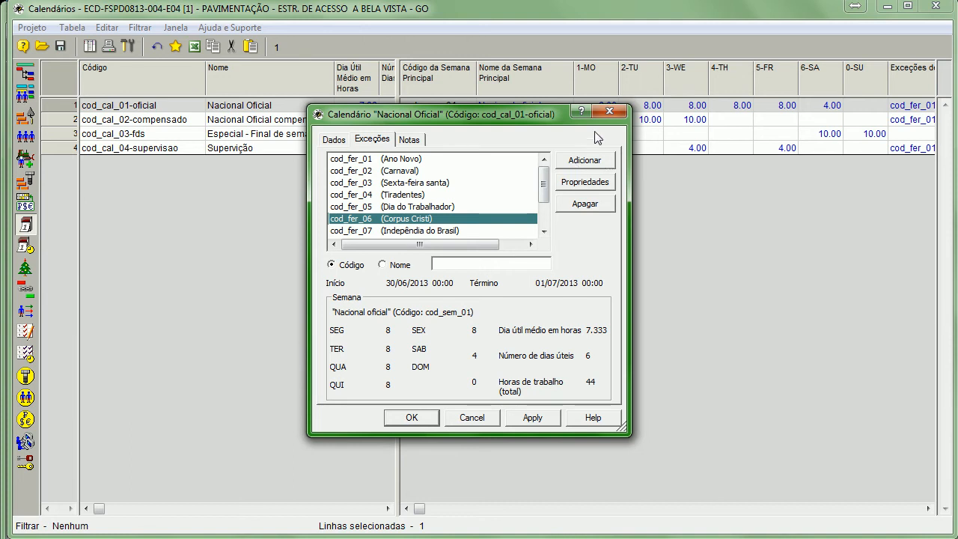
click(609, 111)
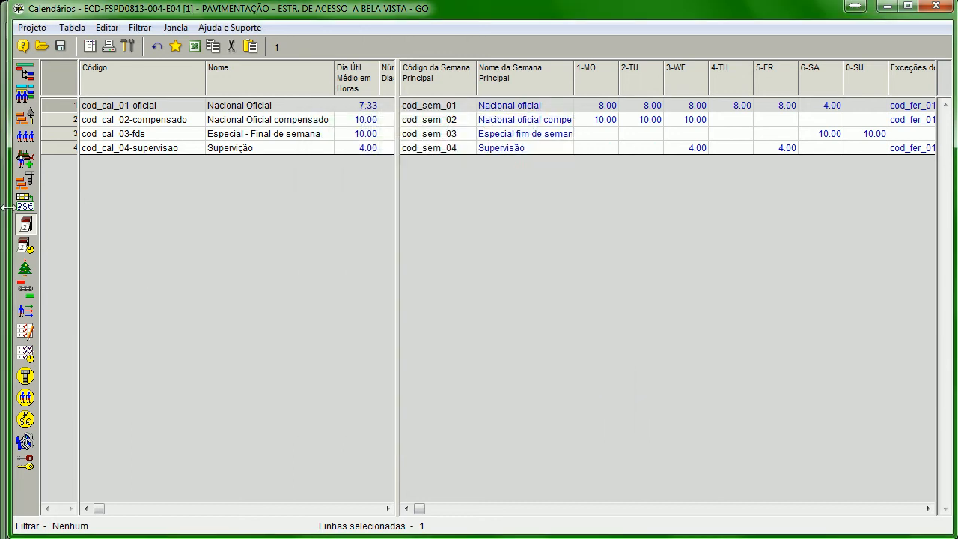
Step: Add a new week below Supervisão in the Semanas table and name it Trabalho Extra
click(25, 246)
click(225, 148)
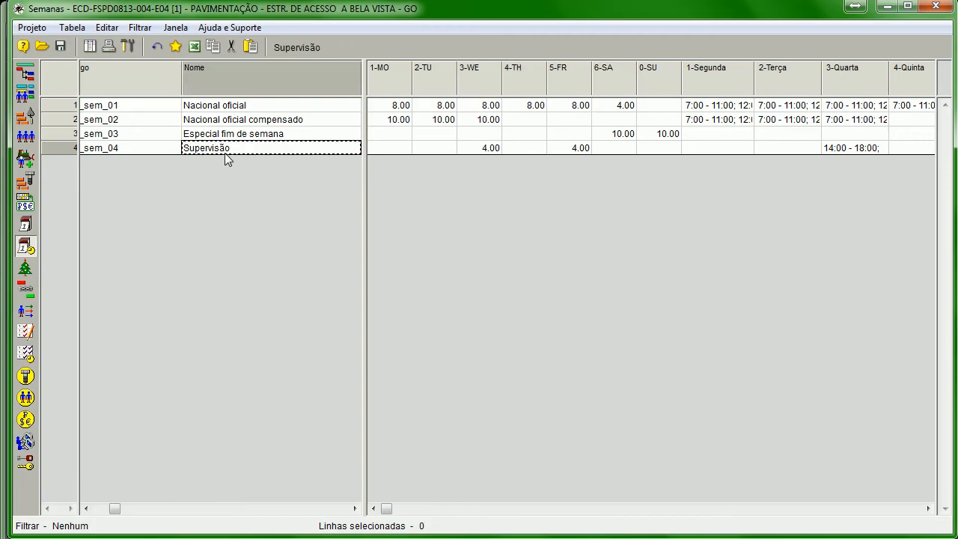
key(Down)
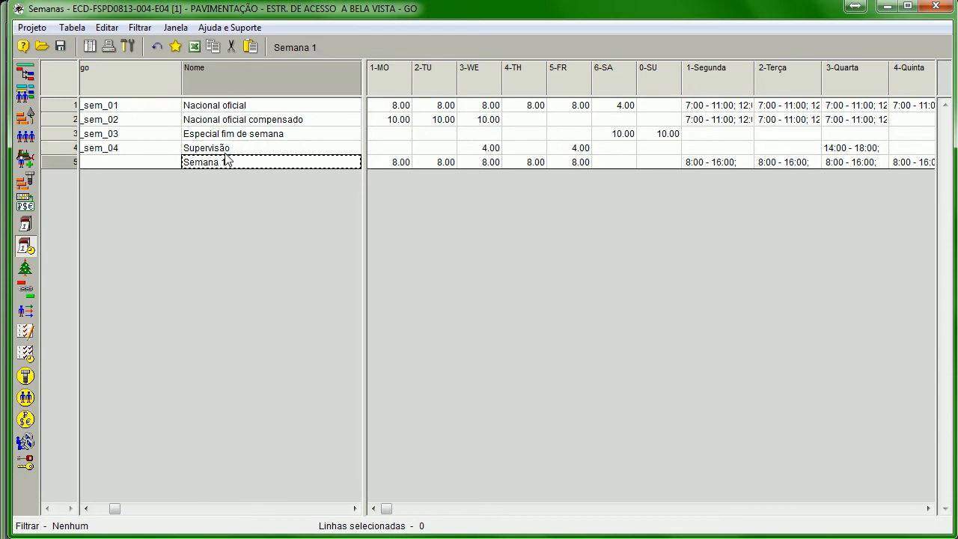
text(Trabalho )
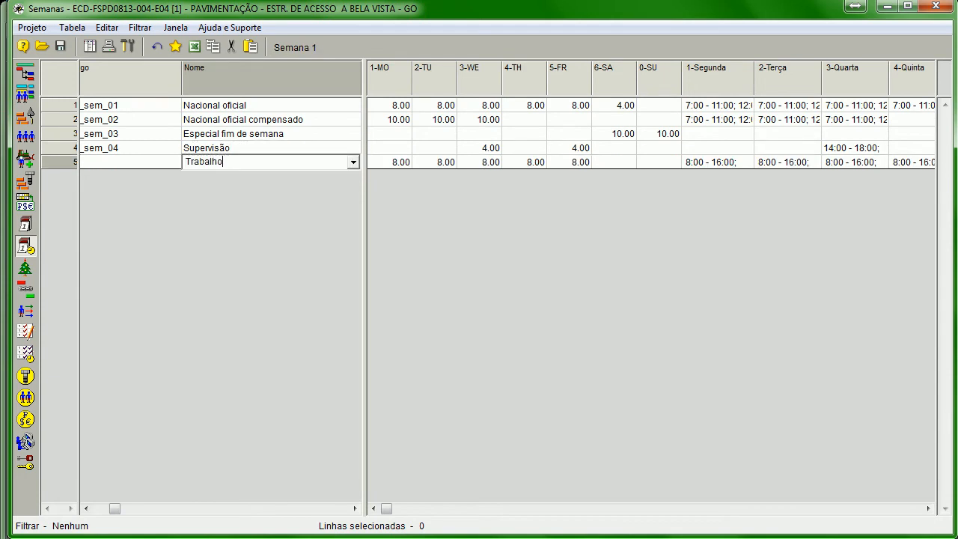
text(Extra)
key(BackSpace)
key(BackSpace)
key(BackSpace)
key(BackSpace)
key(BackSpace)
key(BackSpace)
key(BackSpace)
key(BackSpace)
key(BackSpace)
key(BackSpace)
key(BackSpace)
key(BackSpace)
key(BackSpace)
key(BackSpace)
text(Trabs)
key(BackSpace)
text(alho)
click(495, 252)
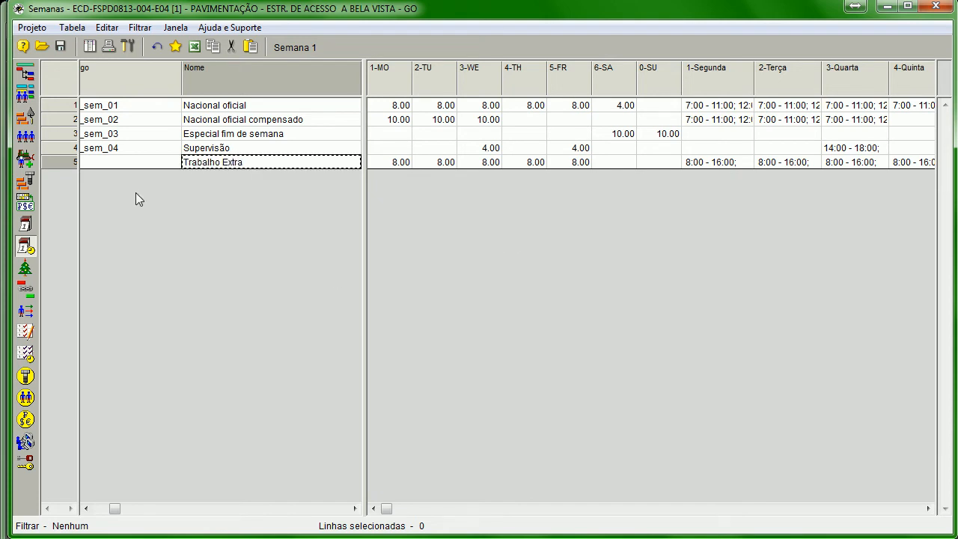
Step: Set the Trabalho Extra week's working hours to 12 for each day from Monday to Friday
click(395, 162)
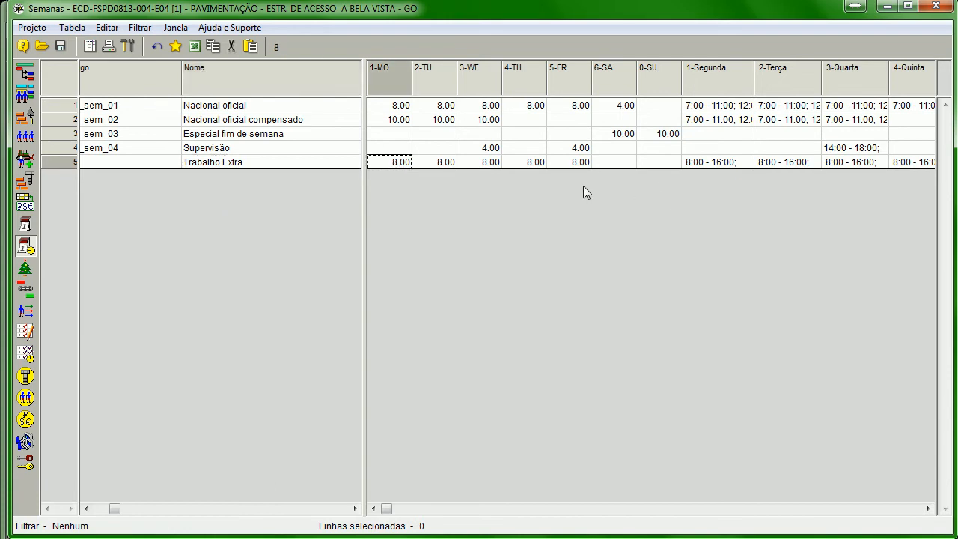
text(12)
key(Return)
key(Tab)
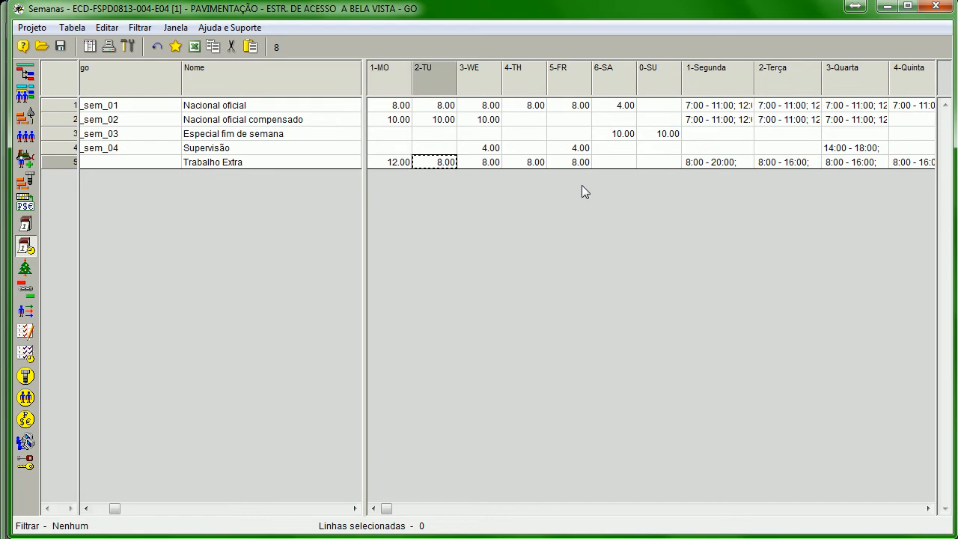
text(12)
key(Return)
key(Tab)
text(12)
key(Return)
key(Tab)
text(12)
key(Return)
key(Tab)
text(12)
key(Return)
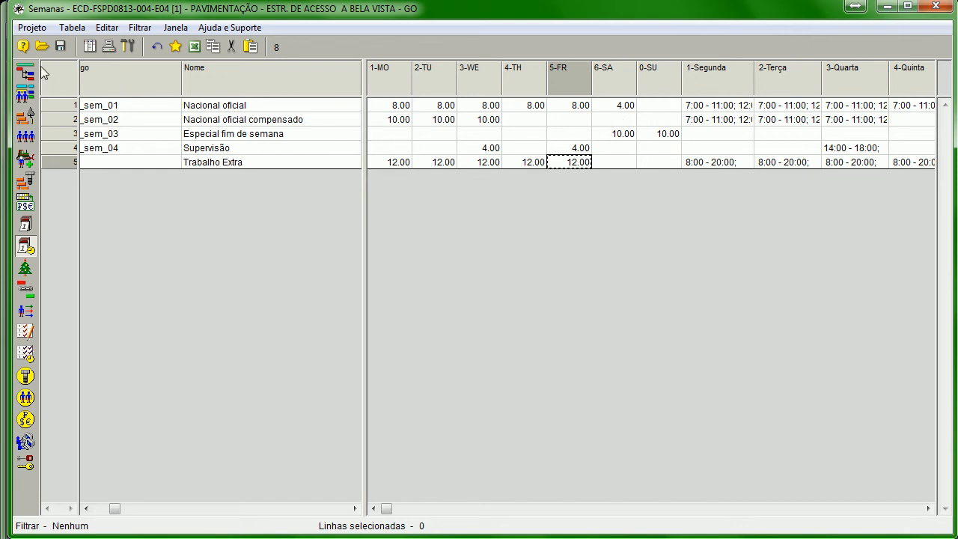
Step: Check the main week in the properties of the Nacional Oficial calendar and close them
click(26, 227)
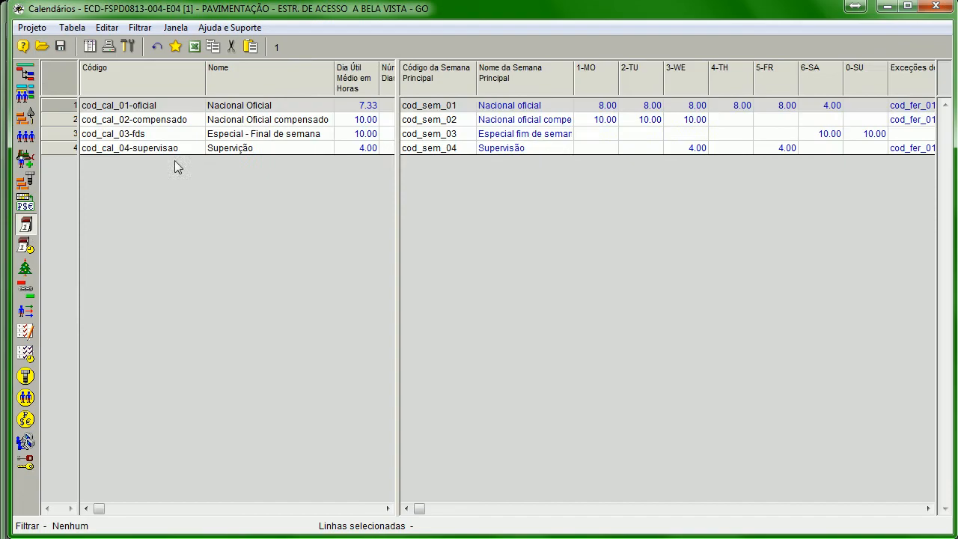
double_click(63, 111)
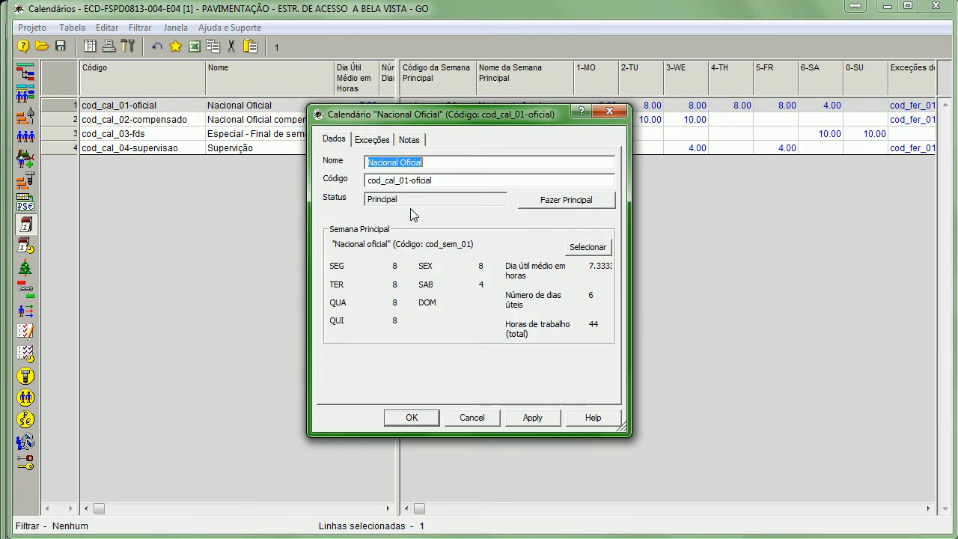
click(618, 113)
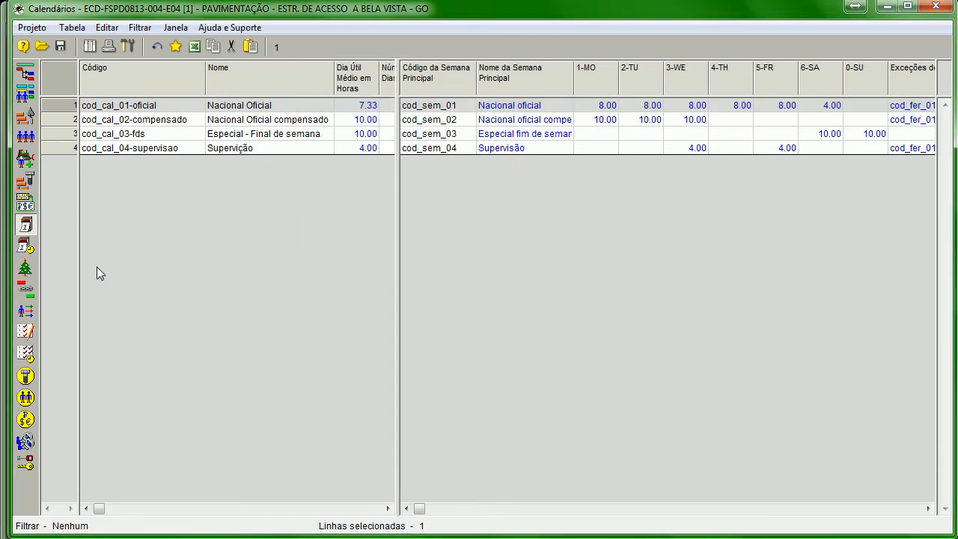
Step: Add a new calendar exception below Natal and name it Trabalho Extra 1
click(25, 268)
click(213, 249)
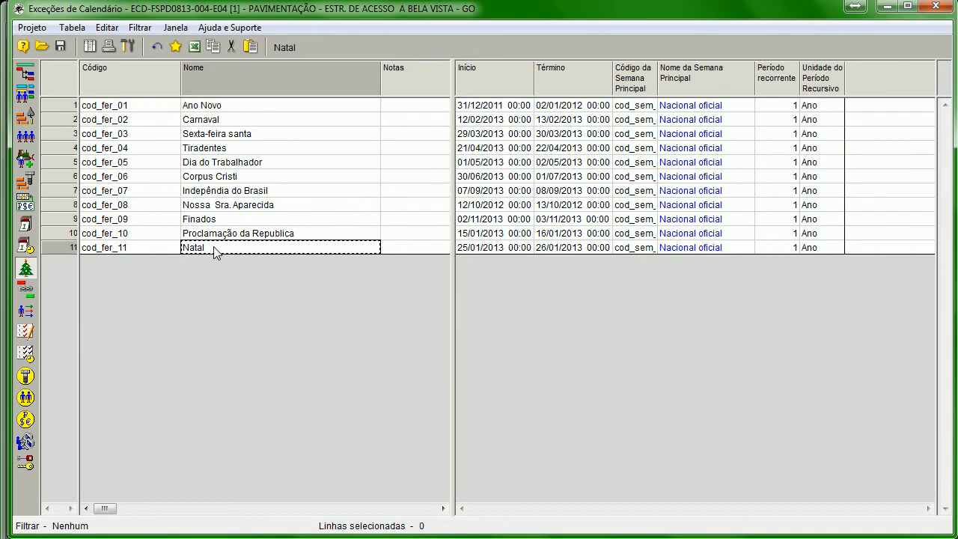
key(Down)
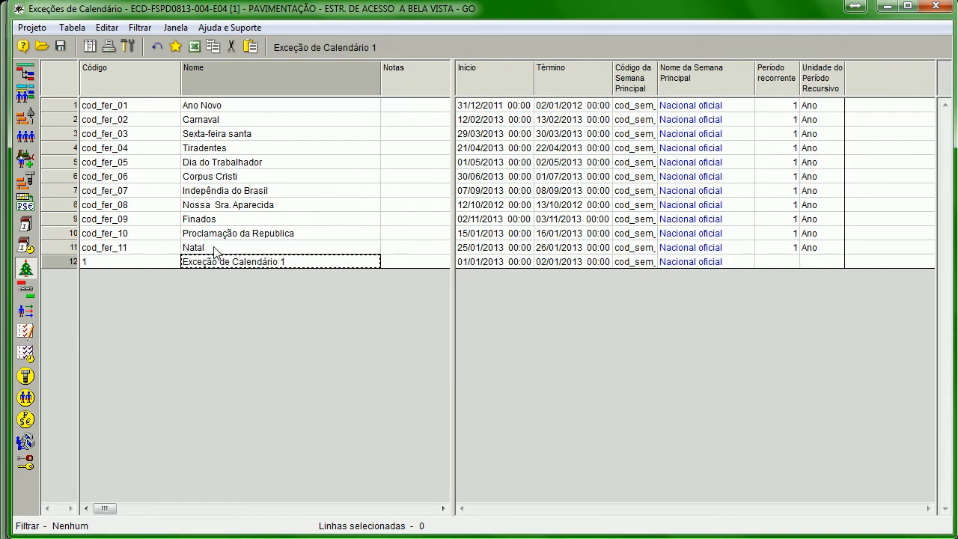
text(Trabalho Ex)
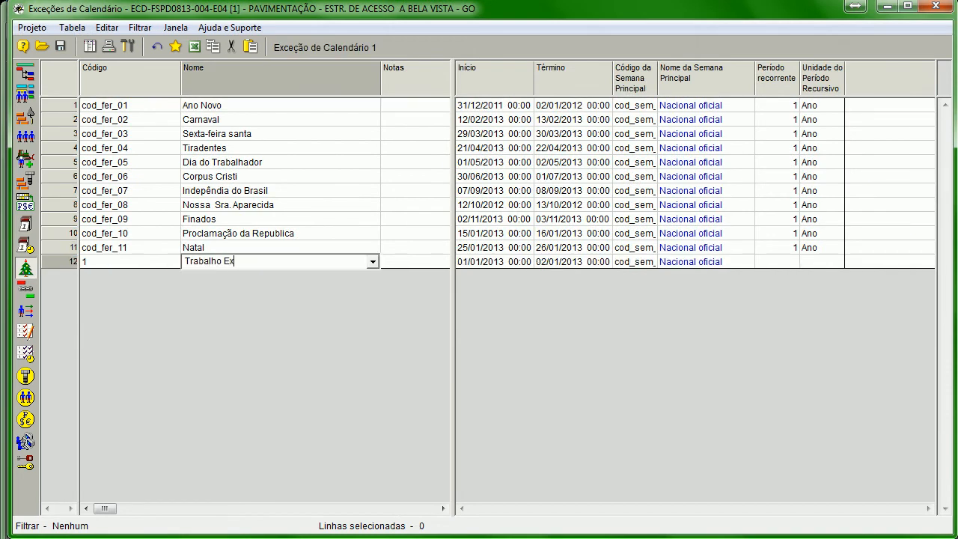
text(tra 1)
key(Return)
Step: Set the start date of the Trabalho Extra 1 exception to 15/08/2013 00:00
double_click(65, 260)
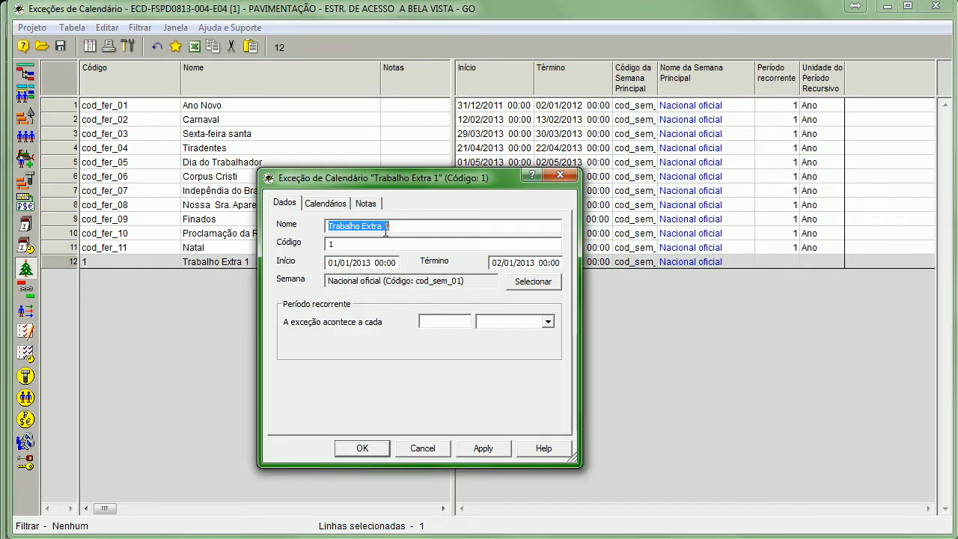
click(367, 262)
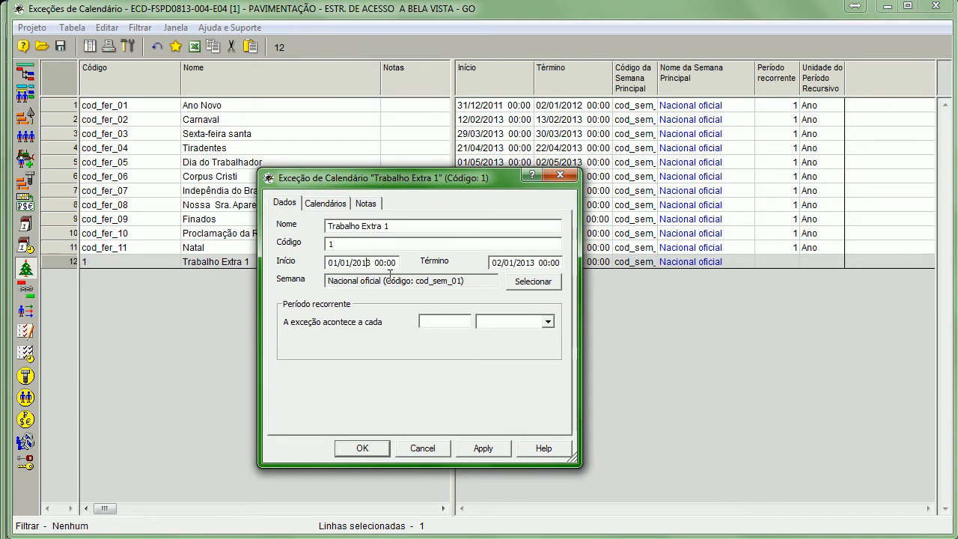
click(381, 264)
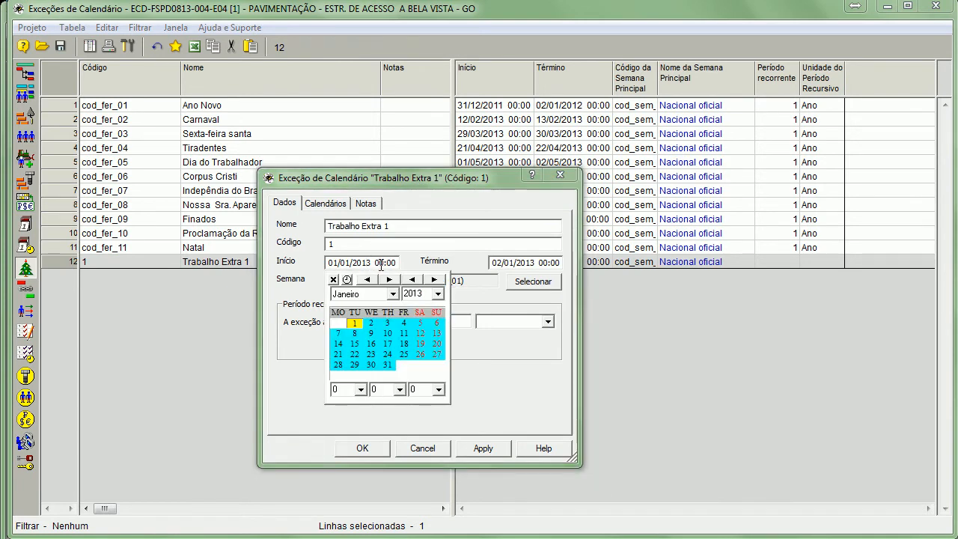
click(434, 279)
click(411, 279)
click(389, 279)
click(389, 279)
click(389, 279)
click(389, 279)
click(389, 280)
click(389, 279)
click(389, 280)
click(387, 343)
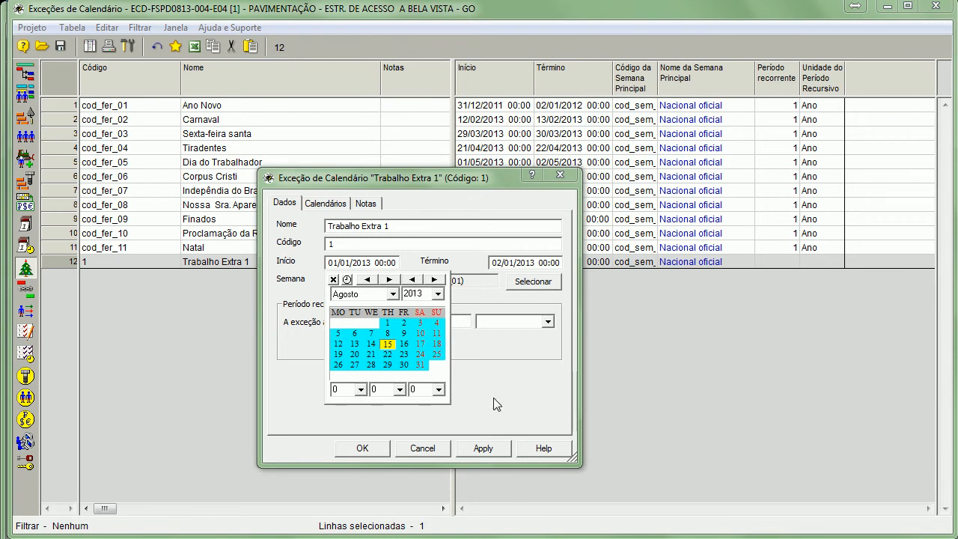
click(387, 345)
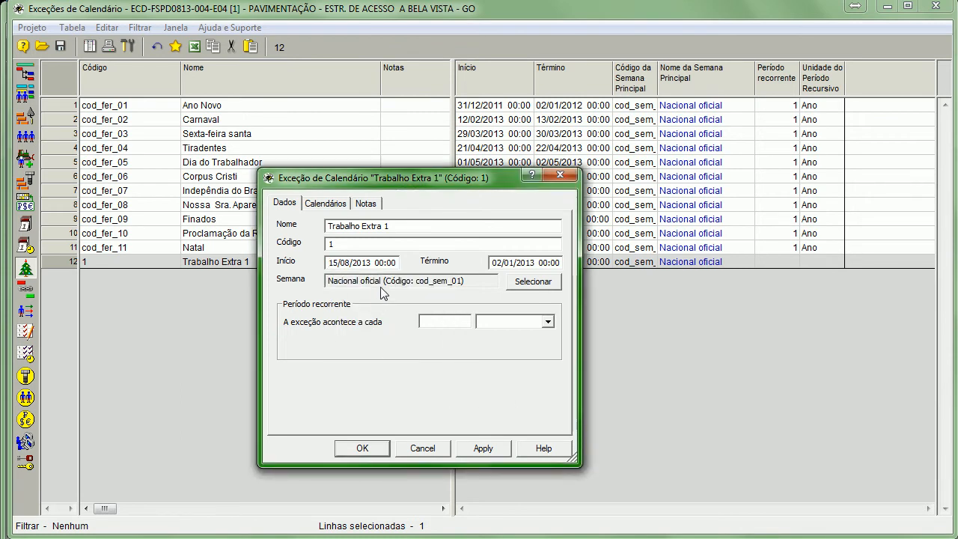
Step: Set the end date of the Trabalho Extra 1 exception to 16/08/2013 00:00
click(520, 262)
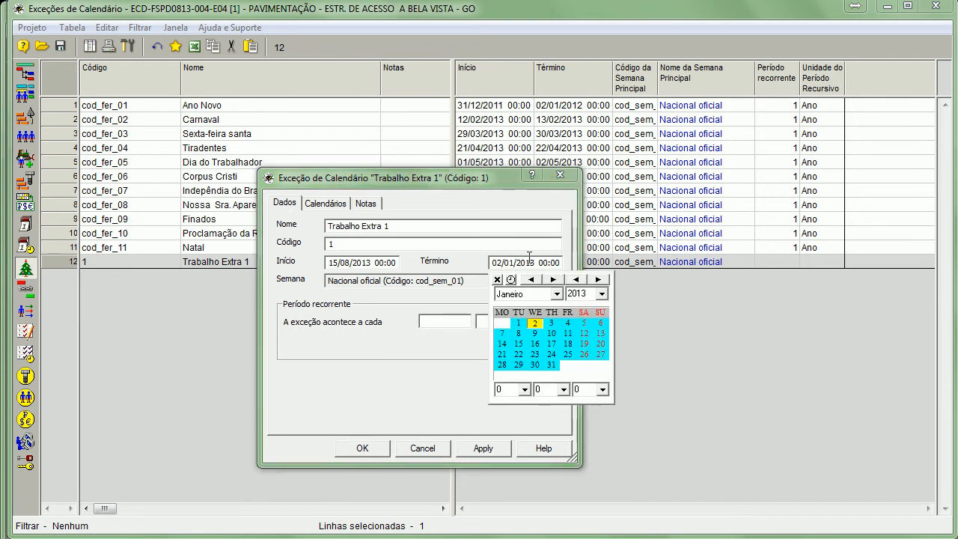
click(422, 369)
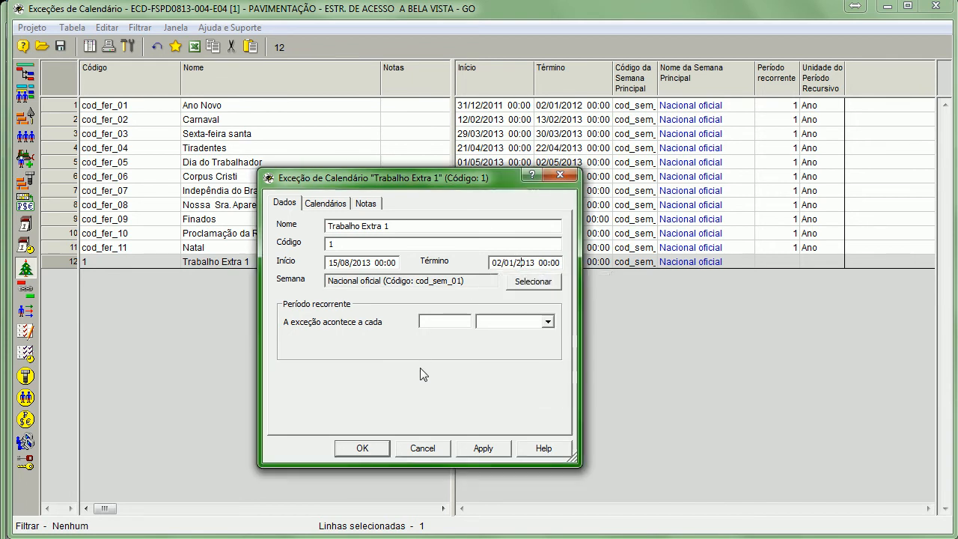
drag(333, 265, 438, 272)
drag(328, 259, 559, 266)
text(15/08/2013 00:00)
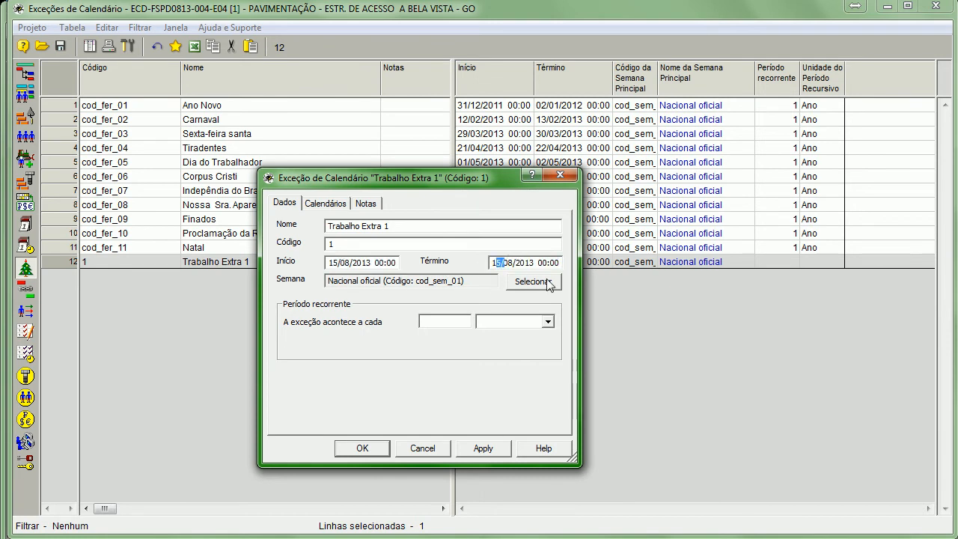
key(BackSpace)
text(6)
Step: Assign the Trabalho Extra week to the Trabalho Extra 1 exception, check its calendars list, and confirm the properties
click(518, 284)
click(422, 166)
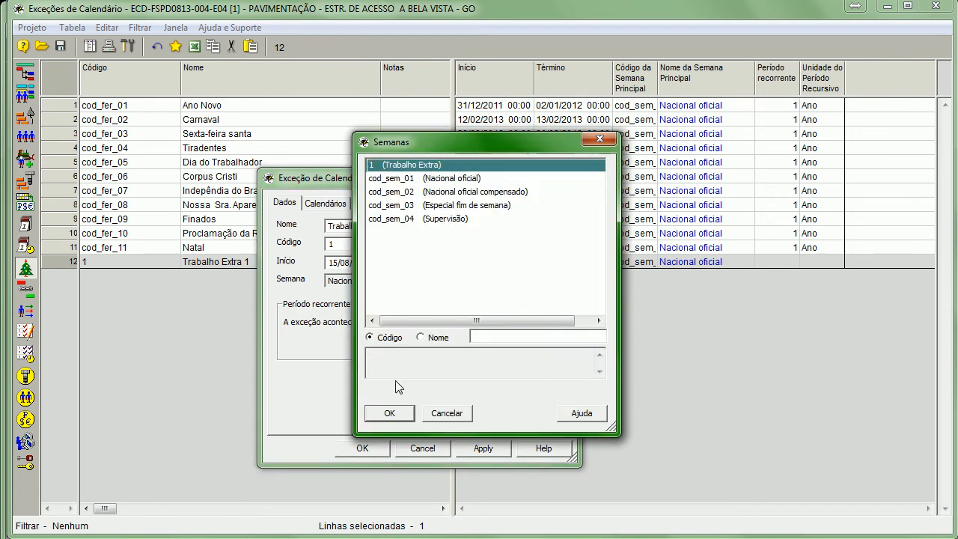
click(389, 413)
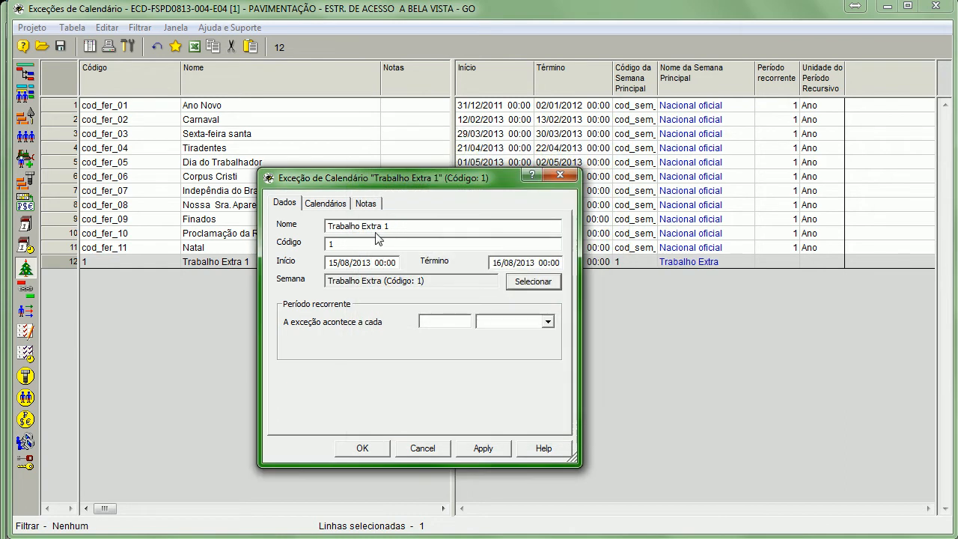
click(330, 205)
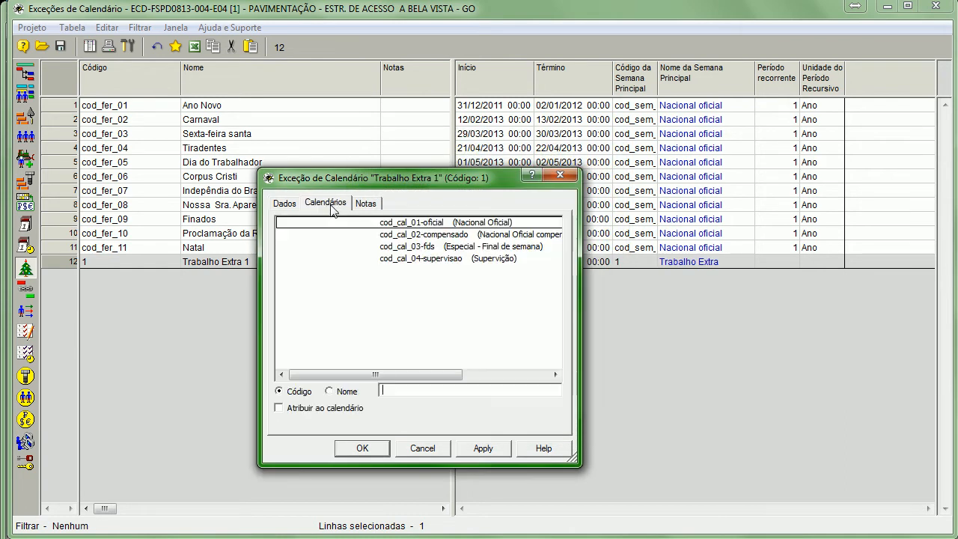
click(286, 202)
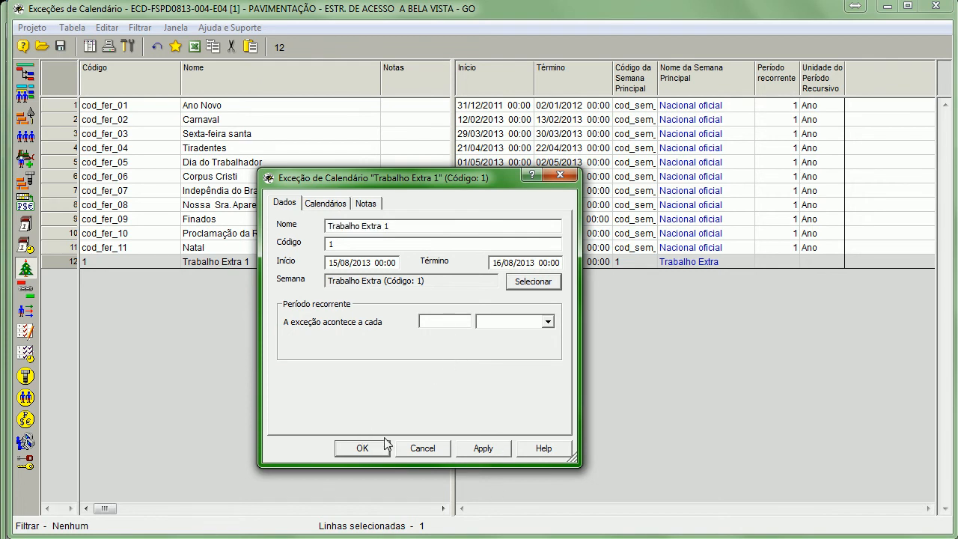
click(363, 452)
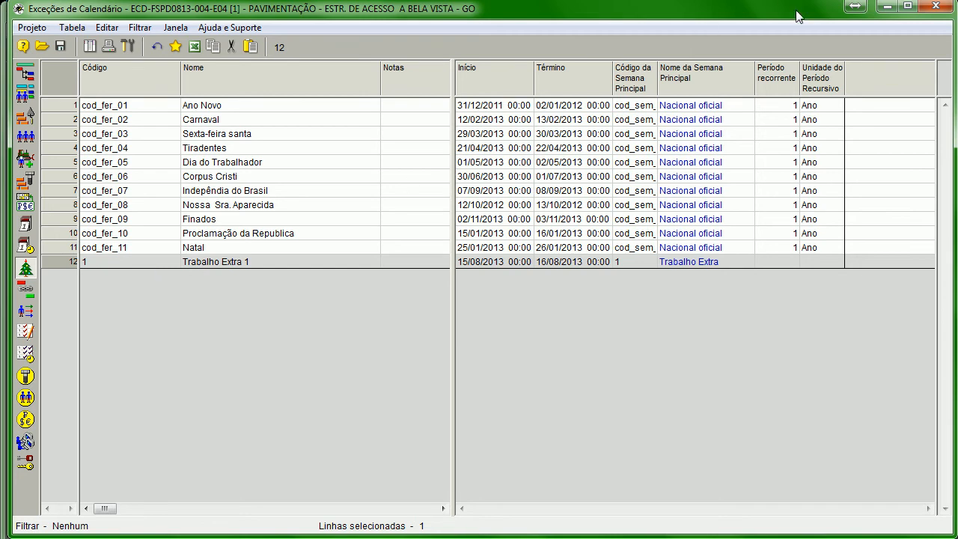
Step: Check which weeks can be chosen for the Ano Novo exception and close its properties without changing anything
click(58, 110)
double_click(58, 110)
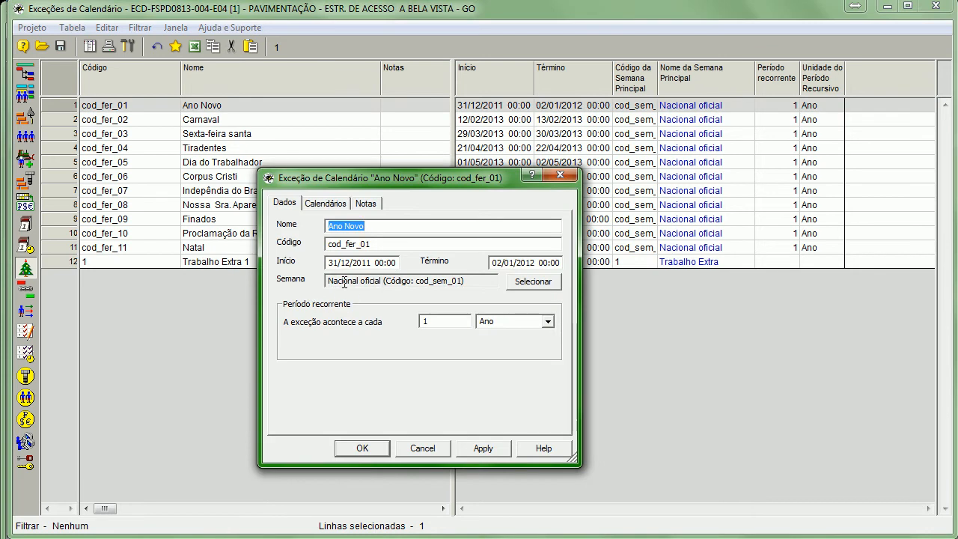
click(558, 282)
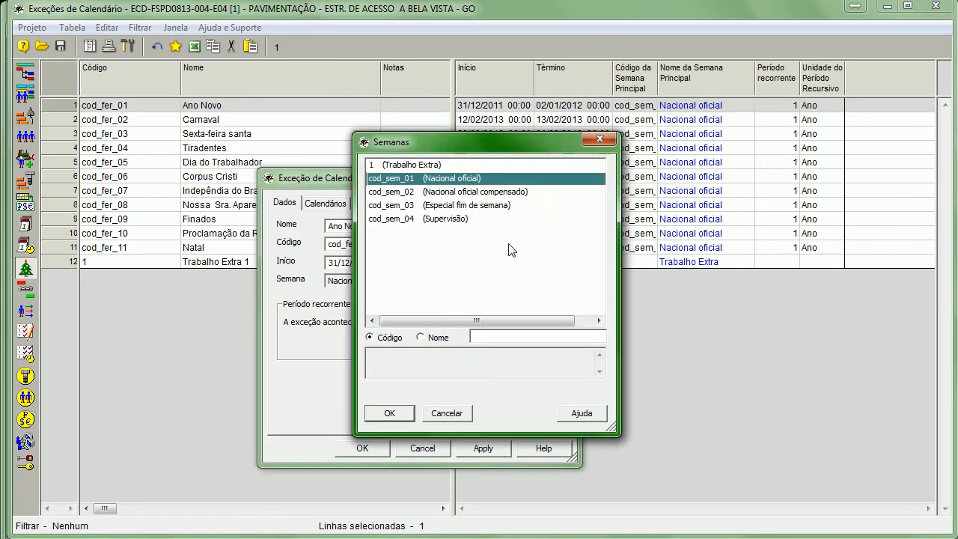
click(599, 139)
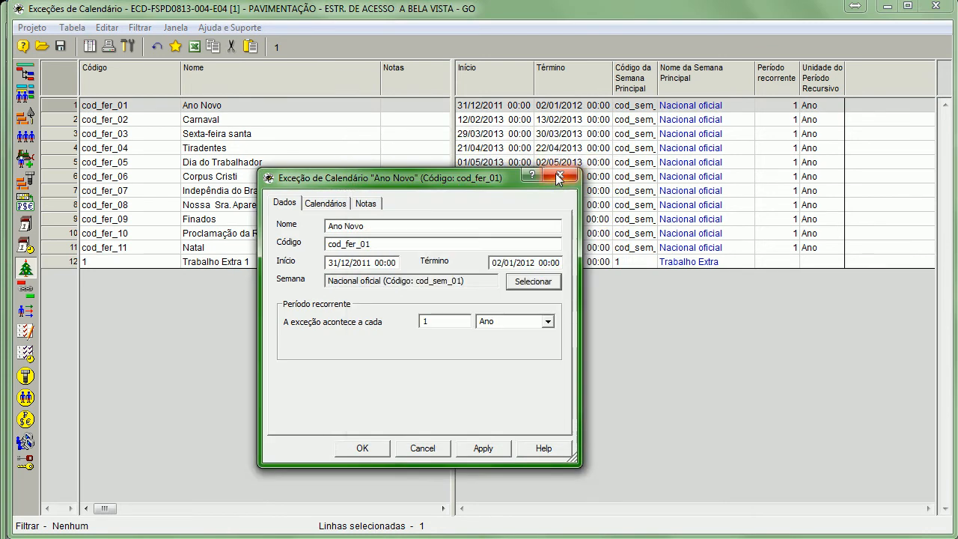
click(557, 177)
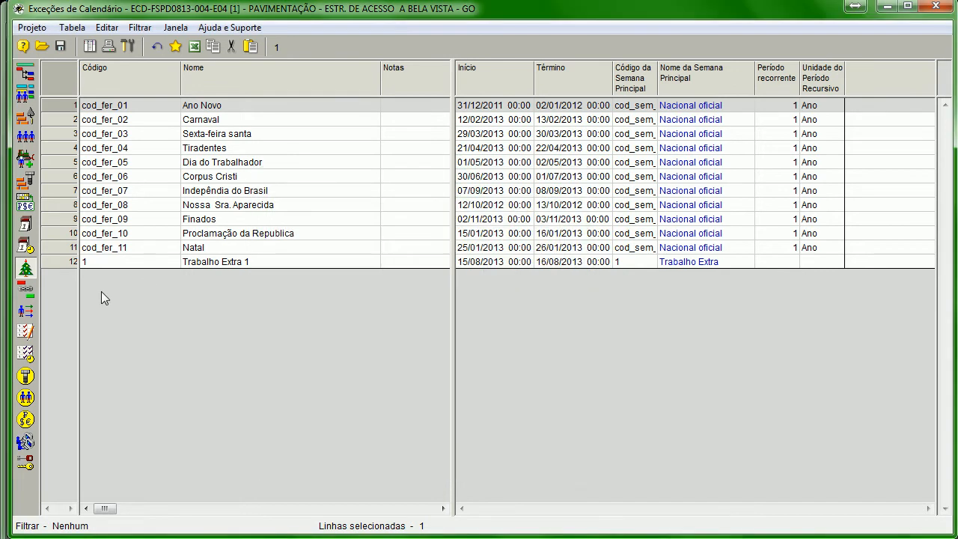
Step: Add a new week below Trabalho Extra in the Semanas table and name it Branco
click(28, 249)
click(204, 167)
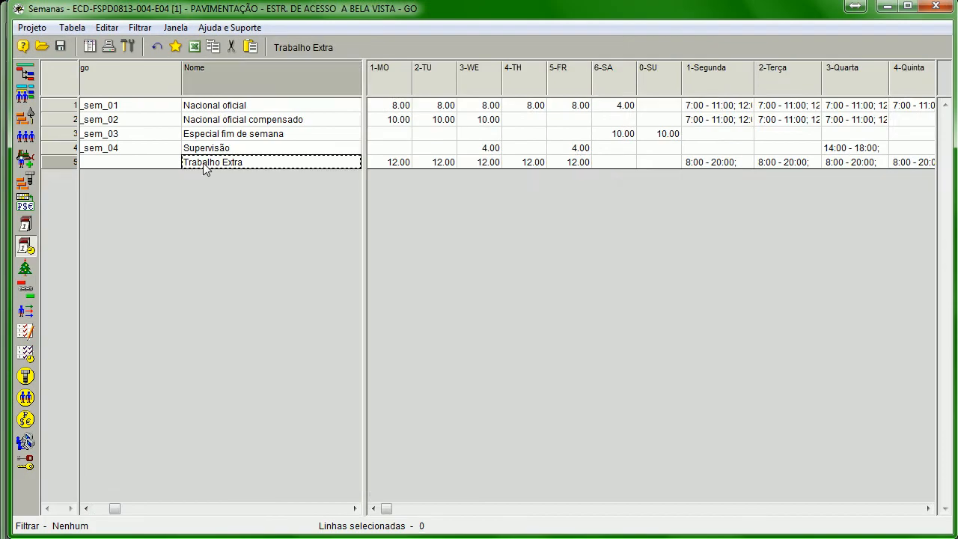
key(Insert)
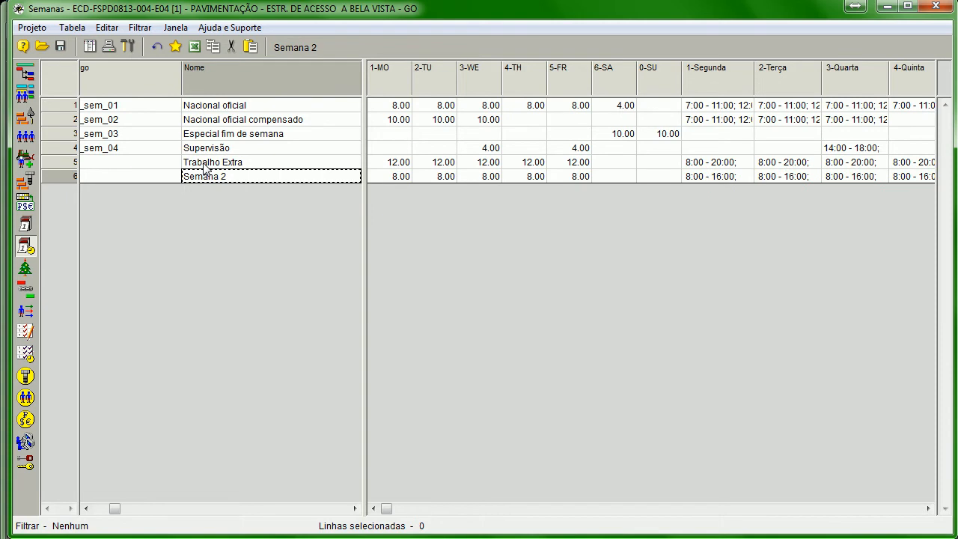
text(Bran)
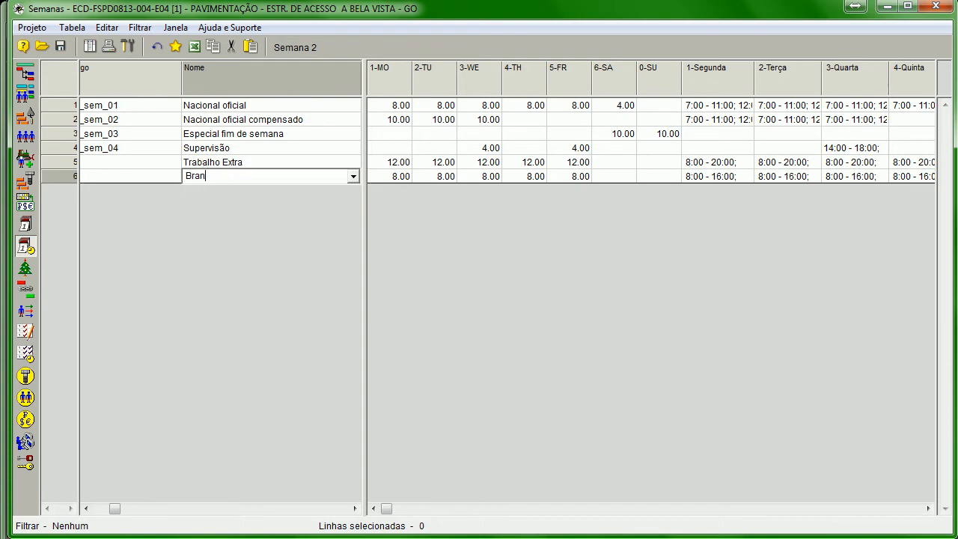
key(Return)
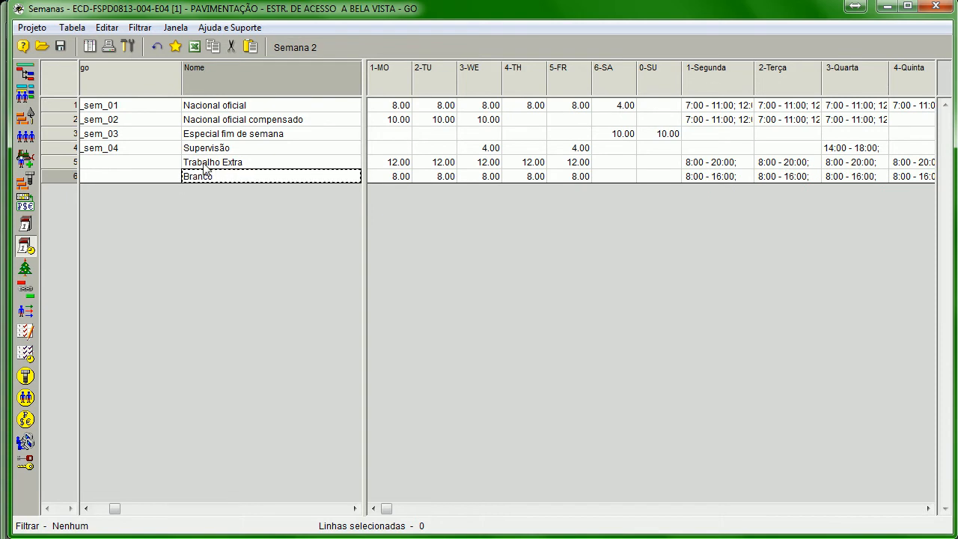
Step: Set the Branco week's working hours to 0 for each day from Monday to Friday
click(390, 177)
text(0)
key(Return)
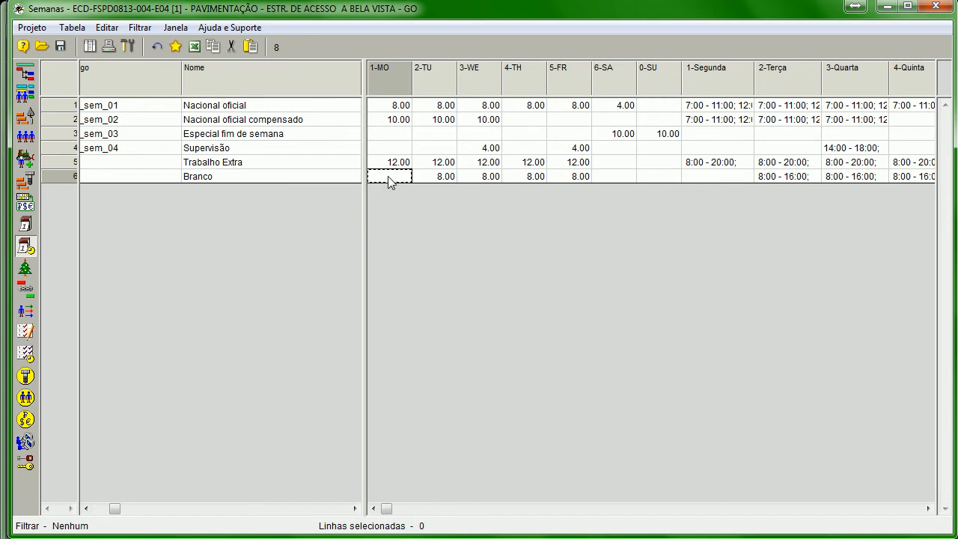
key(Right)
text(0)
key(Return)
key(Right)
text(0)
key(Return)
key(Right)
text(0)
key(Return)
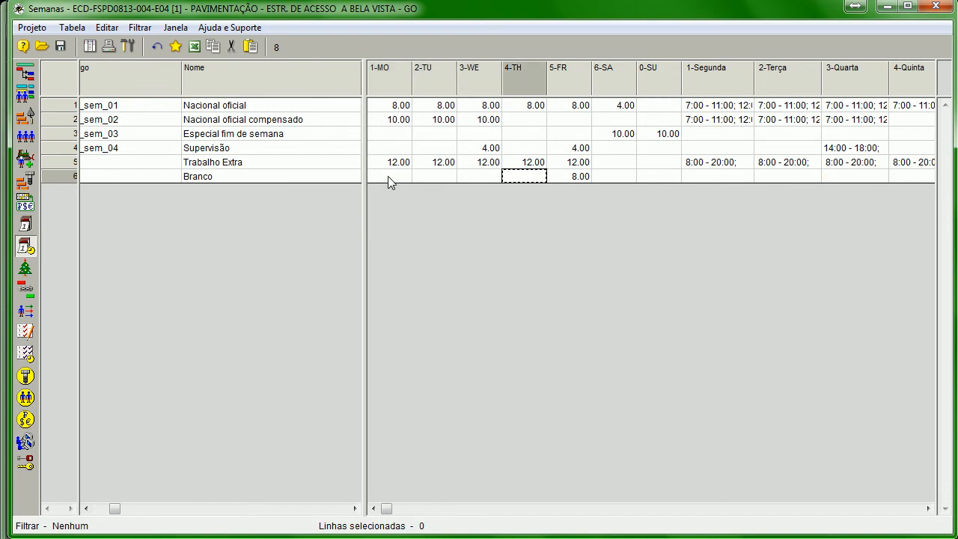
key(Right)
text(0)
key(Return)
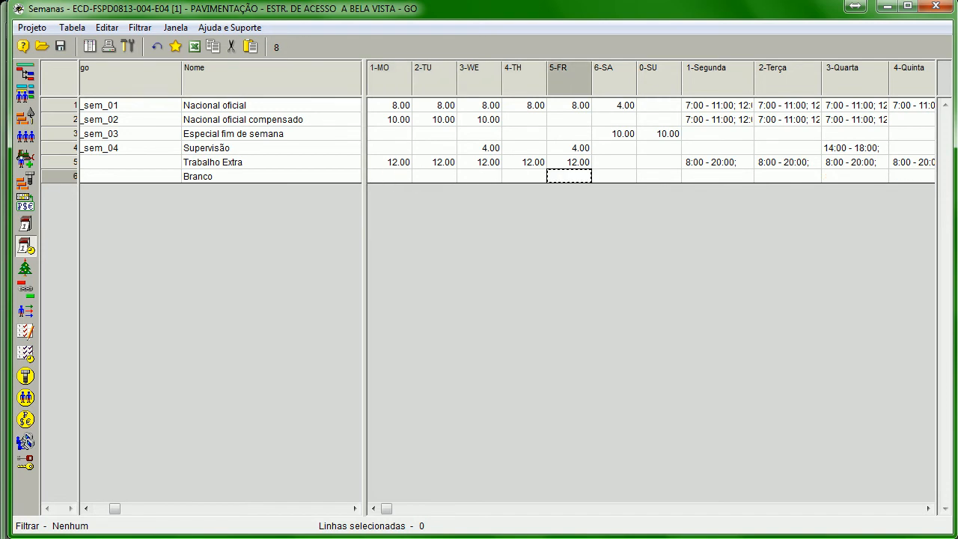
Step: Assign the Branco week to the Ano Novo calendar exception and confirm its properties
click(25, 268)
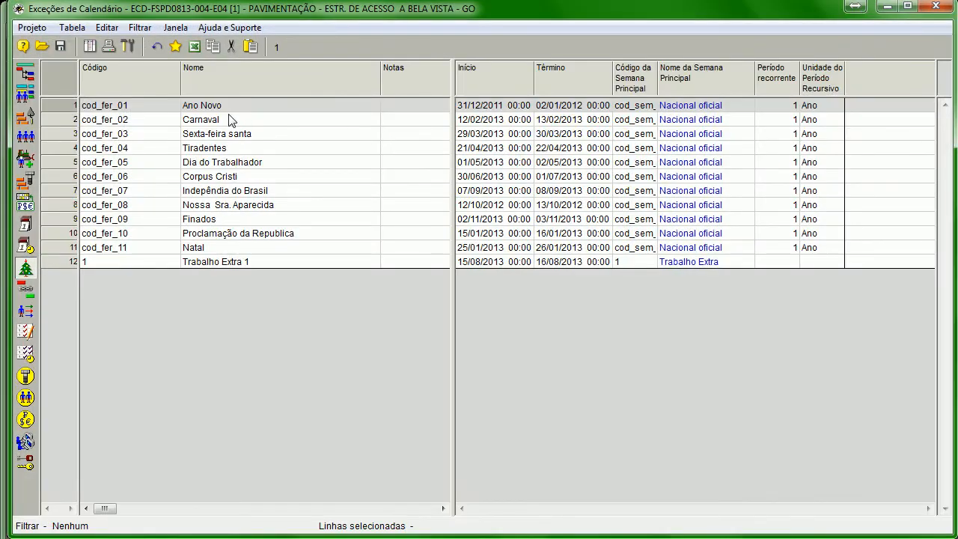
mouse_move(454, 124)
mouse_down()
mouse_move(789, 124)
mouse_move(267, 131)
mouse_move(460, 132)
mouse_up()
double_click(63, 106)
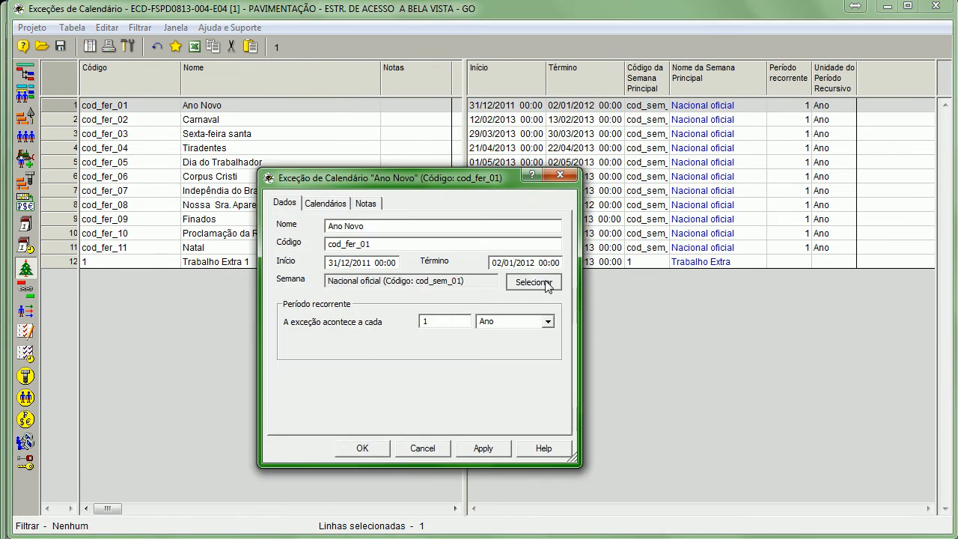
click(533, 282)
click(410, 178)
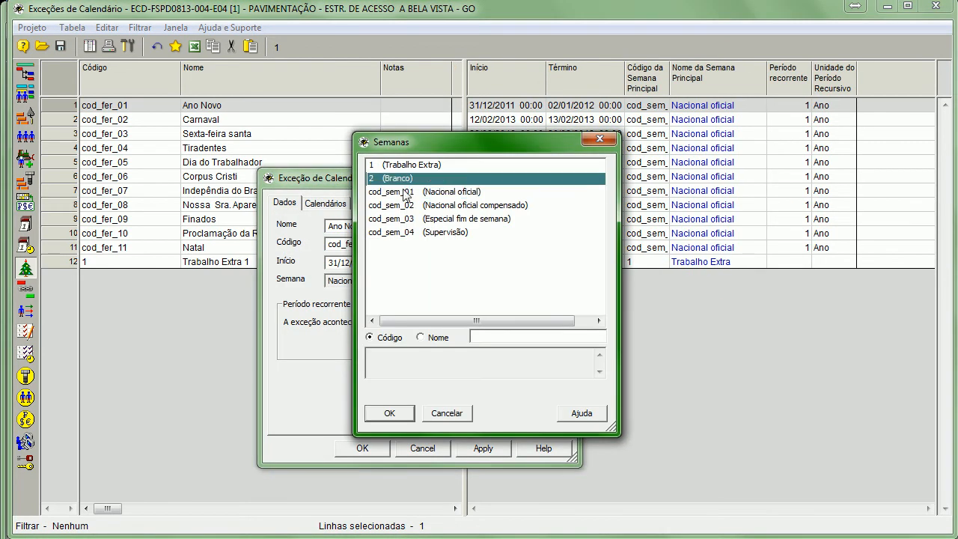
click(393, 413)
click(360, 448)
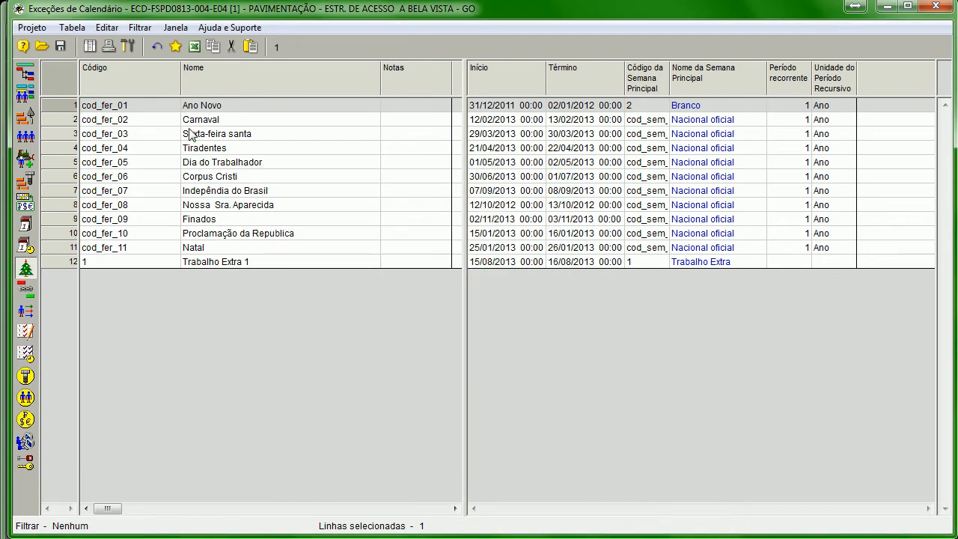
Step: Assign the Branco week to the Carnaval calendar exception and confirm its properties
double_click(68, 119)
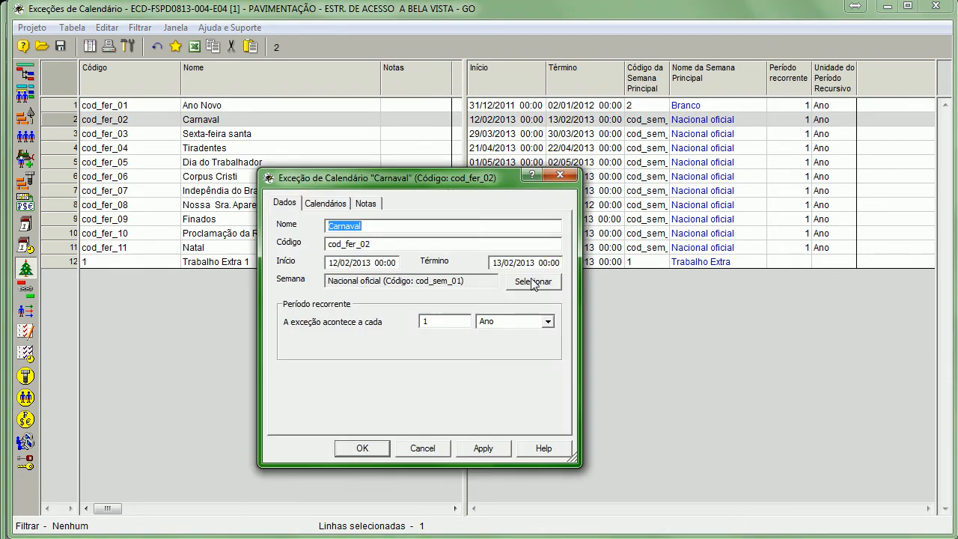
click(529, 283)
click(416, 179)
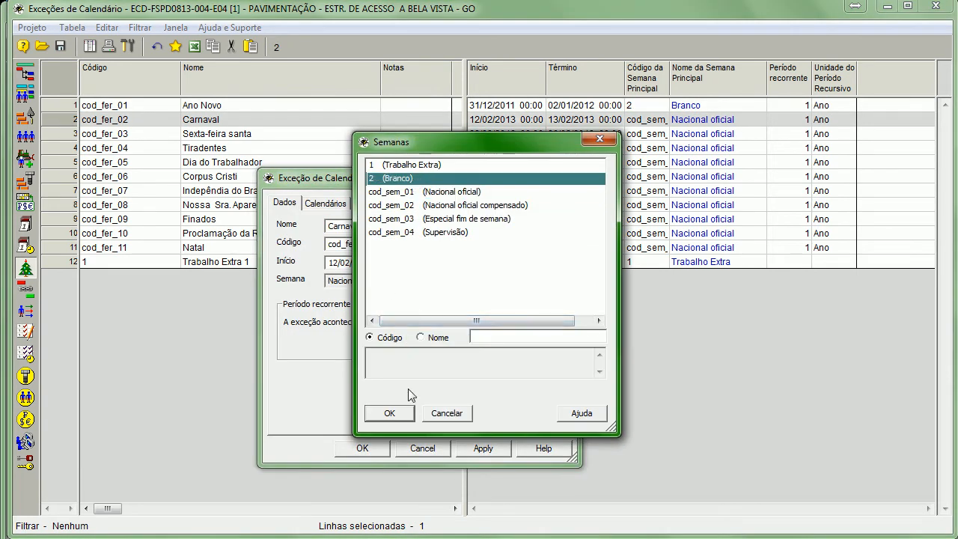
click(411, 415)
click(362, 448)
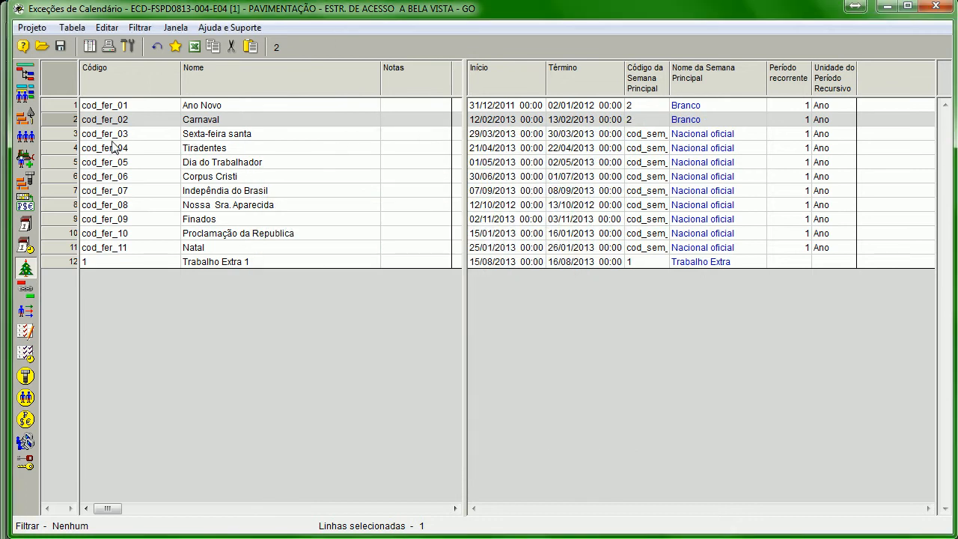
Step: Assign the Branco week to the Sexta-feira santa calendar exception and confirm its properties
double_click(55, 137)
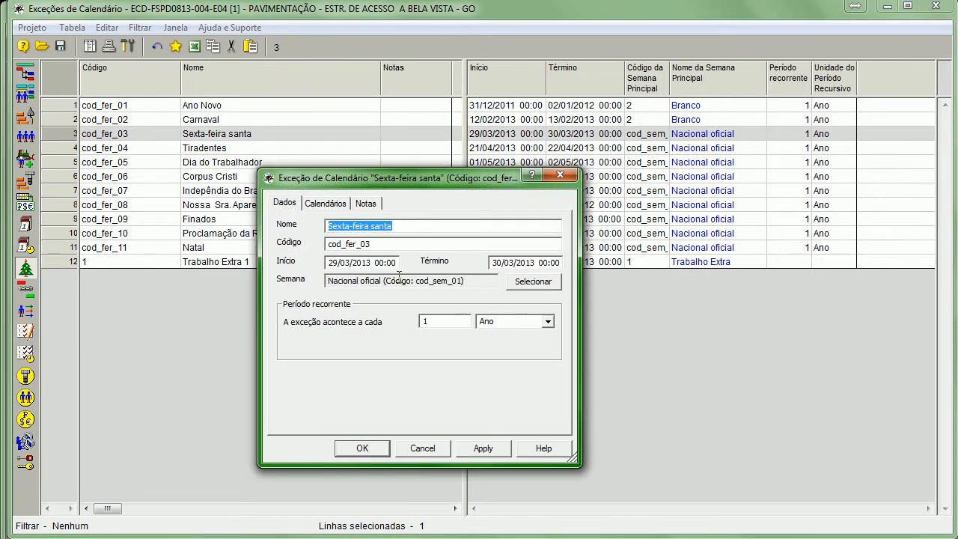
click(547, 287)
click(423, 236)
click(424, 183)
click(399, 397)
click(362, 448)
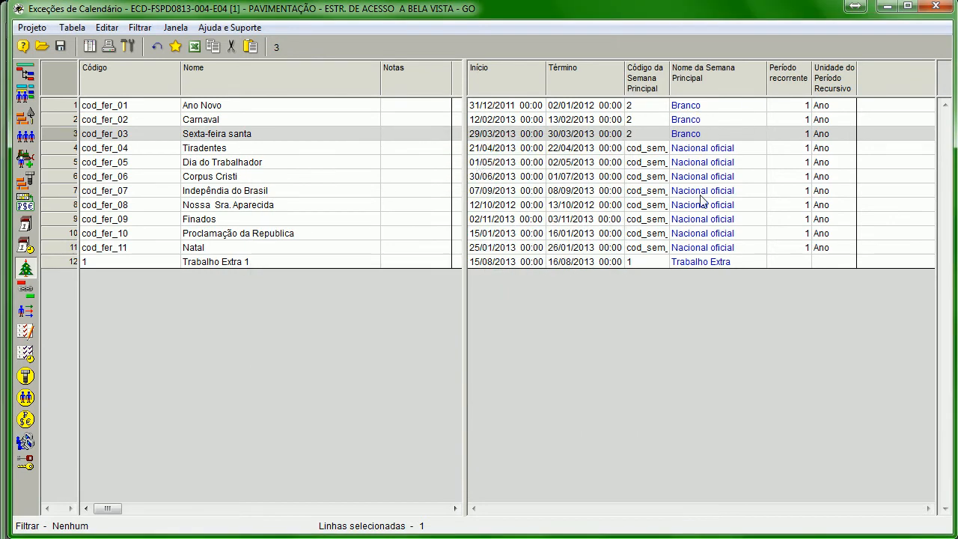
Step: Set the main week code to 2 for every exception from Tiradentes down to Natal, leaving Trabalho Extra 1 on its own week
click(647, 149)
click(648, 149)
key(Down)
key(Down)
key(Down)
key(Down)
key(Down)
key(Down)
key(Down)
key(Down)
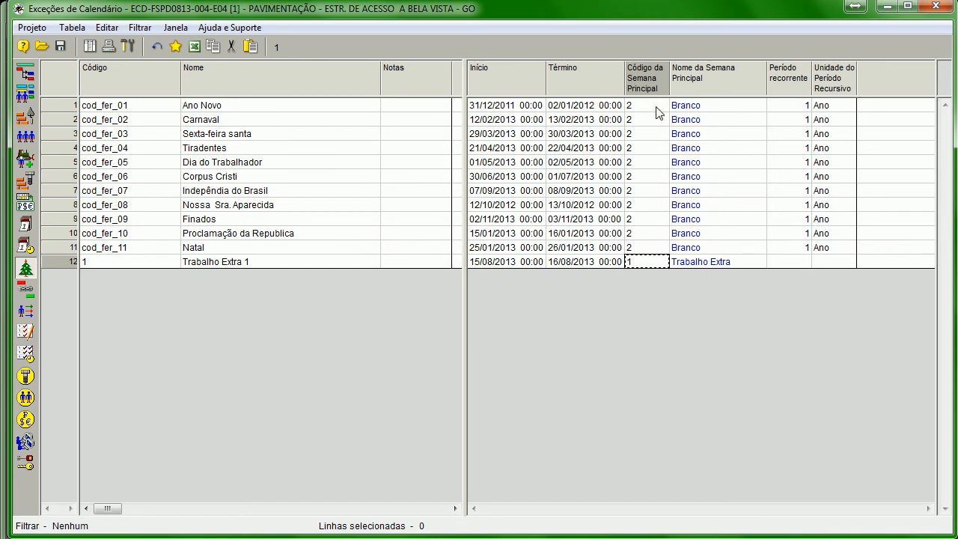
click(680, 262)
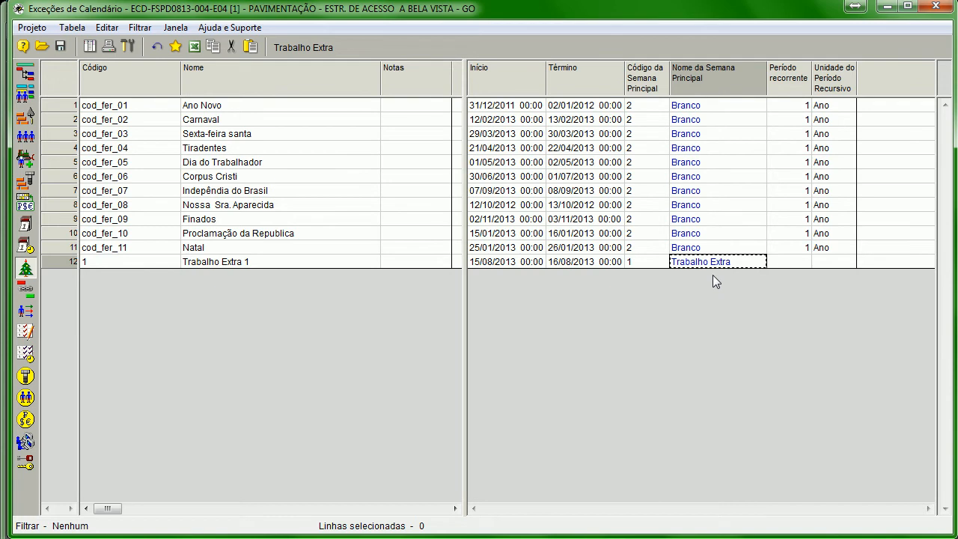
Step: Review the weeks and exceptions assigned in the Calendários table and switch to the Gantt de Atividades
click(29, 226)
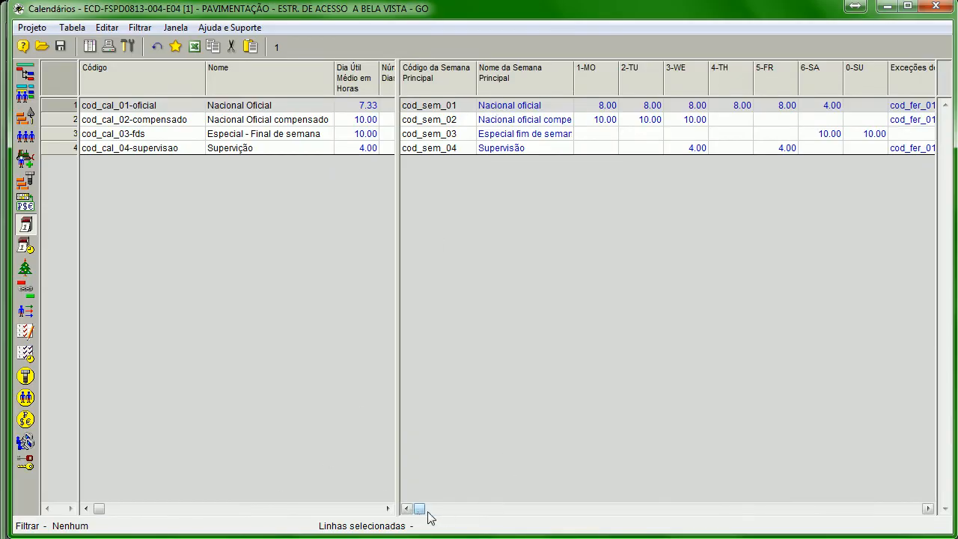
drag(420, 509, 293, 485)
click(28, 74)
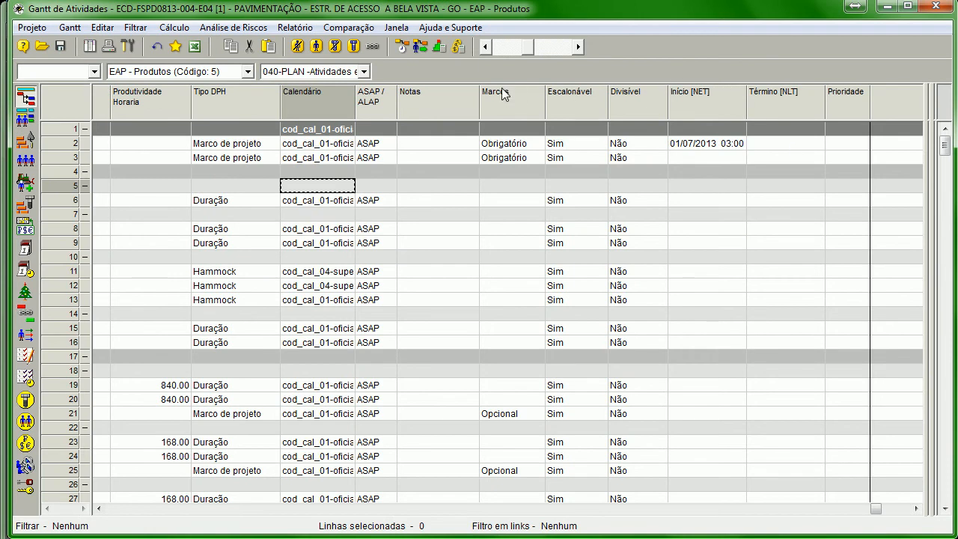
Step: Widen the Calendário column of the activity table and move it next to the activity names
click(346, 99)
drag(532, 114, 533, 116)
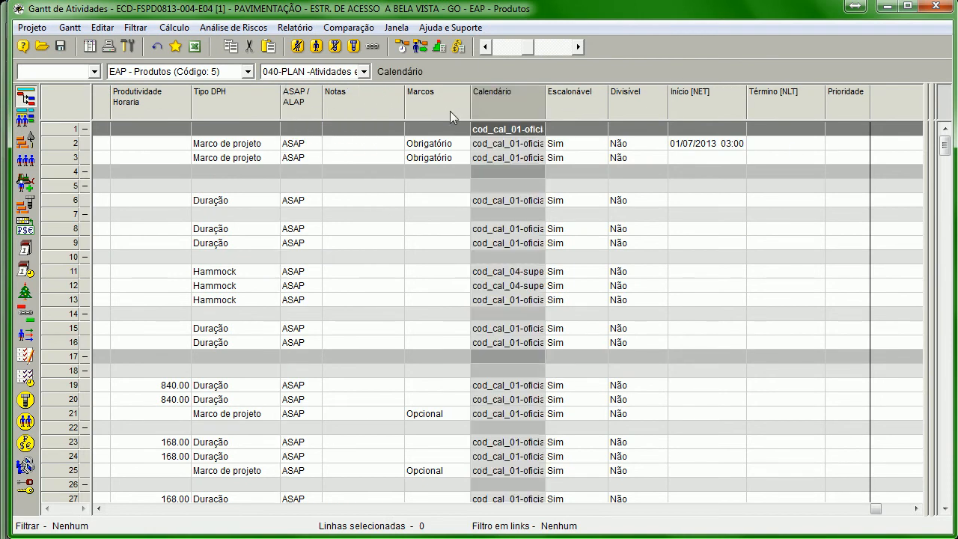
drag(472, 105, 382, 113)
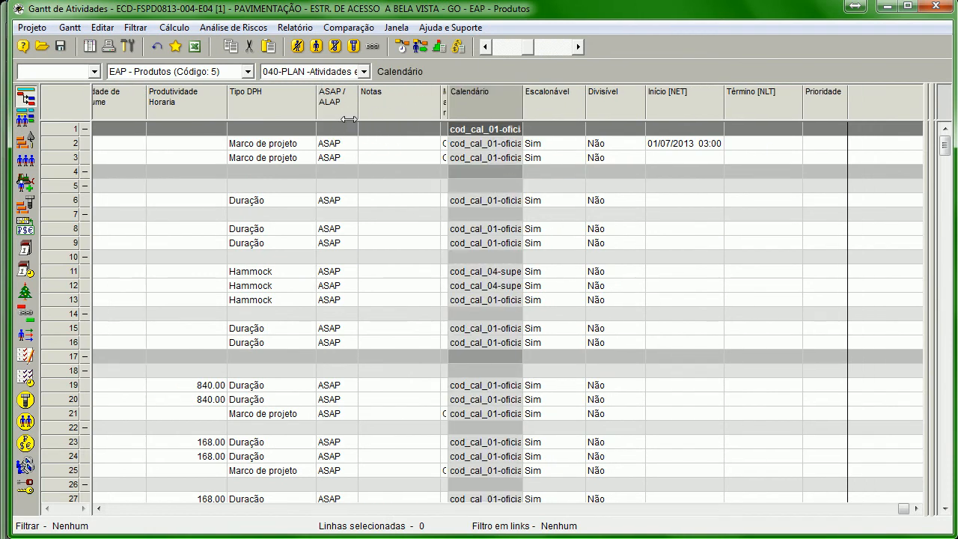
drag(522, 112, 679, 110)
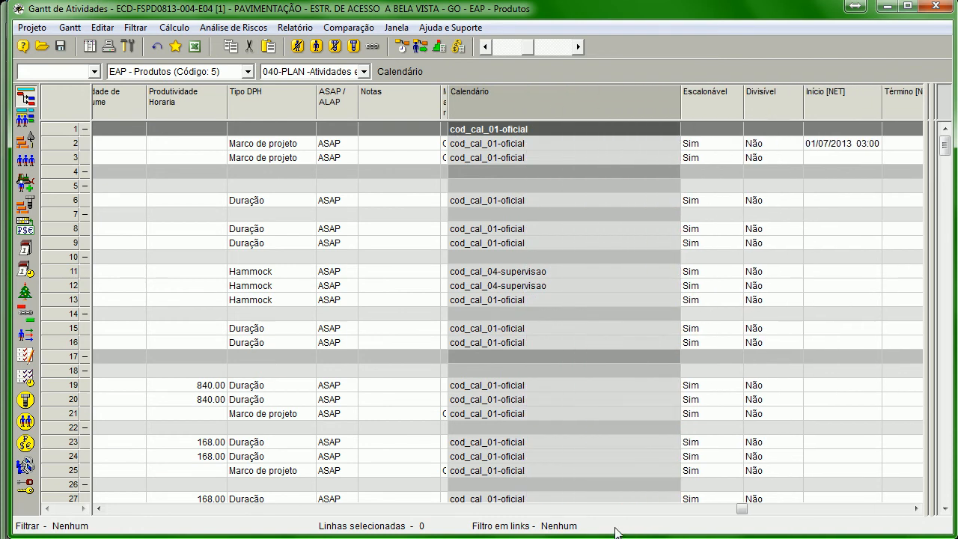
drag(740, 509, 501, 509)
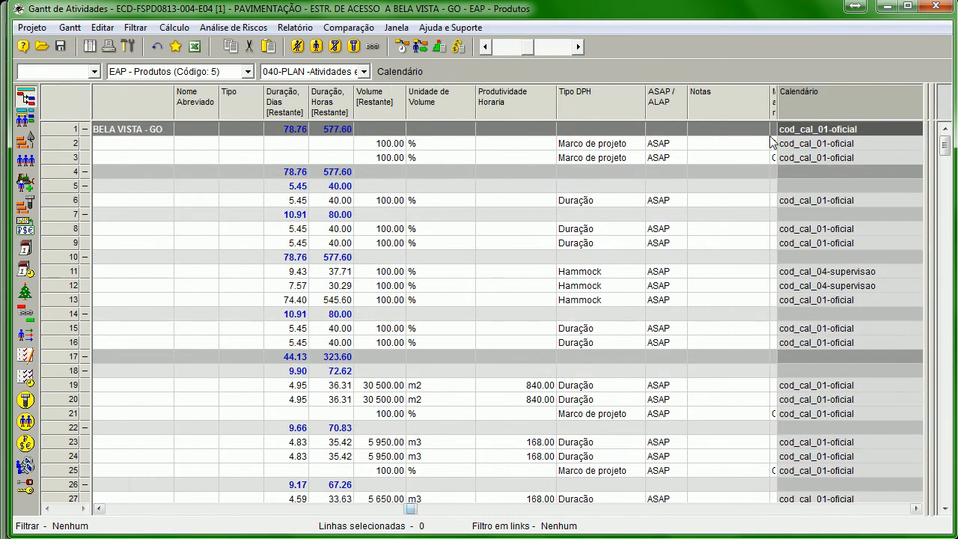
drag(607, 128, 116, 103)
drag(512, 510, 119, 515)
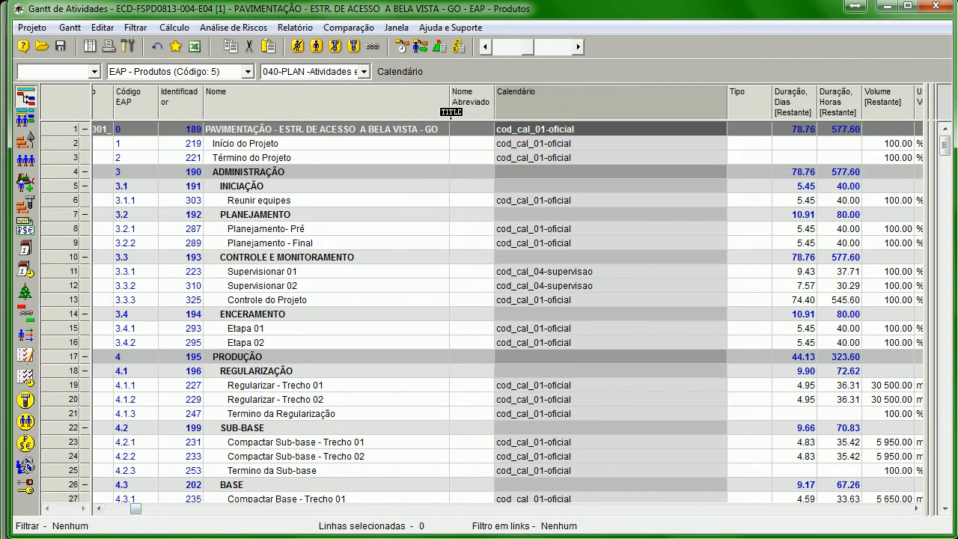
Step: Uncover the bar chart beside the activity table and zoom its timeline out to show July to October 2013
drag(920, 225, 630, 225)
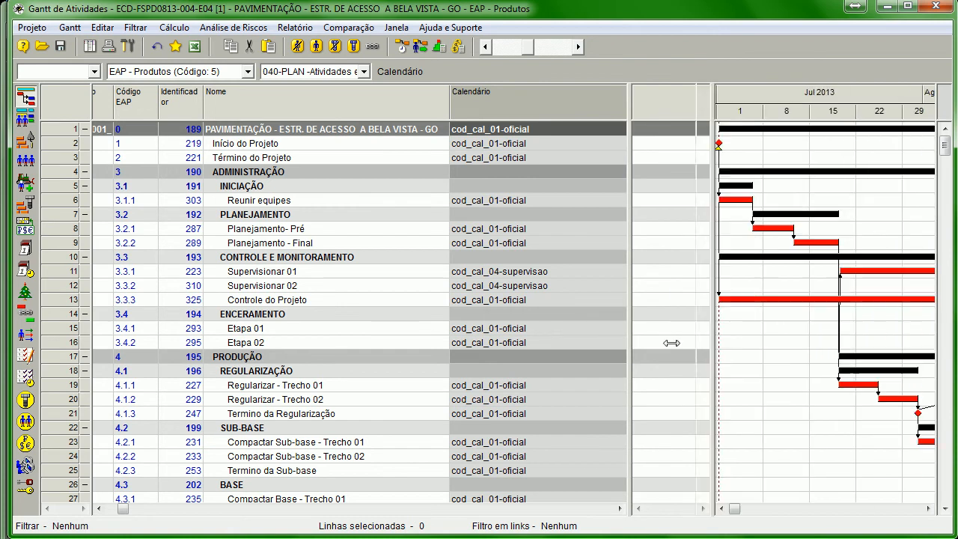
click(486, 47)
click(486, 47)
click(487, 48)
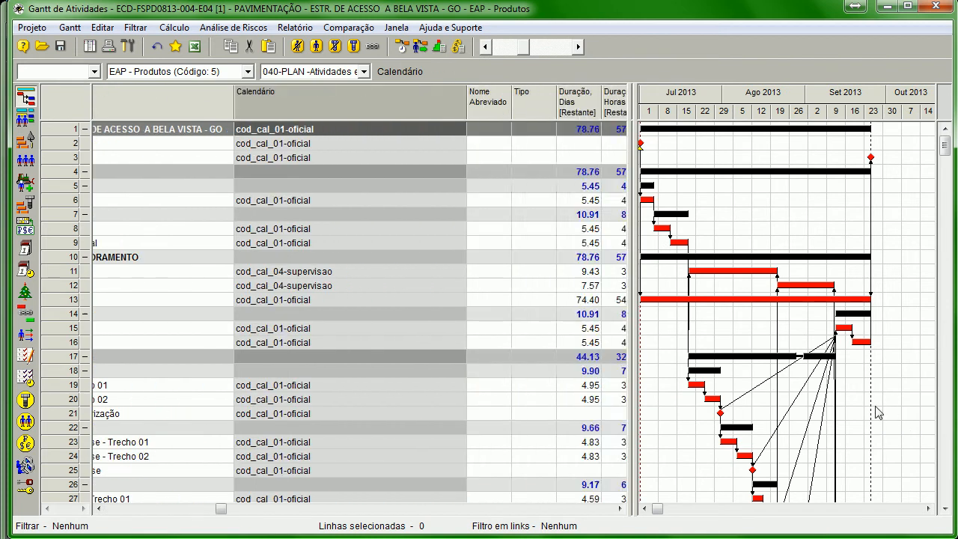
drag(944, 146, 944, 343)
scroll(702, 429, up, 3)
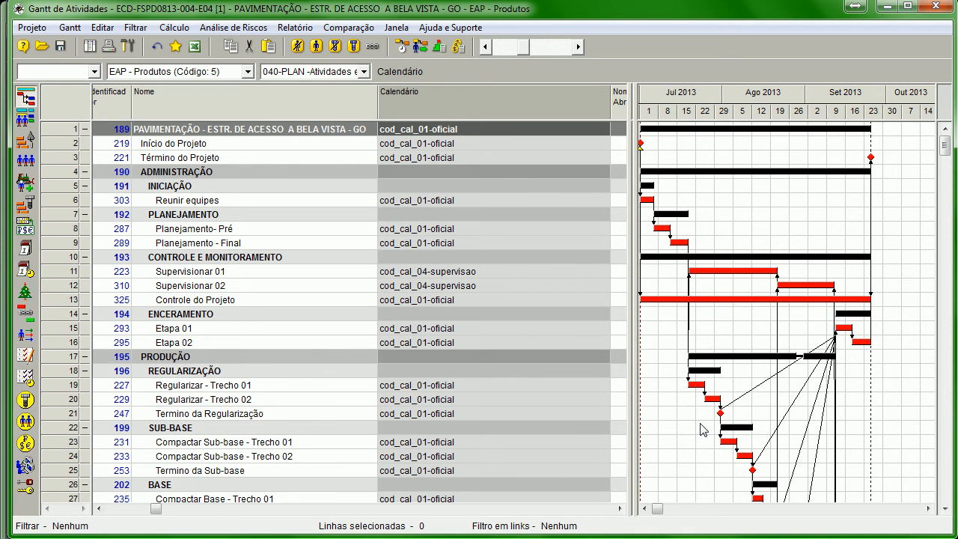
Step: Recalculate the project schedule with the existing scheduling options and close the schedule report
click(409, 47)
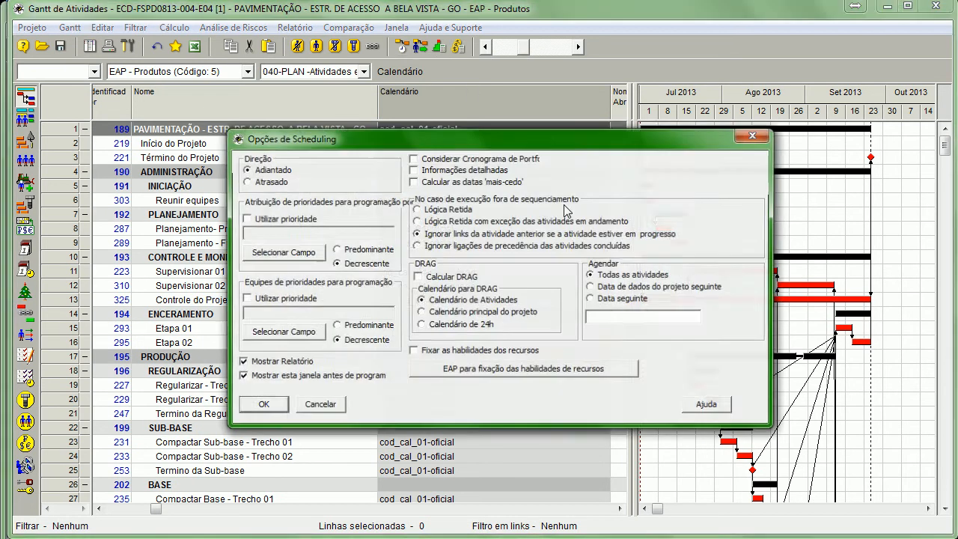
click(262, 407)
click(261, 458)
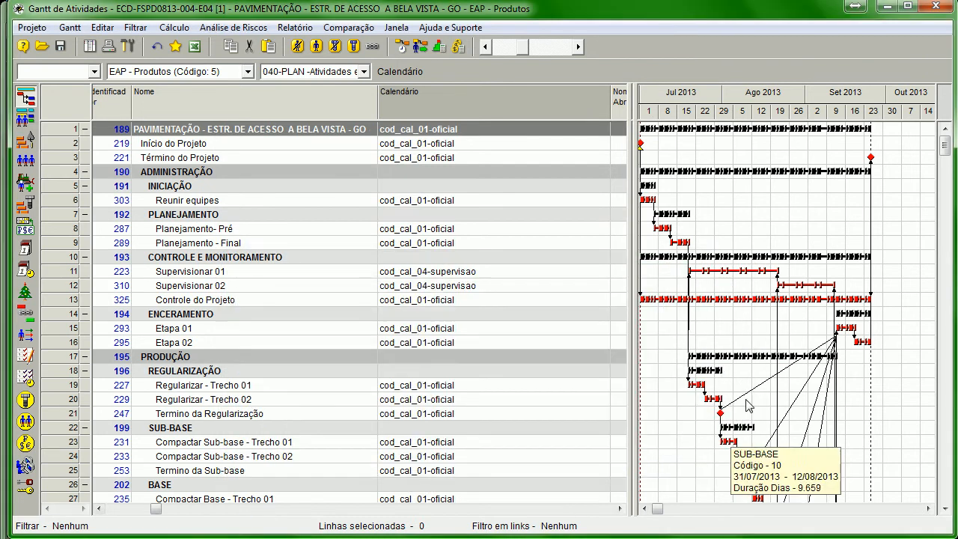
Step: Examine the working days of the Supervisionar 01 bar on a daily timeline scale from 18 July 2013
drag(522, 46, 535, 57)
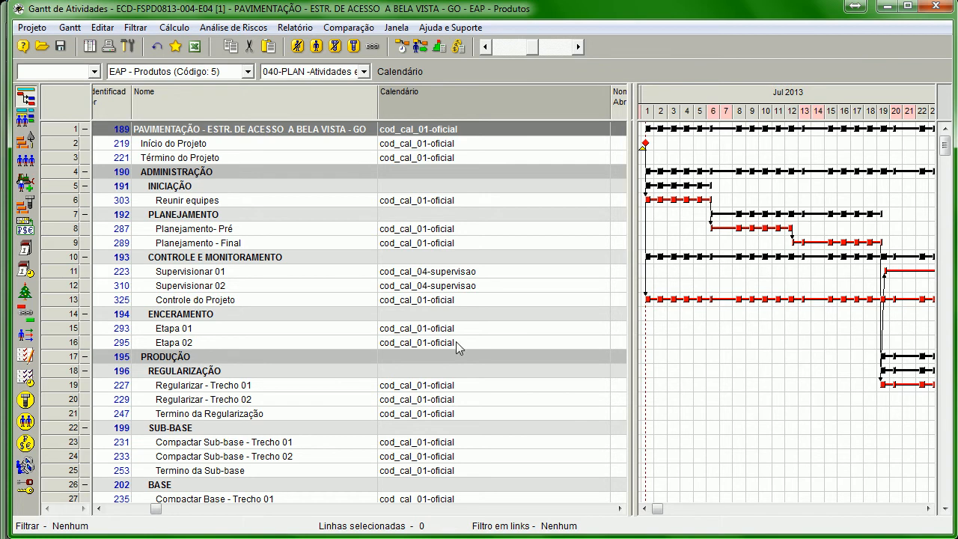
drag(656, 511, 712, 511)
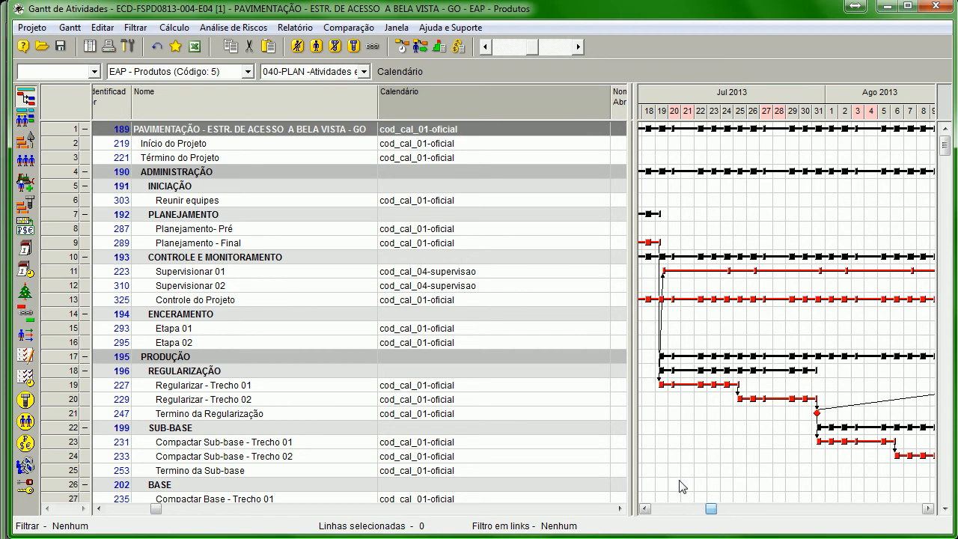
click(360, 274)
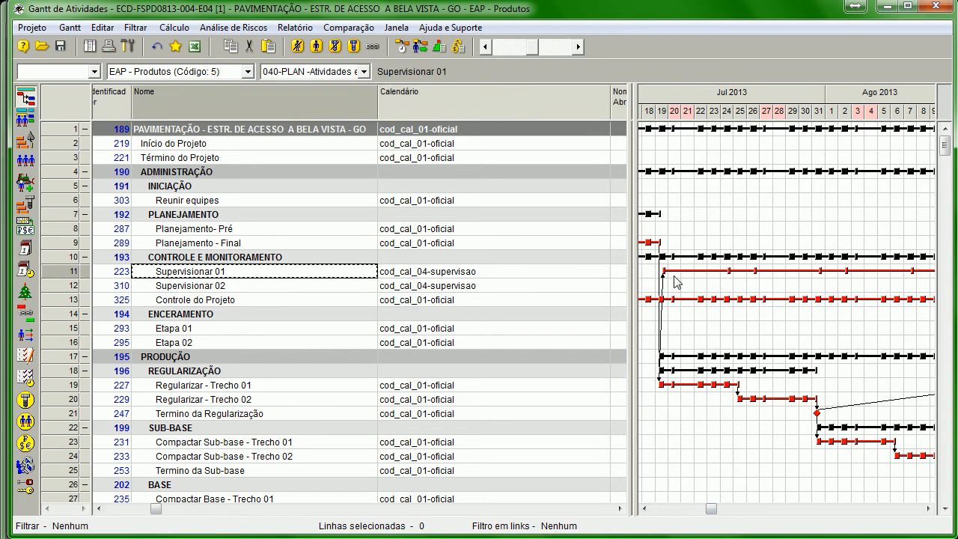
mouse_move(725, 271)
drag(536, 51, 541, 51)
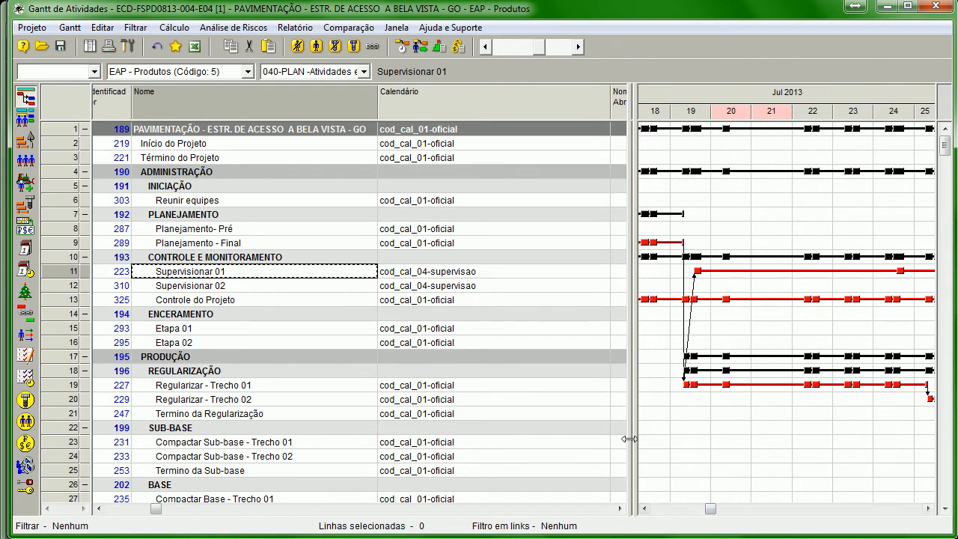
Step: Narrow the Nome column and shrink the table area to give the Gantt bars more room
drag(629, 438, 553, 438)
drag(376, 99, 300, 100)
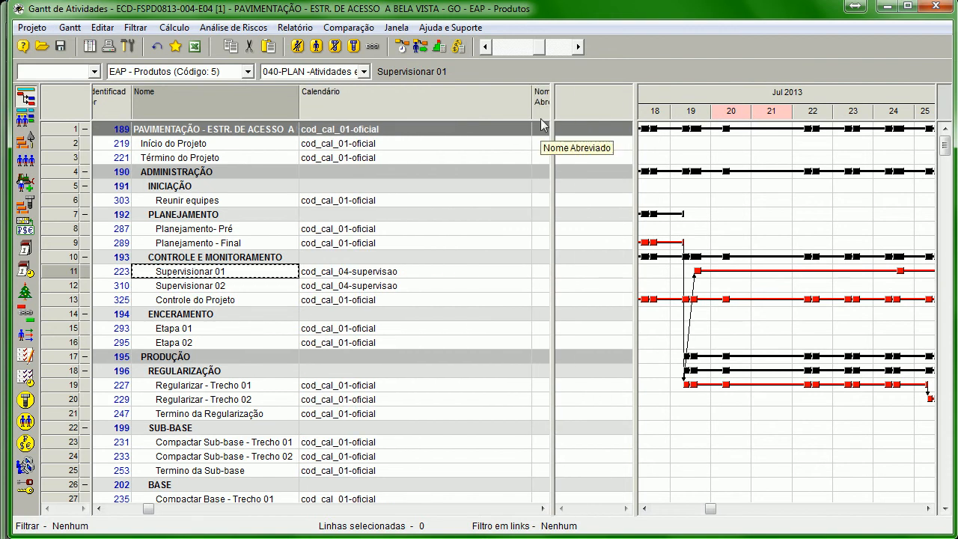
drag(551, 126, 414, 131)
drag(635, 224, 423, 216)
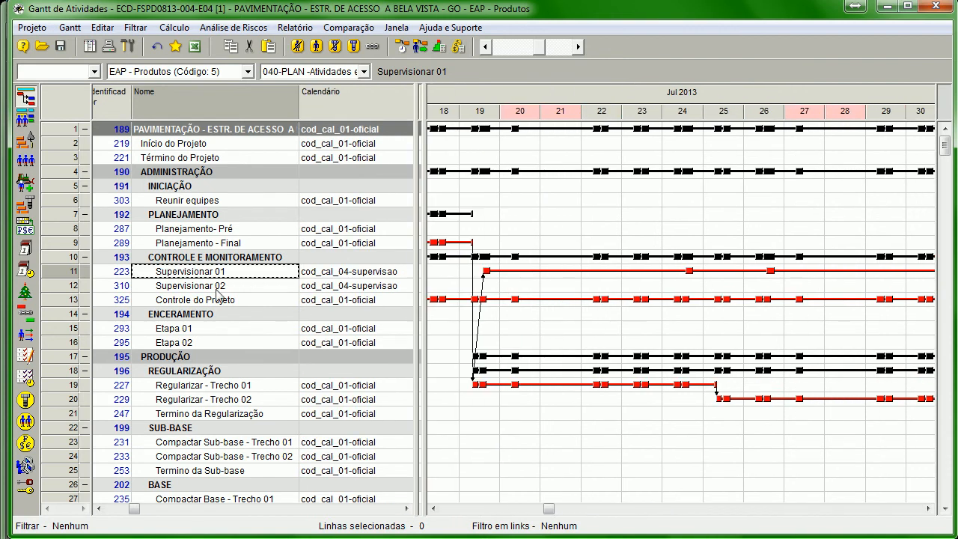
Step: Compare the working days of the supervision and production bars in late July and August 2013 at different timeline scales
click(125, 259)
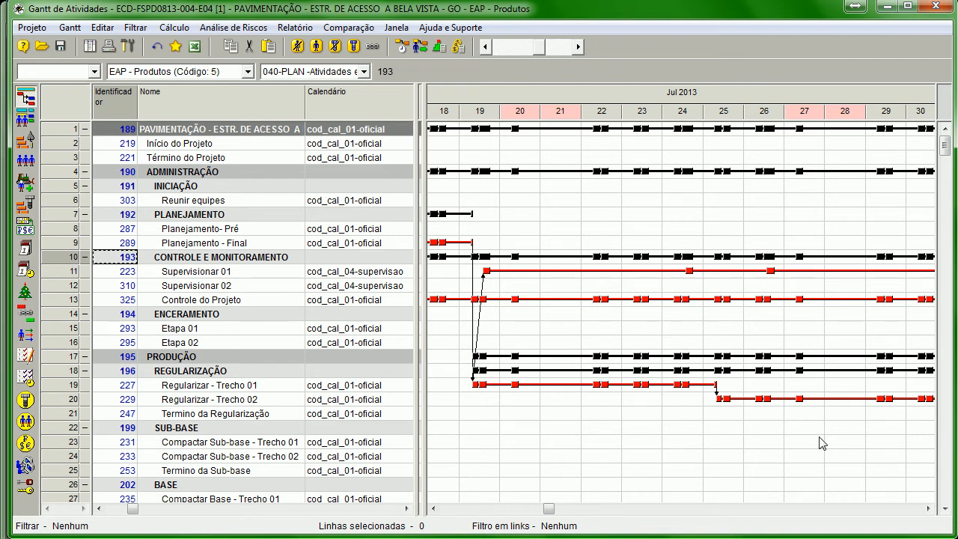
click(928, 508)
click(931, 511)
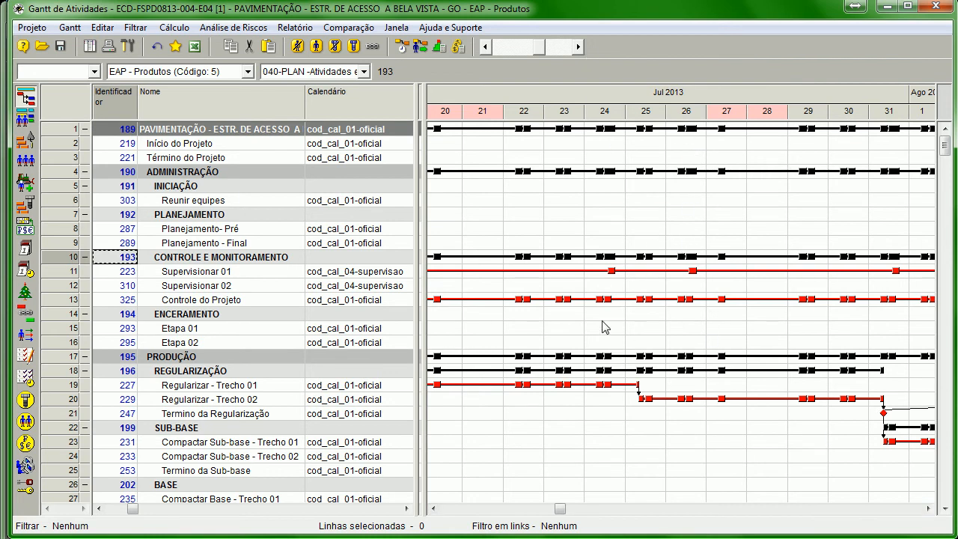
click(540, 48)
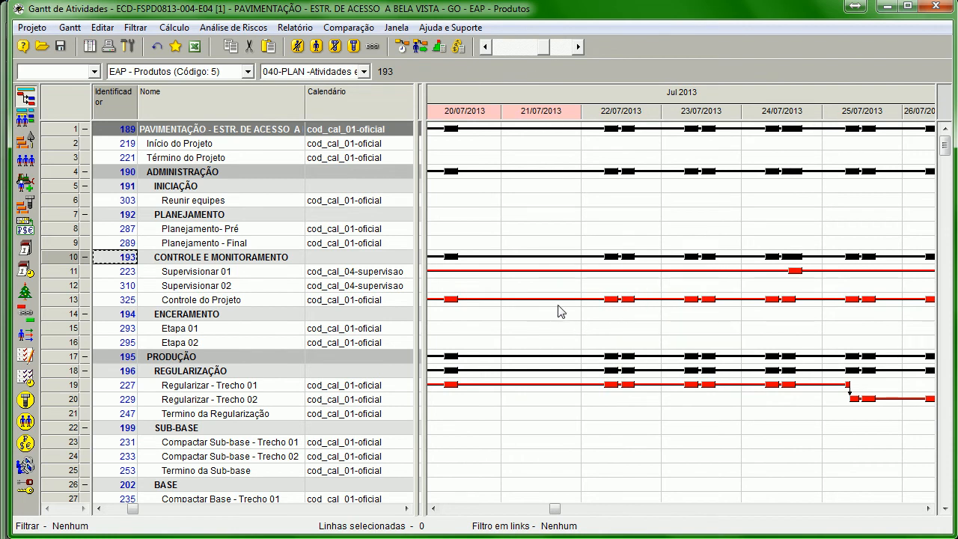
click(537, 49)
drag(537, 52, 533, 50)
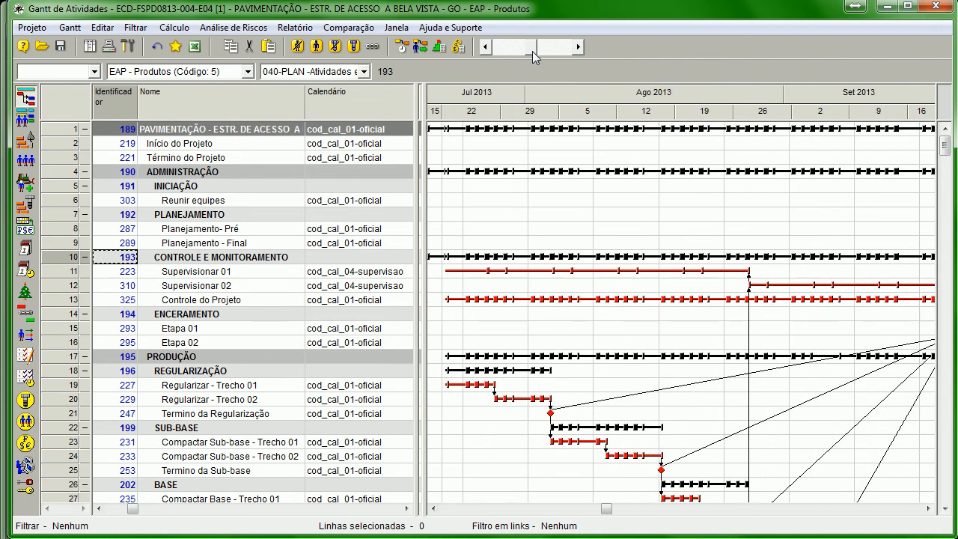
Step: Inspect the daily work periods at the project start, with the timeline enlarged to show 01/07/2013 to 04/07/2013
click(391, 342)
scroll(391, 342, down, 5)
scroll(342, 346, up, 5)
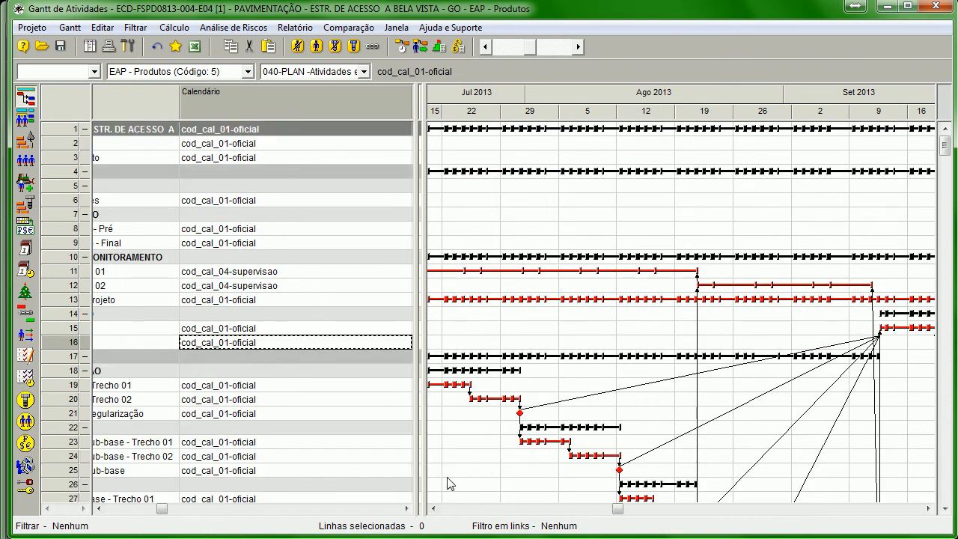
drag(617, 511, 397, 517)
click(476, 510)
drag(534, 52, 552, 46)
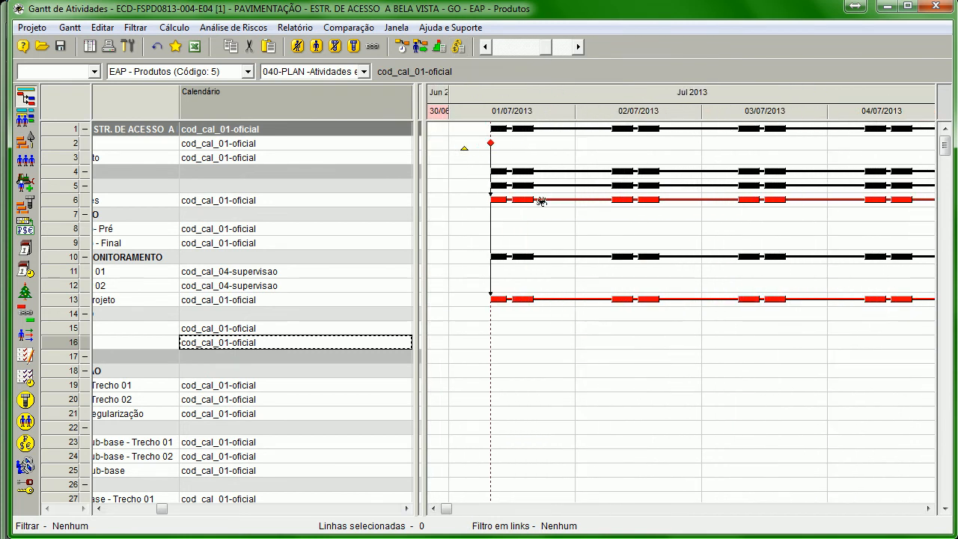
Step: Change the calendar of the Controle do Projeto activity to cod_cal_02-compensado
click(268, 303)
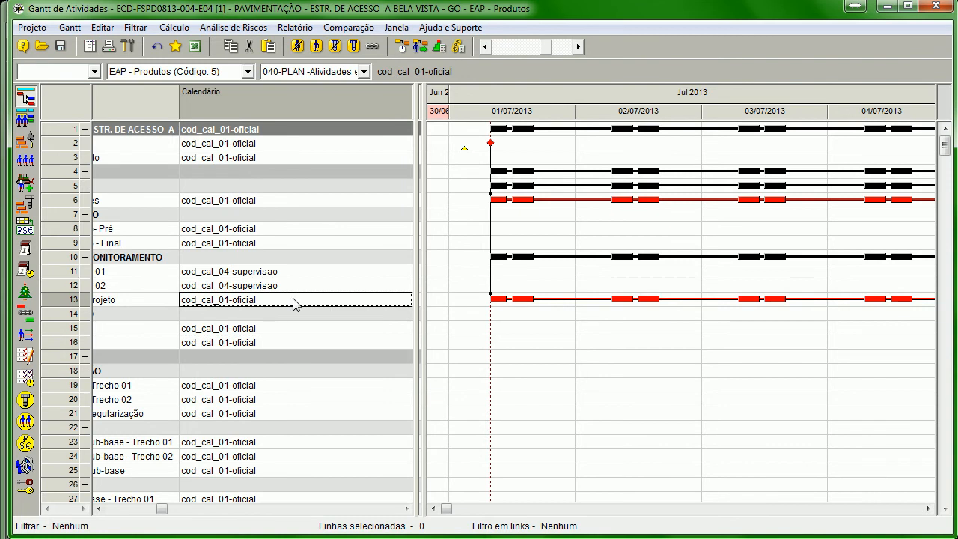
click(293, 299)
click(275, 325)
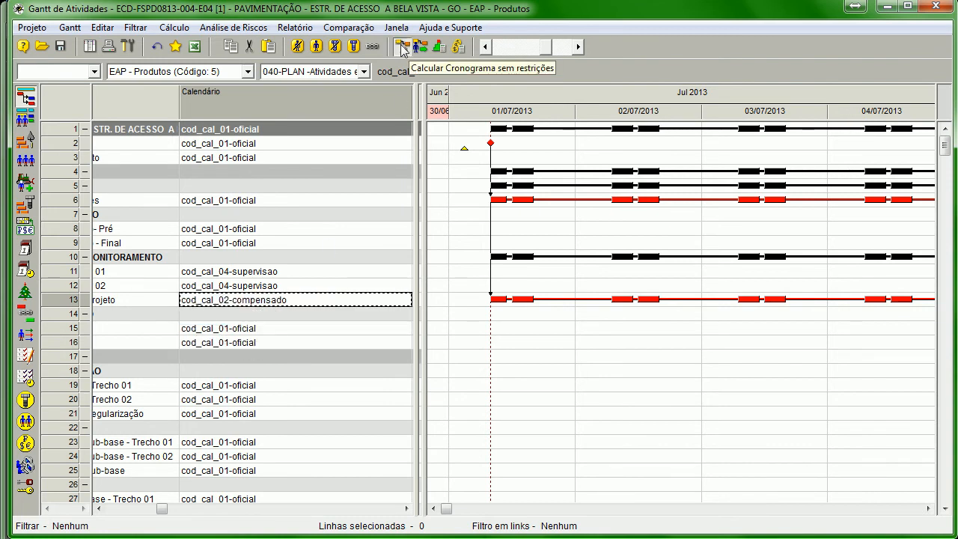
Step: Calculate the schedule without restrictions and close the report to check the bar of Controle do Projeto
click(403, 49)
click(273, 408)
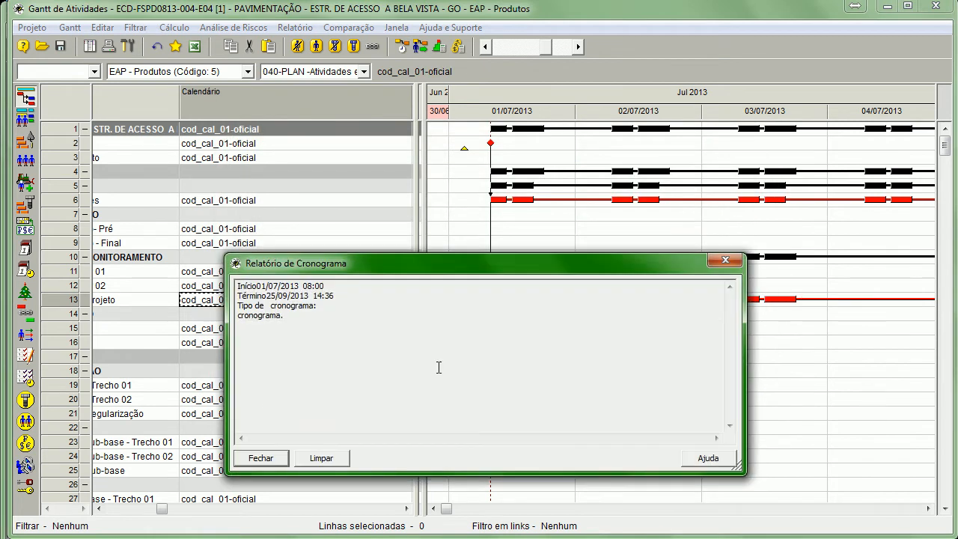
click(269, 458)
mouse_move(660, 201)
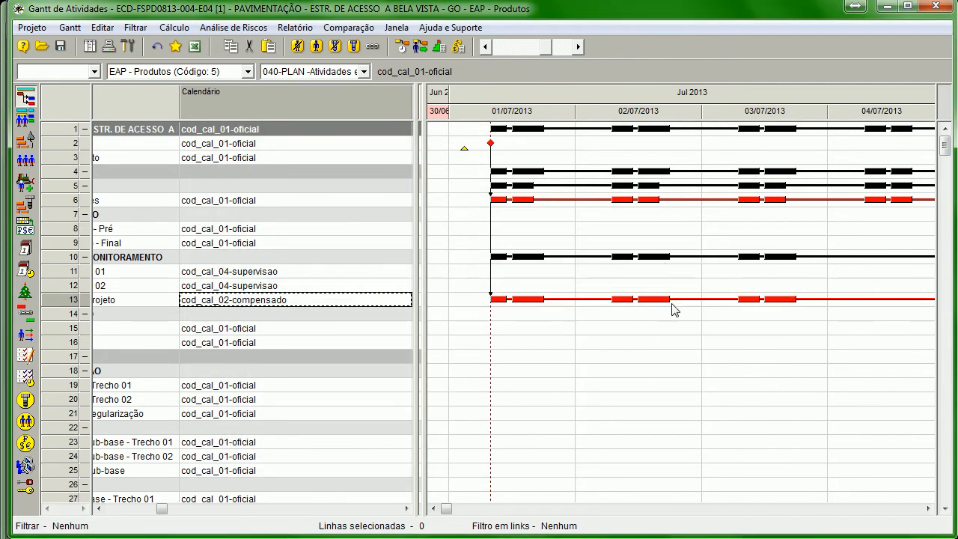
Step: Examine the hourly work periods of Controle do Projeto from 01/07/2013 to 03/07/2013 at the hour timeline scale
drag(547, 51, 552, 51)
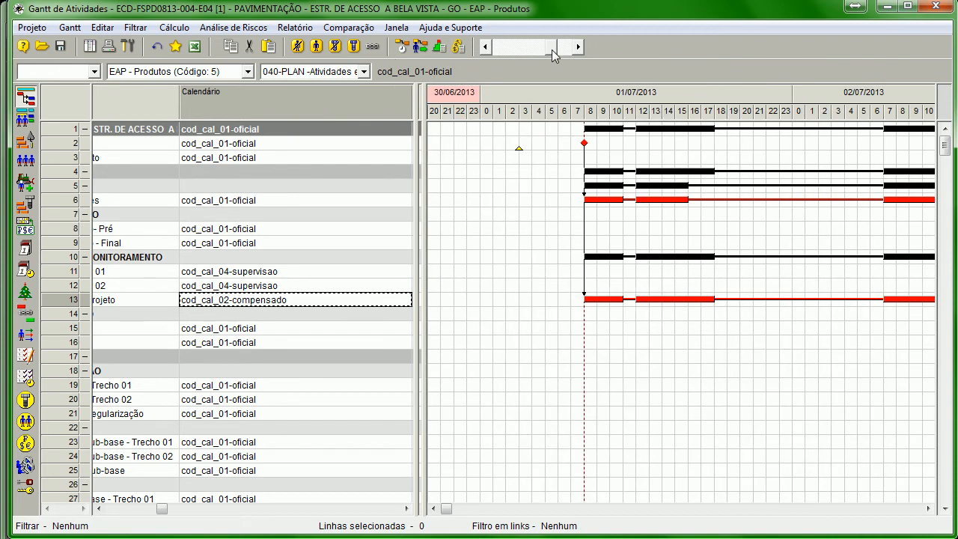
mouse_move(446, 509)
mouse_down()
mouse_move(469, 510)
mouse_move(458, 510)
mouse_up()
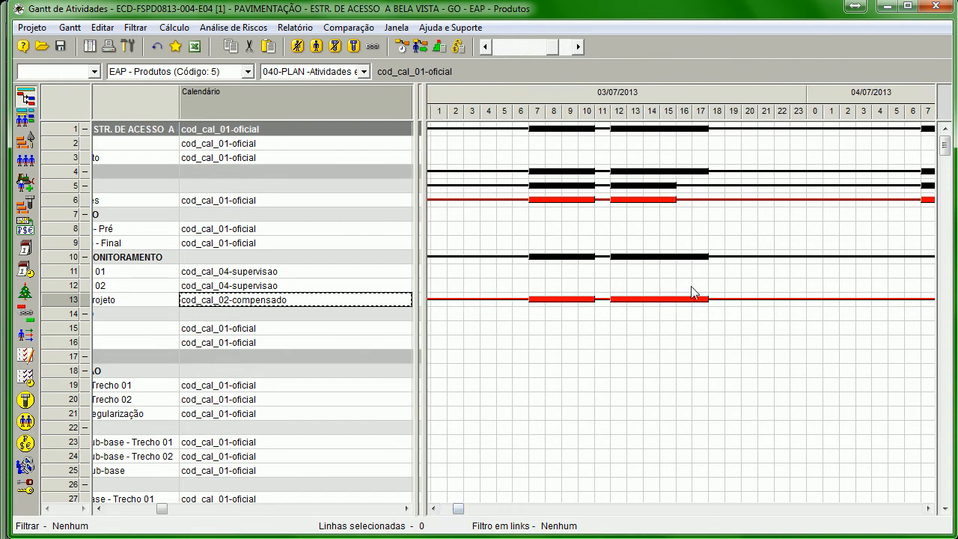
mouse_move(694, 303)
click(433, 509)
Step: Widen the activity table so the names and calendars show, and narrow the Calendário column to fit its contents
drag(163, 510, 128, 509)
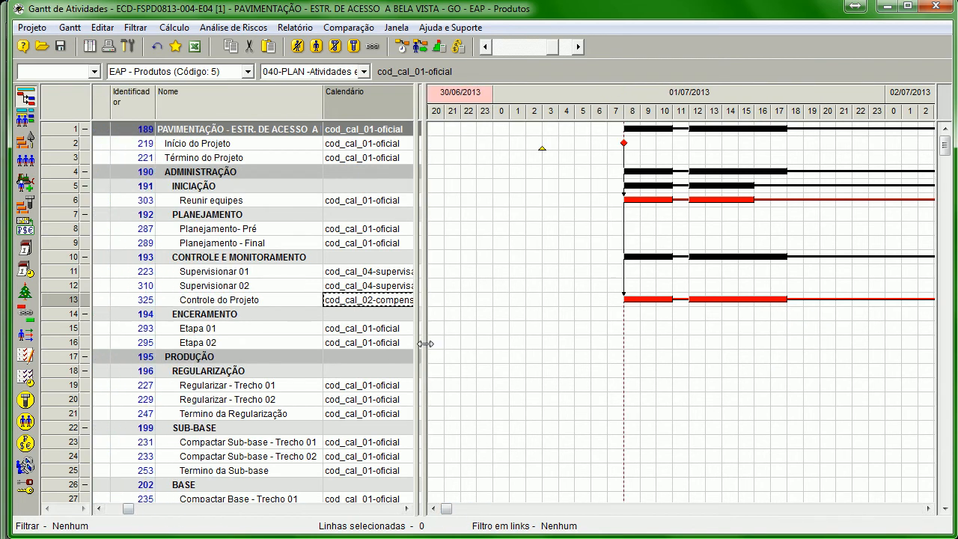
drag(425, 343, 659, 343)
drag(417, 281, 614, 302)
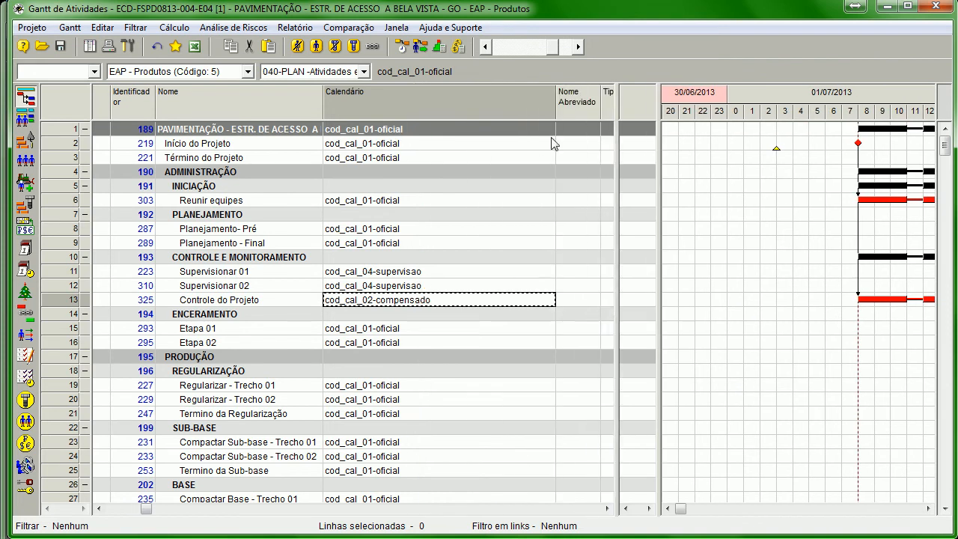
drag(555, 110, 330, 110)
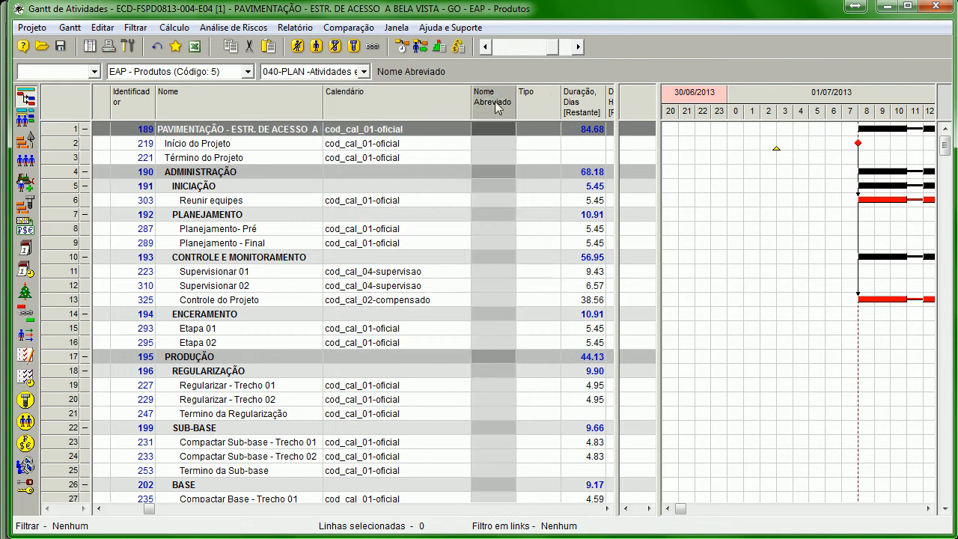
Step: Add the Tipo DPH field as a column between Calendário and Nome Abreviado in the activity table
double_click(492, 105)
click(658, 153)
right_click(494, 105)
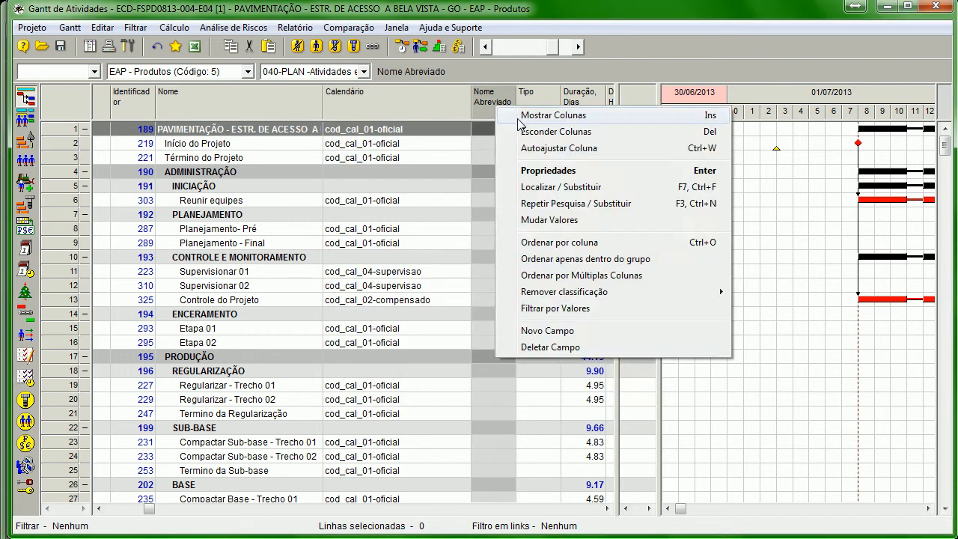
click(524, 115)
click(436, 441)
text(tipo)
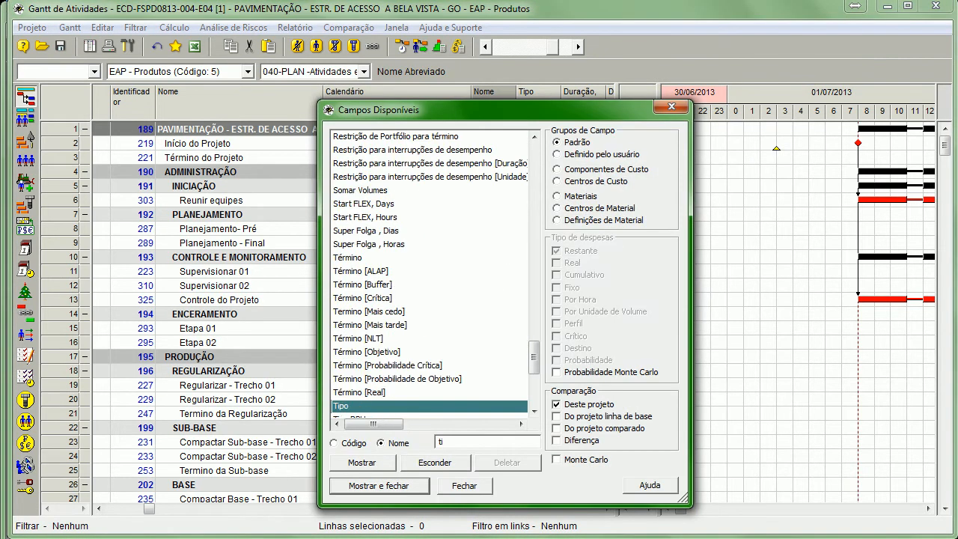
click(533, 411)
click(534, 410)
click(397, 392)
click(391, 483)
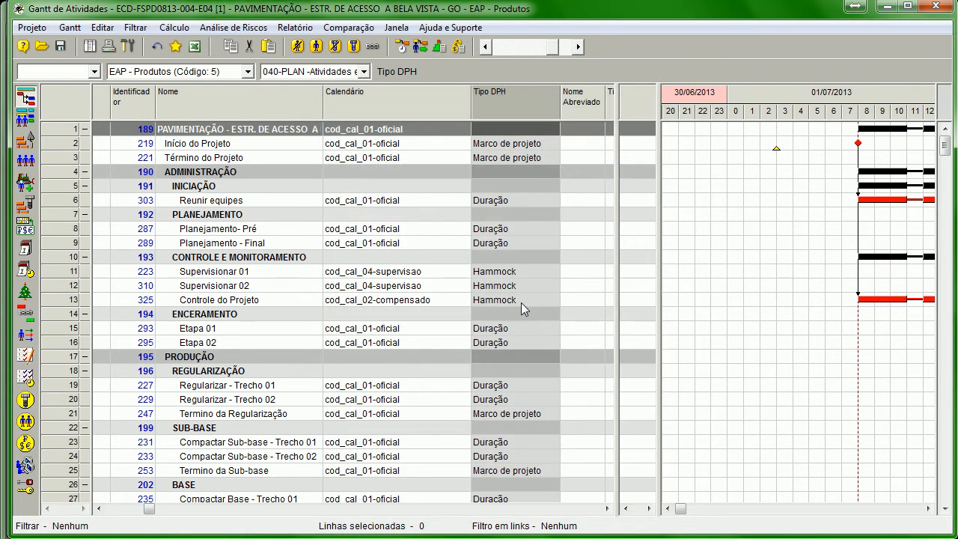
Step: Give the chart more room and examine the Hammock activities' bars against the production bars over July and August 2013 at a weekly scale
click(506, 301)
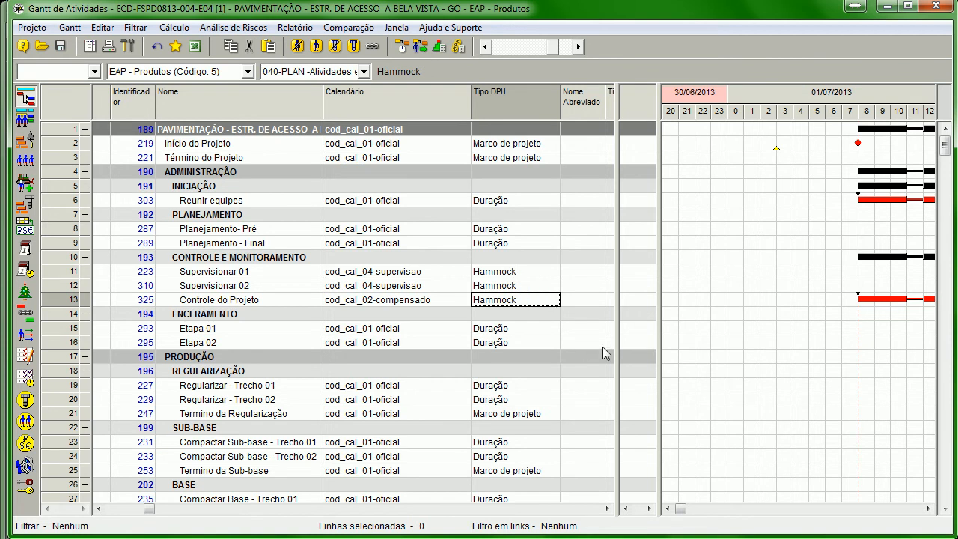
drag(615, 345, 564, 339)
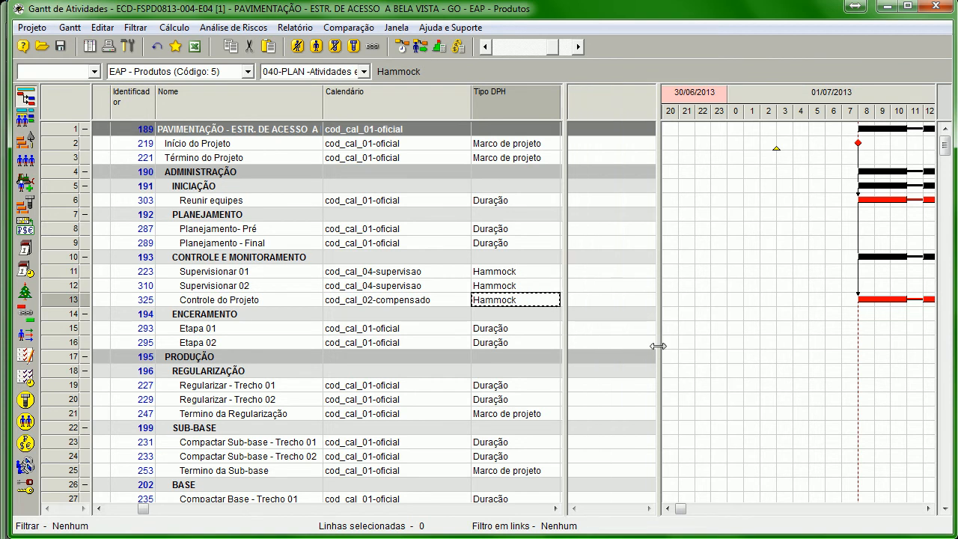
drag(657, 346, 561, 357)
click(928, 508)
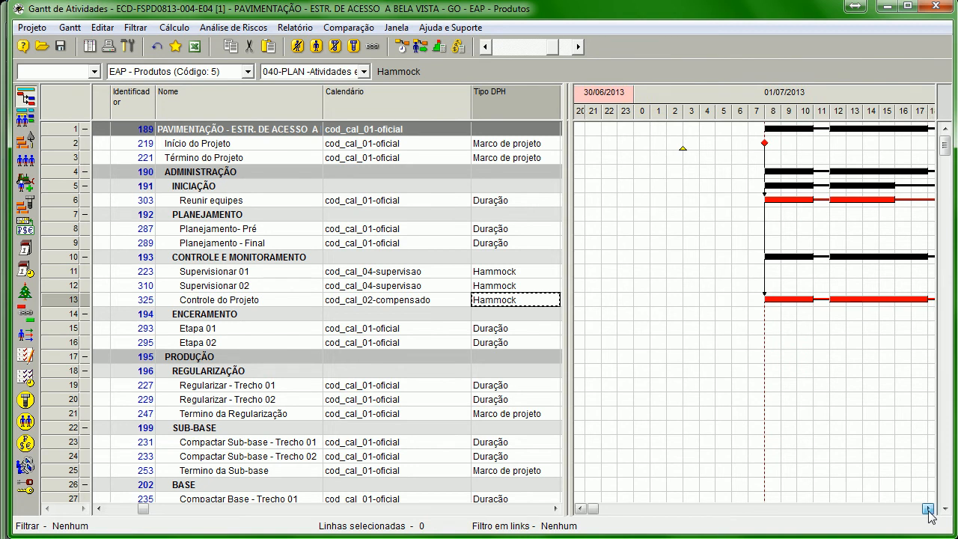
click(928, 508)
click(928, 508)
drag(594, 508, 610, 508)
drag(561, 51, 532, 49)
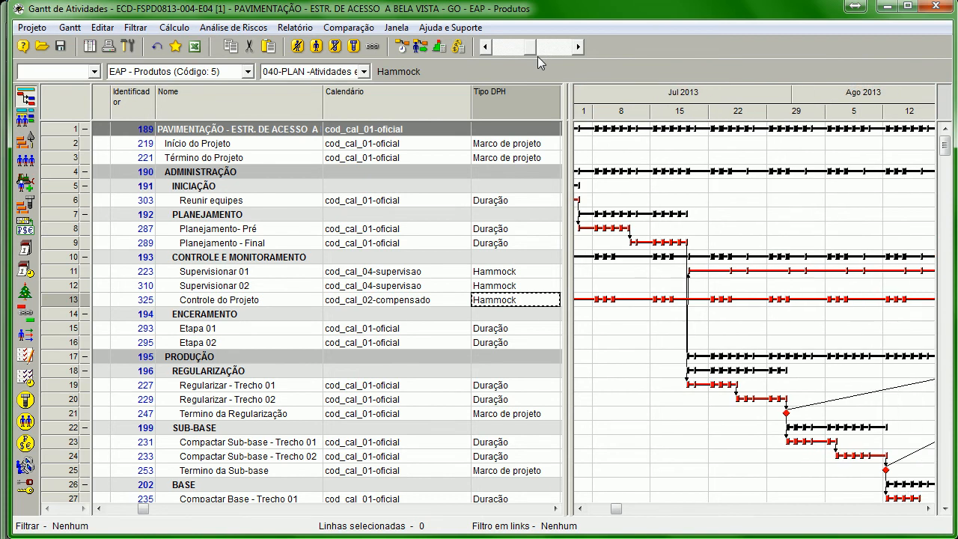
scroll(778, 347, down, 2)
scroll(789, 350, up, 2)
Step: Place the remaining duration columns in days and hours right after Tipo DPH and fit the table width to them
drag(570, 405, 698, 401)
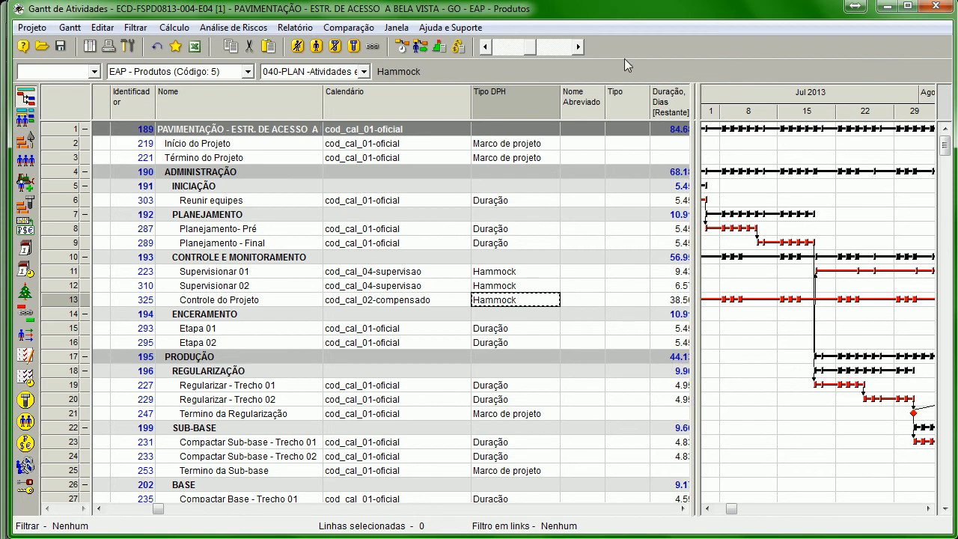
click(659, 96)
drag(659, 96, 559, 97)
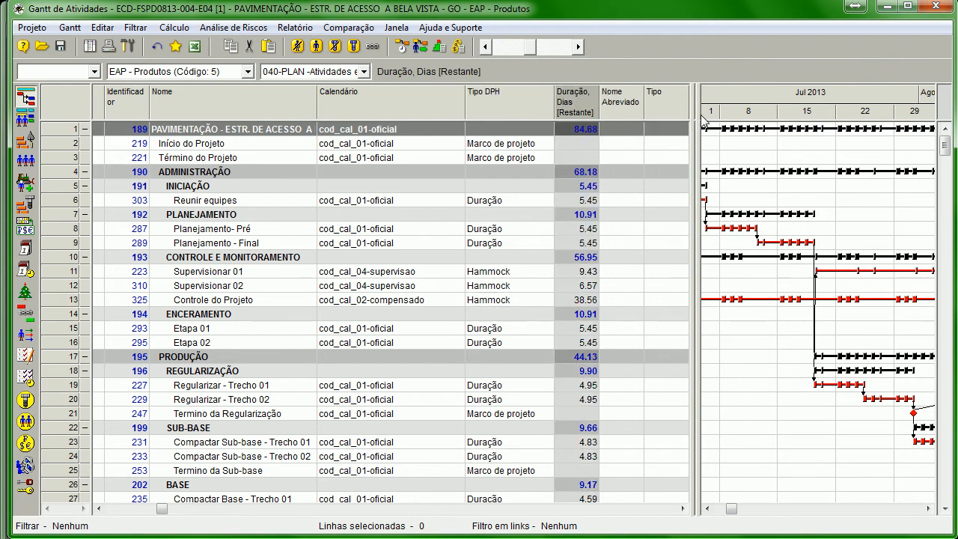
drag(697, 114, 607, 98)
click(711, 101)
drag(738, 197, 646, 203)
drag(757, 281, 645, 315)
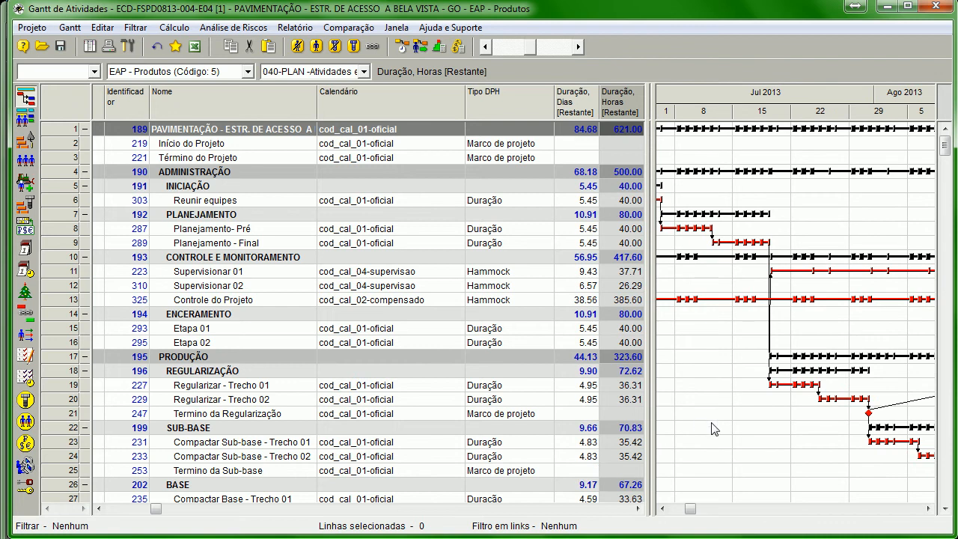
Step: Set the remaining duration of Compactar Sub-base - Trecho 01 to 80 hours
click(637, 443)
text(80)
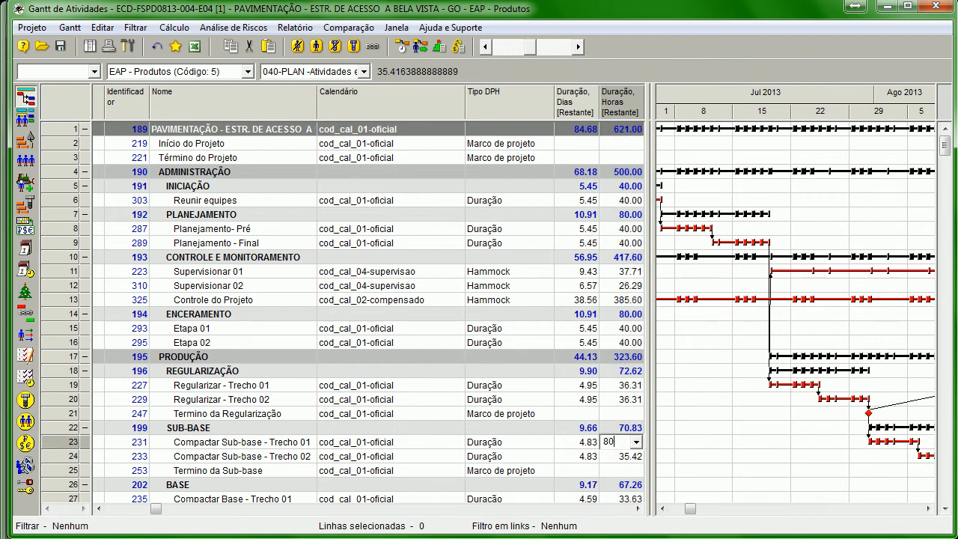
key(Return)
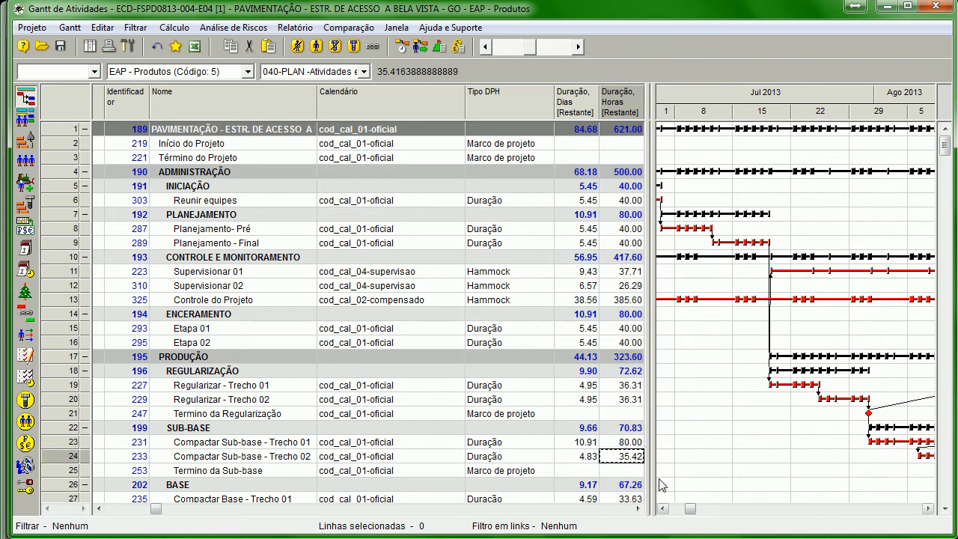
drag(653, 438, 688, 438)
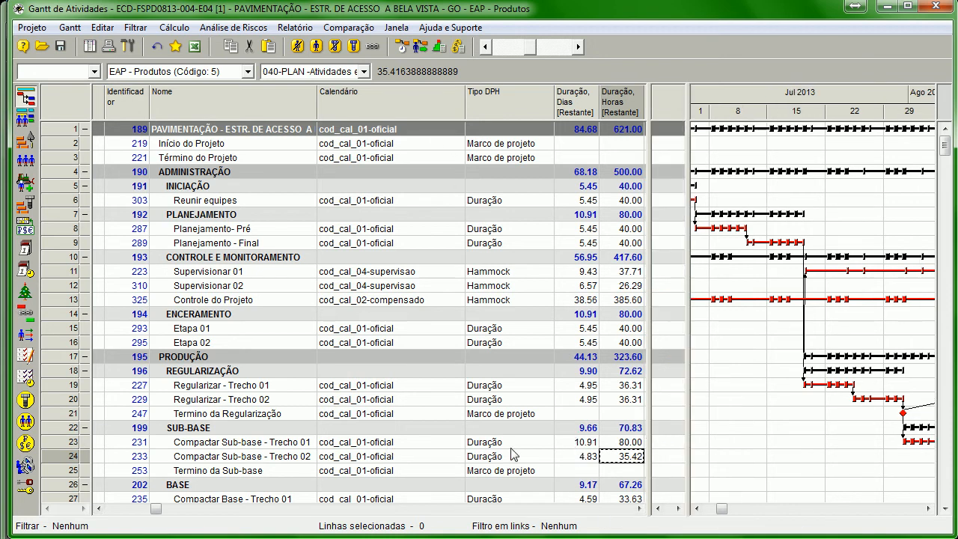
Step: Recalculate the schedule with the existing scheduling options, close the report and check the Sub-base bars in August 2013
click(401, 47)
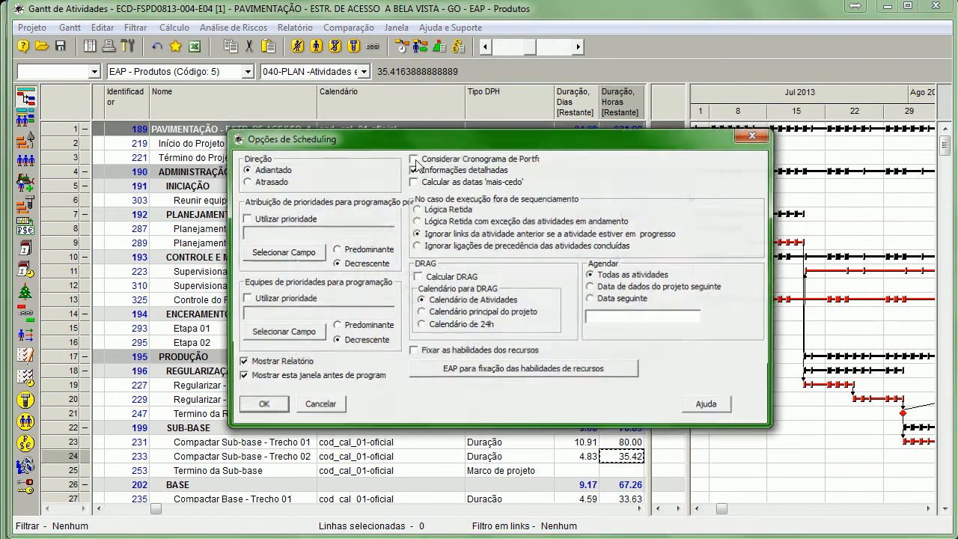
click(269, 404)
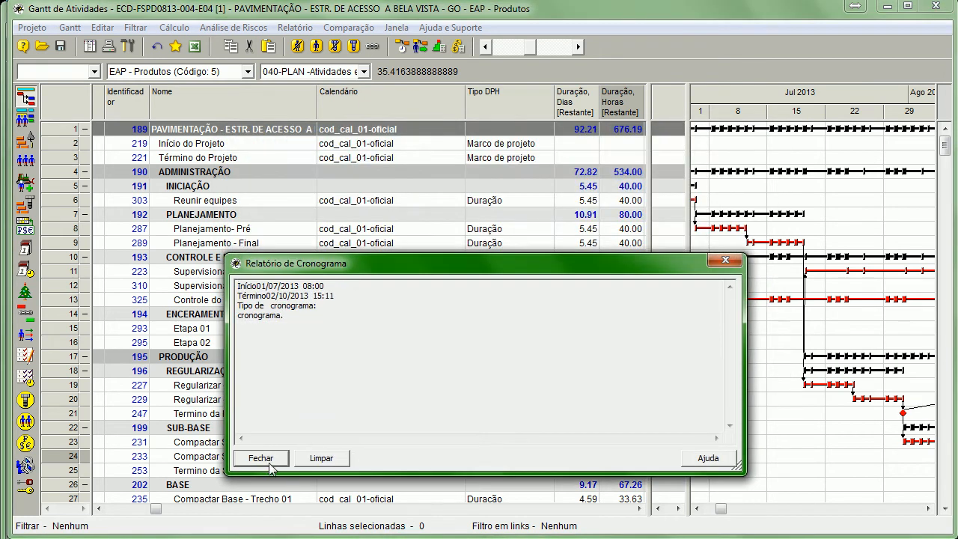
click(257, 457)
key(Up)
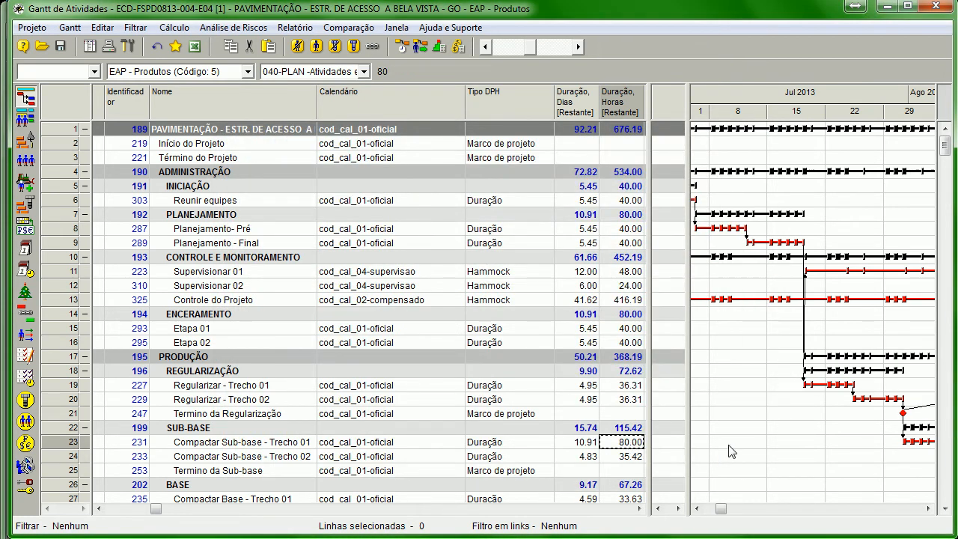
click(927, 509)
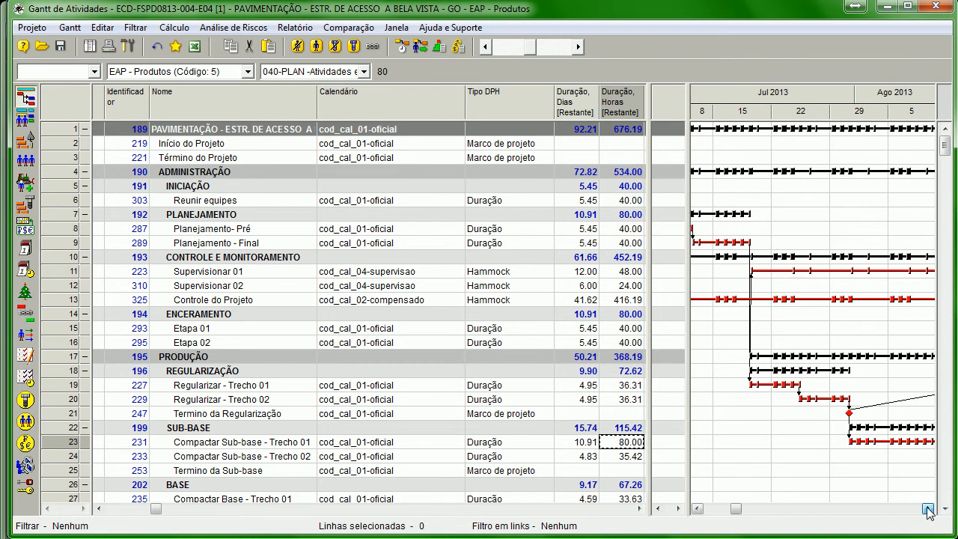
drag(927, 508, 927, 508)
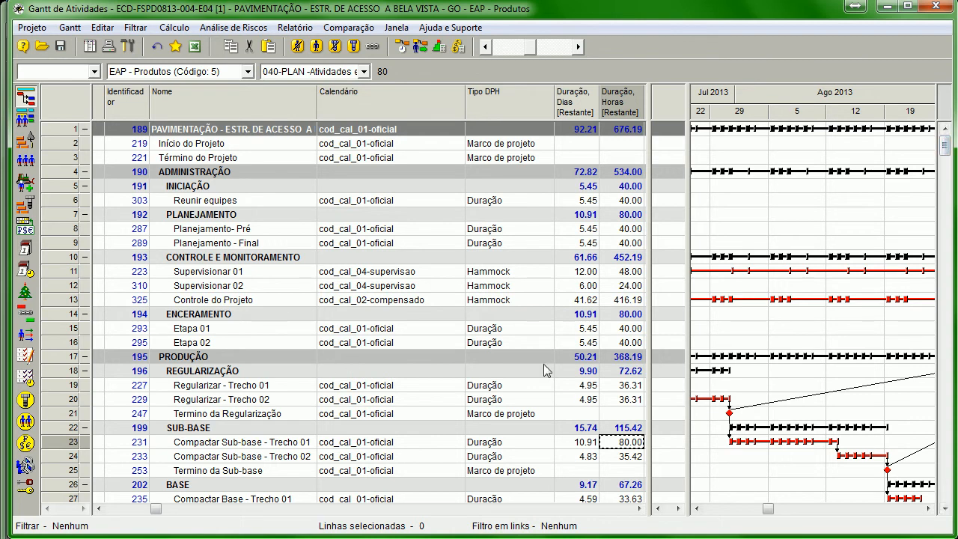
Step: Set the remaining duration of the Reunir equipes activity to 80 hours
drag(767, 508, 711, 509)
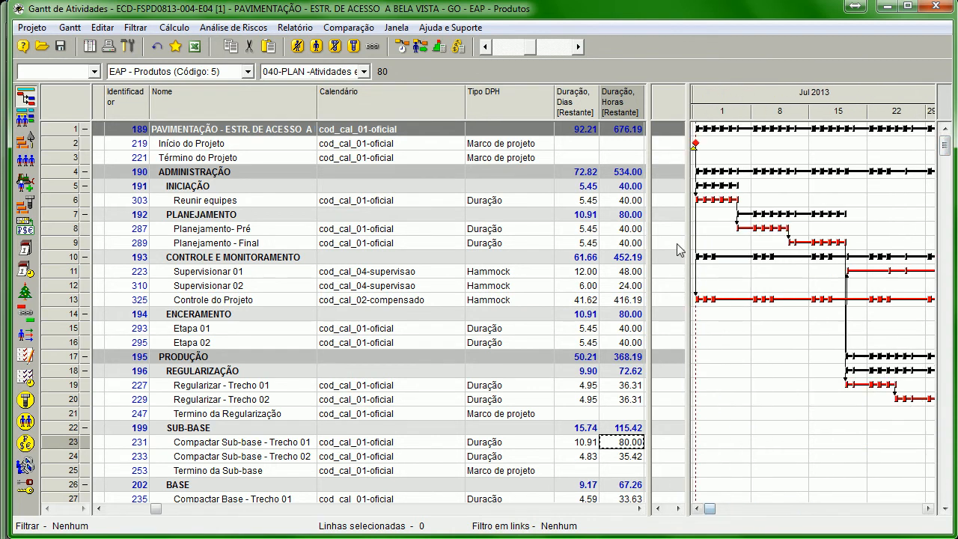
click(621, 202)
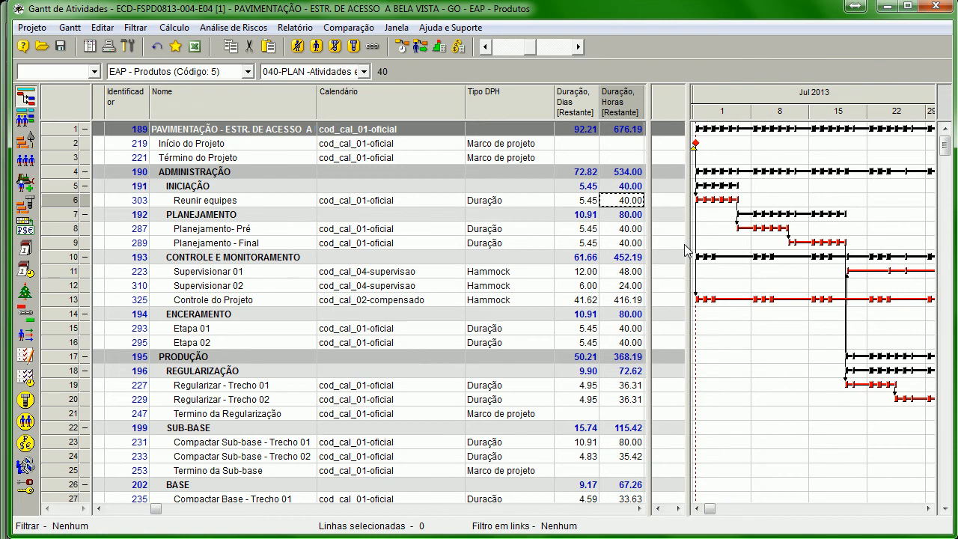
text(80)
key(Return)
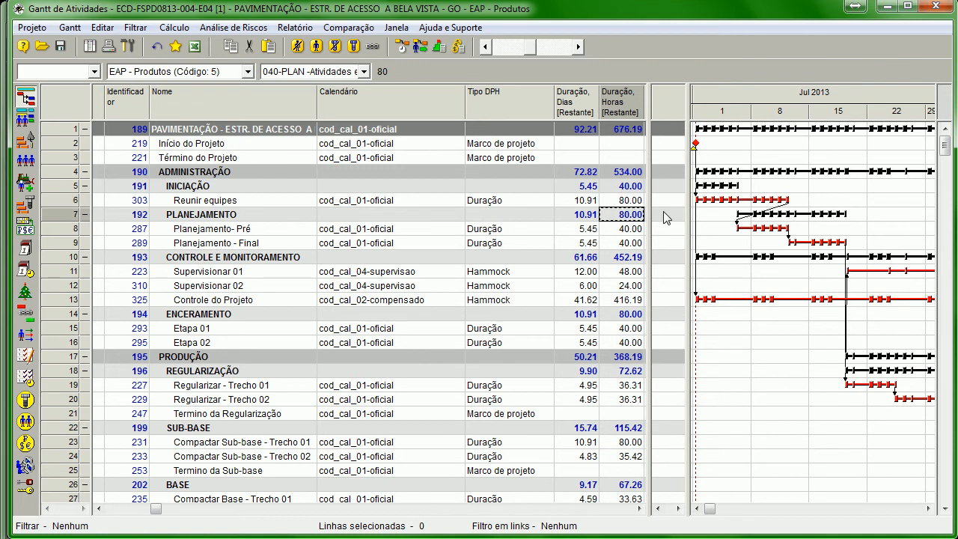
Step: Run the scheduling again with unchanged options to apply the new Reunir equipes duration, and close the schedule report
click(402, 46)
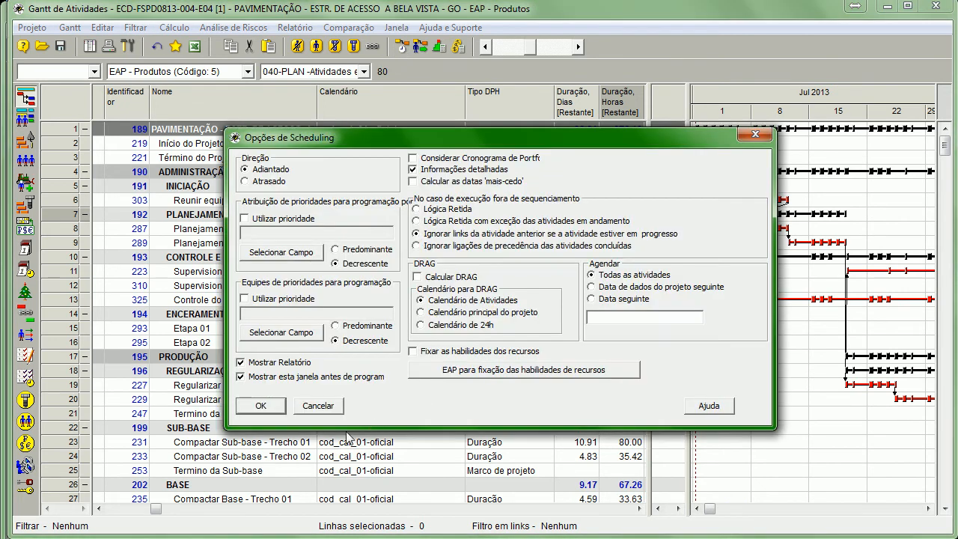
click(252, 462)
click(259, 458)
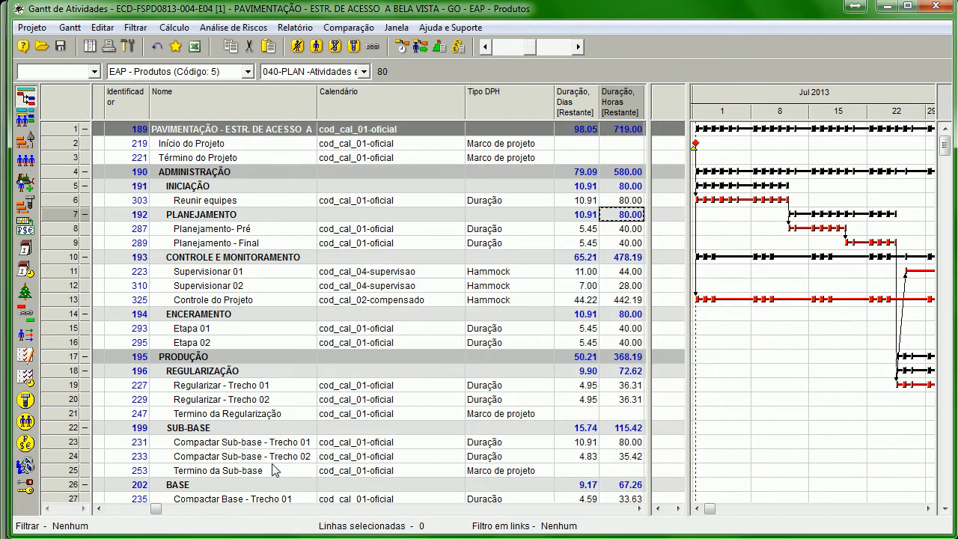
Step: Insert a new activity below Reunir equipes and set its remaining duration to 80 hours
click(204, 205)
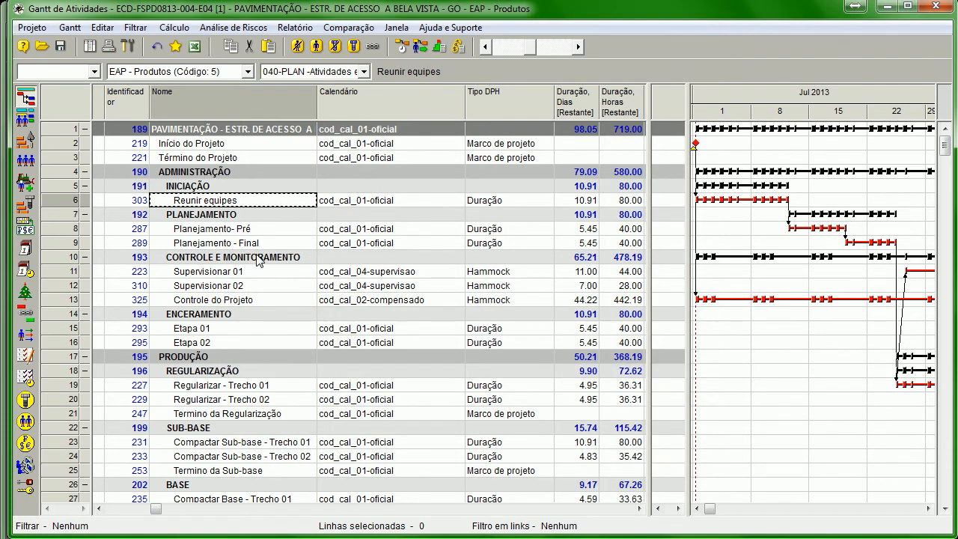
key(Insert)
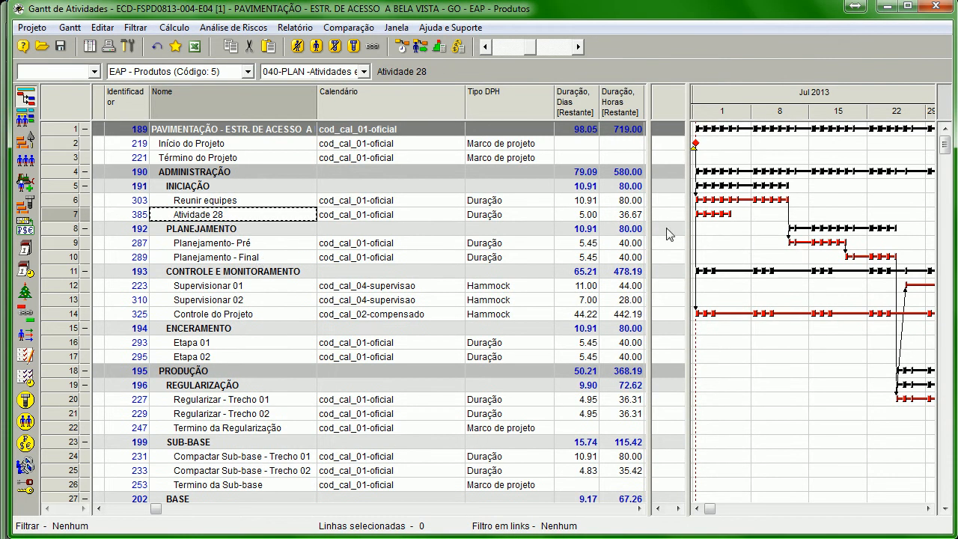
click(621, 217)
text(80)
key(Return)
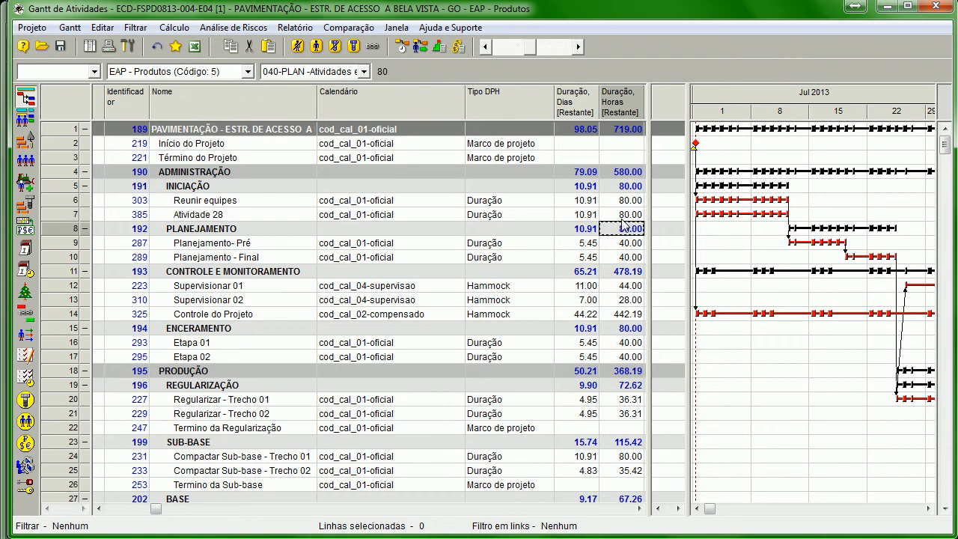
Step: Change the calendar of the new activity below Reunir equipes to cod_cal_02-compensado
click(422, 217)
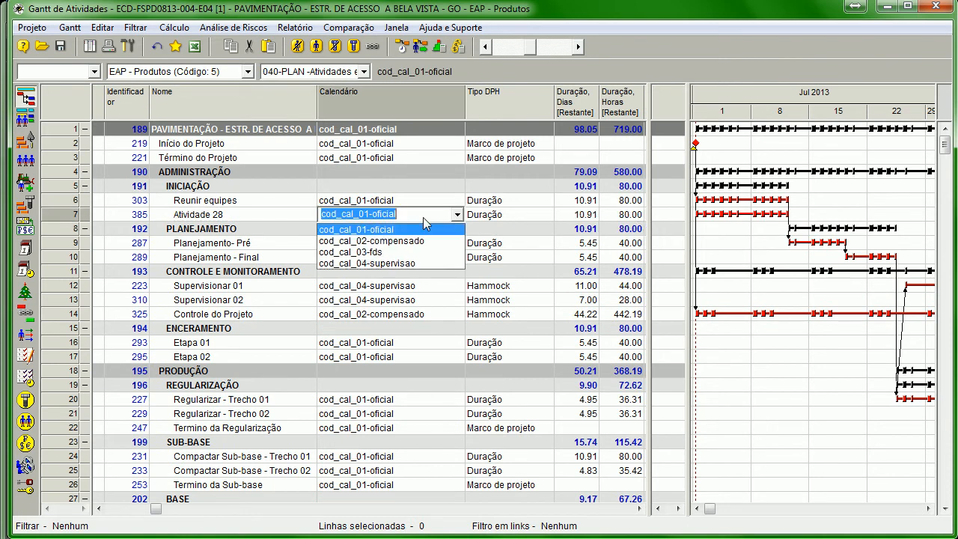
click(424, 243)
click(433, 329)
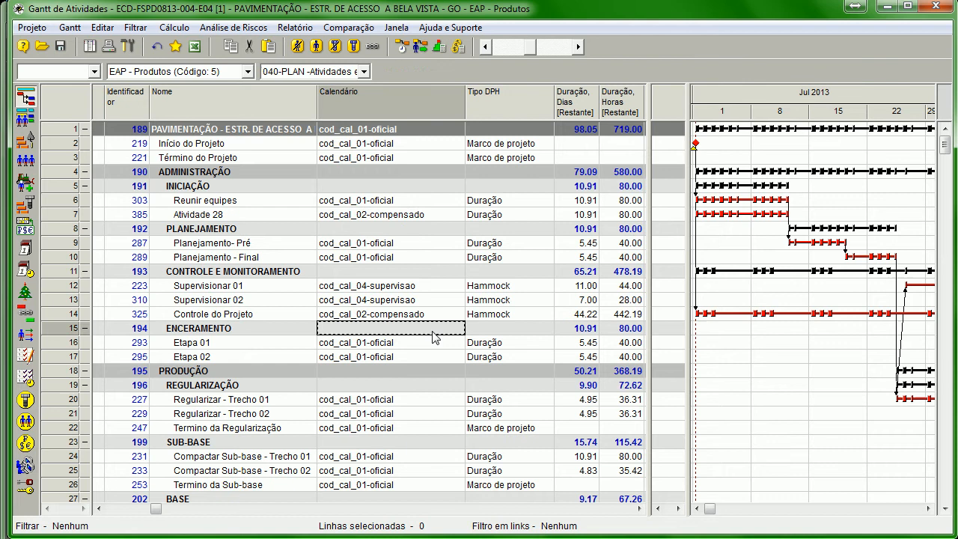
Step: Reschedule the project with the current scheduling options and close the resulting report
click(402, 46)
click(259, 404)
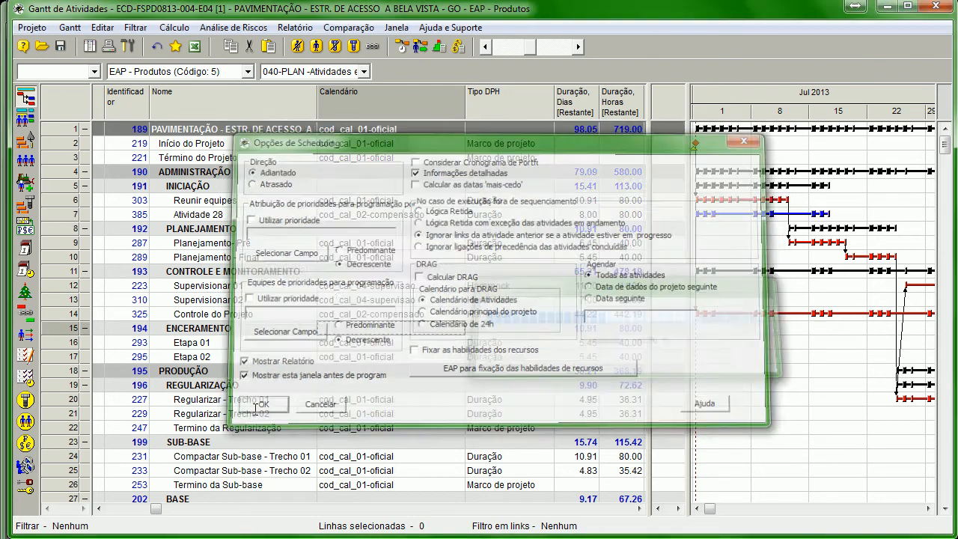
click(725, 260)
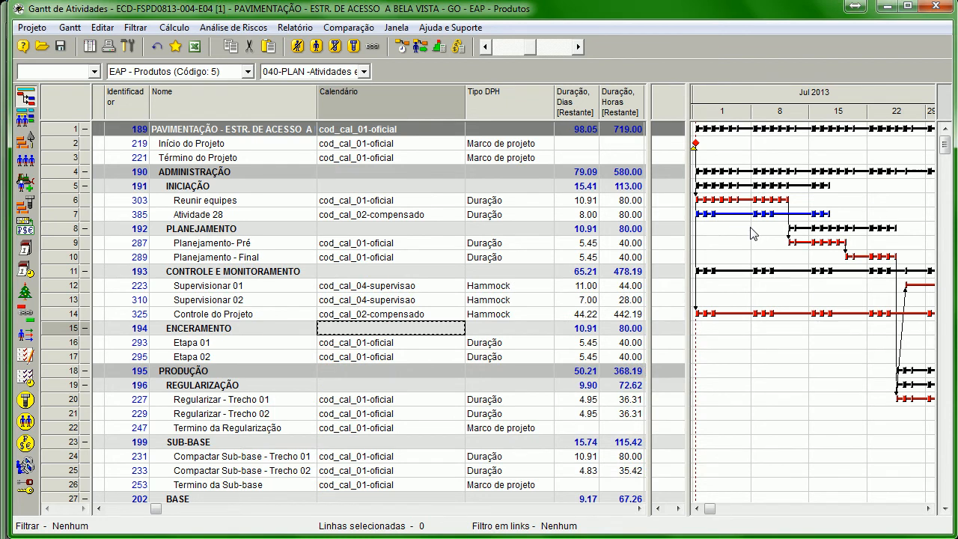
Step: Inspect the Gantt bar of Atividade 28 and compare its remaining duration in days and hours with that of Reunir equipes
mouse_move(739, 215)
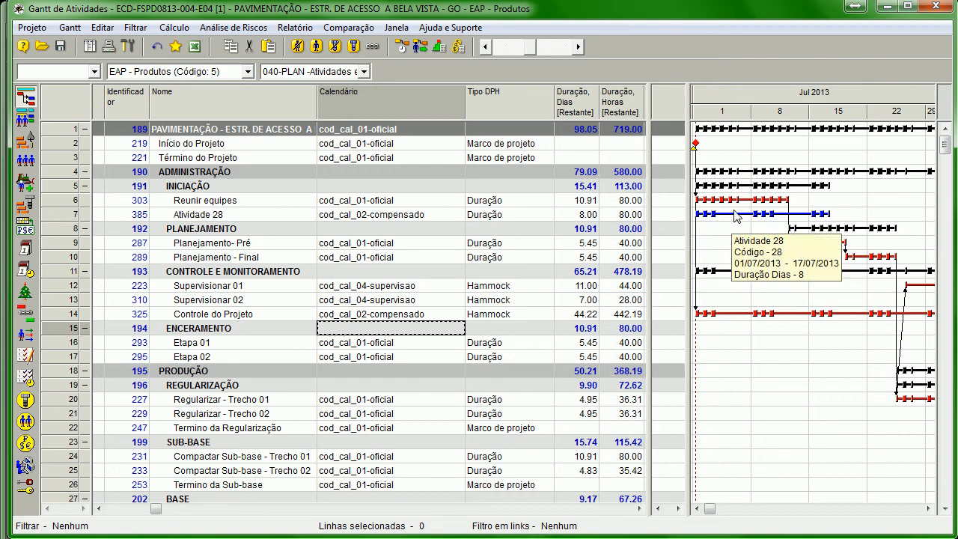
click(636, 217)
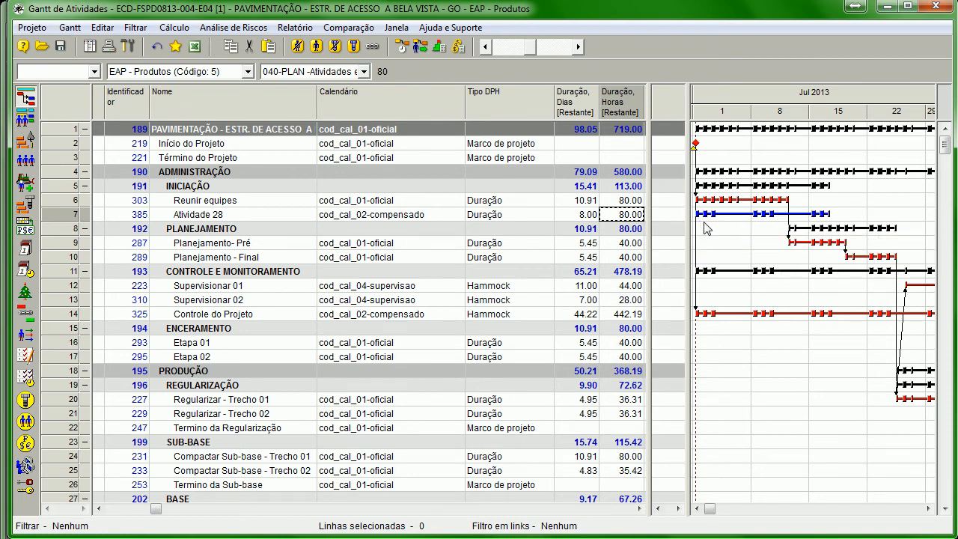
click(591, 218)
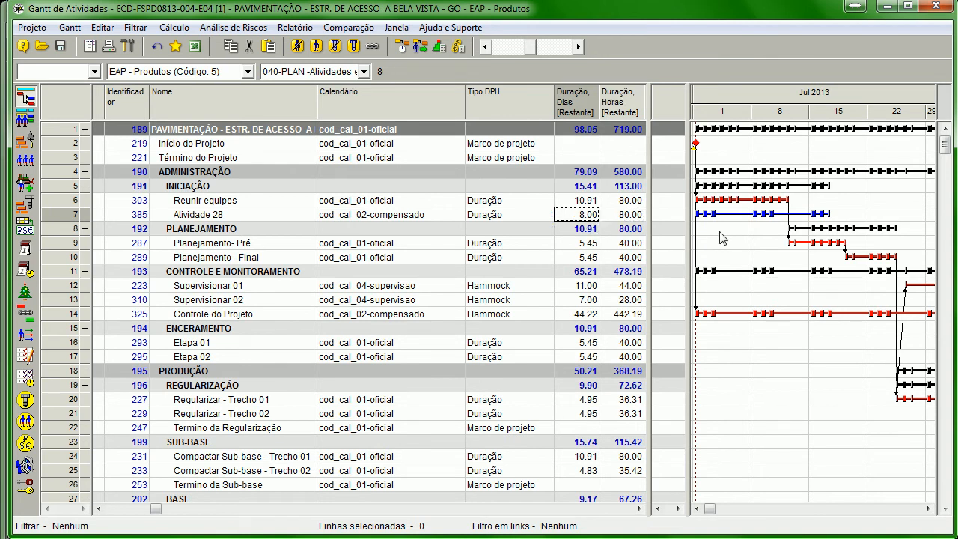
click(584, 201)
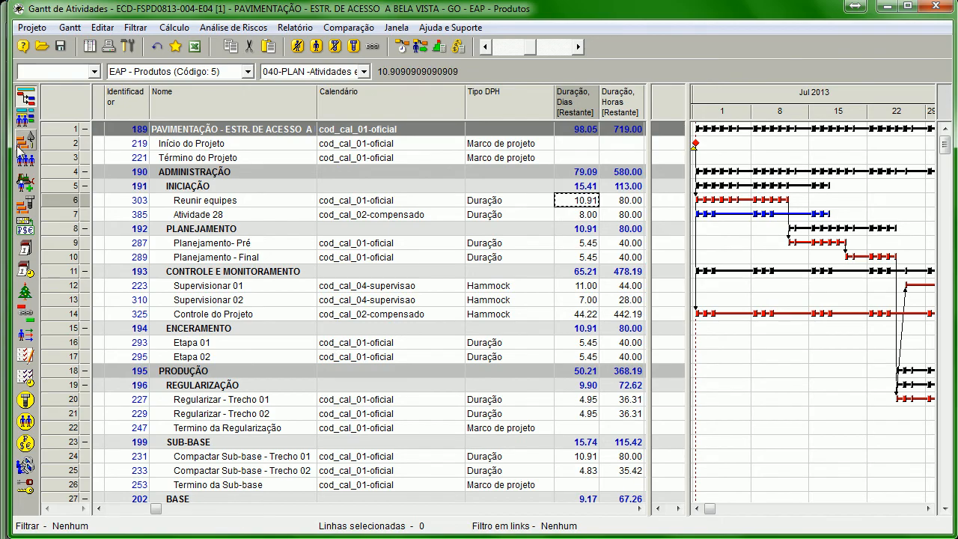
Step: Check the daily working hours in the calendars and weeks tables, including Saturday for Nacional oficial, and return to the activity Gantt
click(25, 249)
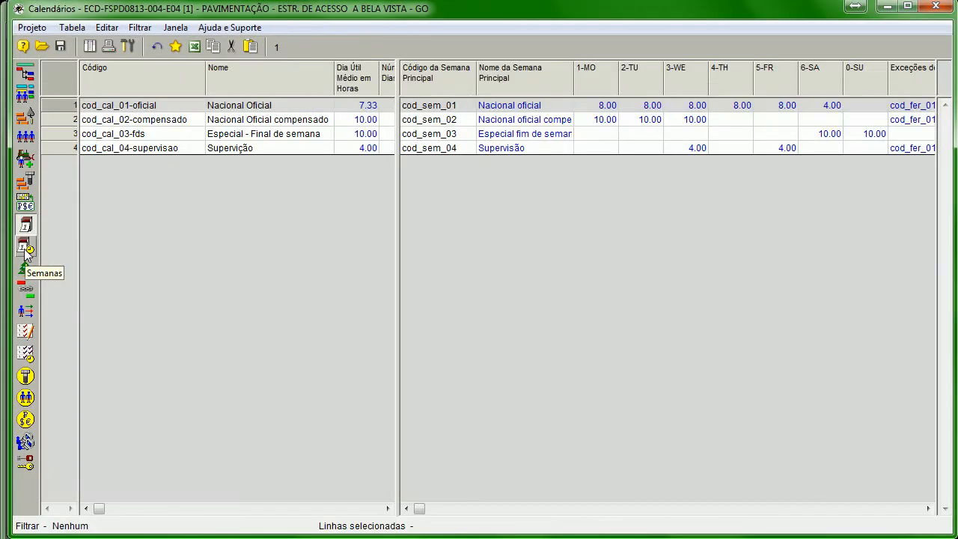
click(26, 250)
click(621, 107)
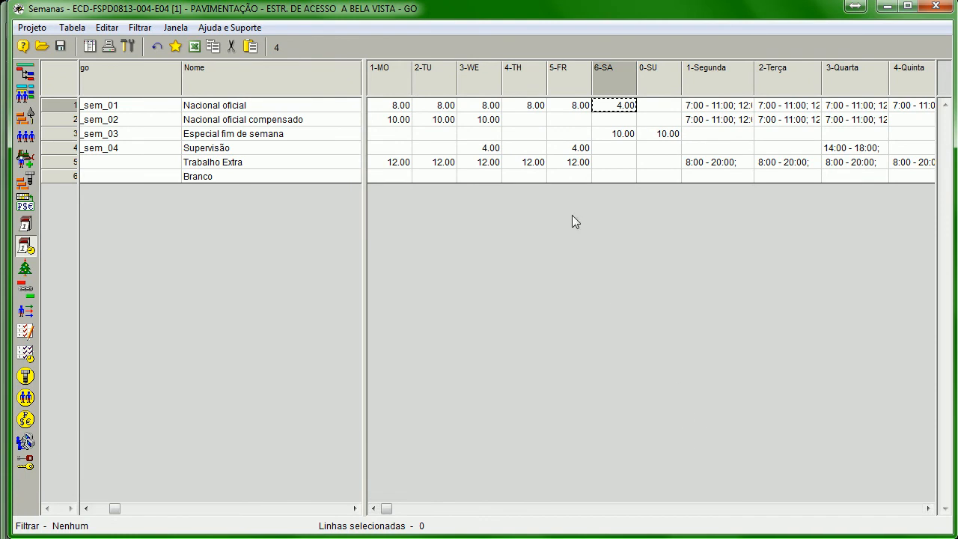
click(25, 72)
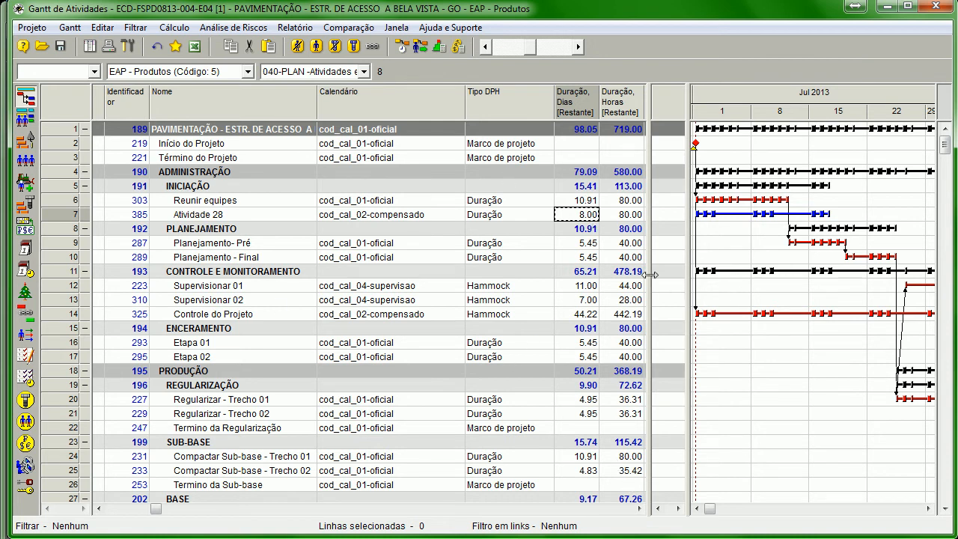
Step: Enlarge the Gantt chart area beside the activity table and reload the 040-PLAN -Atividades e seus atriibutos 02 view
drag(649, 279, 454, 270)
drag(688, 307, 536, 301)
click(305, 73)
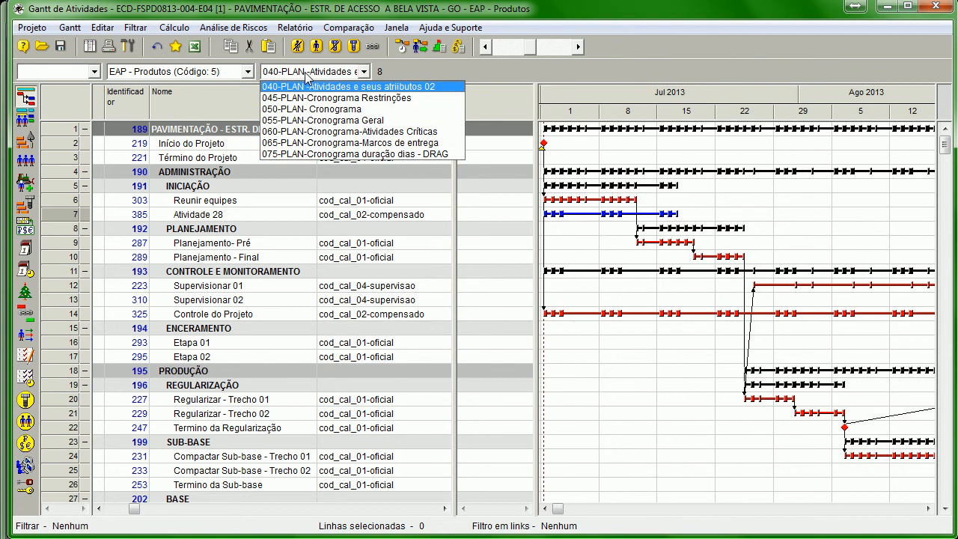
click(275, 98)
click(285, 74)
click(292, 87)
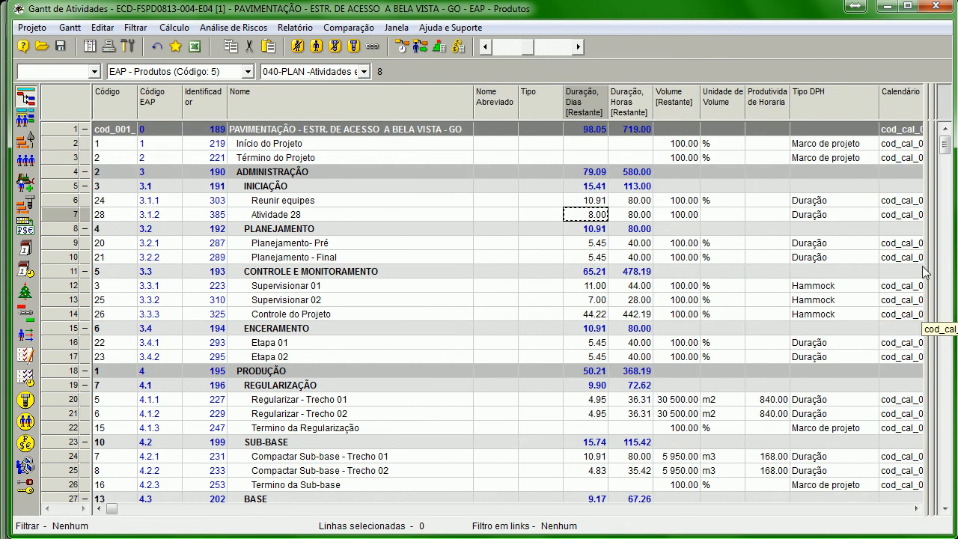
Step: Switch to the 045-PLAN-Cronograma Restrinções view and review its bars and its Início [NET] and Término [NLT] restriction columns
click(315, 72)
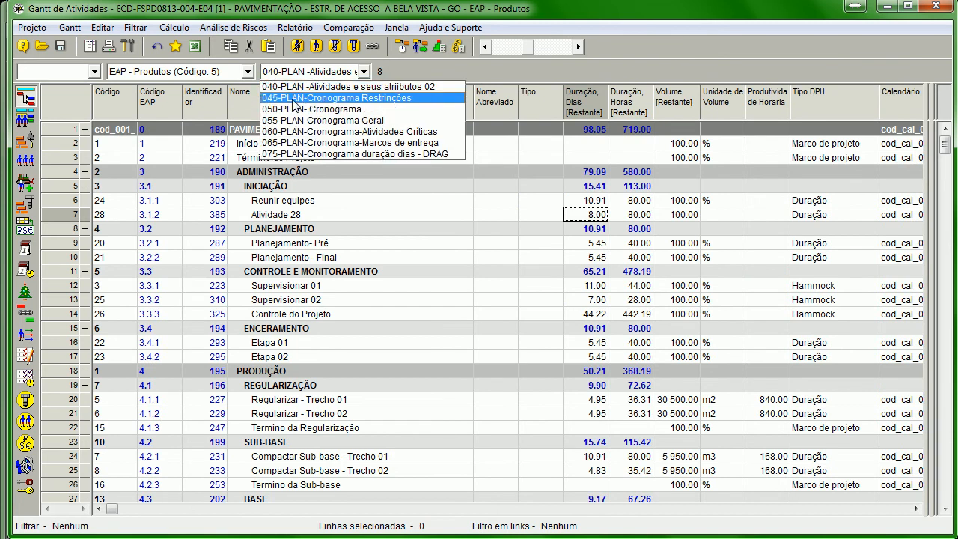
click(294, 99)
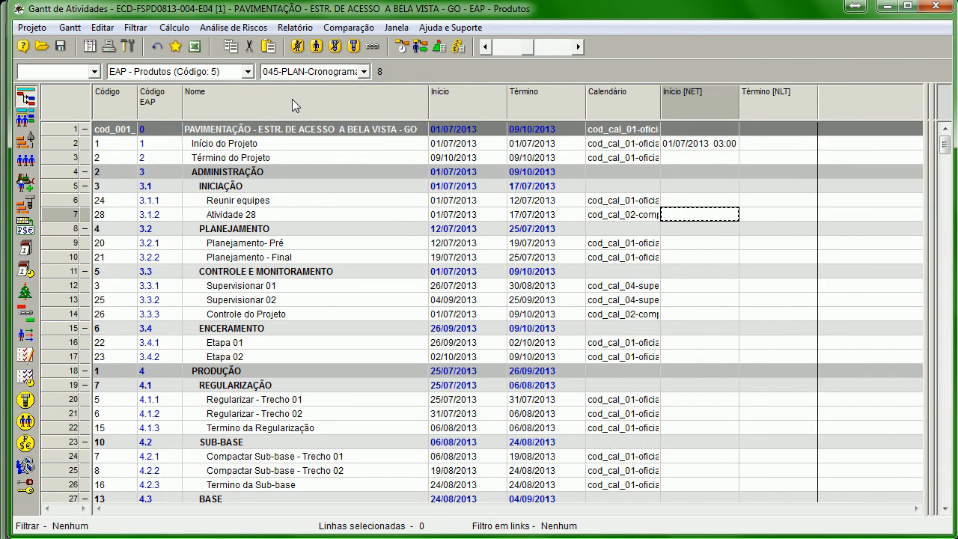
drag(928, 206, 563, 294)
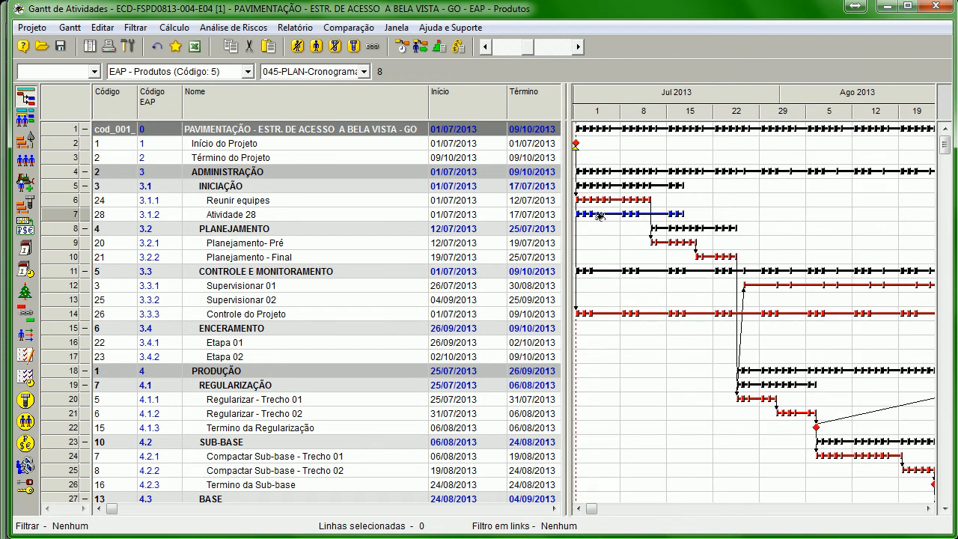
drag(569, 224, 865, 218)
scroll(705, 274, down, 5)
scroll(651, 231, up, 5)
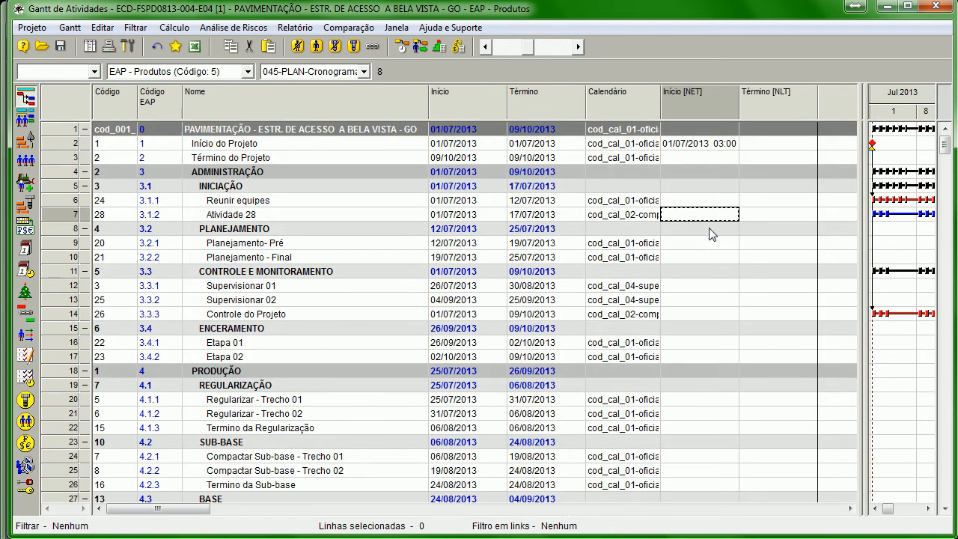
Step: Switch to the 050-PLAN- Cronograma view and widen the empty table section beside the Gantt chart
click(305, 72)
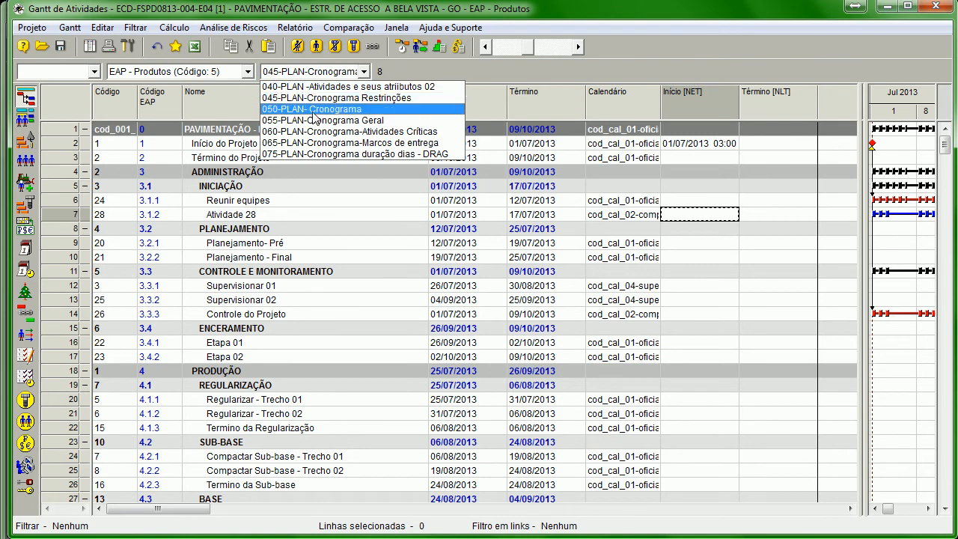
click(314, 110)
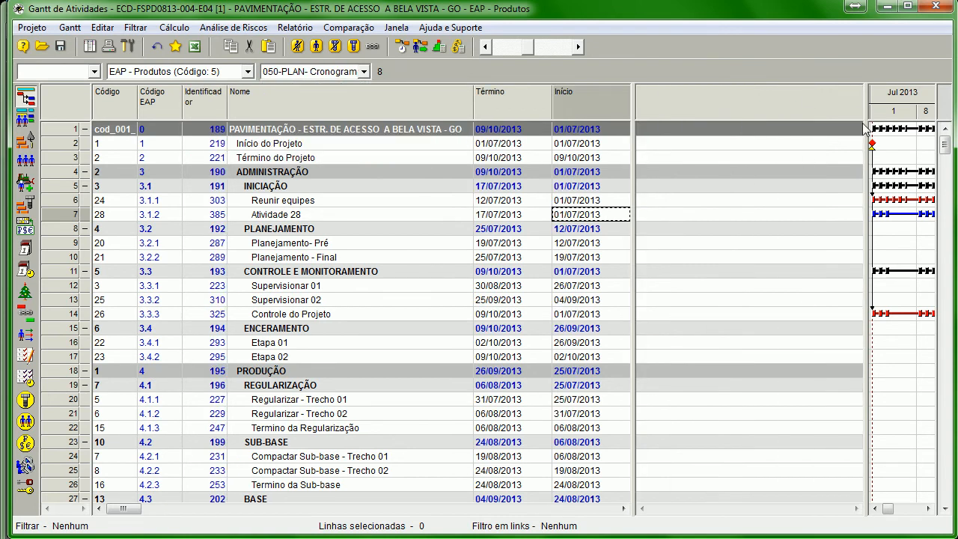
drag(864, 129, 889, 128)
Step: Open the available fields list for the empty table section, ready to search fields by name
right_click(638, 96)
click(671, 104)
drag(498, 105, 582, 122)
click(539, 446)
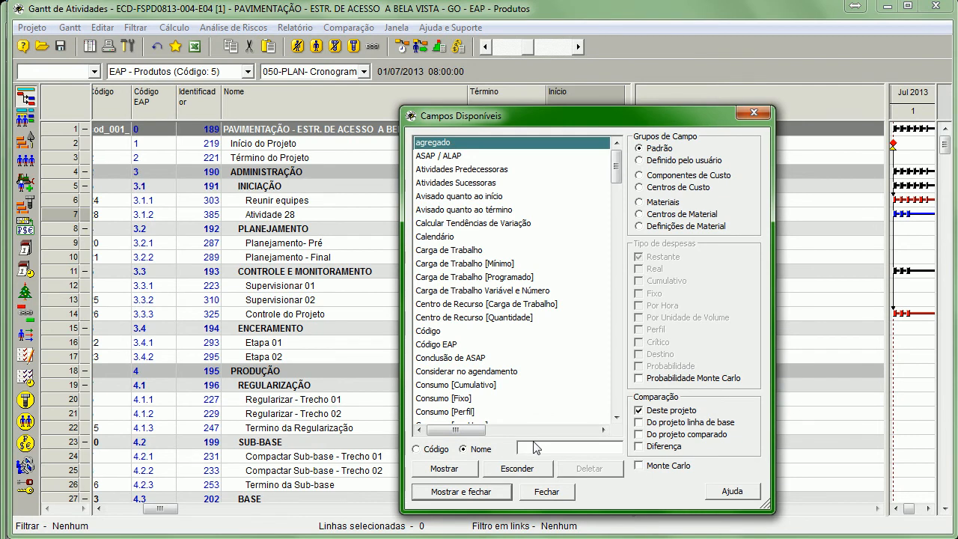
text(f)
key(BackSpace)
text(Va)
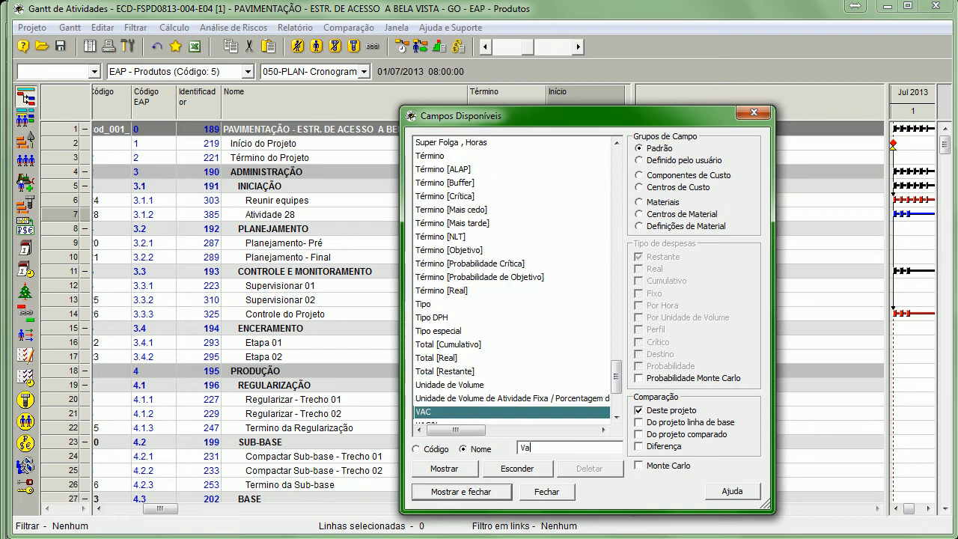
drag(616, 379, 615, 395)
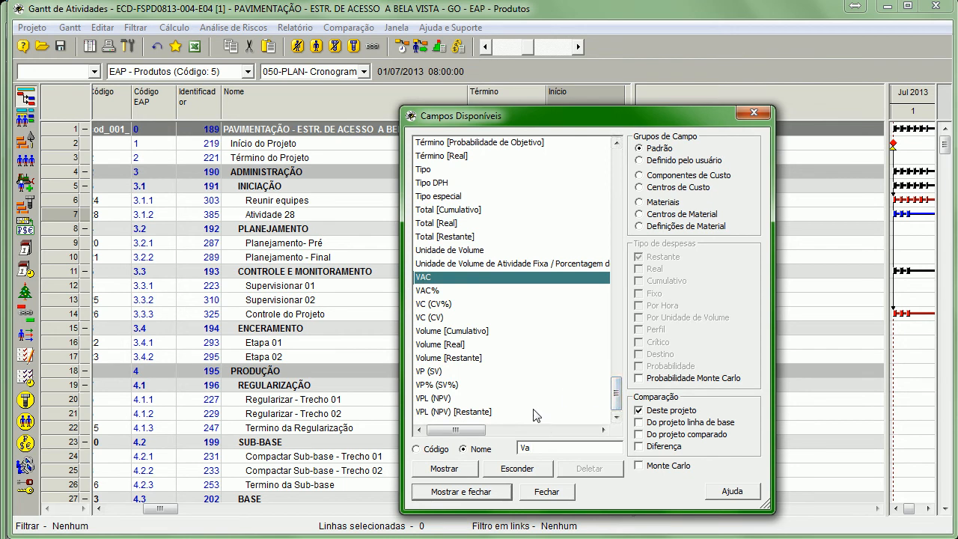
key(BackSpace)
key(BackSpace)
text(D)
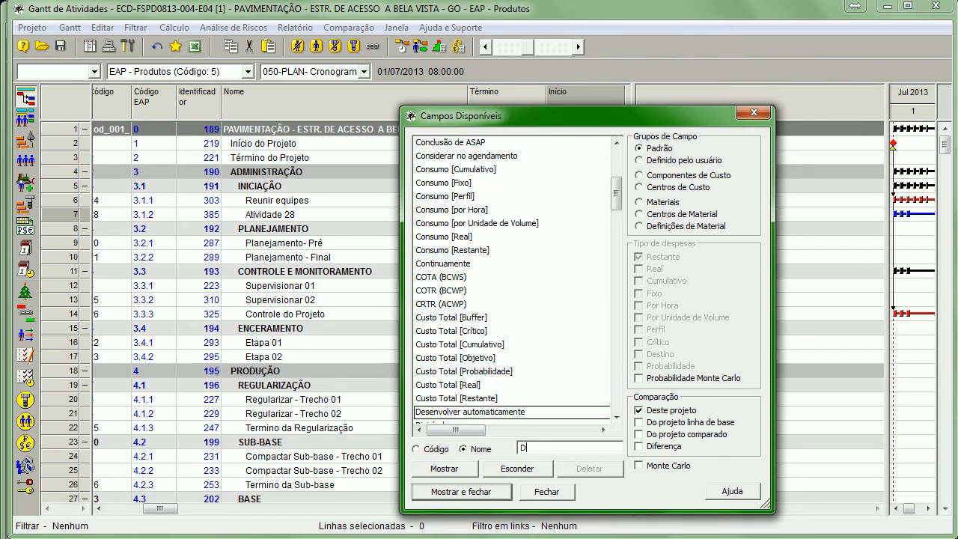
text(if)
key(BackSpace)
key(BackSpace)
key(BackSpace)
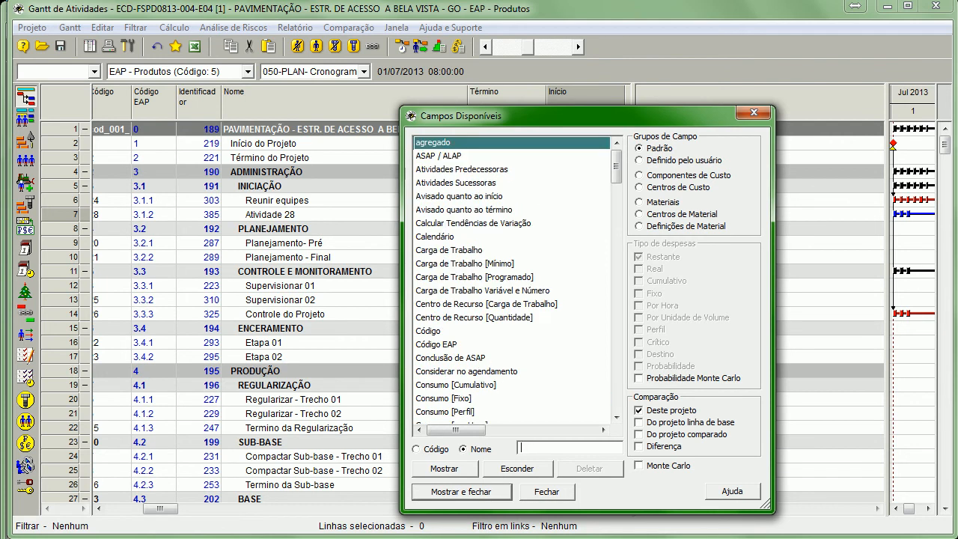
text(d)
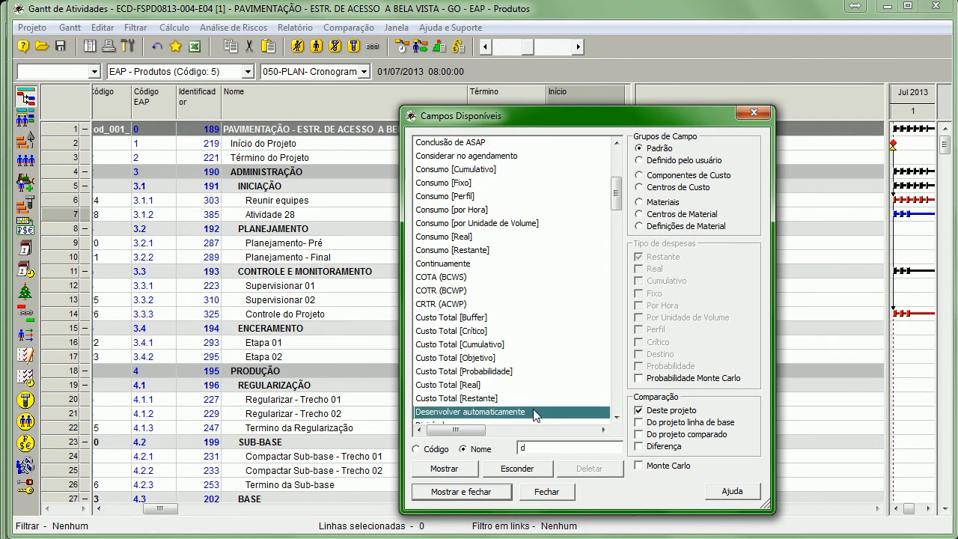
key(BackSpace)
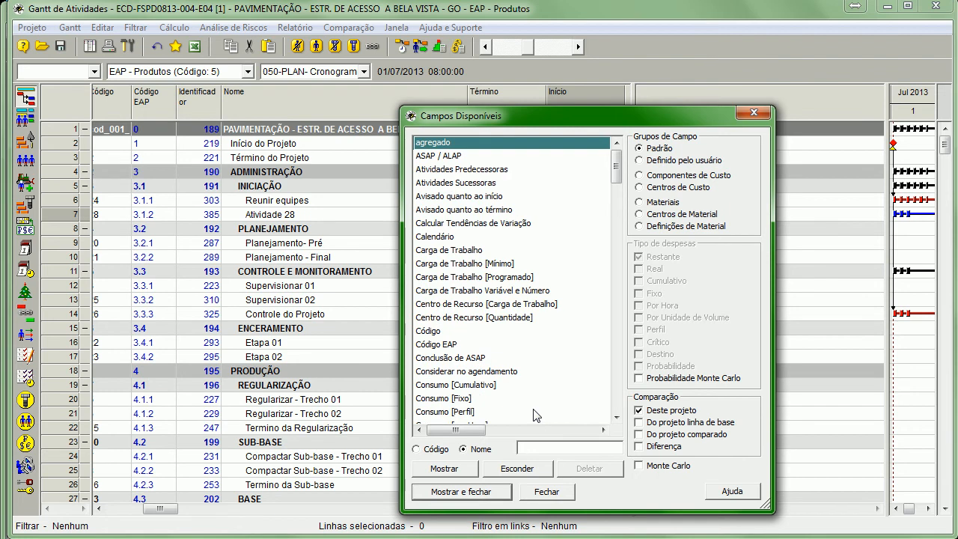
Step: Find the slack fields with "fol", show Folga Total de Termino, Horas as a column, and move the field list off the new column
text(fol)
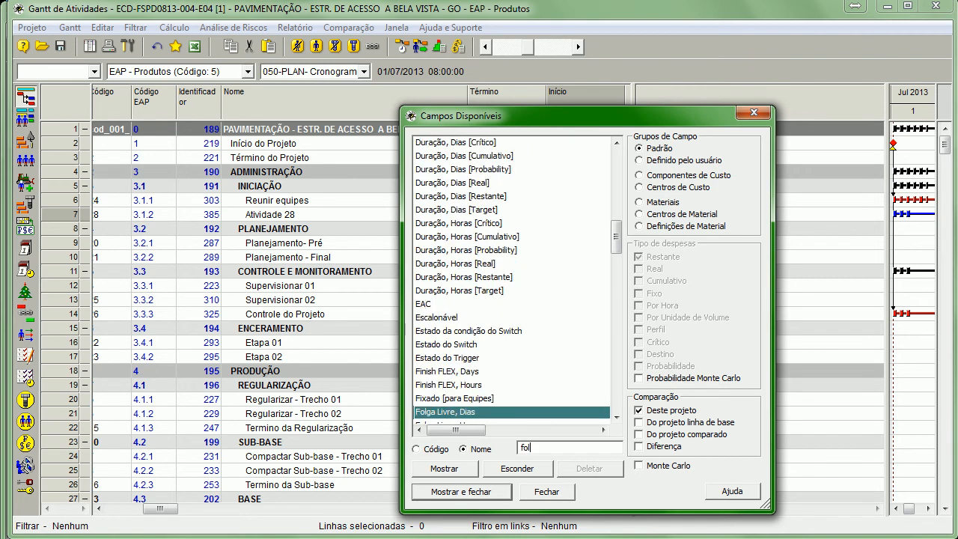
click(616, 418)
click(616, 418)
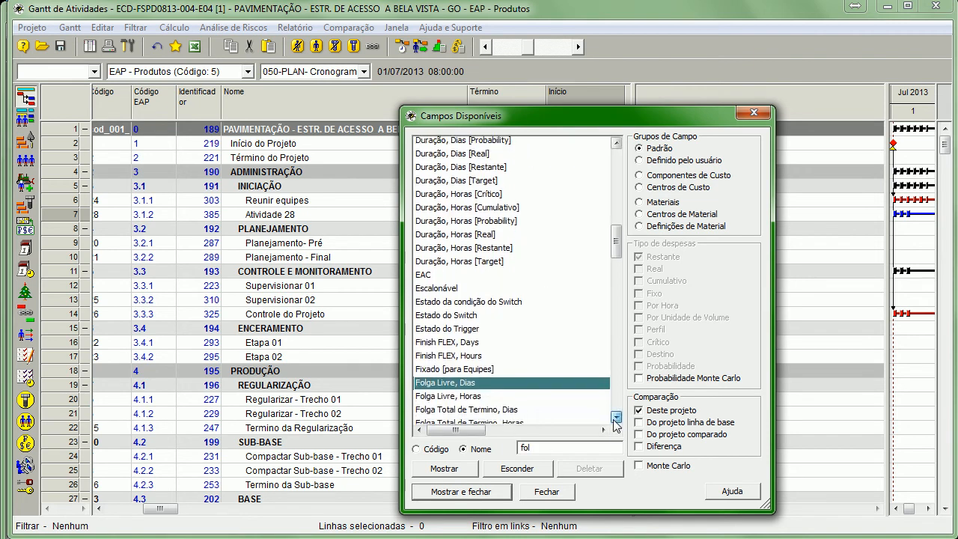
click(616, 419)
click(616, 419)
text(l)
click(505, 398)
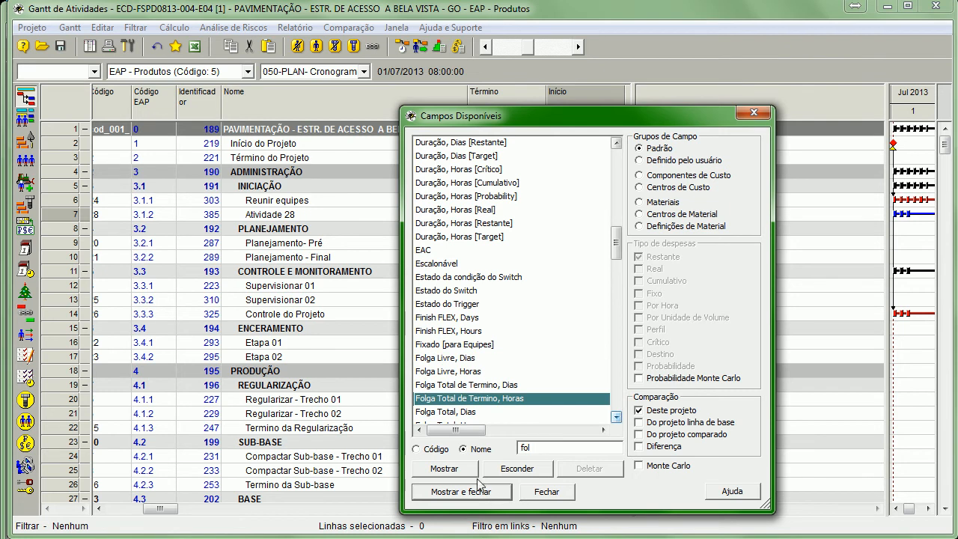
click(460, 469)
drag(621, 120, 372, 120)
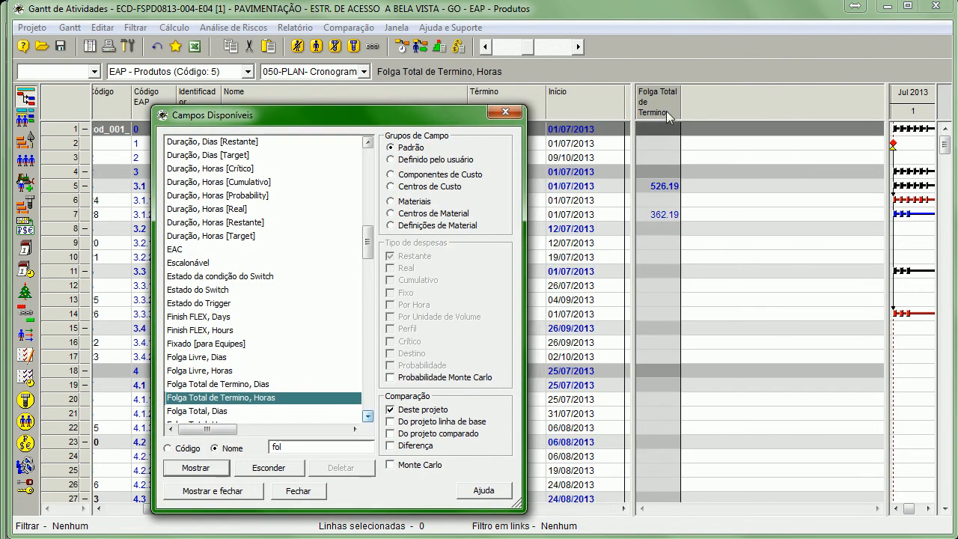
Step: Find the start fields with "in" and add the Início [ALAP], Início [ASAP] and Início [NET] columns to the table section
drag(321, 447, 270, 447)
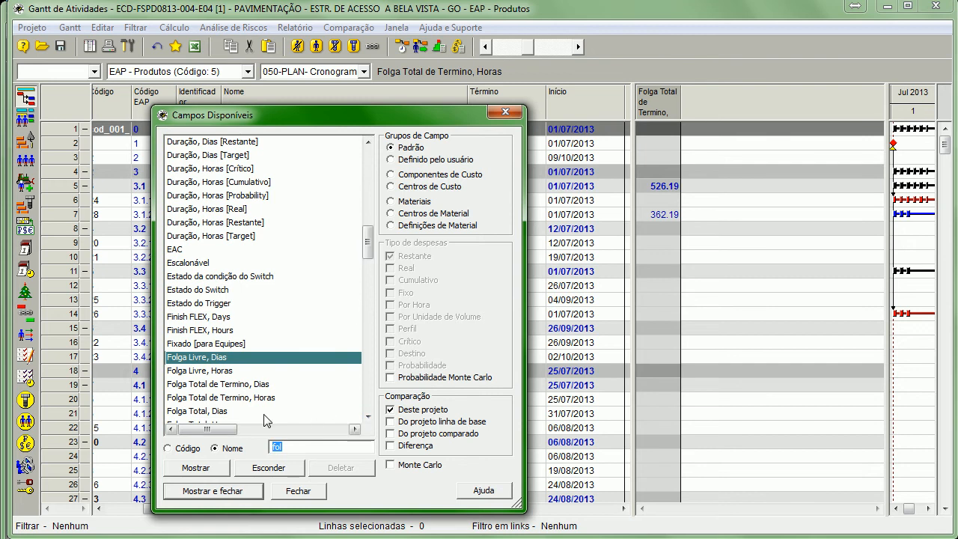
text(in)
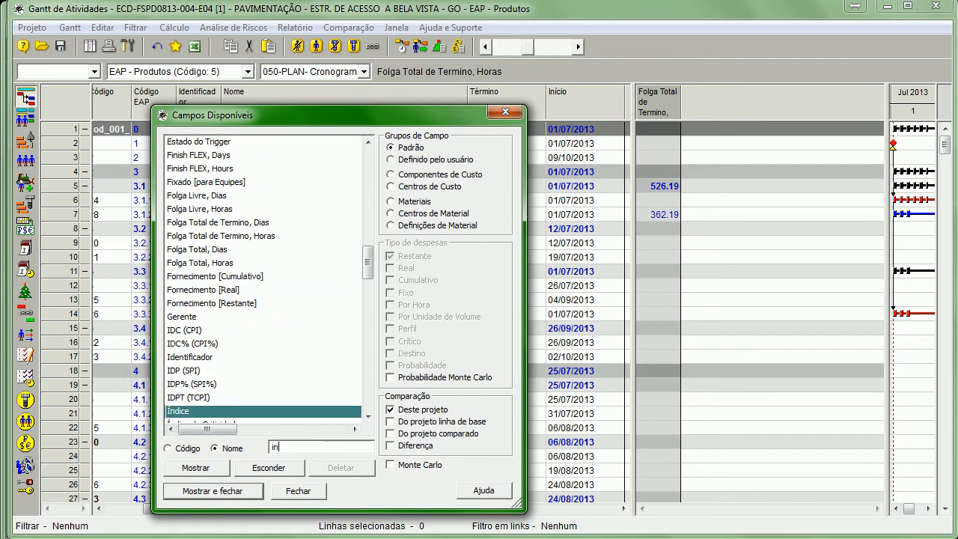
scroll(202, 396, down, 3)
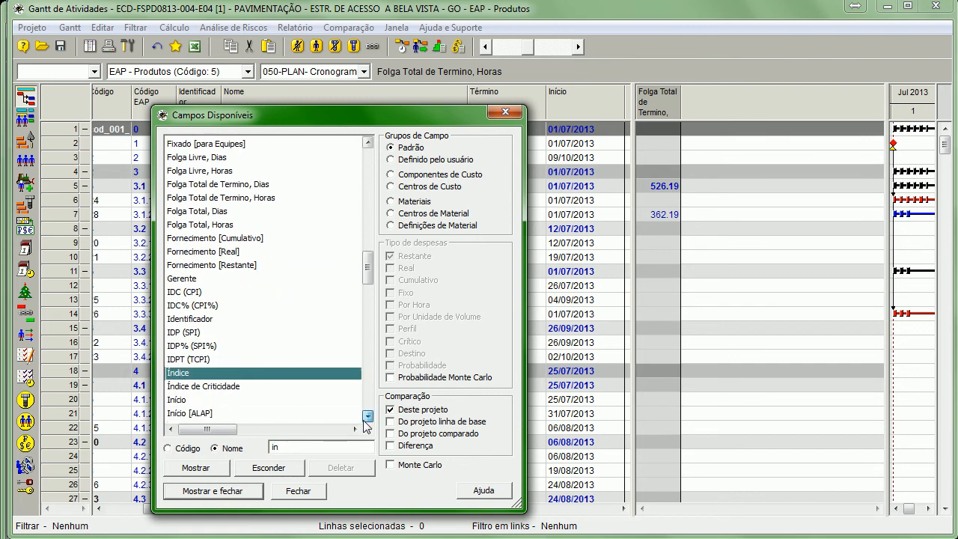
click(213, 385)
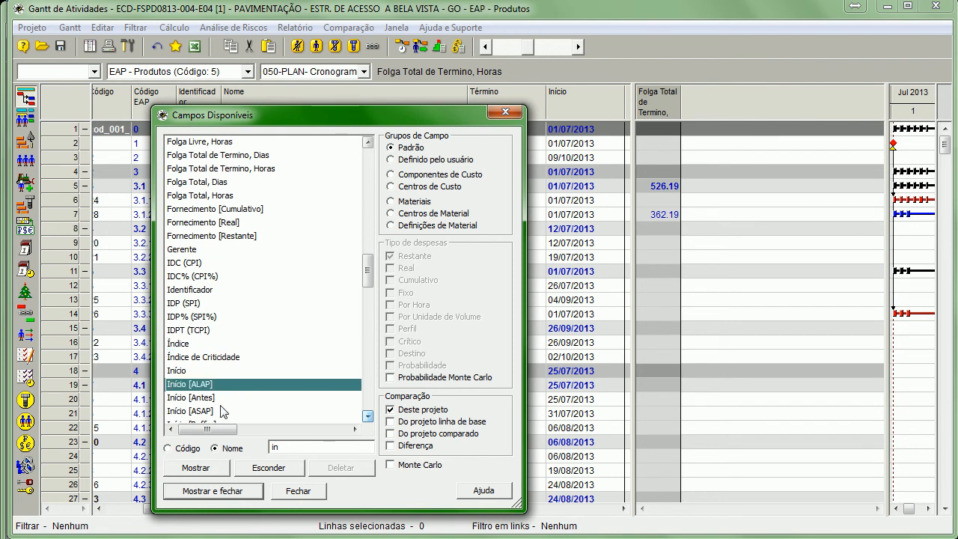
ctrl+click(206, 414)
drag(370, 282, 369, 295)
click(209, 467)
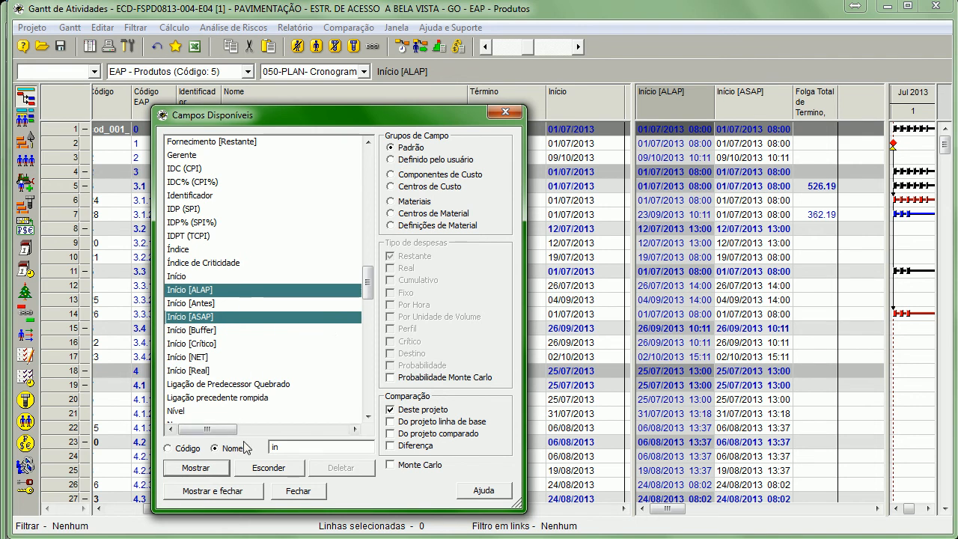
click(215, 361)
click(208, 470)
Step: Find the finish fields with "te", add the Término [NLT] column to the second table section, and close the field list
drag(366, 292, 371, 337)
drag(292, 450, 273, 448)
text(te)
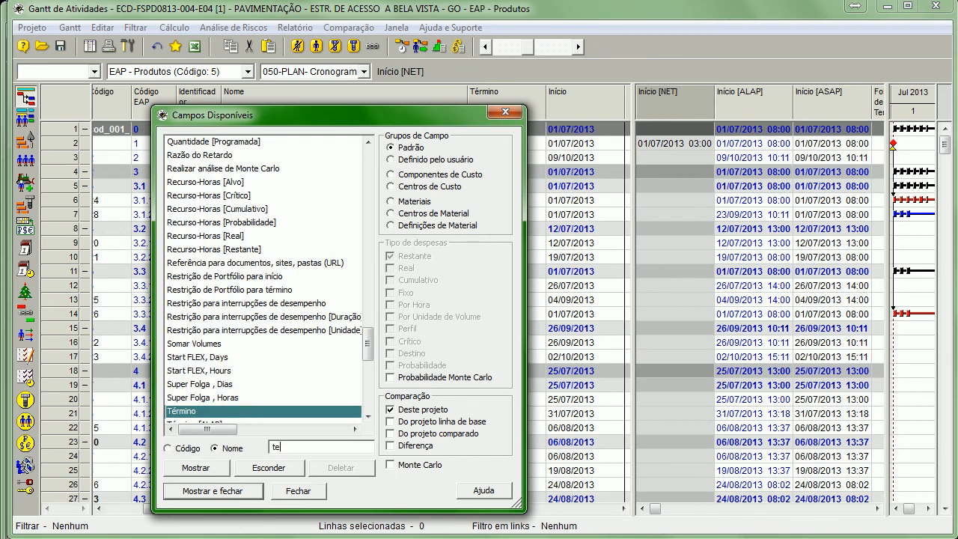
drag(367, 347, 367, 355)
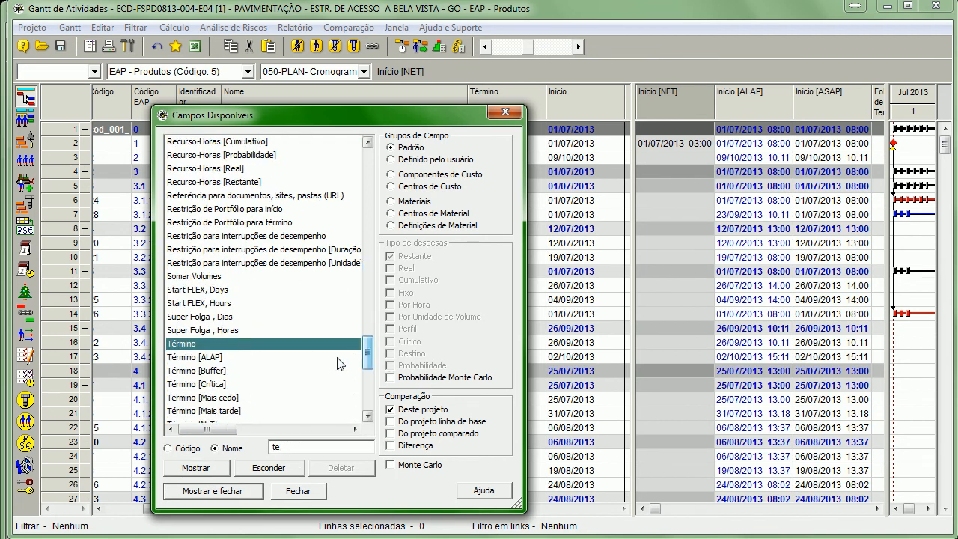
click(263, 360)
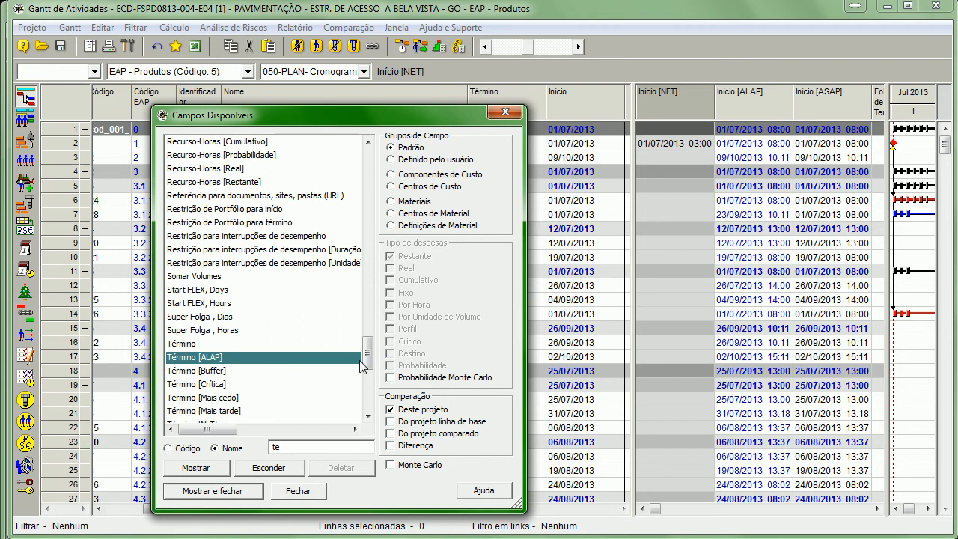
drag(367, 350, 369, 370)
click(217, 290)
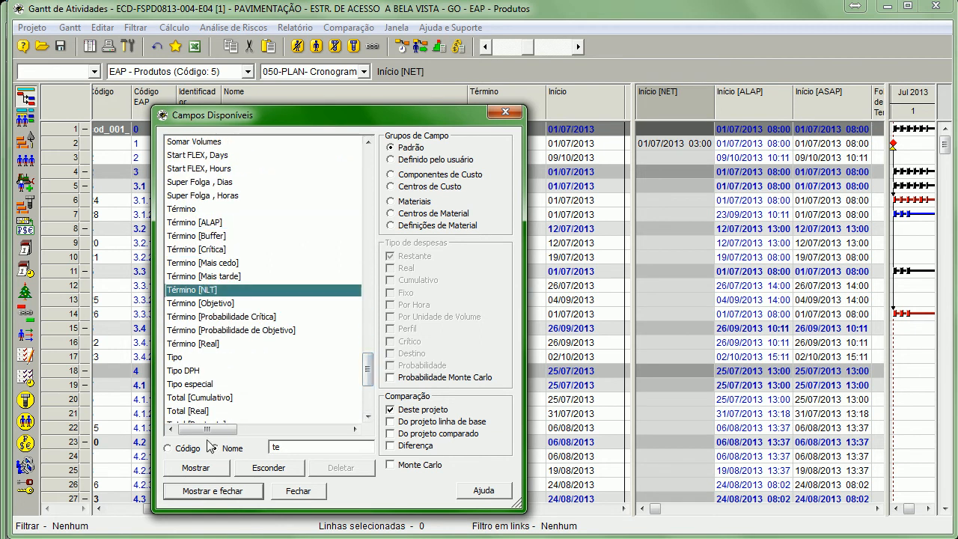
click(212, 490)
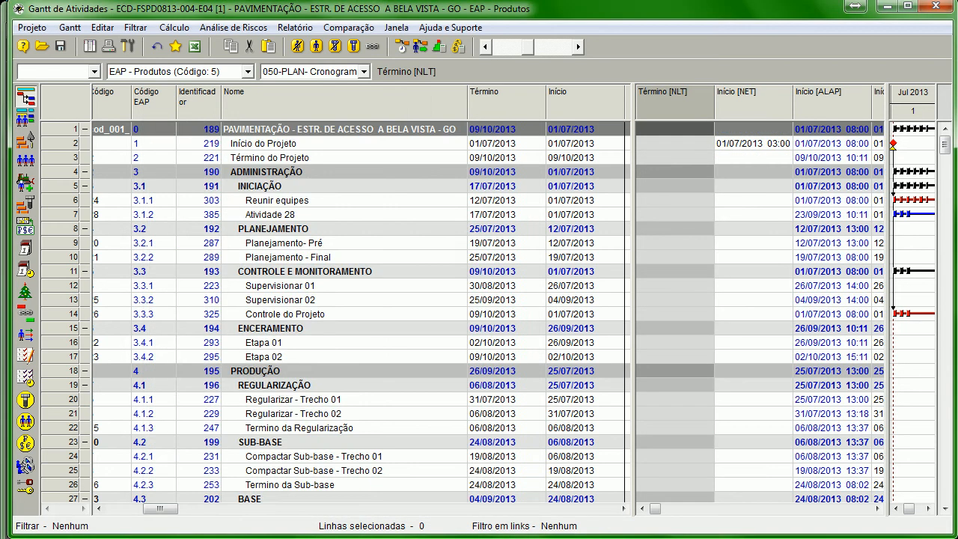
Step: Widen the first table section, open its available fields, find "tipo" and add the Tipo DPH column
drag(629, 212, 770, 212)
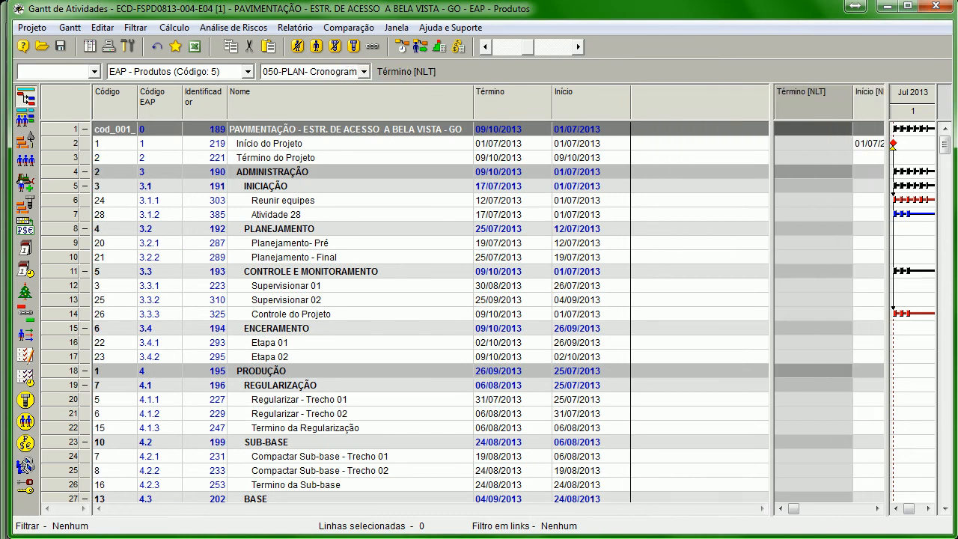
right_click(702, 120)
click(713, 122)
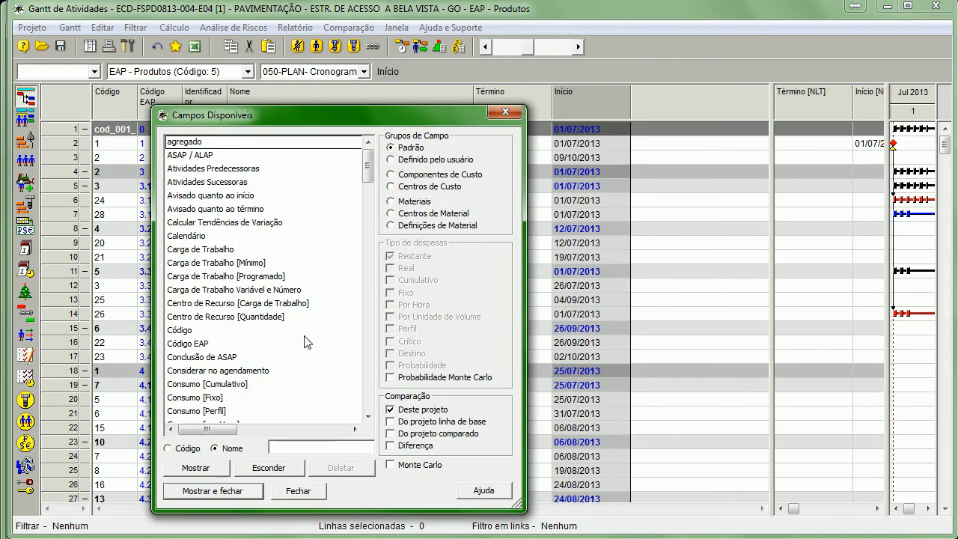
click(288, 386)
text(tipo)
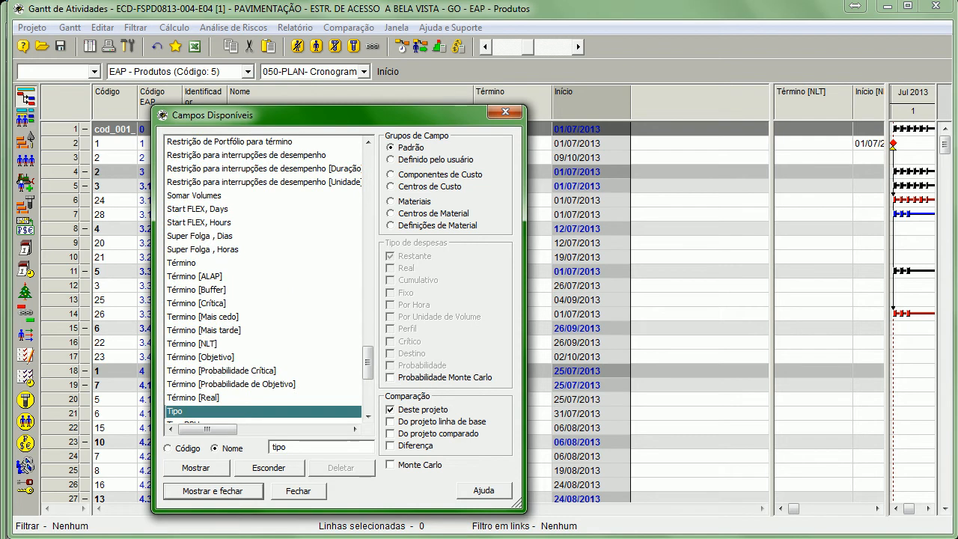
click(368, 415)
click(245, 385)
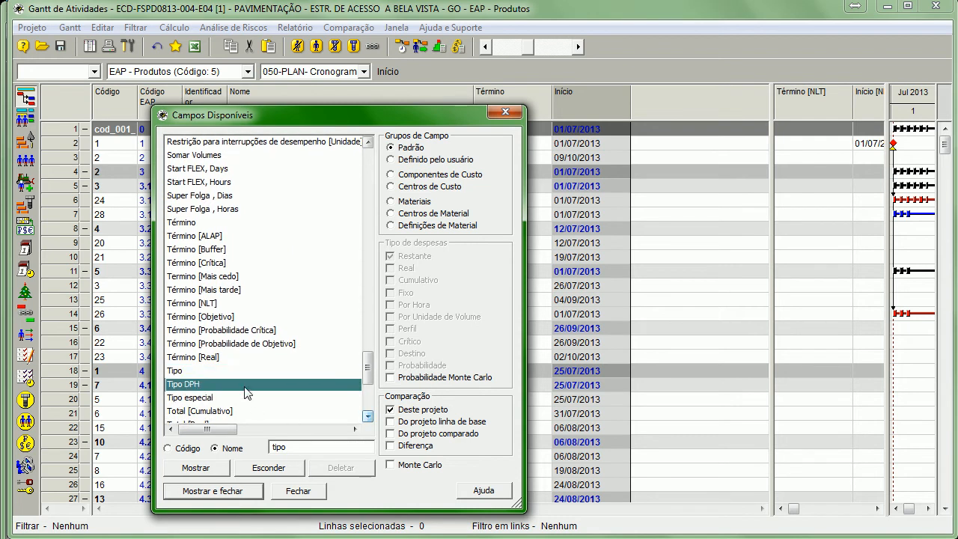
click(227, 470)
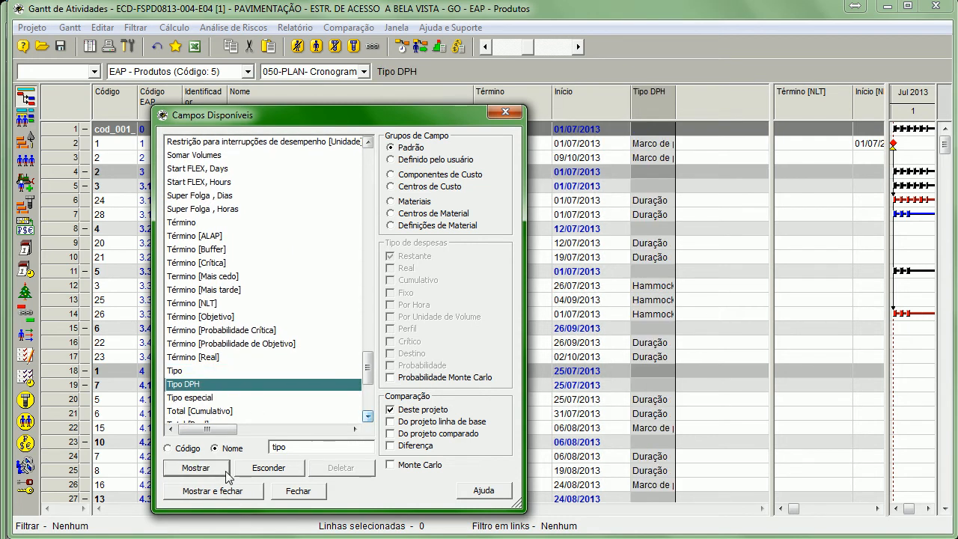
Step: Find the duration fields with "dura" and add the Duração, Dias [Restante] and Duração, Horas [Restante] columns
click(232, 398)
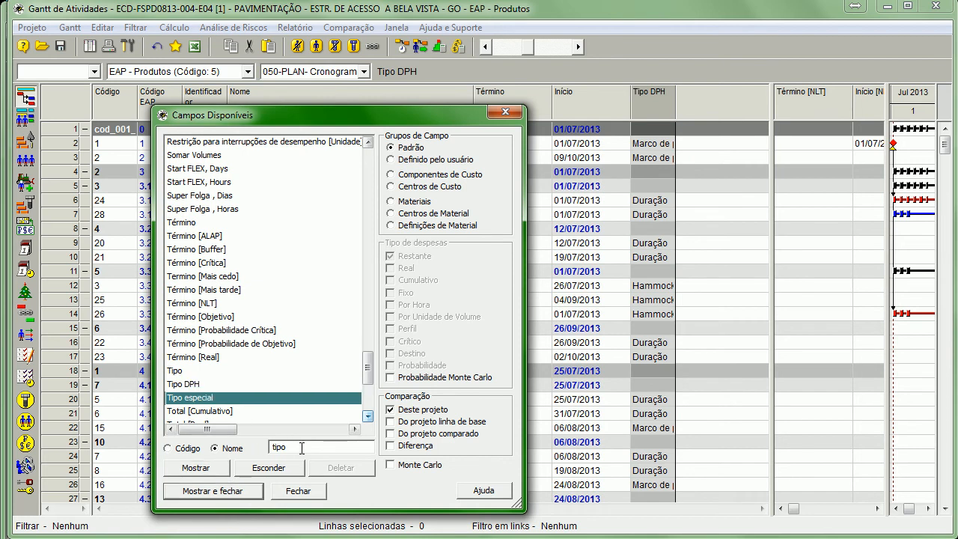
key(Tab)
text(dura)
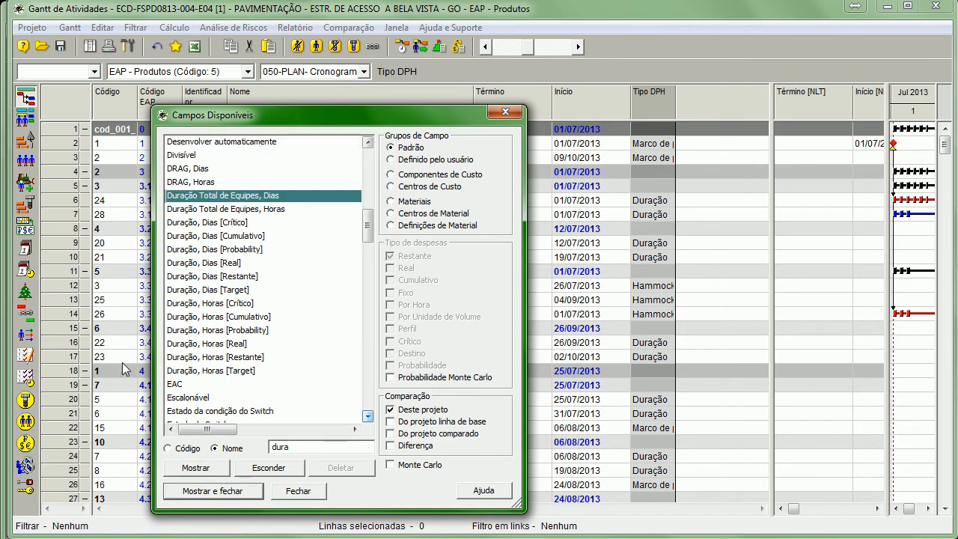
click(226, 277)
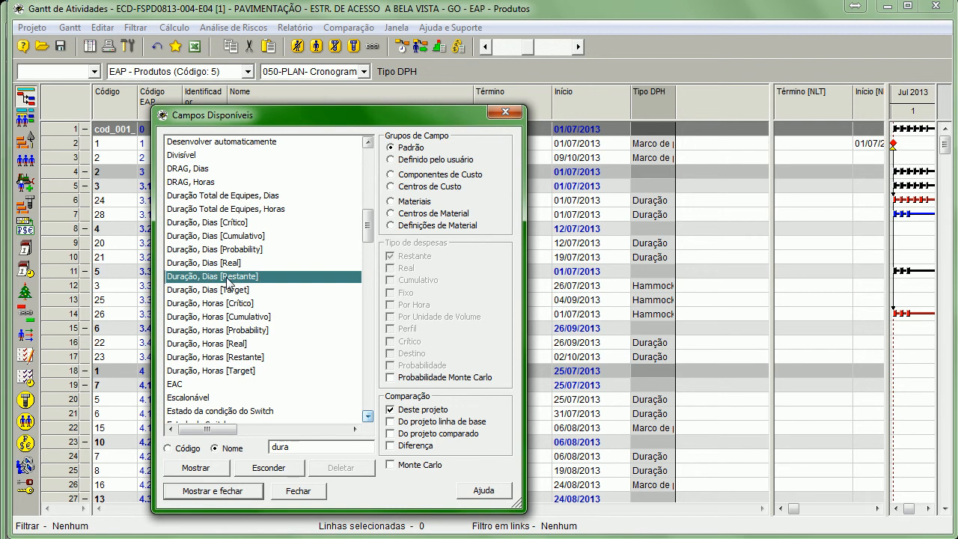
ctrl+click(233, 358)
click(222, 470)
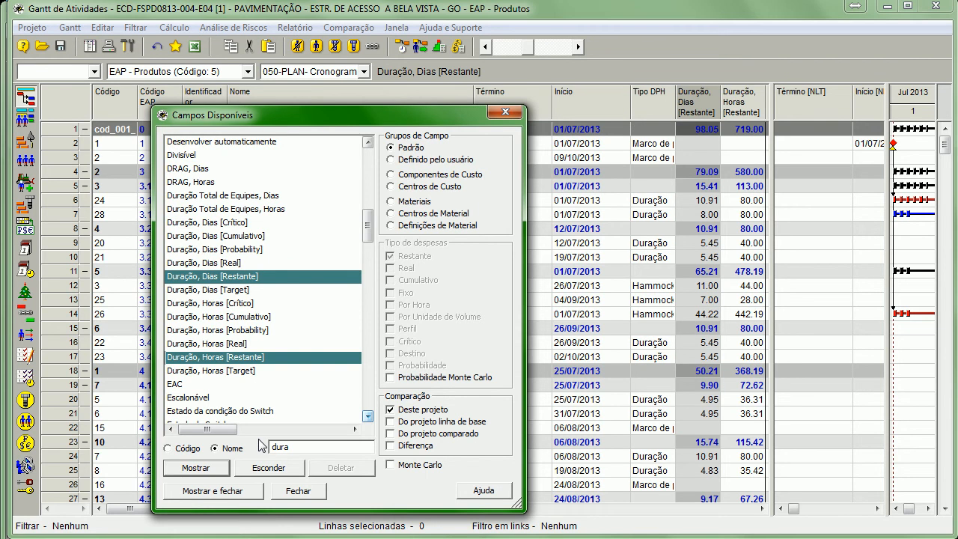
Step: Find the calendar field with "cal", add the Calendário column, and close the available fields list
click(274, 446)
key(BackSpace)
key(BackSpace)
key(BackSpace)
key(BackSpace)
text(ca)
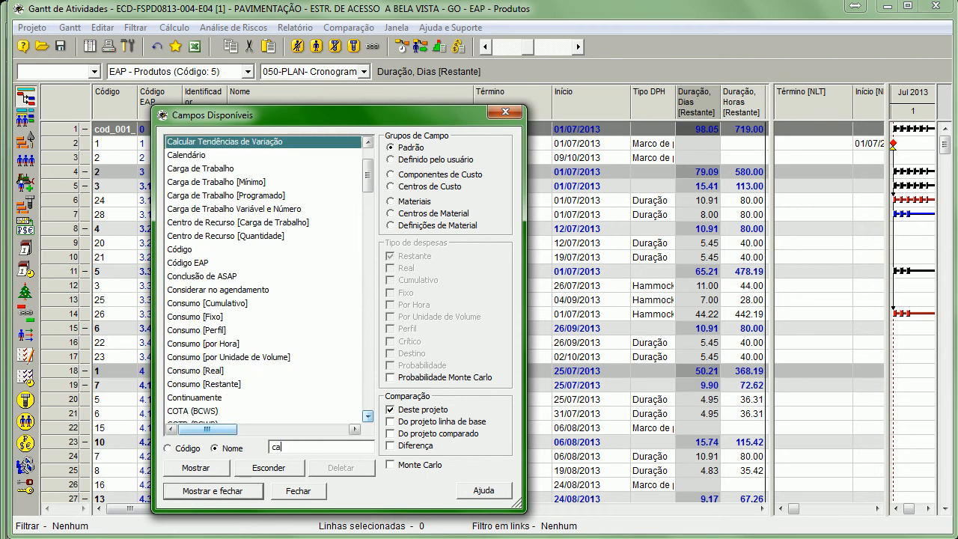
text(l)
key(Down)
click(196, 468)
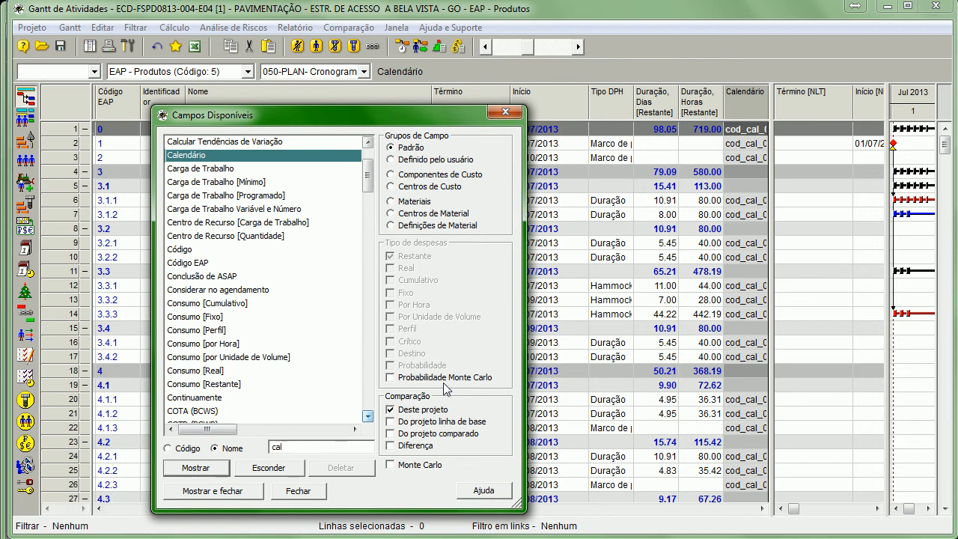
click(506, 112)
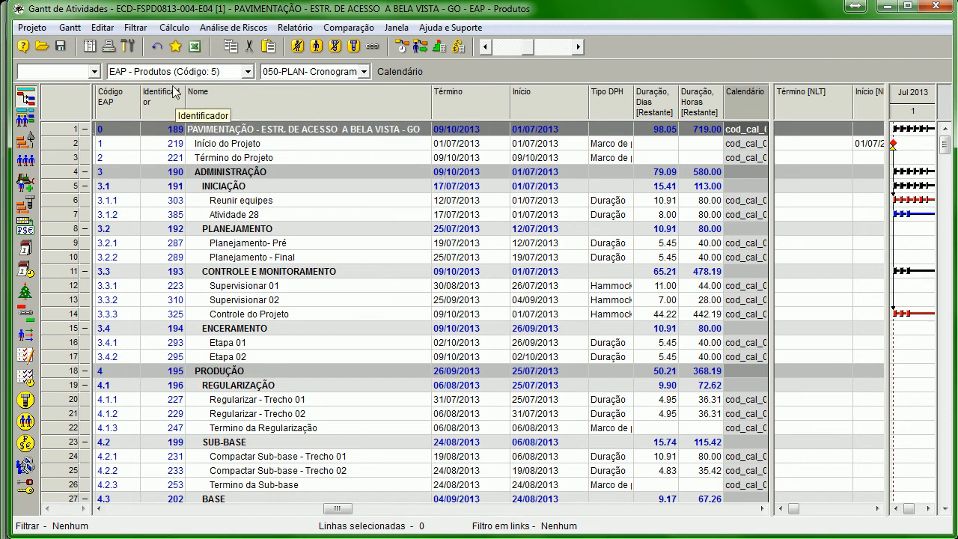
Step: Save the column configuration in the project as the current view
click(75, 30)
mouse_move(149, 85)
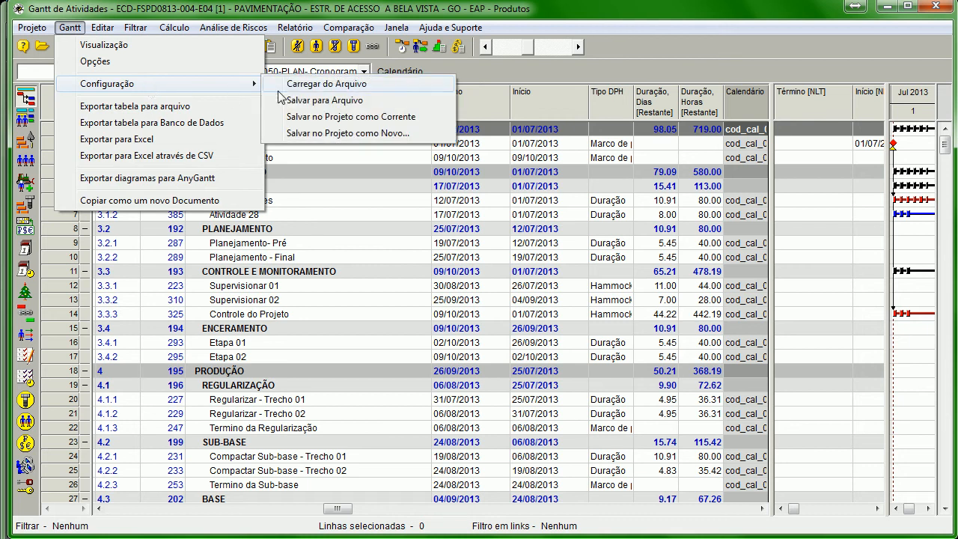
click(390, 122)
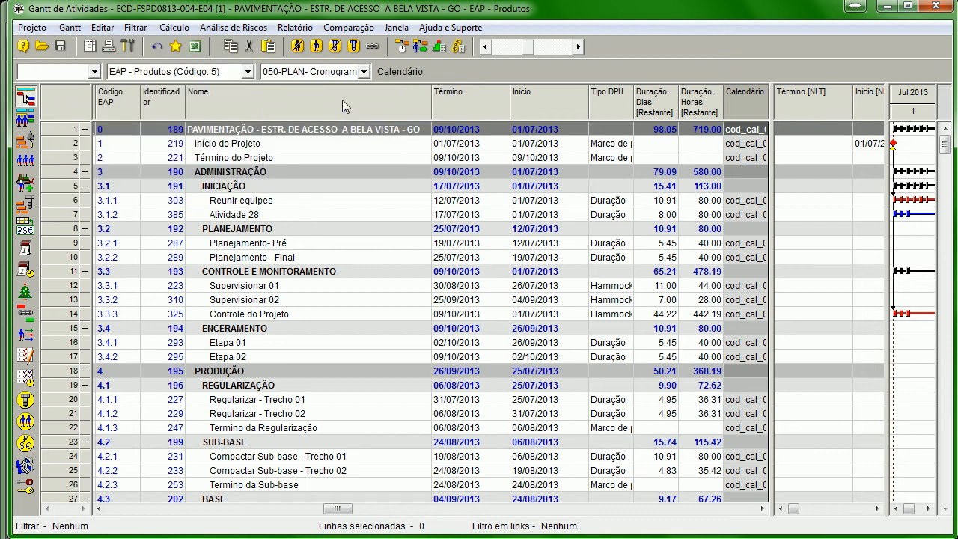
Step: Look at the 040-PLAN and 045-PLAN-Cronograma Restrinções views and return to the 050-PLAN- Cronograma view
click(310, 72)
click(294, 89)
click(288, 75)
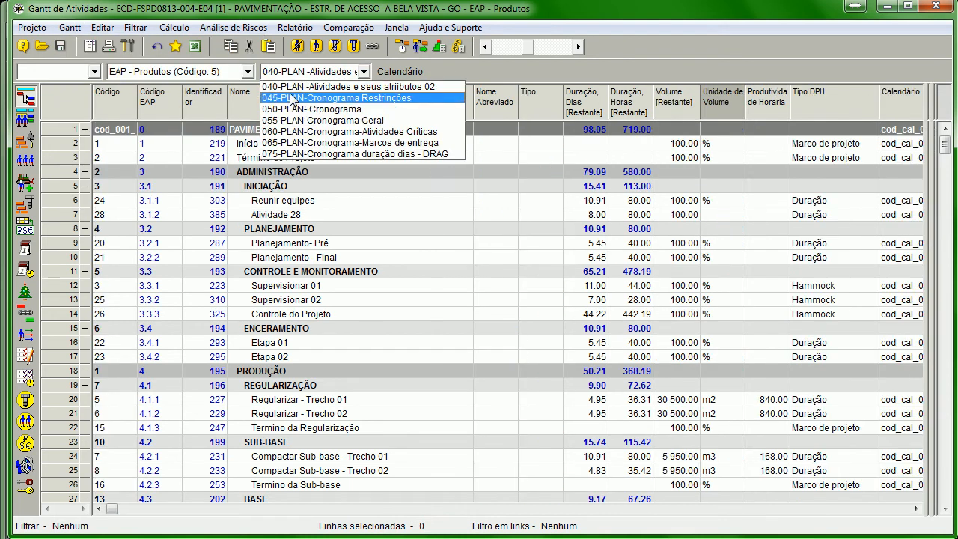
click(290, 98)
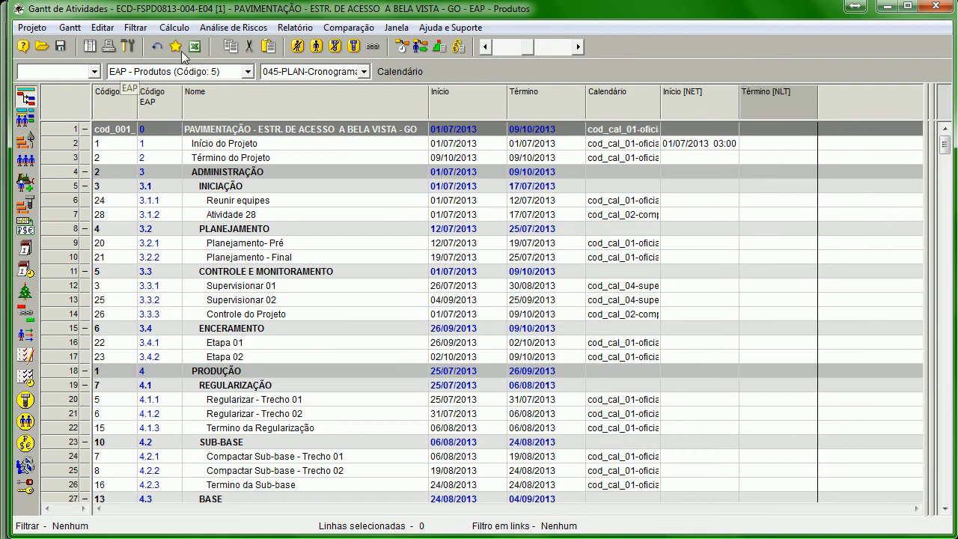
click(304, 79)
click(305, 97)
click(298, 69)
click(314, 120)
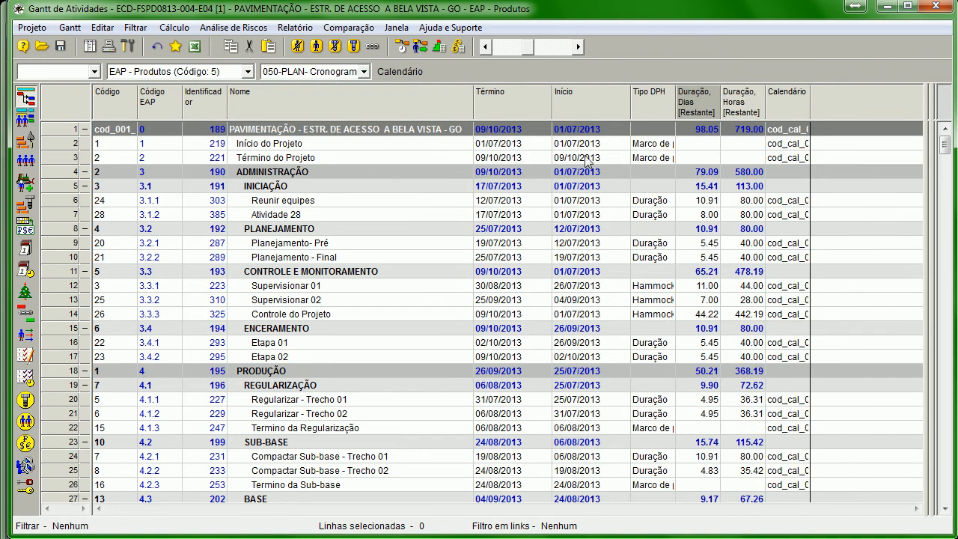
Step: Bring the second table section back into view and give the first section enough width to show its Calendário column
drag(925, 229, 395, 343)
drag(637, 328, 804, 329)
drag(139, 511, 632, 512)
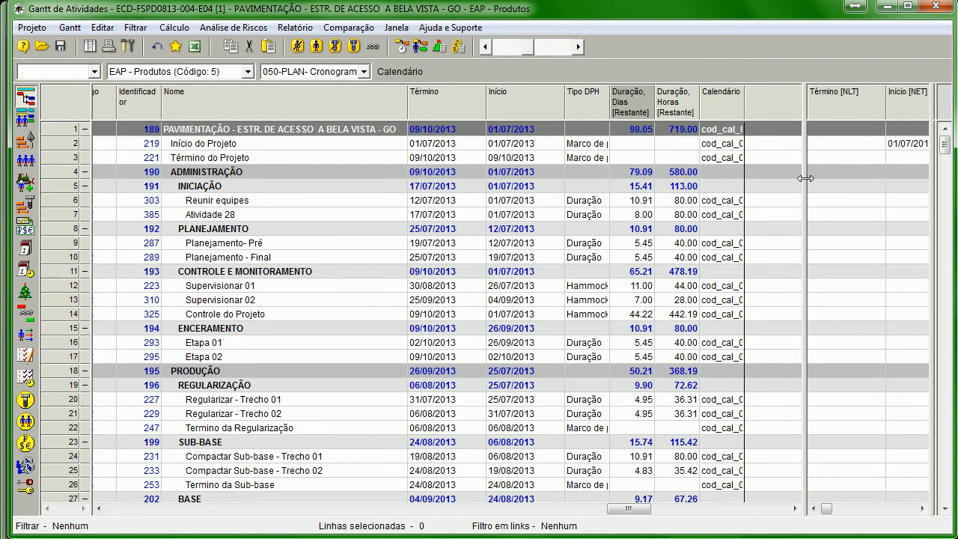
Step: Reorder the first section's columns after Nome as Tipo DPH, both remaining durations, Calendário, Início and Término
drag(602, 109, 401, 116)
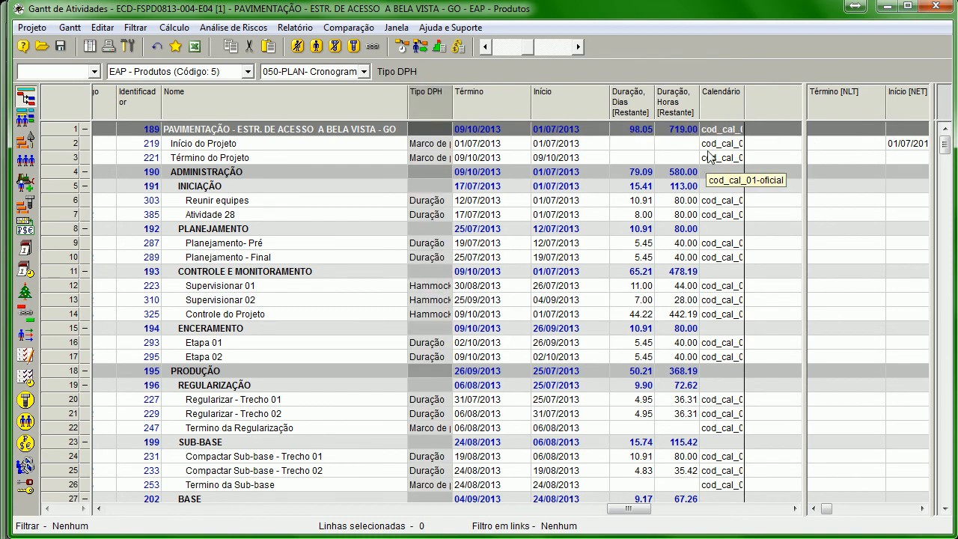
click(645, 107)
drag(482, 92, 455, 98)
drag(673, 105, 500, 101)
drag(720, 101, 546, 101)
drag(636, 105, 590, 101)
Step: Enlarge the second table section, move Término [NLT] and Início [NET] after the total slack column, and widen the slack column
drag(804, 159, 415, 236)
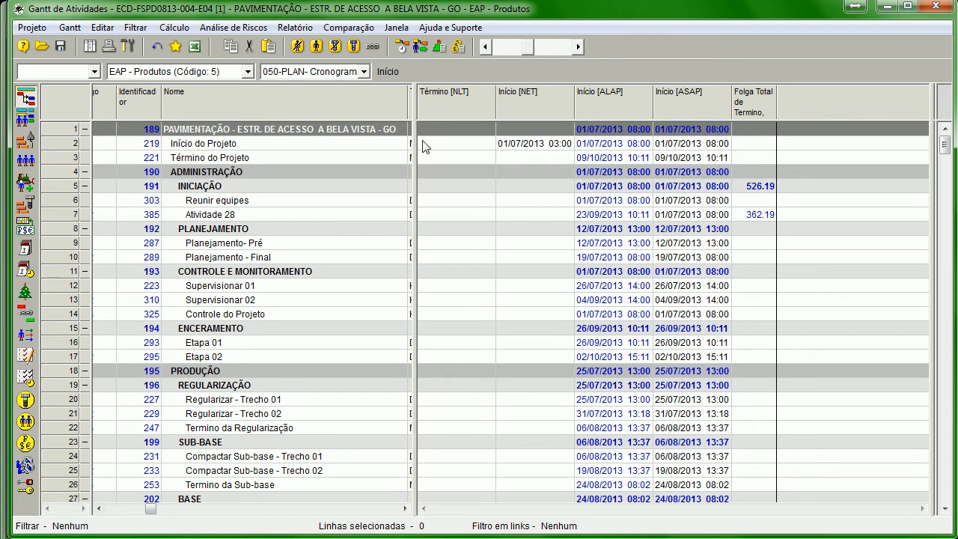
drag(470, 109, 778, 95)
drag(619, 114, 652, 114)
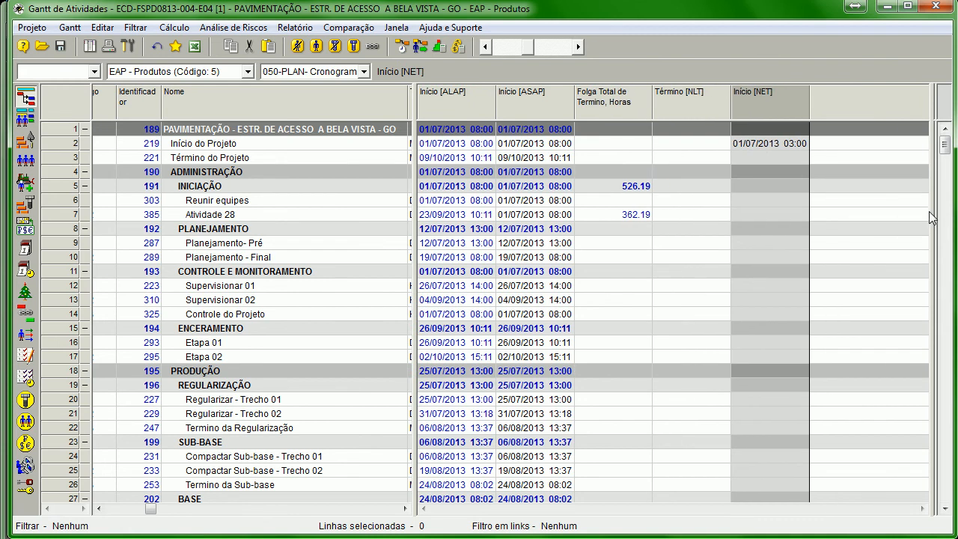
Step: Narrow both table sections so the names, start dates and slack sit beside a wide July–August Gantt chart
drag(932, 212, 812, 213)
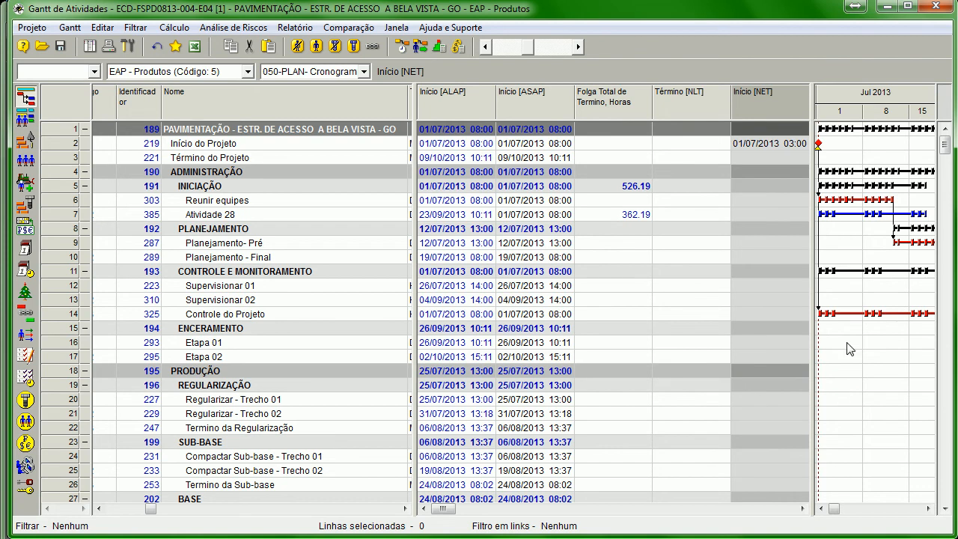
drag(944, 144, 944, 247)
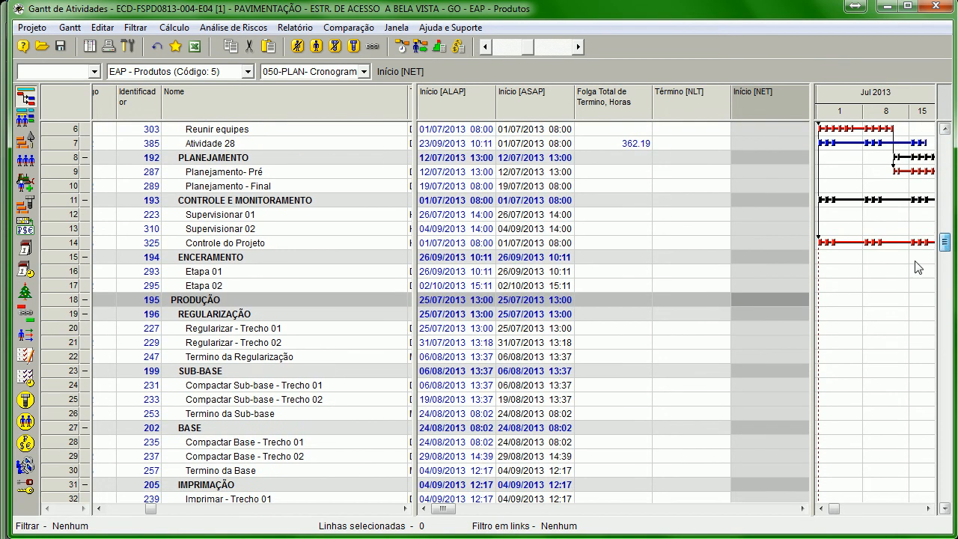
drag(415, 453, 277, 445)
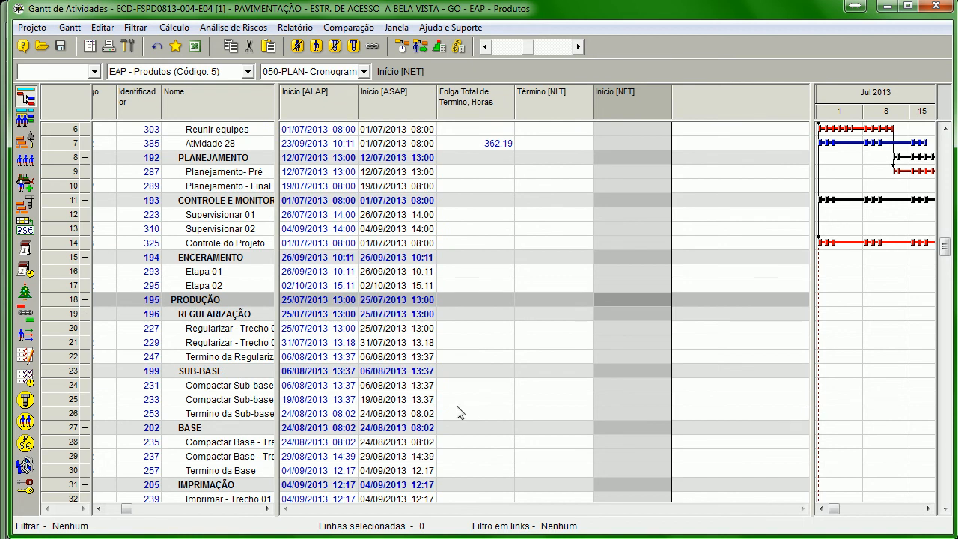
drag(810, 392, 547, 421)
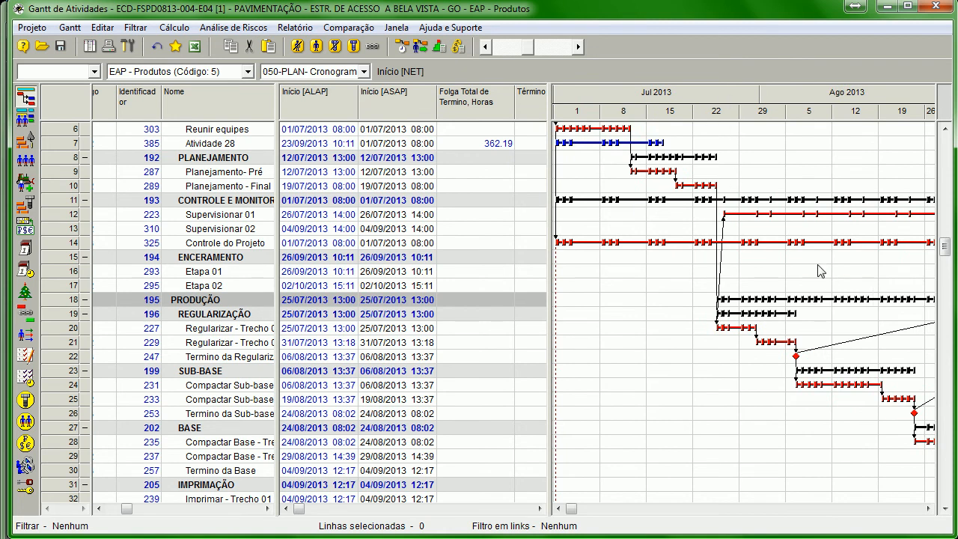
Step: Link Atividade 28 to Planejamento- Pré in the Gantt chart, reschedule the project with the existing scheduling options, and close the report
drag(647, 143, 647, 176)
click(402, 46)
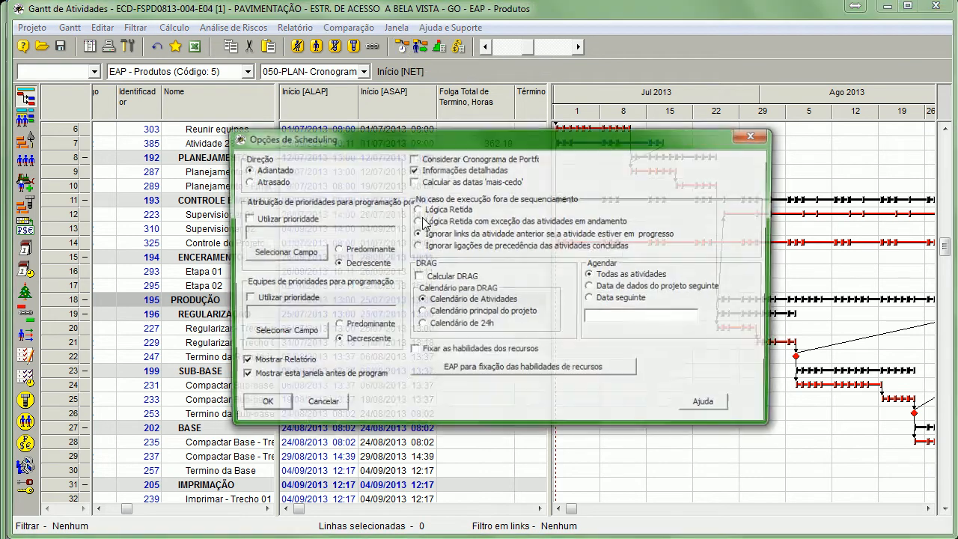
click(278, 407)
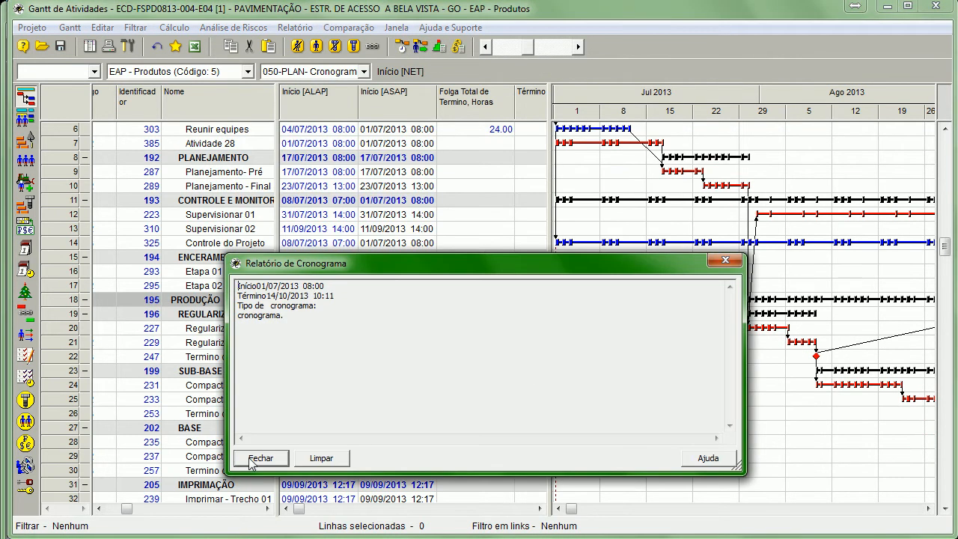
click(260, 458)
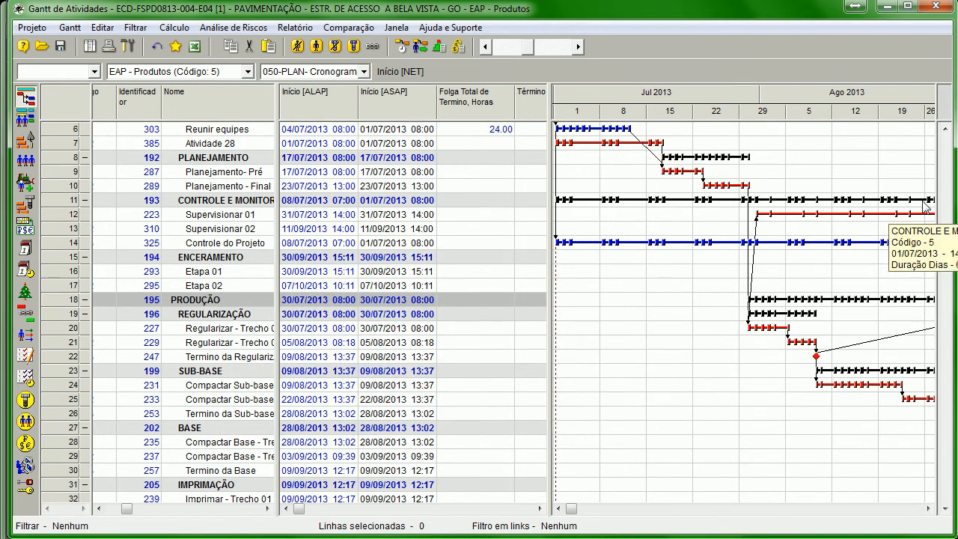
Step: Check the total slack in hours of the Reunir equipes activity after the rescheduling
scroll(944, 247, up, 5)
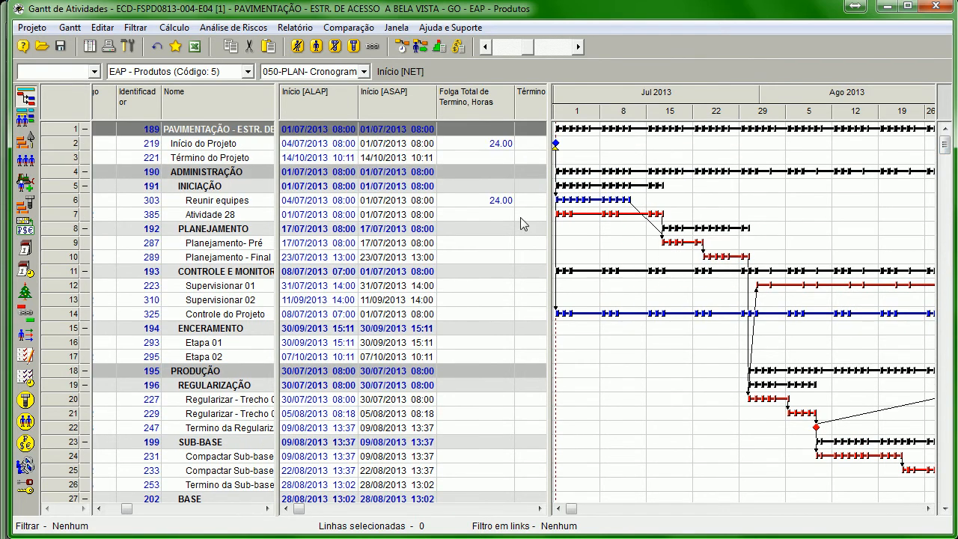
click(490, 205)
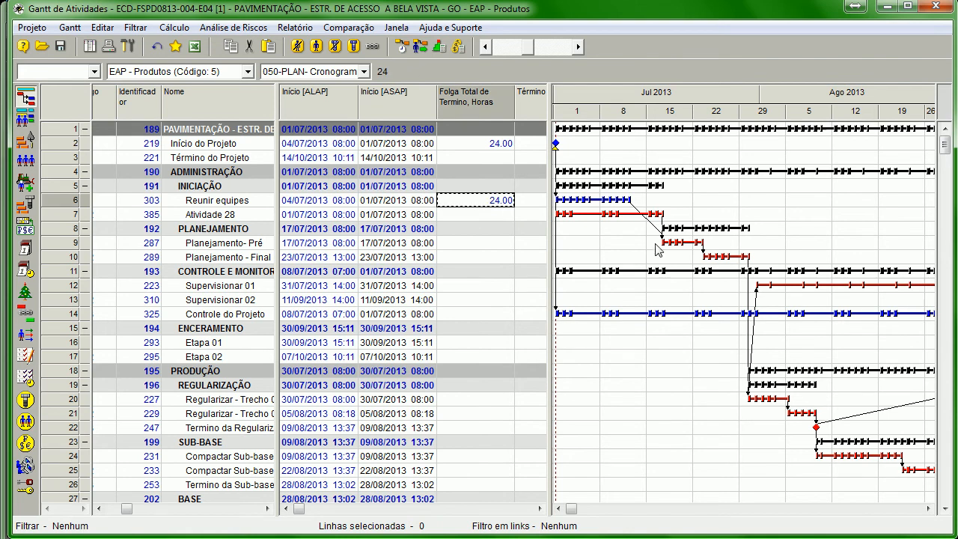
Step: Compare the ALAP and ASAP start dates of the Reunir equipes activity with its bar in the Gantt chart
mouse_move(612, 201)
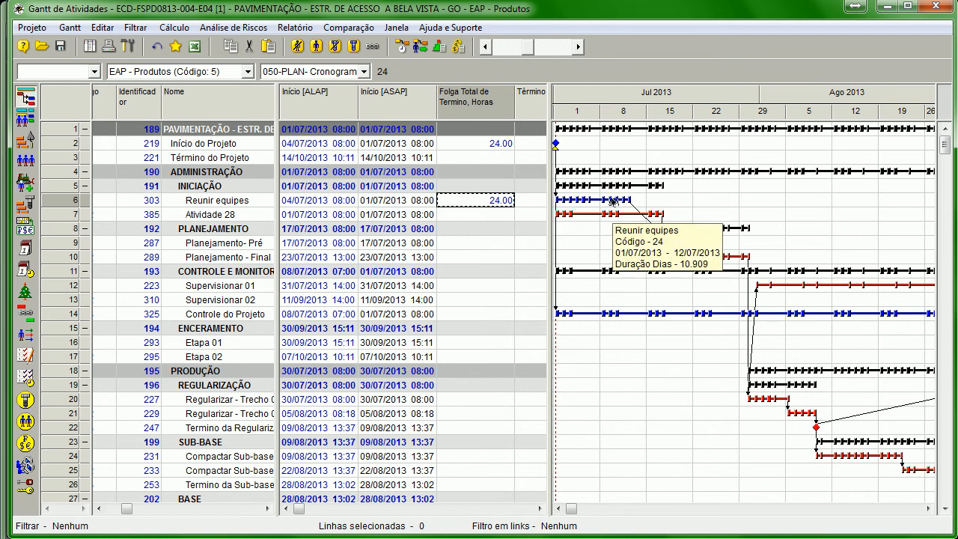
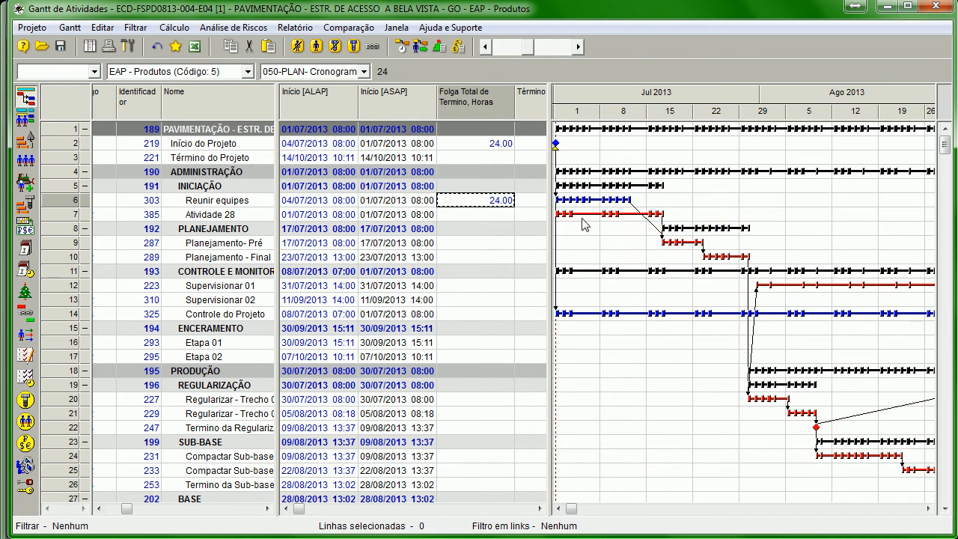
click(313, 106)
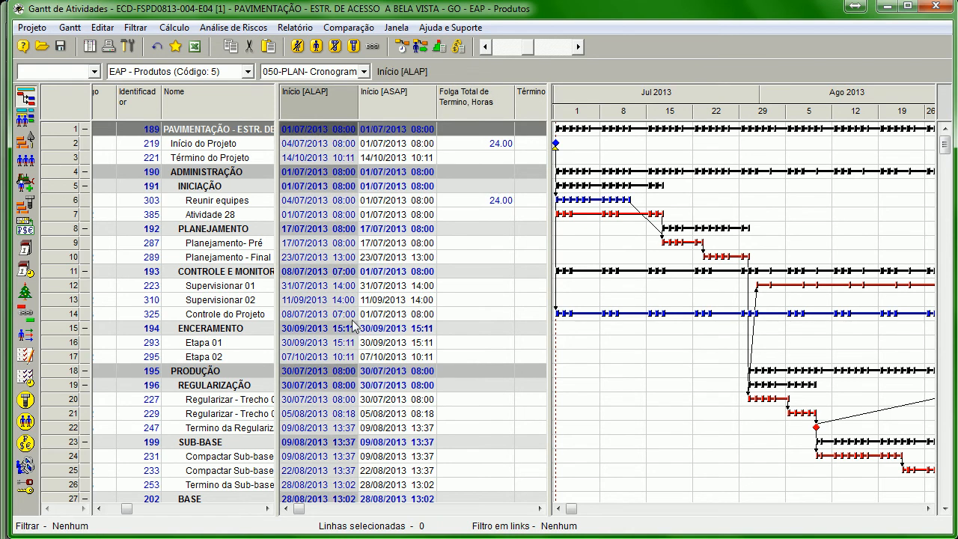
click(322, 202)
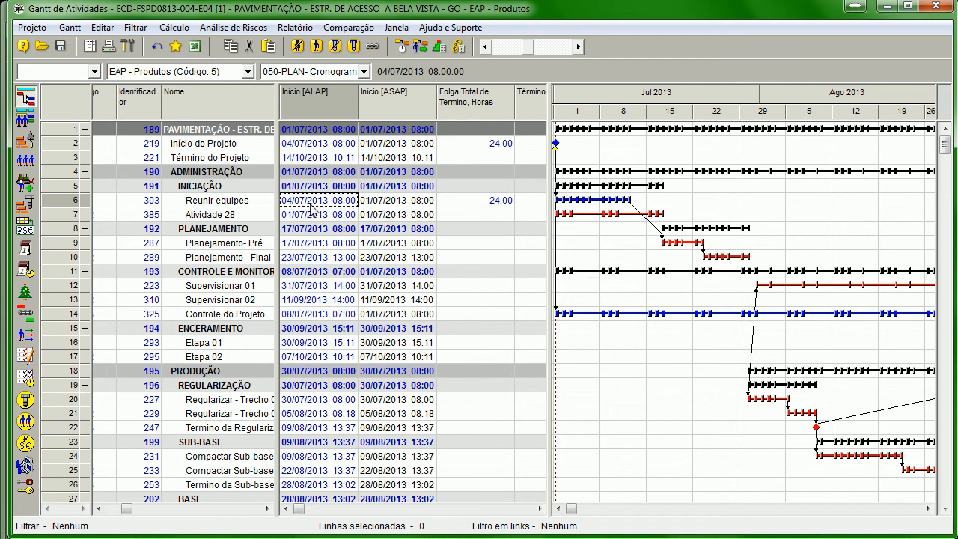
key(Right)
Step: Resize both table sections to show the start, ALAP start, ASAP start and total slack columns, comparing their values for Reunir equipes
drag(279, 215, 502, 232)
drag(175, 510, 397, 516)
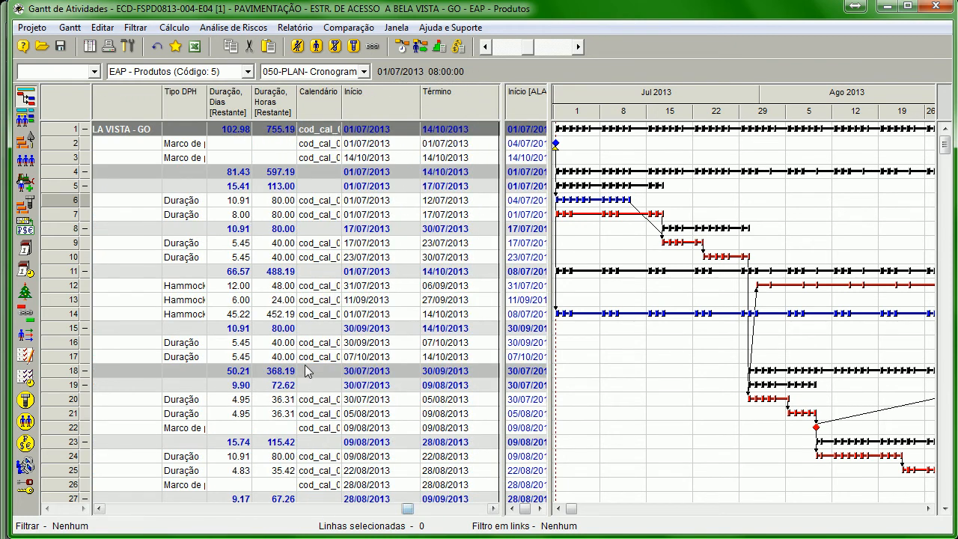
click(377, 201)
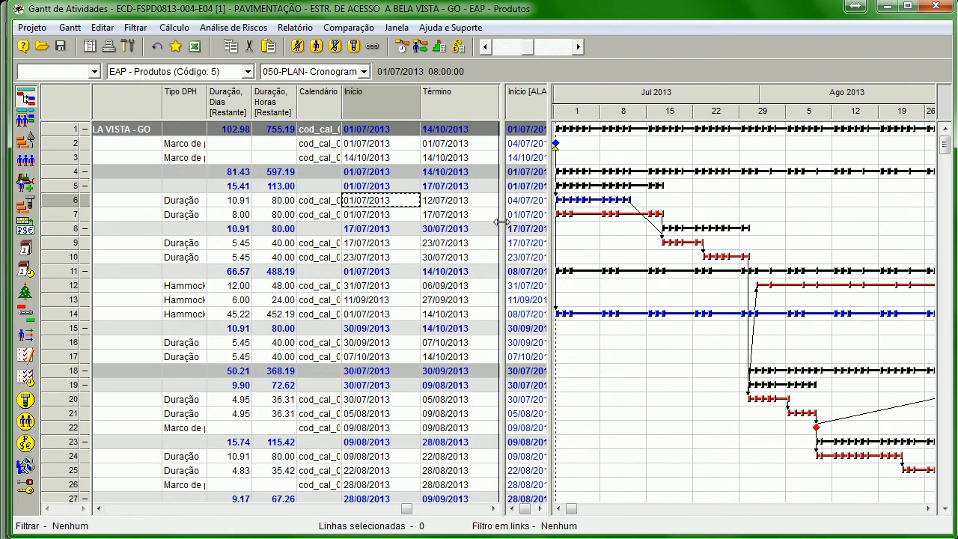
drag(499, 222, 424, 222)
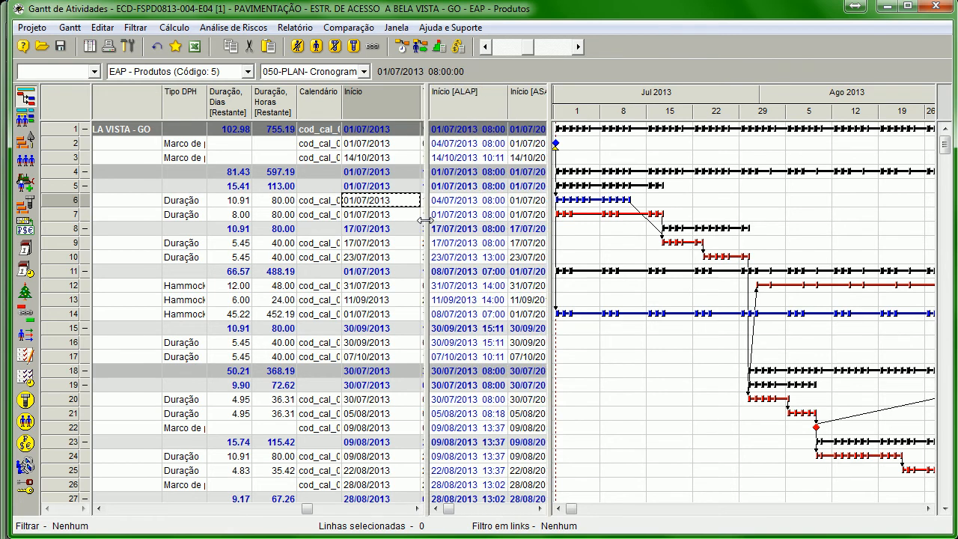
click(449, 200)
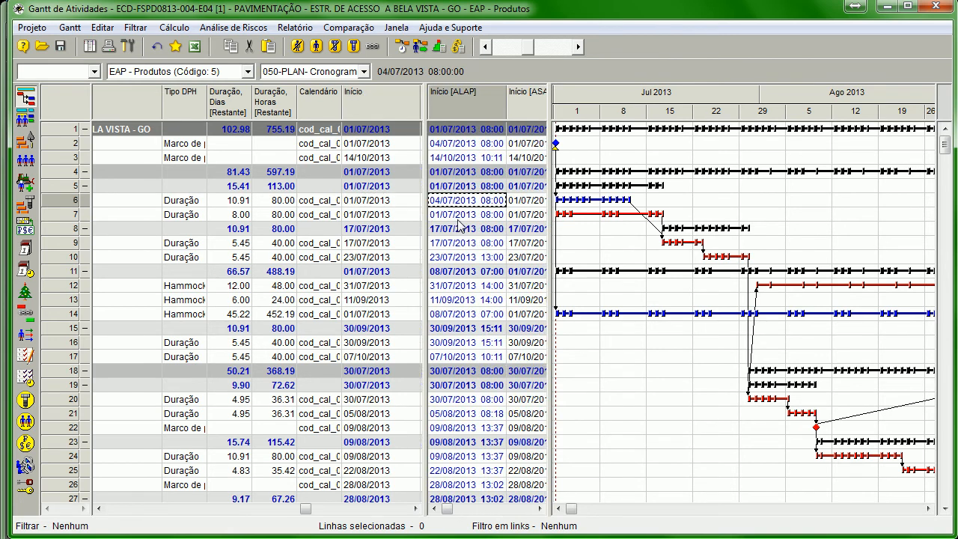
drag(549, 222, 688, 222)
click(633, 200)
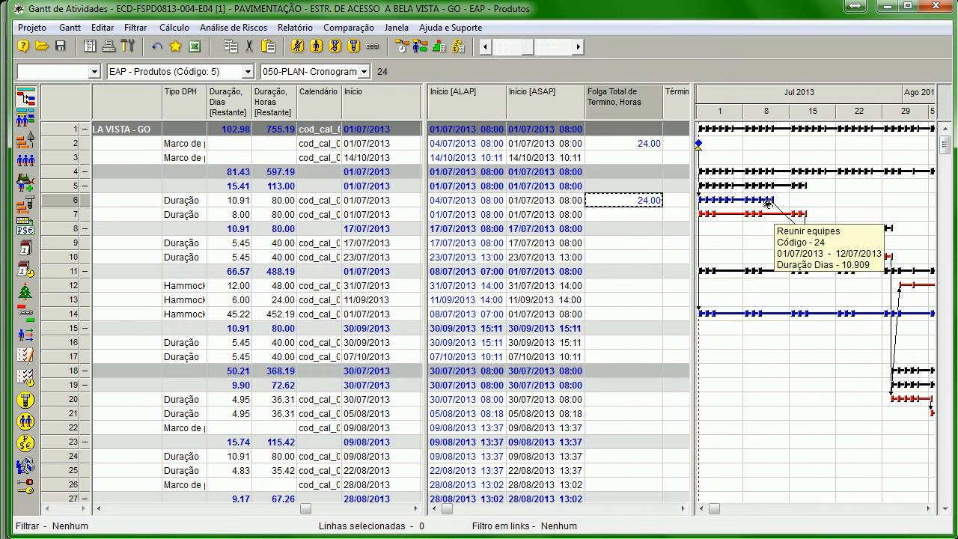
drag(690, 216, 678, 216)
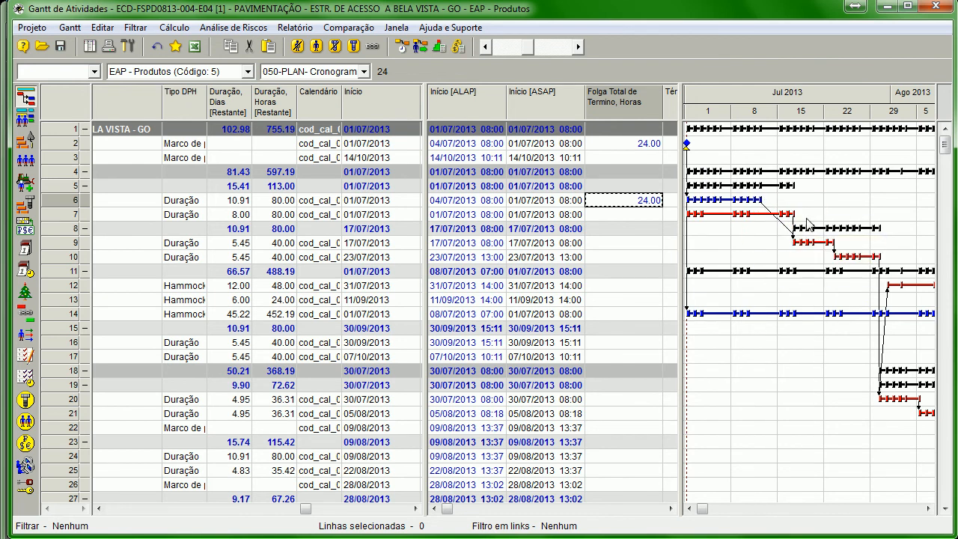
Step: Narrow the second table section and enable Cronograma ALAP in the Gantt diagram options
mouse_move(803, 280)
mouse_move(451, 510)
mouse_down()
mouse_move(561, 511)
mouse_move(447, 510)
mouse_up()
drag(679, 344, 645, 344)
click(364, 72)
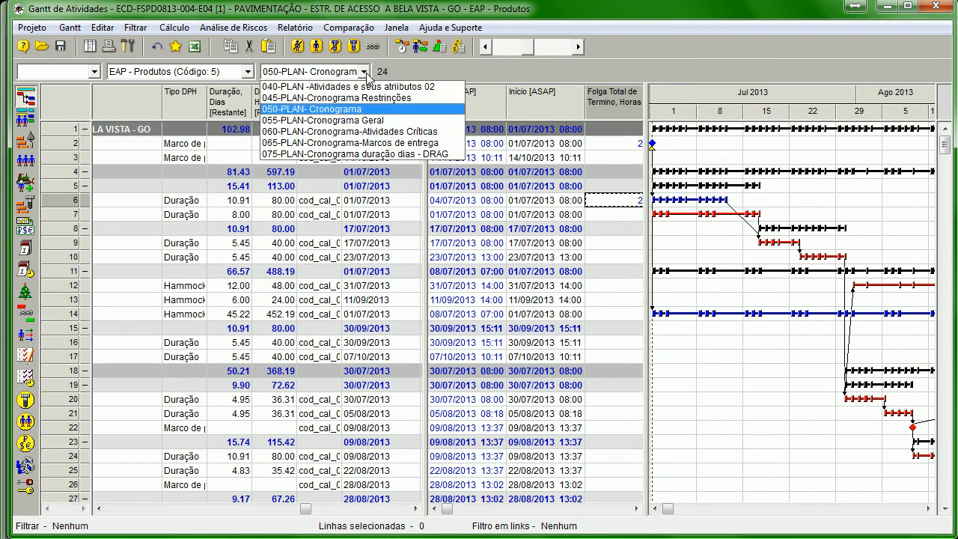
click(437, 72)
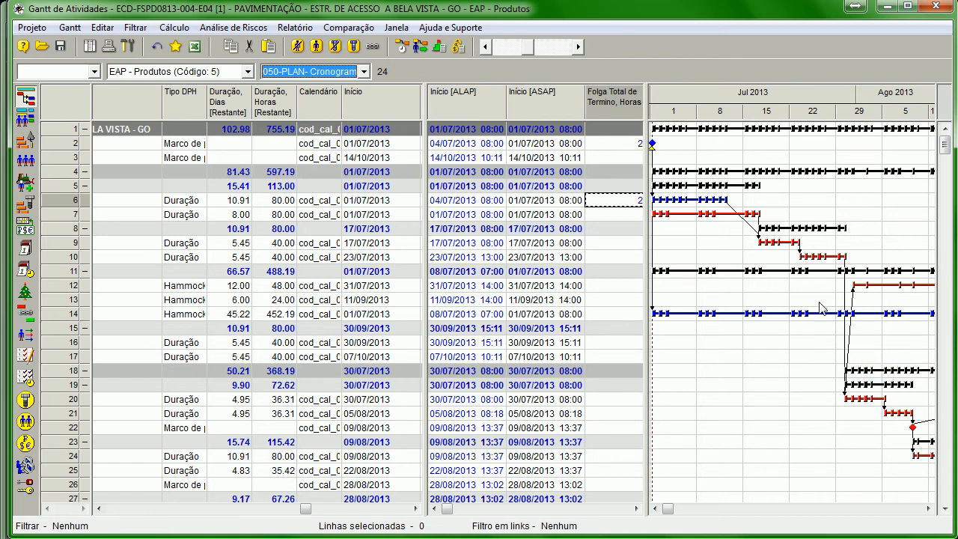
click(71, 28)
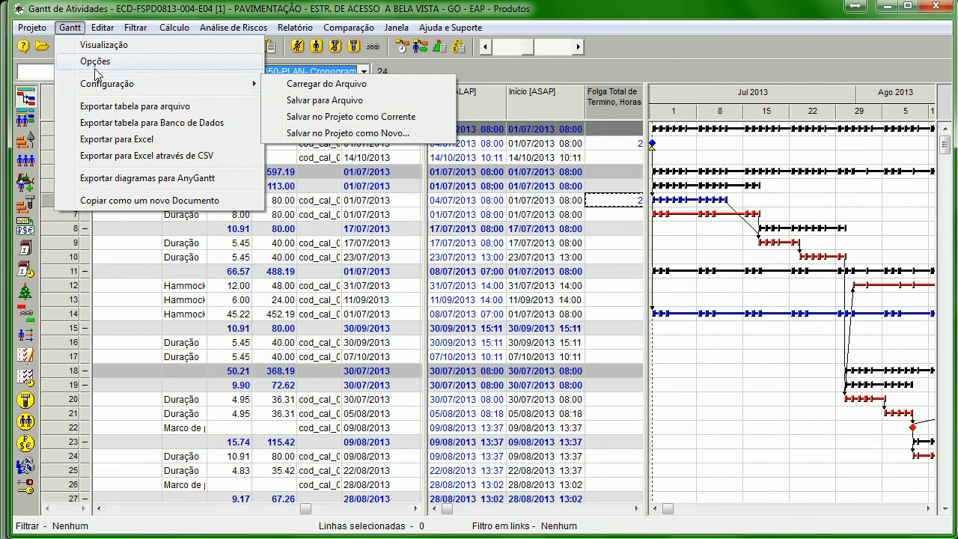
click(96, 62)
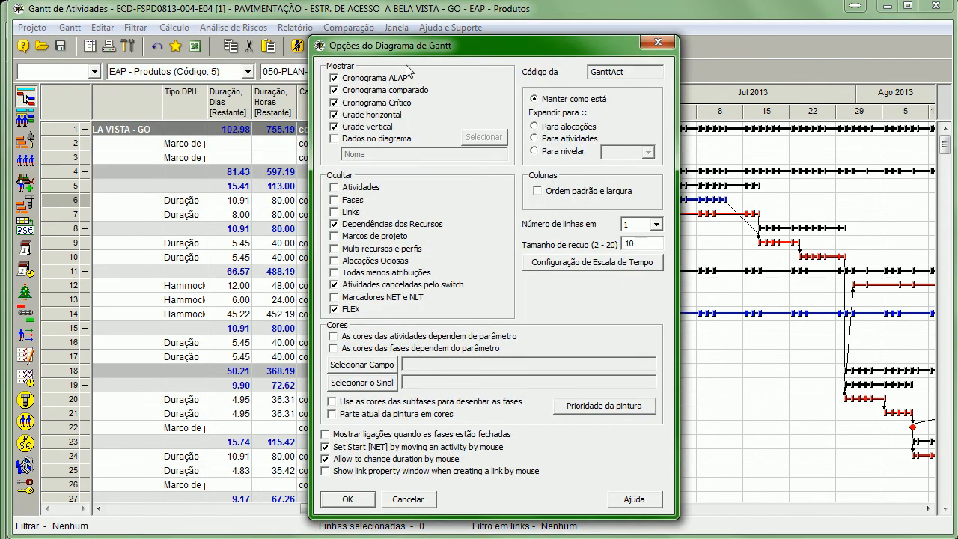
click(349, 501)
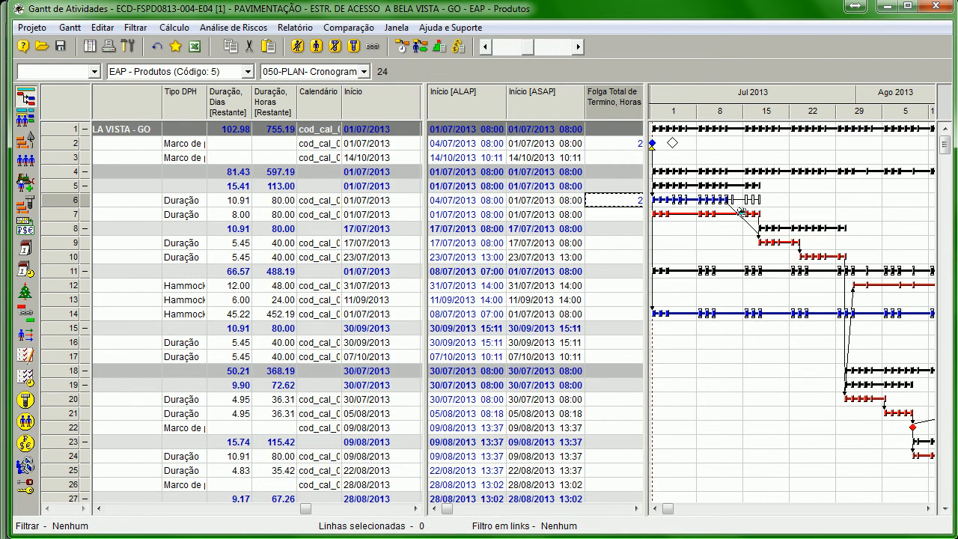
Step: Reschedule the project with the existing scheduling options and close the report
click(405, 47)
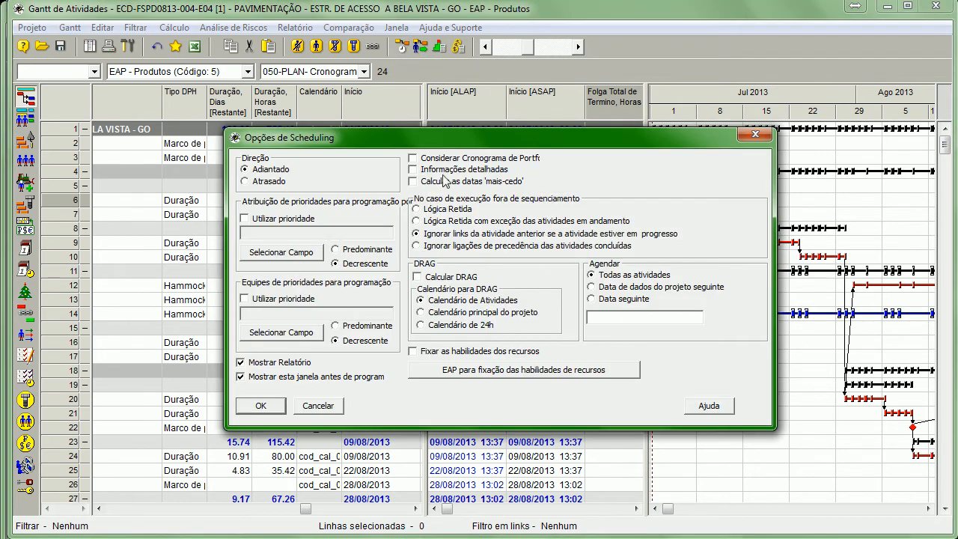
click(260, 405)
click(260, 458)
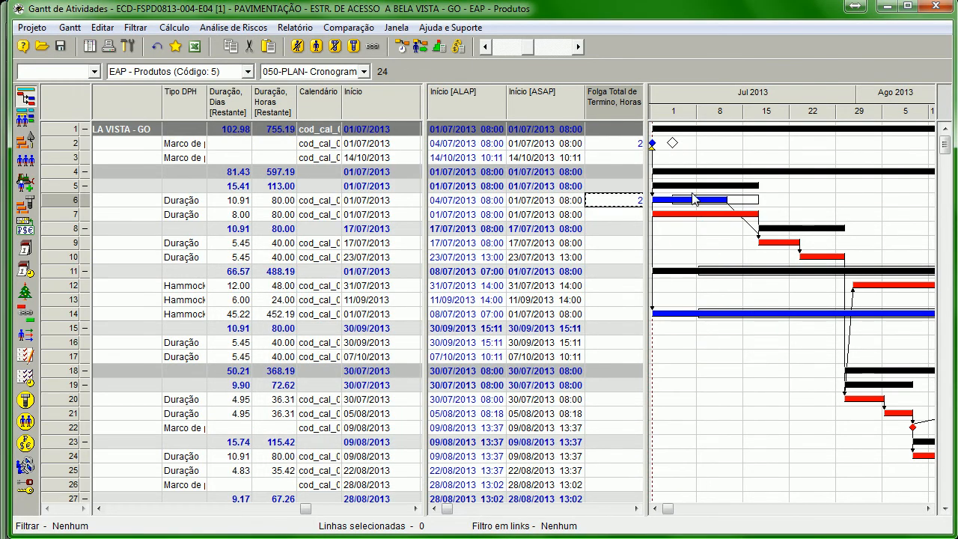
Step: Link Início do Projeto to Atividade 28 in the Gantt chart and recalculate the schedule
drag(666, 509, 620, 519)
mouse_move(653, 144)
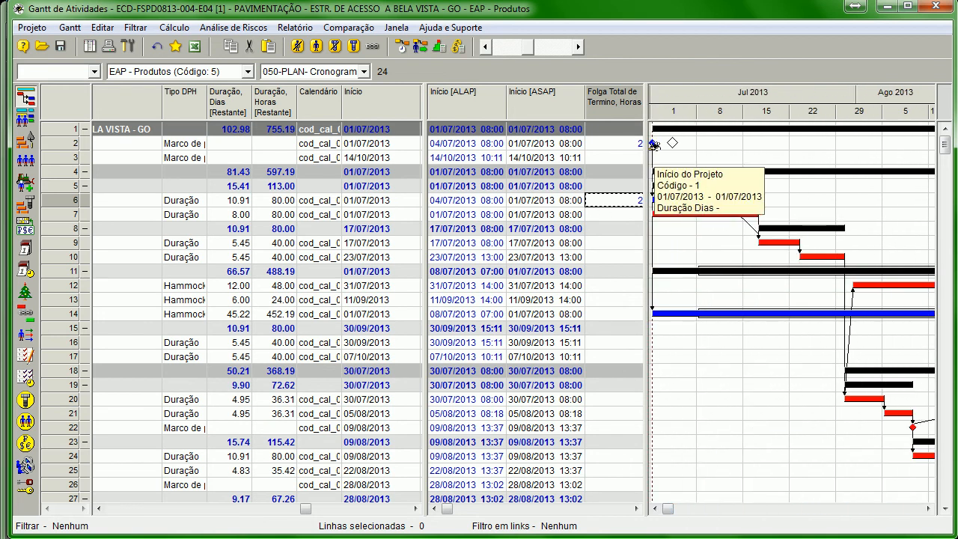
click(420, 46)
click(258, 462)
click(249, 462)
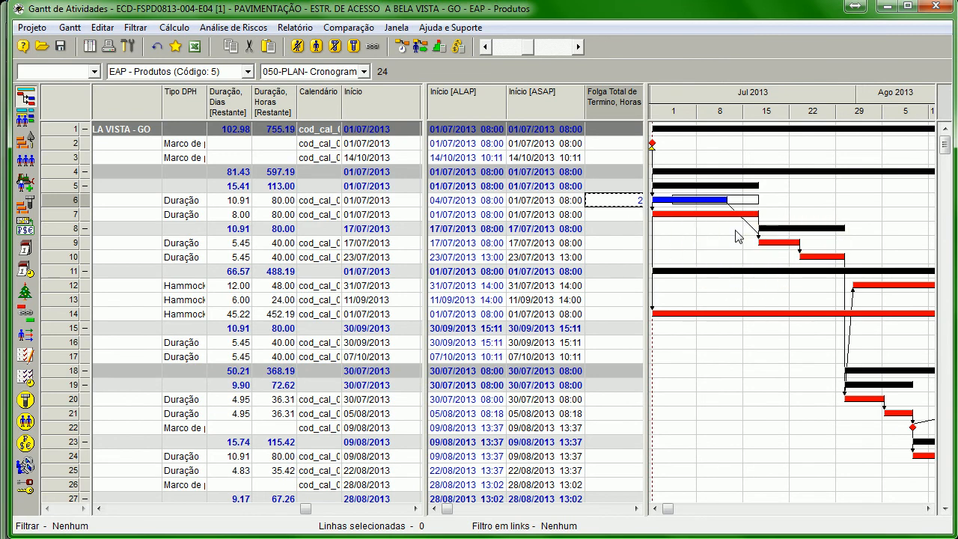
Step: Examine the critical activities and the ALAP outline of Reunir equipes along the recalculated Gantt chart
drag(666, 509, 689, 509)
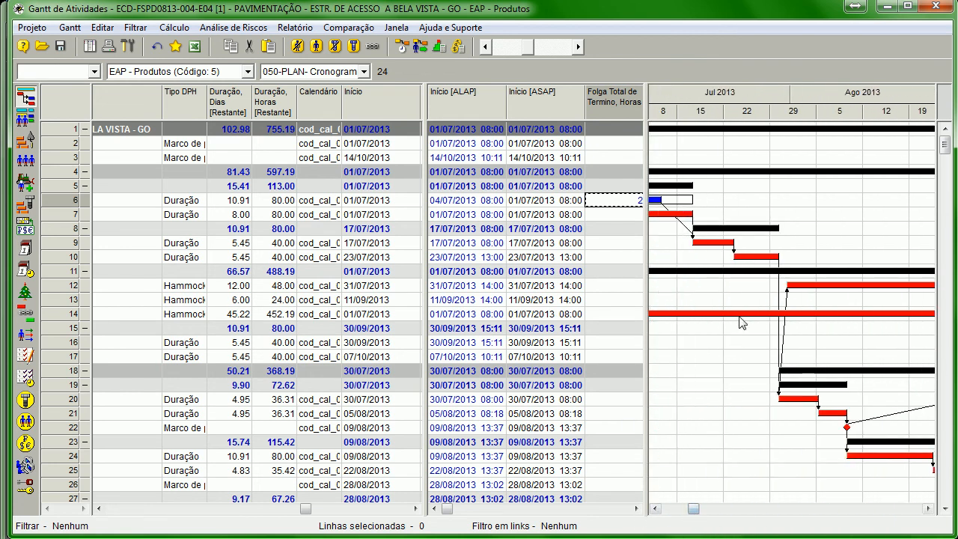
scroll(753, 324, down, 6)
scroll(753, 487, up, 6)
drag(695, 509, 666, 509)
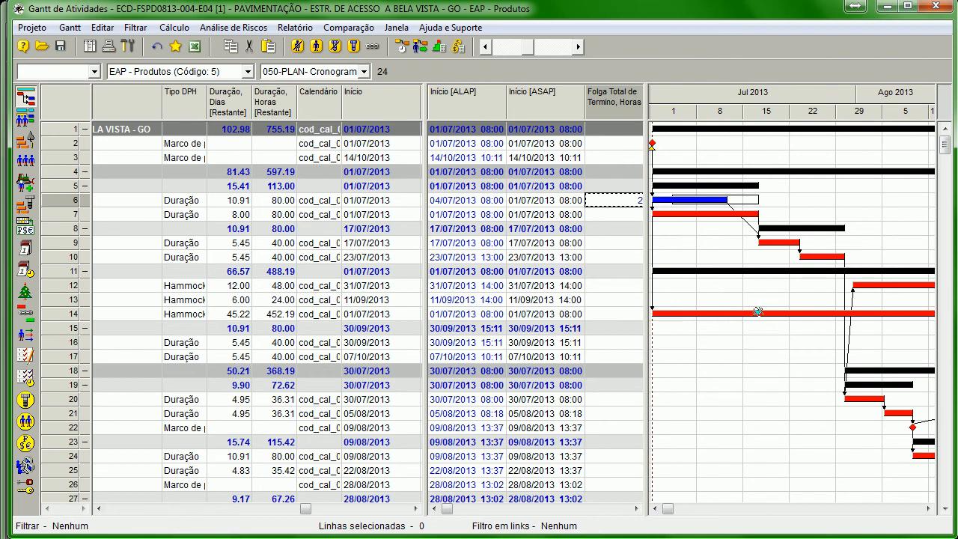
mouse_move(689, 258)
Step: Switch to the 055-PLAN-Cronograma Geral view and hide the phases (Fases) in the Gantt diagram options
click(289, 72)
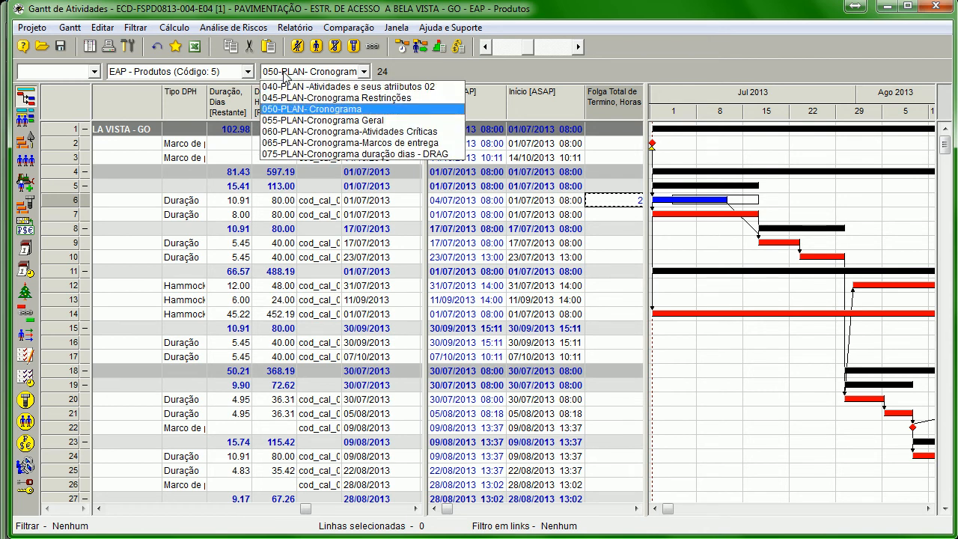
click(296, 123)
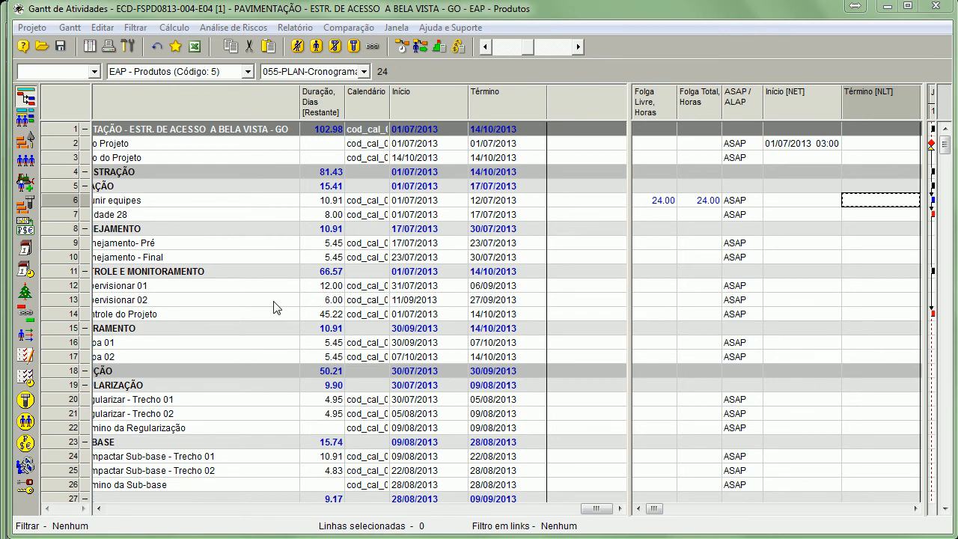
click(180, 509)
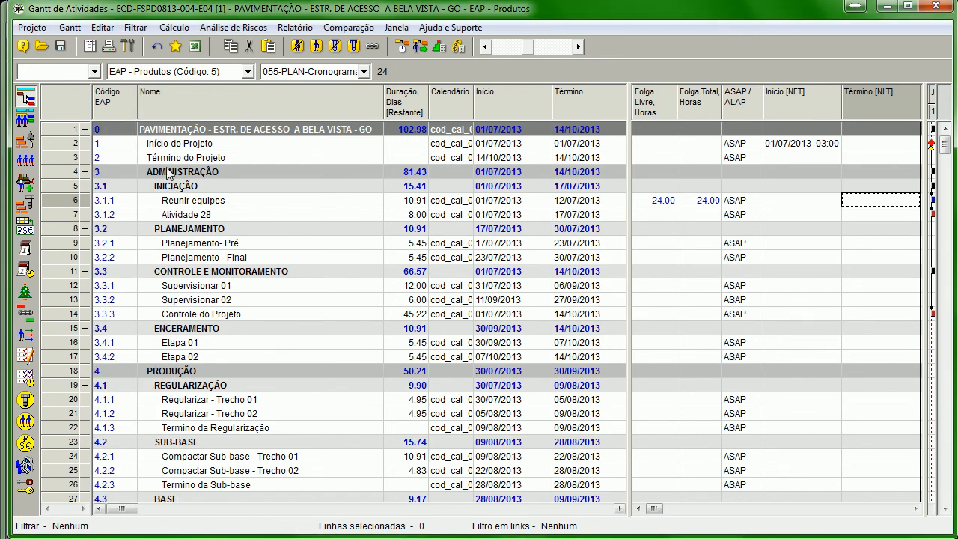
click(68, 27)
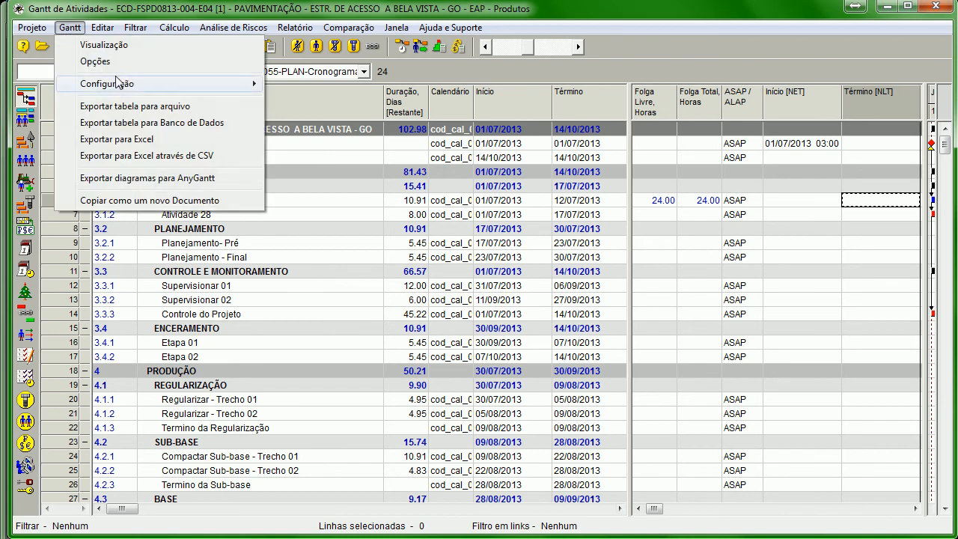
click(111, 62)
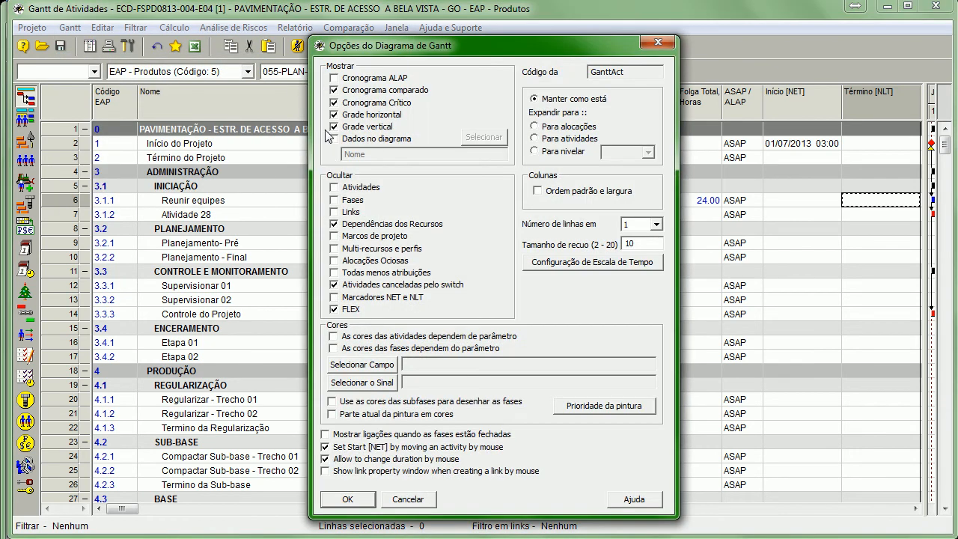
click(334, 199)
click(347, 499)
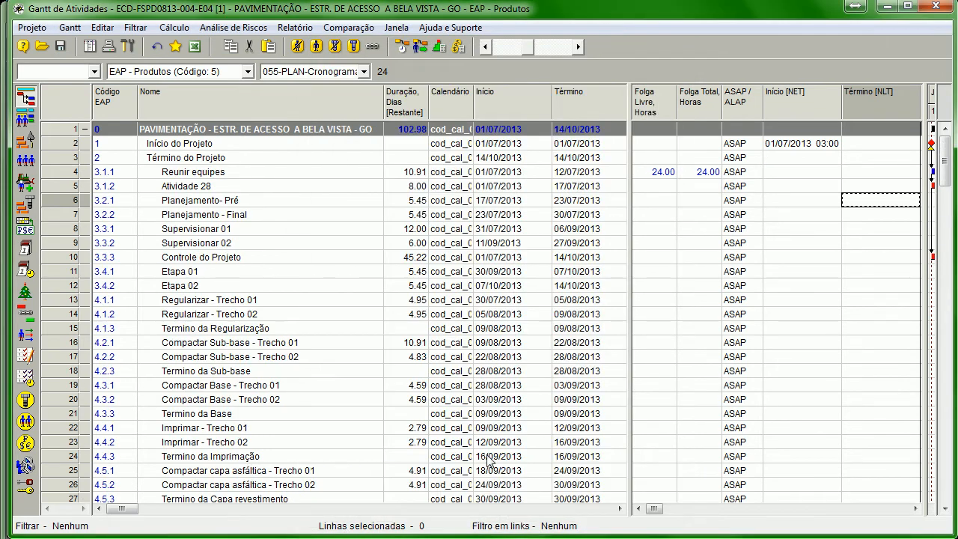
Step: Adjust the first table section so the start and finish dates show fully, and save the configuration in the project as current
drag(631, 224, 518, 222)
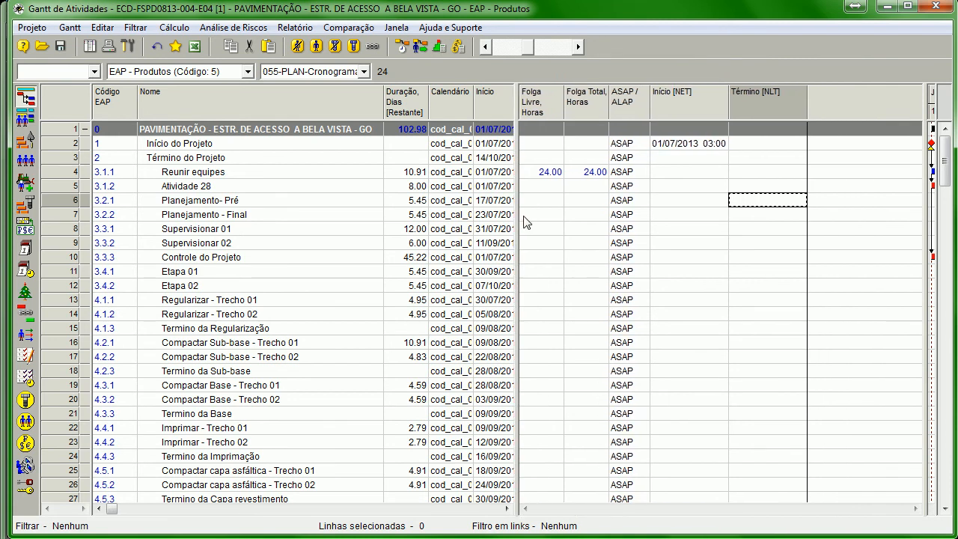
click(558, 134)
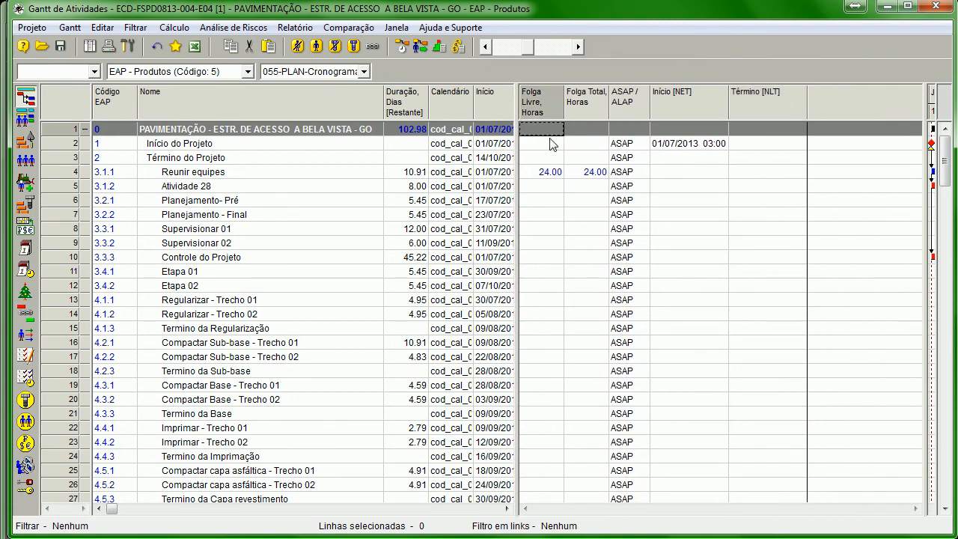
drag(515, 121, 701, 217)
click(69, 27)
mouse_move(119, 88)
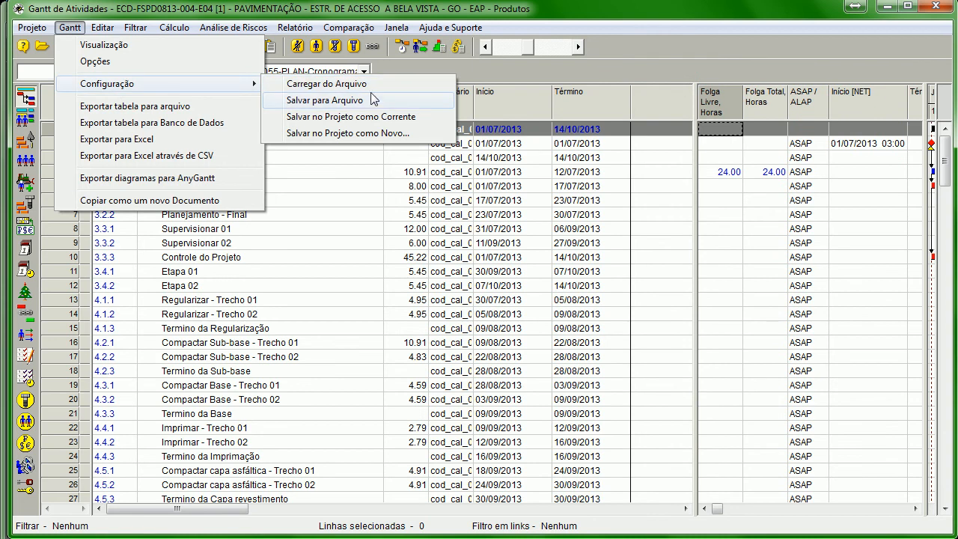
click(378, 133)
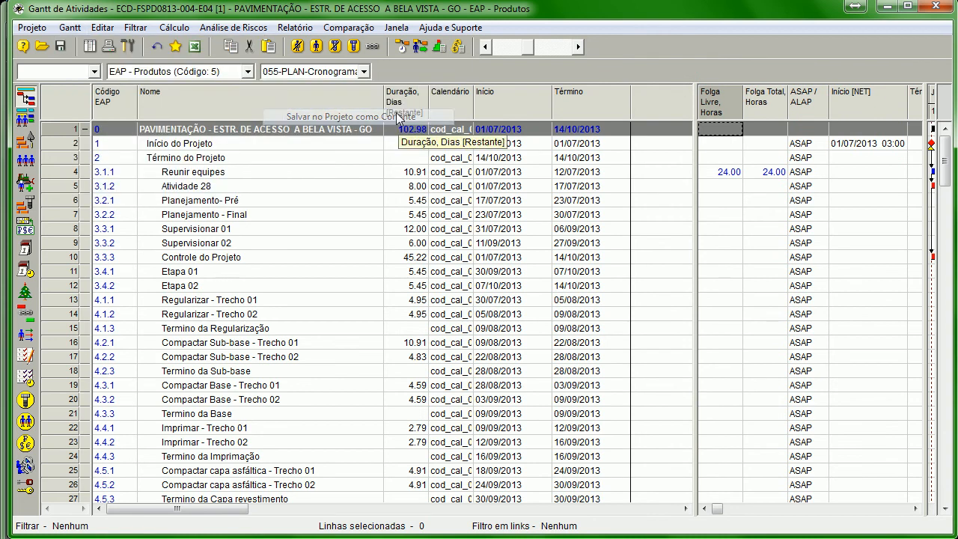
Step: Switch to the 060-PLAN-Cronograma-Atividades Críticas view and narrow both table sections to expose the July–September Gantt chart
click(363, 74)
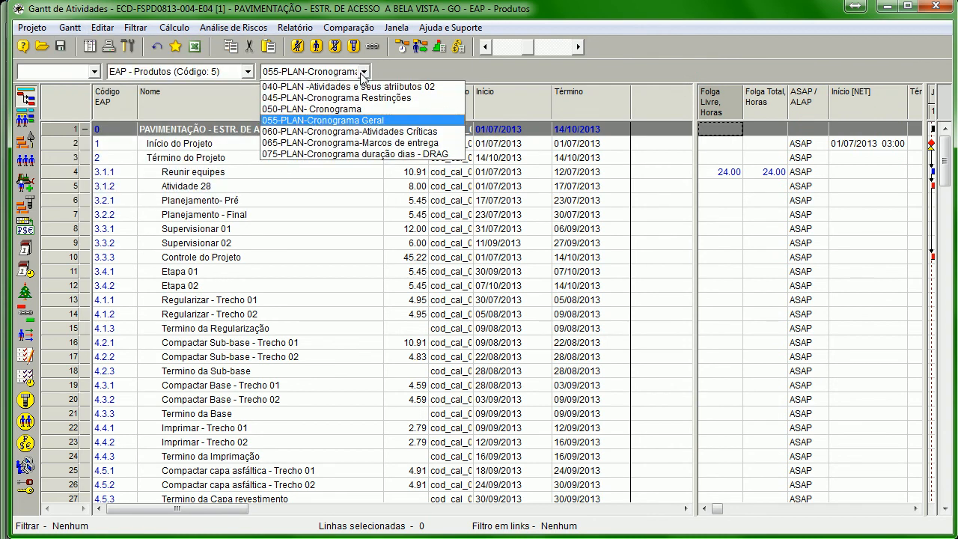
click(353, 133)
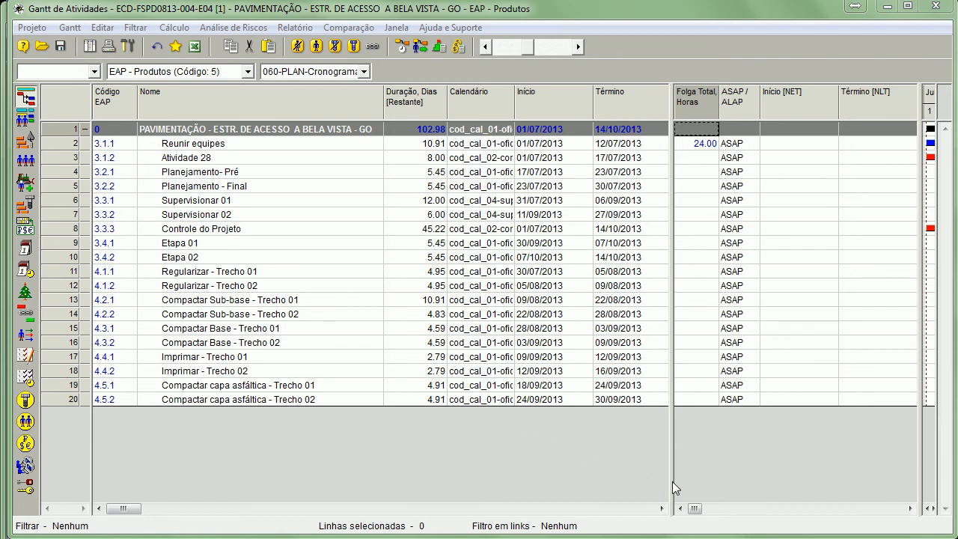
drag(671, 481, 429, 481)
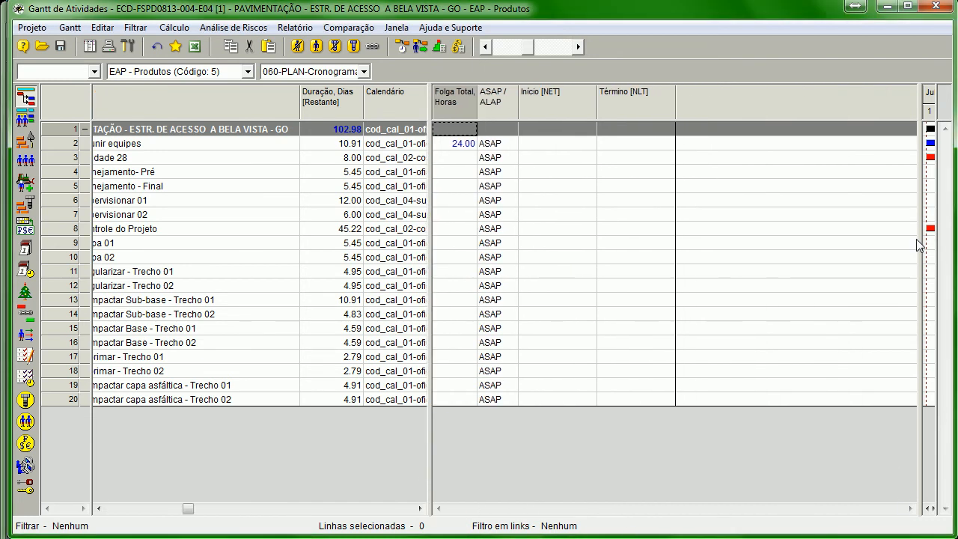
drag(919, 241, 470, 315)
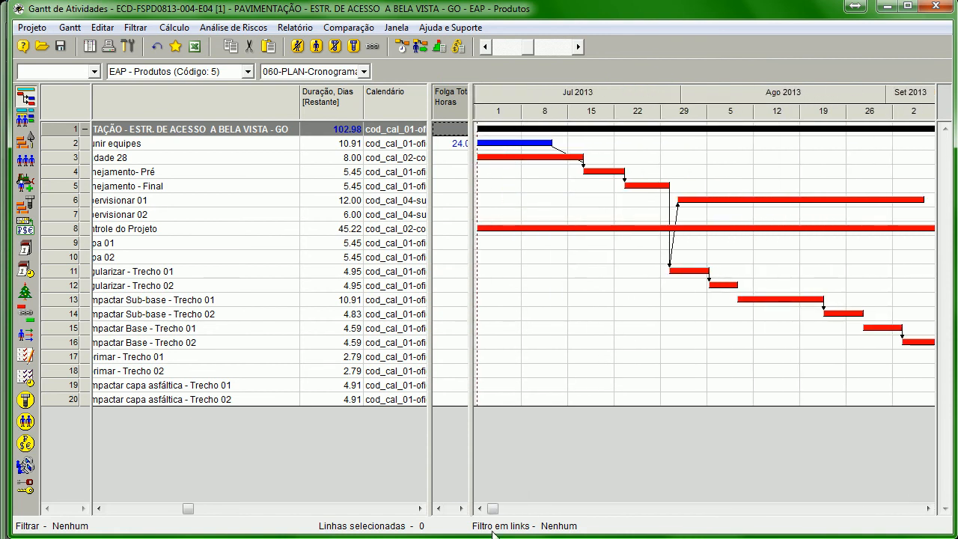
Step: Review the Gantt diagram options of the critical-activities view and close them without changes
click(137, 508)
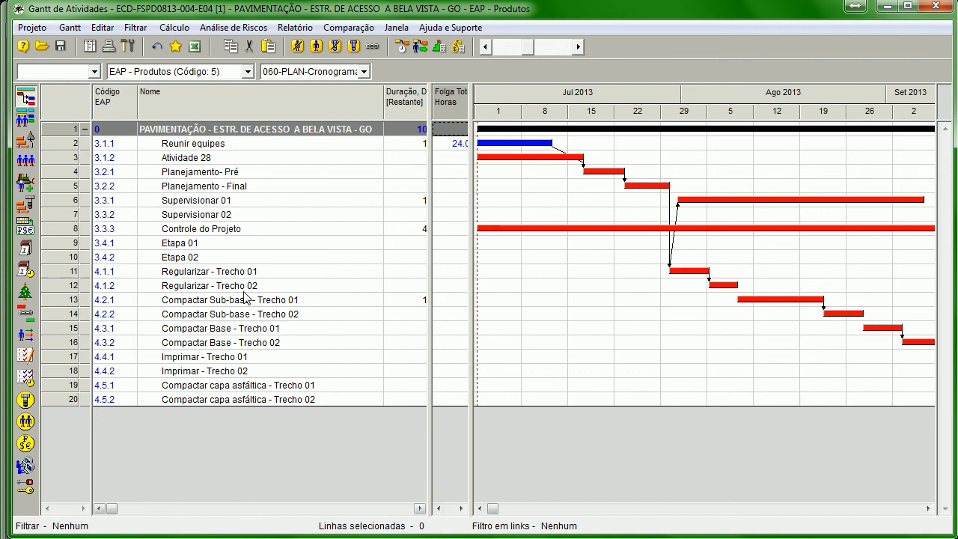
click(220, 157)
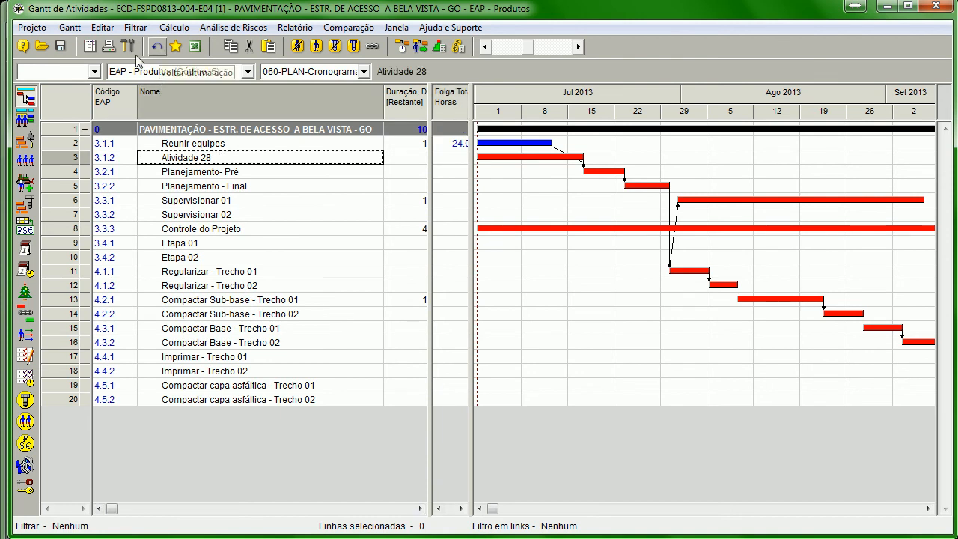
click(137, 29)
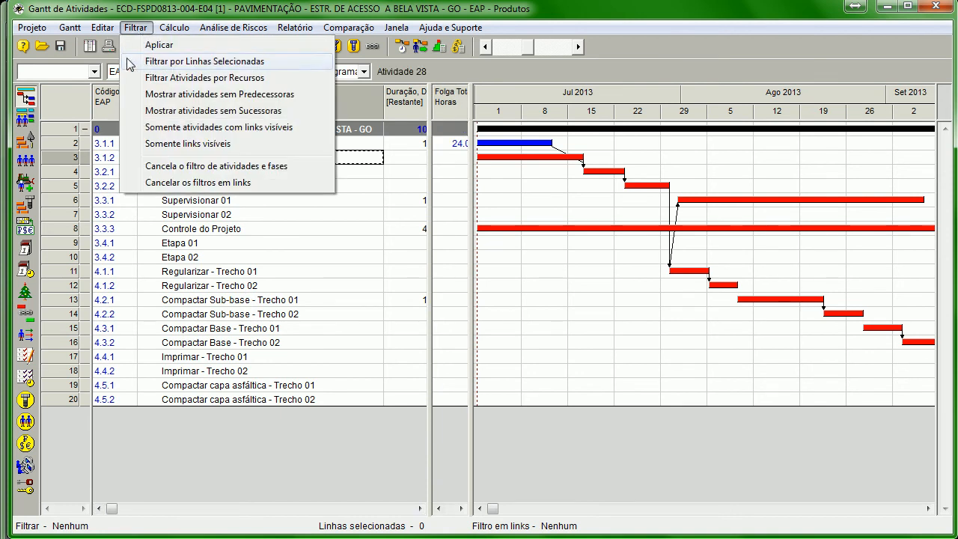
mouse_move(101, 27)
mouse_move(70, 28)
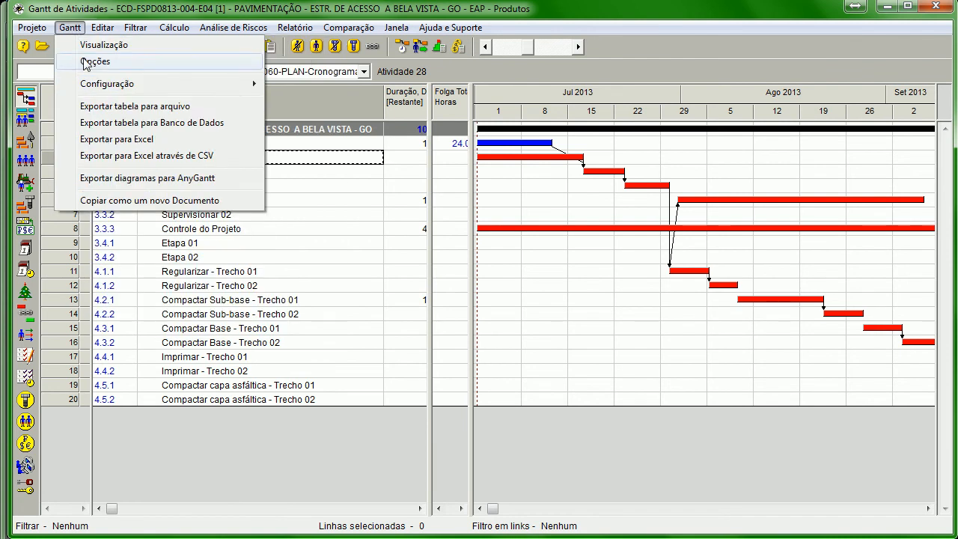
click(97, 63)
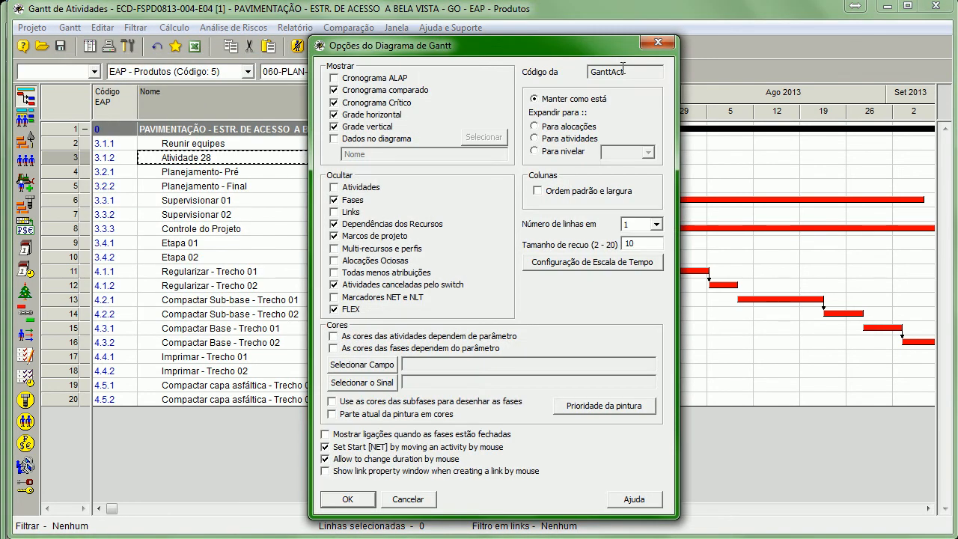
click(658, 42)
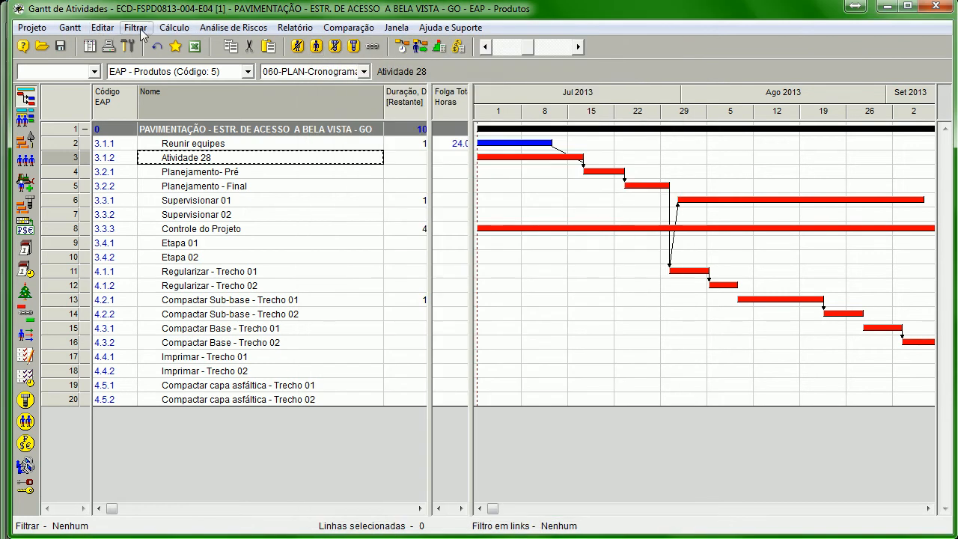
Step: Bring up the filters list and inspect the properties of the existing Filtrar 1 filter
click(141, 31)
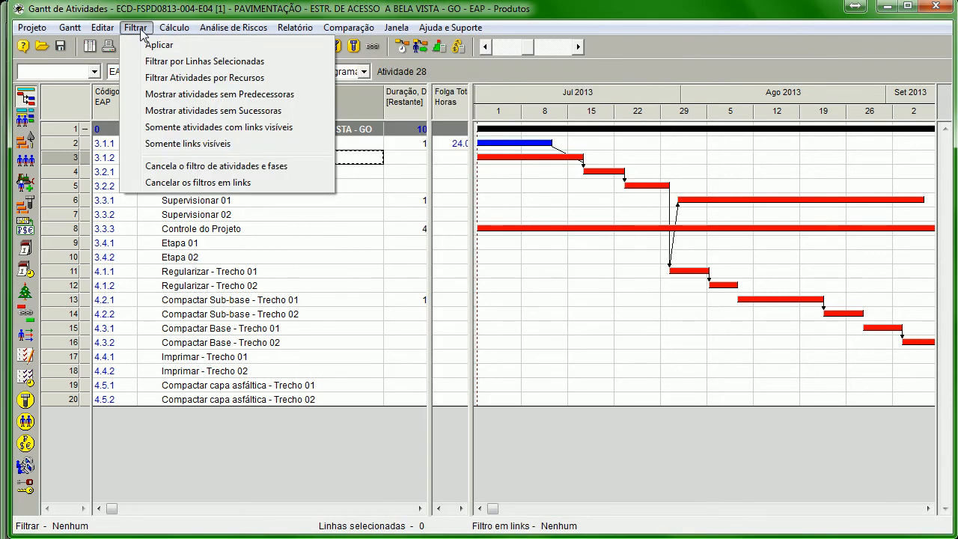
click(142, 45)
drag(420, 282, 464, 203)
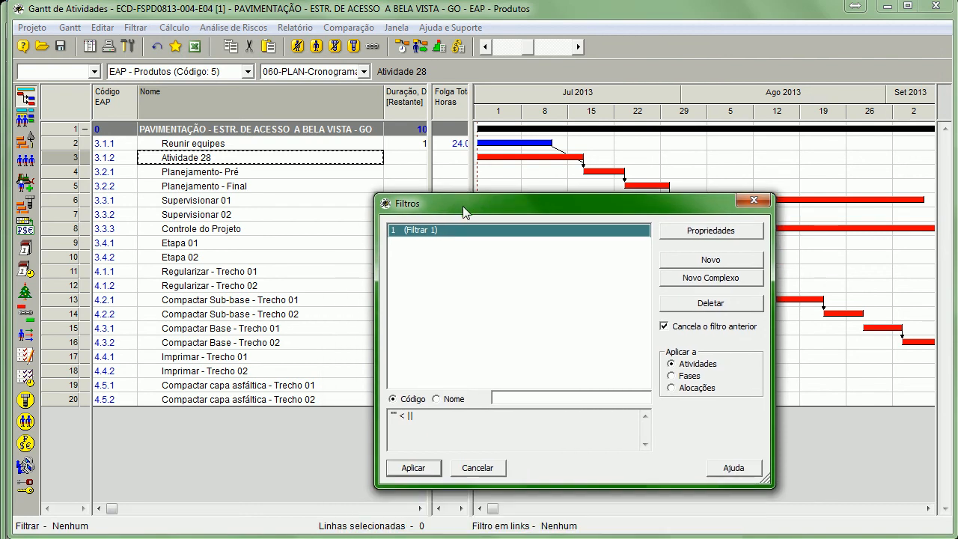
click(722, 233)
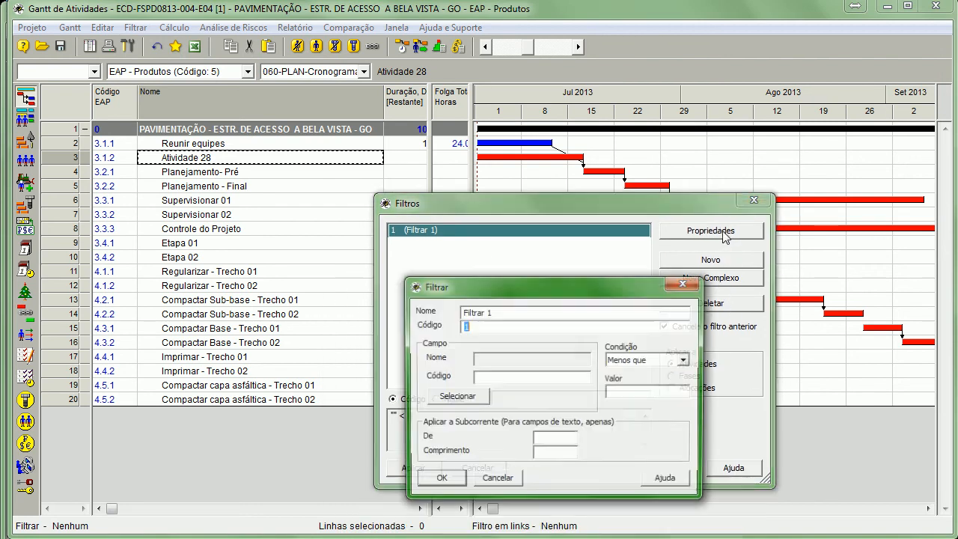
click(683, 284)
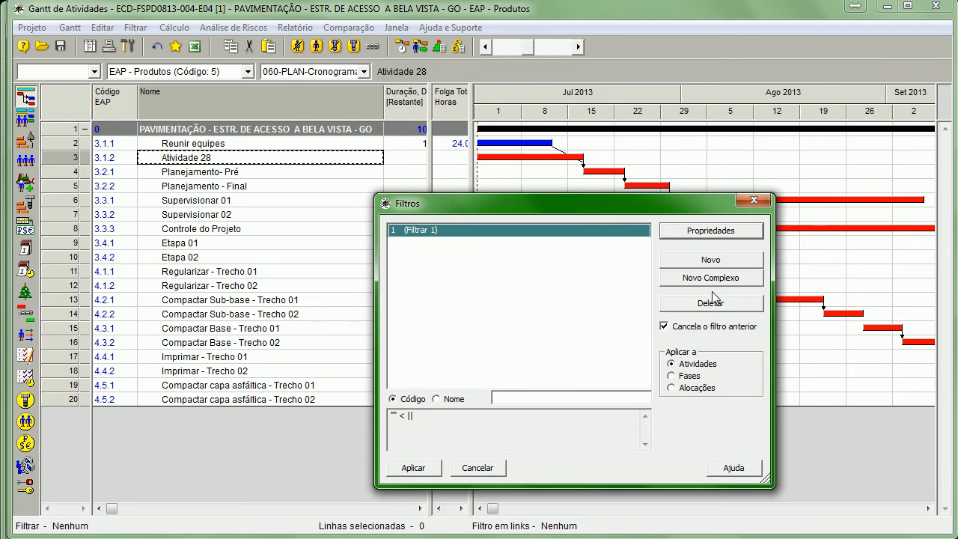
Step: Create a new filter named Somente atividades criticas with the code COD_ms
click(709, 262)
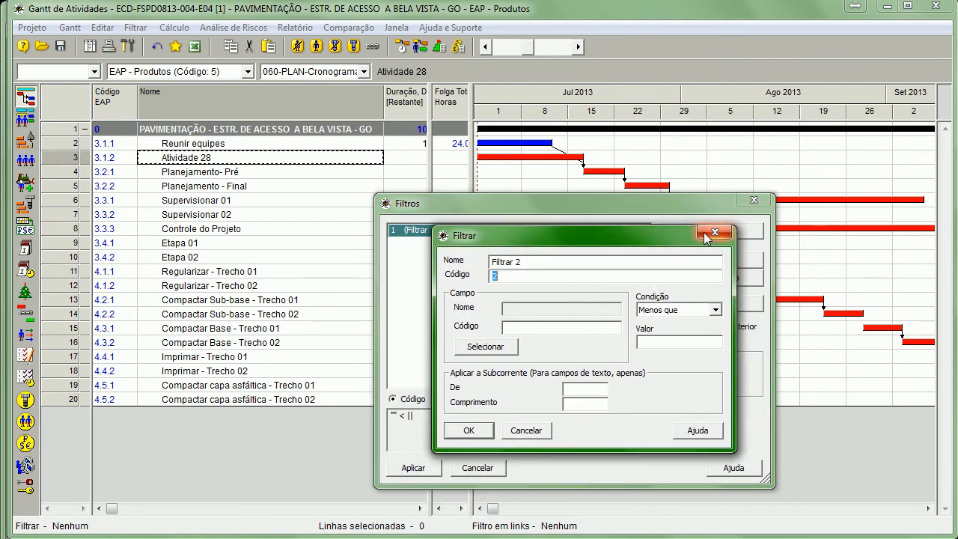
drag(536, 262, 380, 249)
text(Somente)
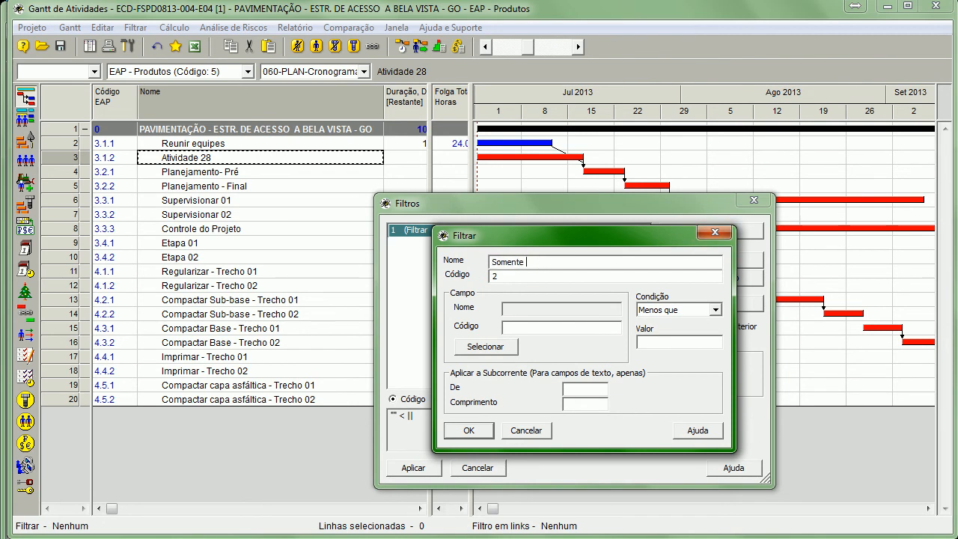
text( atividades criticas)
key(Tab)
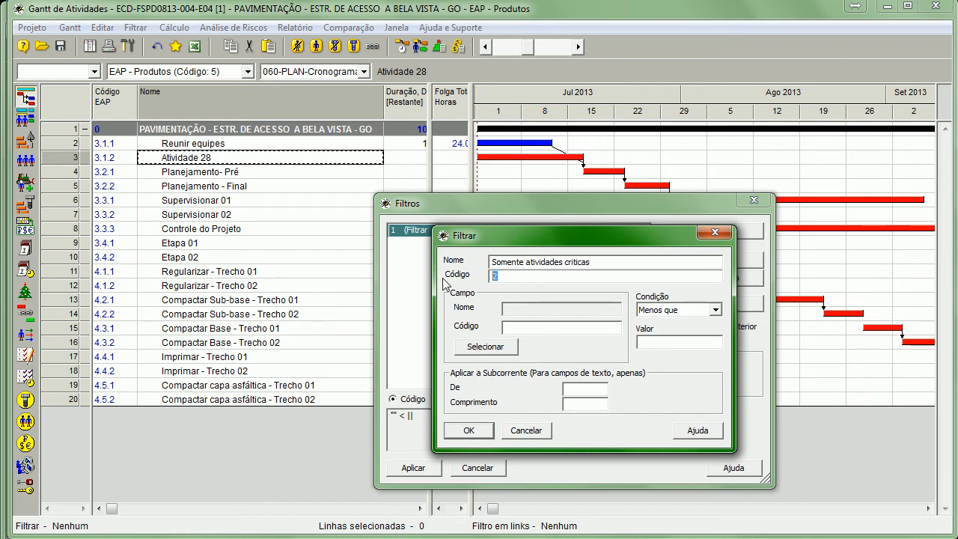
text(COD_msagf%&)
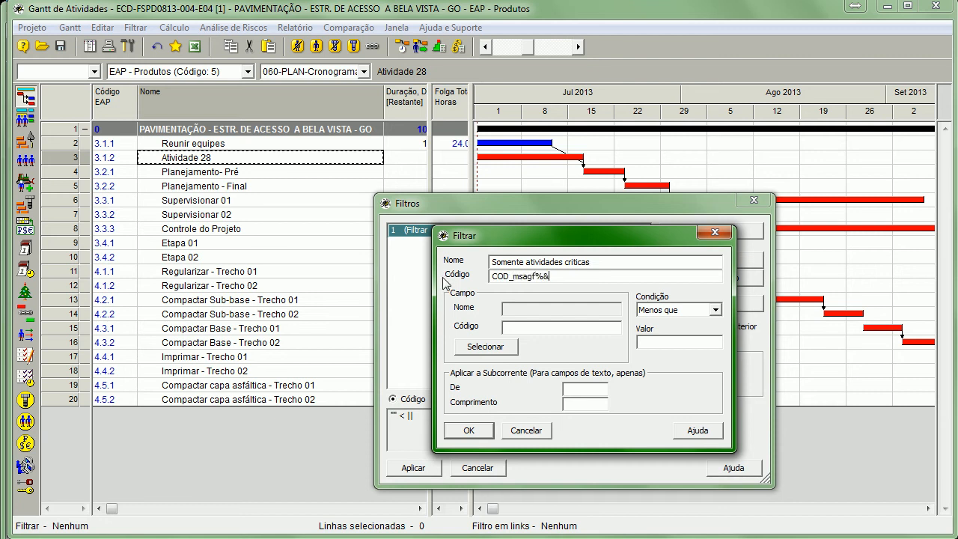
drag(565, 279, 523, 274)
key(BackSpace)
Step: Select Folga Total, Horas from the available fields as the filter's field
click(492, 349)
drag(385, 121, 455, 157)
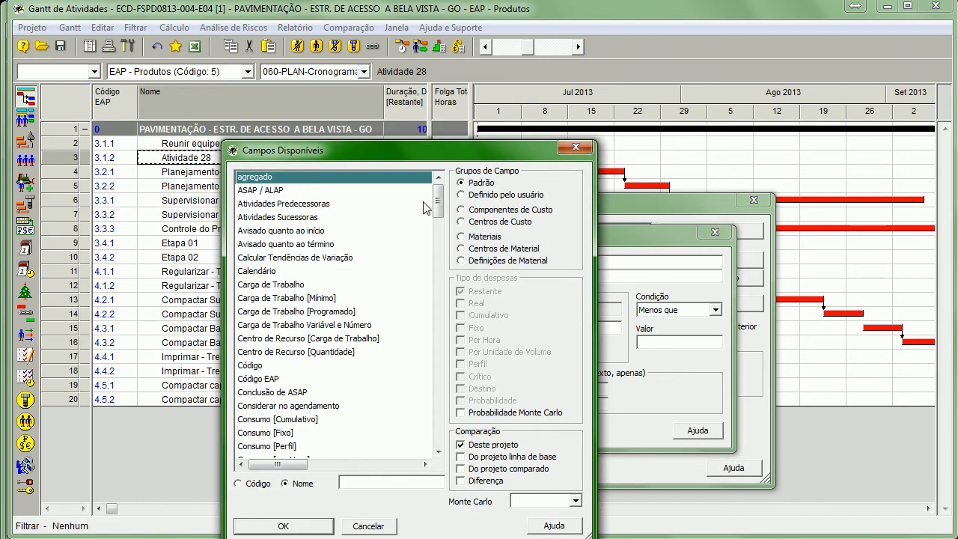
drag(438, 204, 439, 240)
click(386, 483)
text(fo)
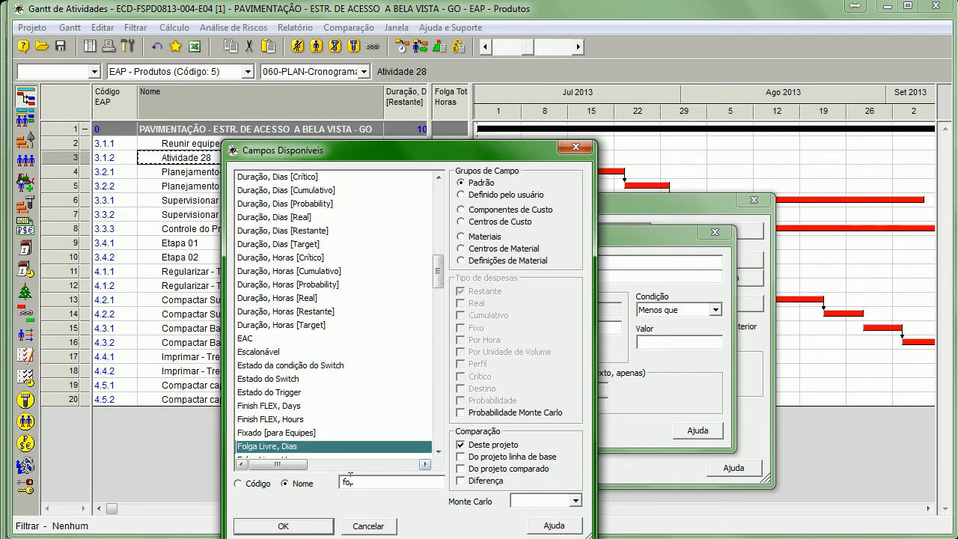
click(438, 451)
click(439, 452)
click(302, 434)
scroll(272, 332, down, 5)
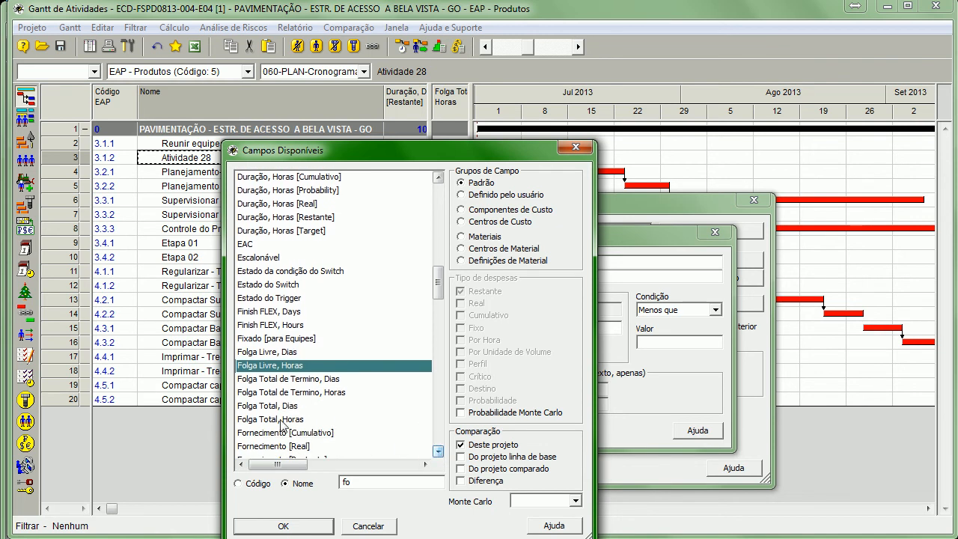
click(303, 419)
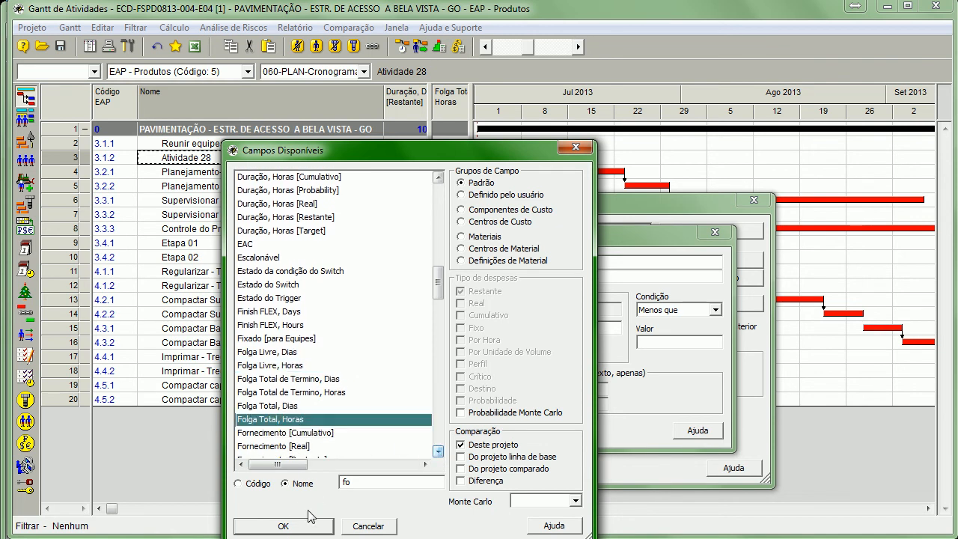
click(307, 526)
Step: Set the filter condition to Igual a with value 0, save it, and apply it to the activities
click(688, 309)
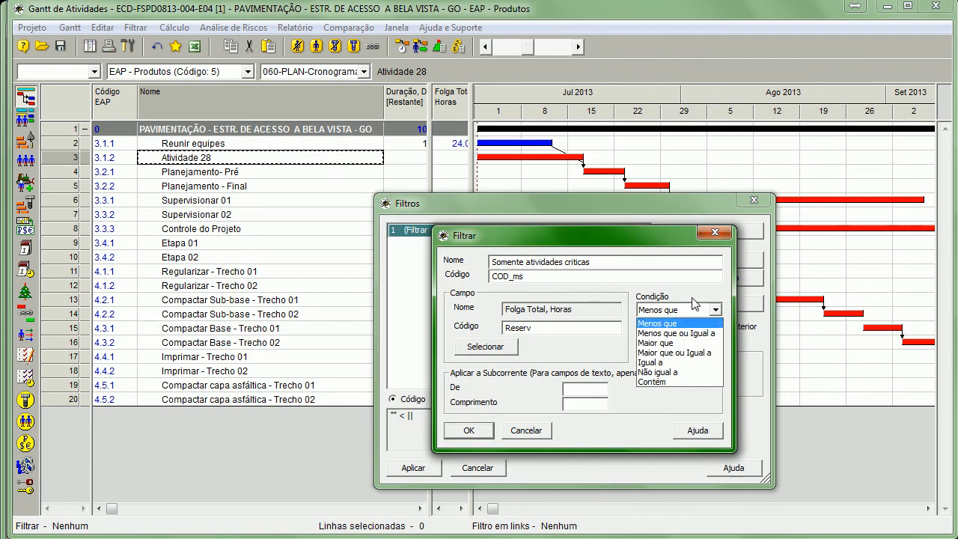
click(677, 363)
click(674, 345)
text(0)
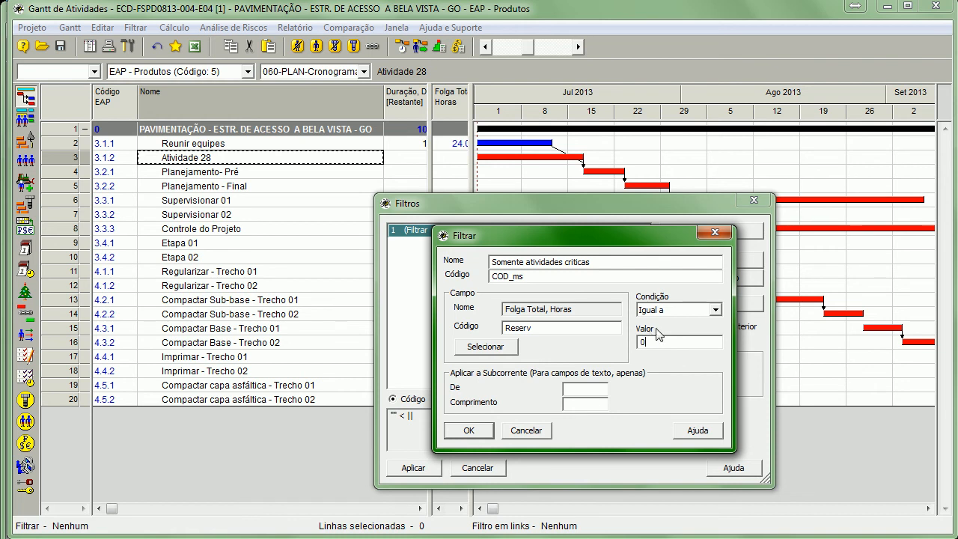
click(479, 430)
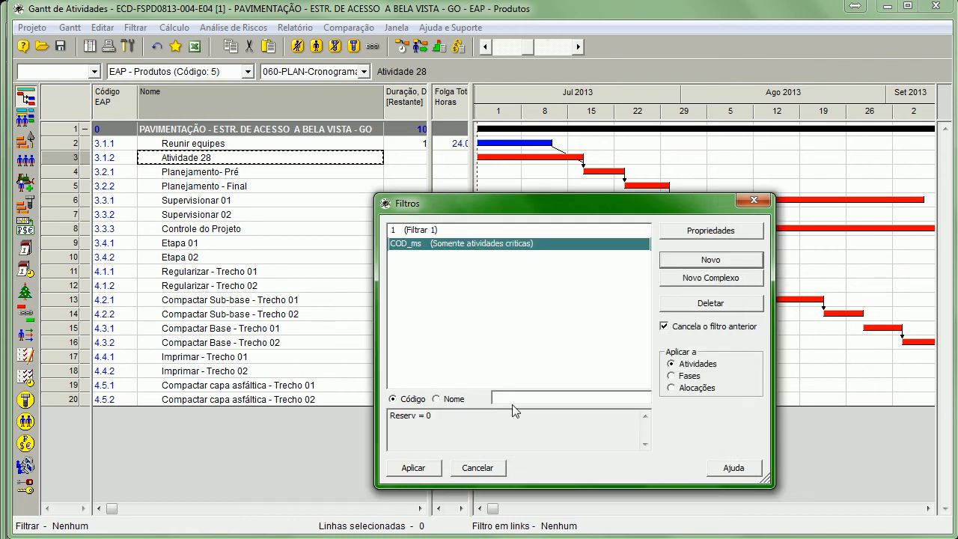
click(413, 466)
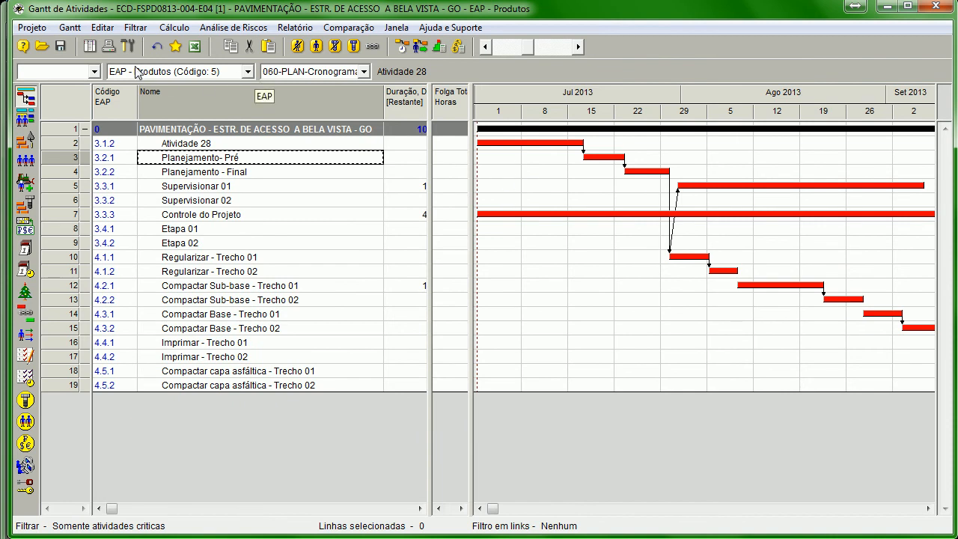
Step: Save the filtered view's configuration in the project and switch to the 065-PLAN-Cronograma-Marcos de entrega view
click(73, 28)
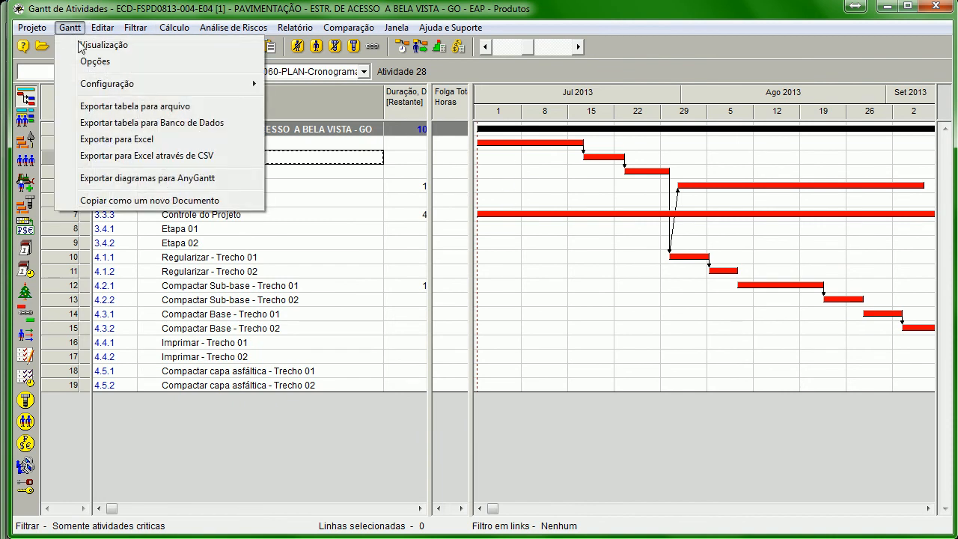
mouse_move(185, 85)
click(348, 116)
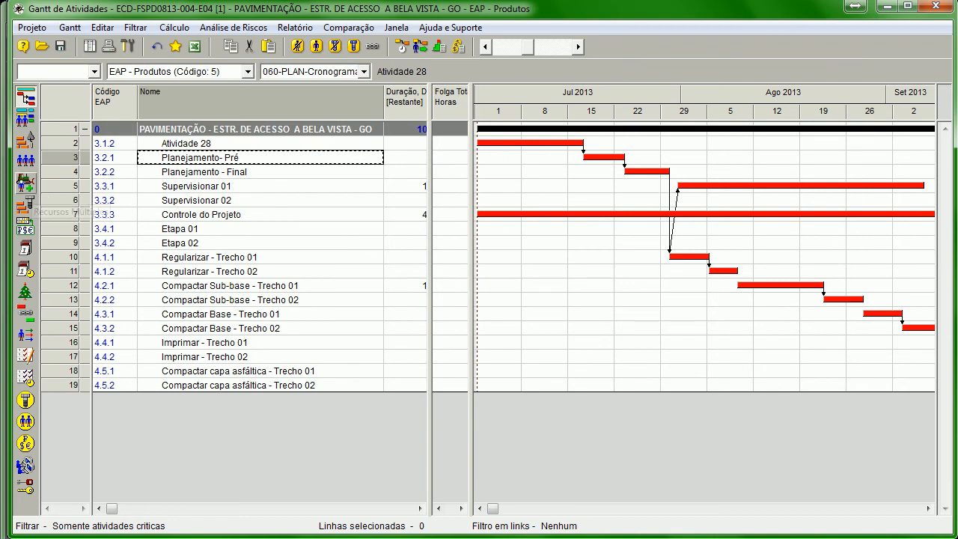
click(309, 71)
click(301, 143)
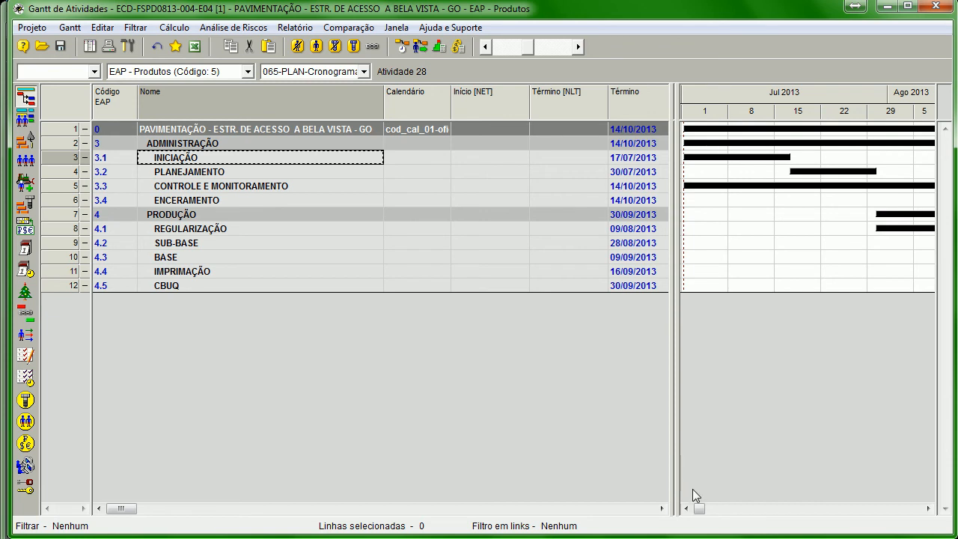
Step: Turn on hiding of phases (Fases) in the Gantt diagram options and expand the outline to nível 10
click(69, 27)
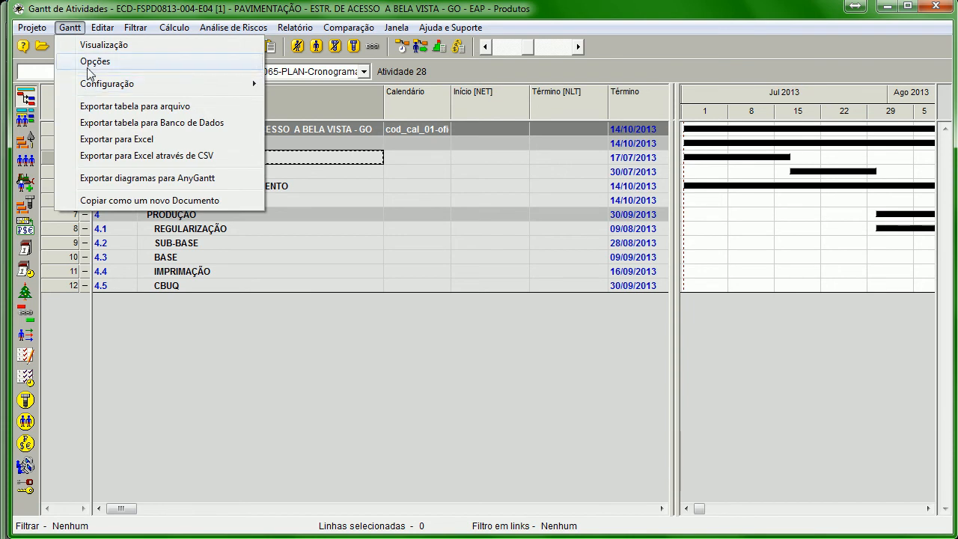
click(89, 61)
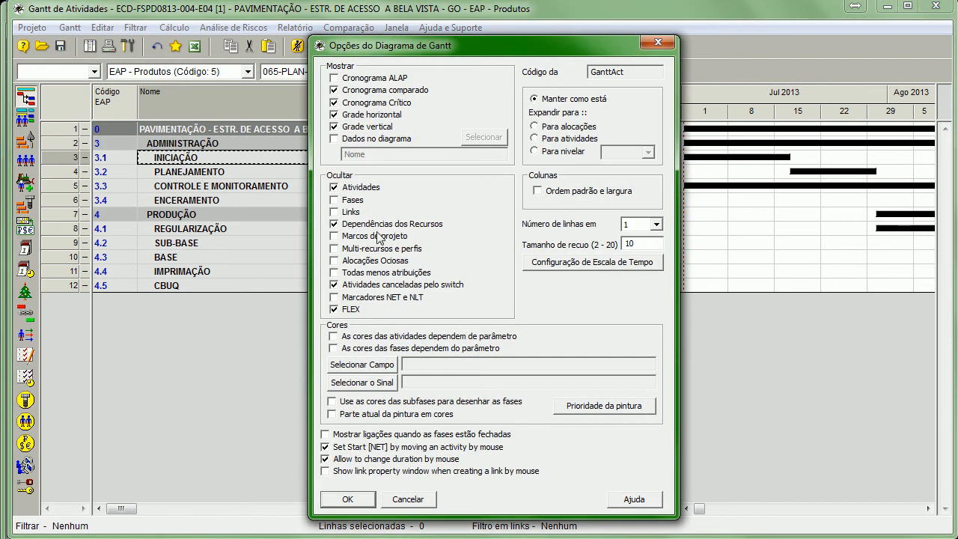
click(360, 200)
click(347, 499)
click(56, 72)
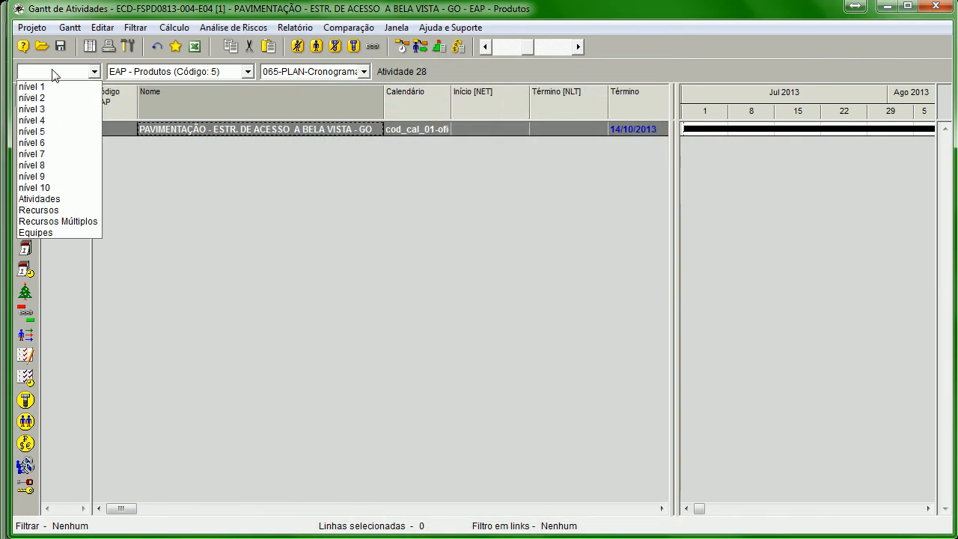
click(46, 188)
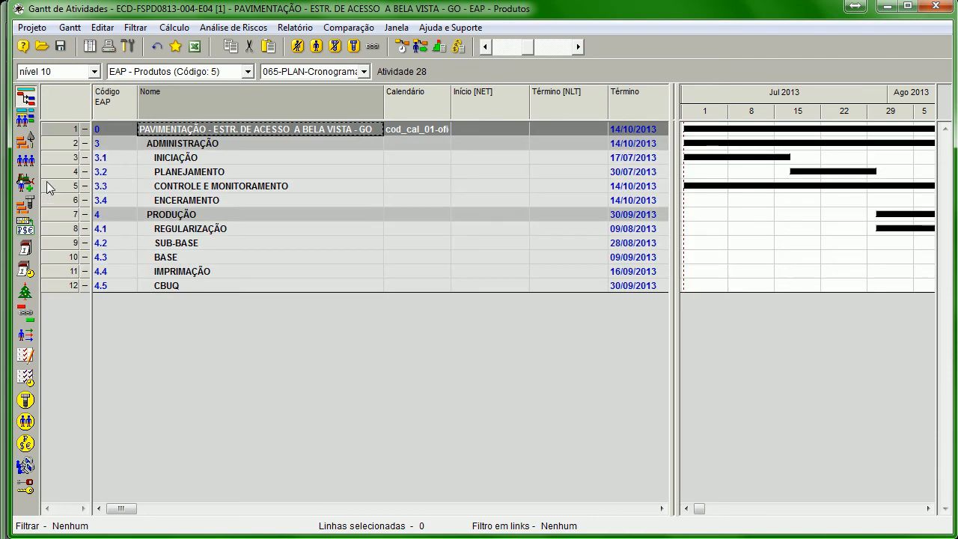
Step: Switch to the 045-PLAN-Cronograma Restrições view and narrow the first table section, showing the Início [NET] and Término [NLT] columns
click(314, 71)
click(299, 107)
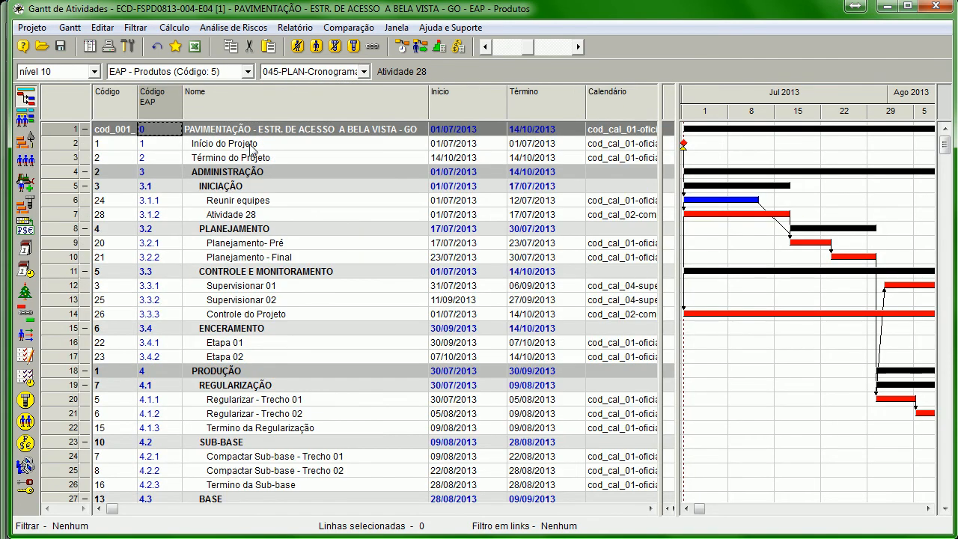
drag(662, 163, 618, 261)
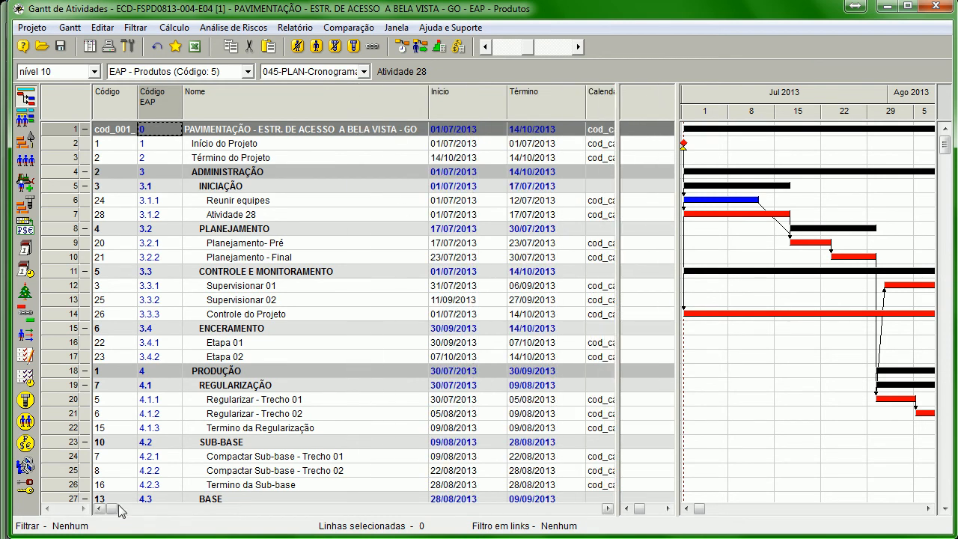
drag(112, 509, 472, 508)
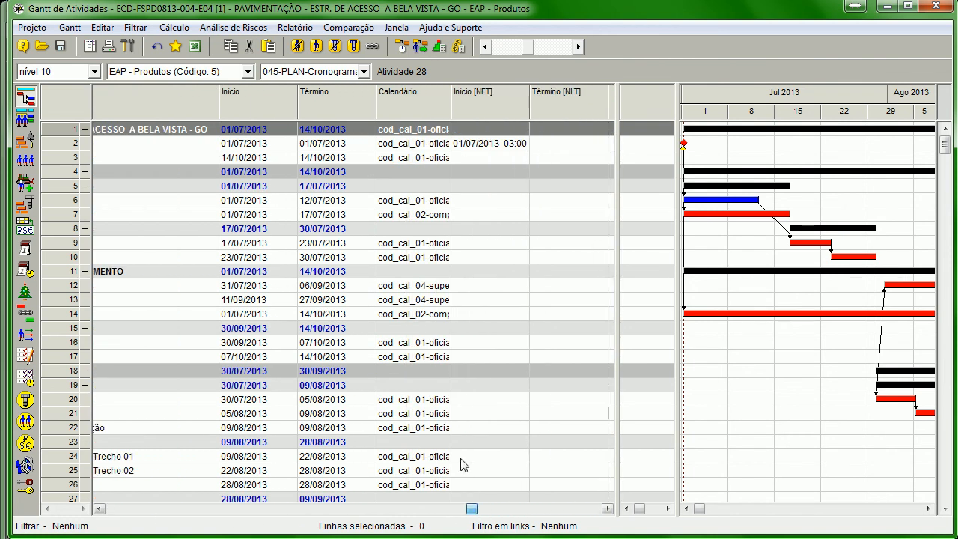
Step: Switch to the 040-PLAN -Atividades e seus atriibutos 02 view, select Início do Projeto's Tipo DPH cell, and bring up the Documentos Abertos window
click(322, 72)
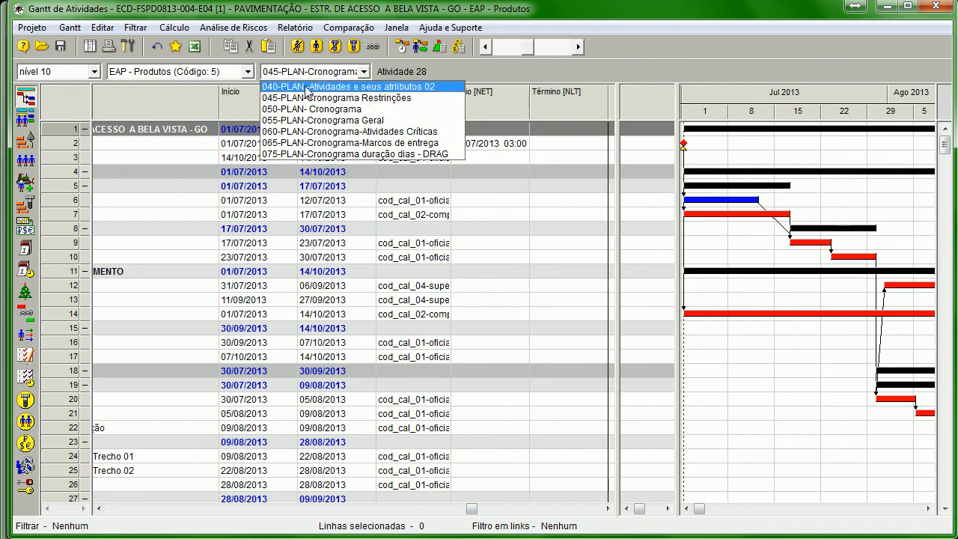
click(307, 88)
click(849, 147)
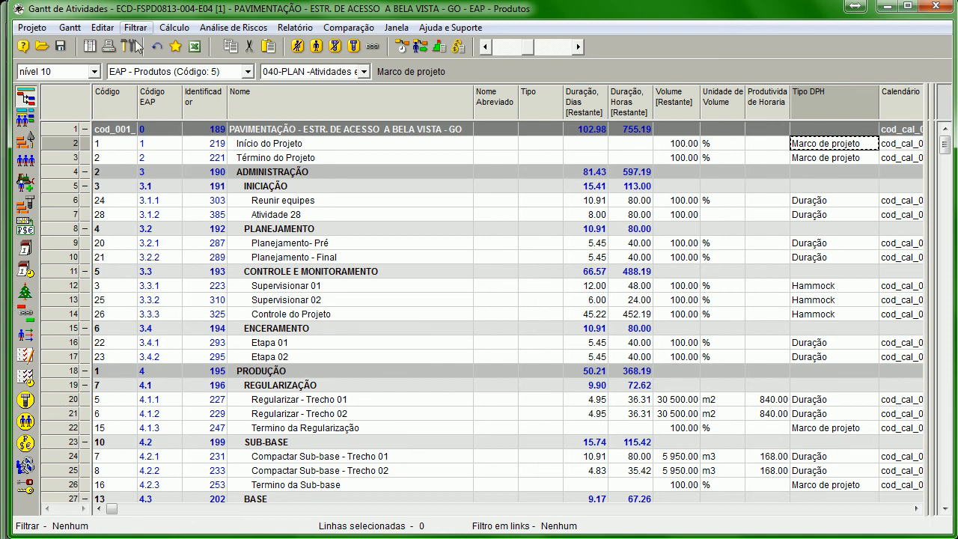
click(89, 47)
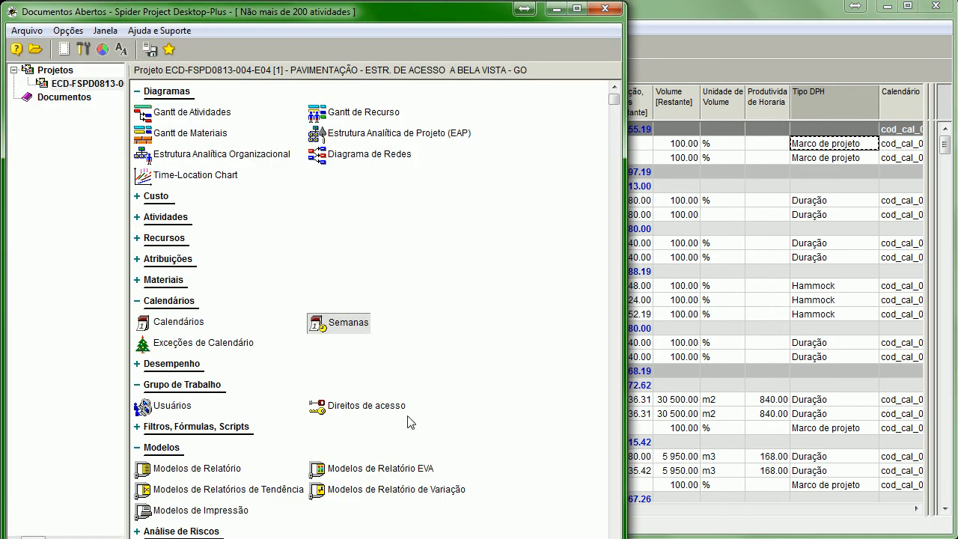
Step: Open the project's Configurações list and inspect the stored definition of 065-PLAN-Cronograma-Marcos de entrega
scroll(459, 361, down, 3)
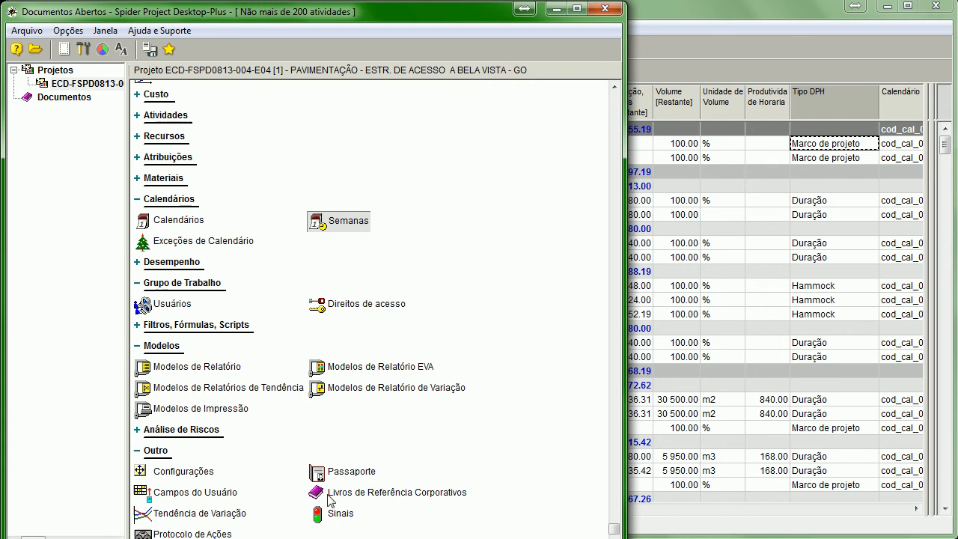
click(196, 476)
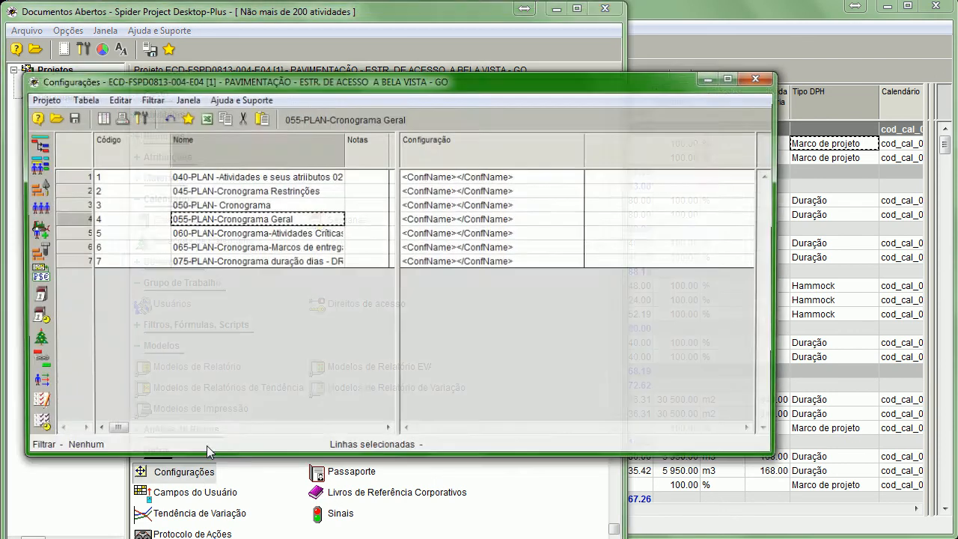
double_click(75, 256)
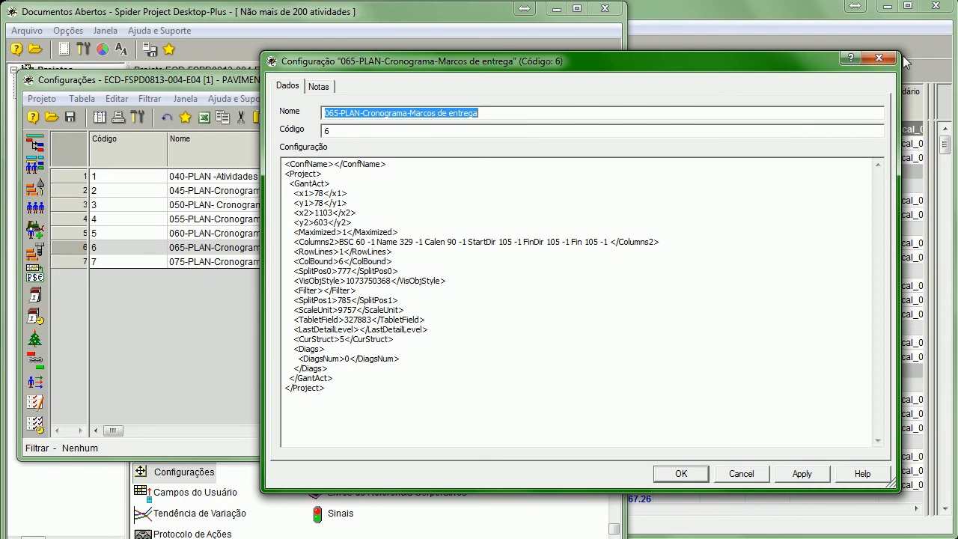
click(879, 58)
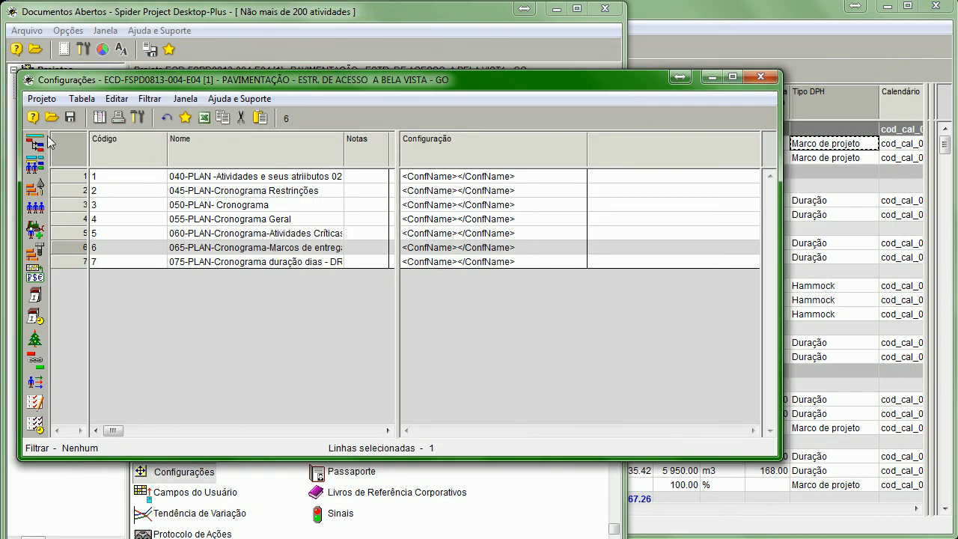
Step: Open the Gantt de Atividades from the configurations window and switch it to the 065-PLAN-Cronograma-Marcos de entrega view
click(34, 143)
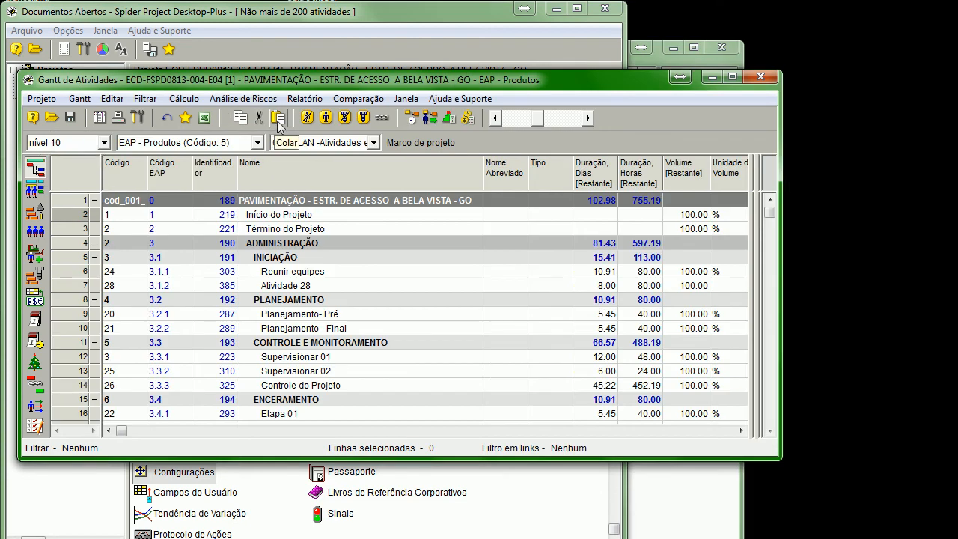
drag(366, 83, 394, 54)
click(389, 116)
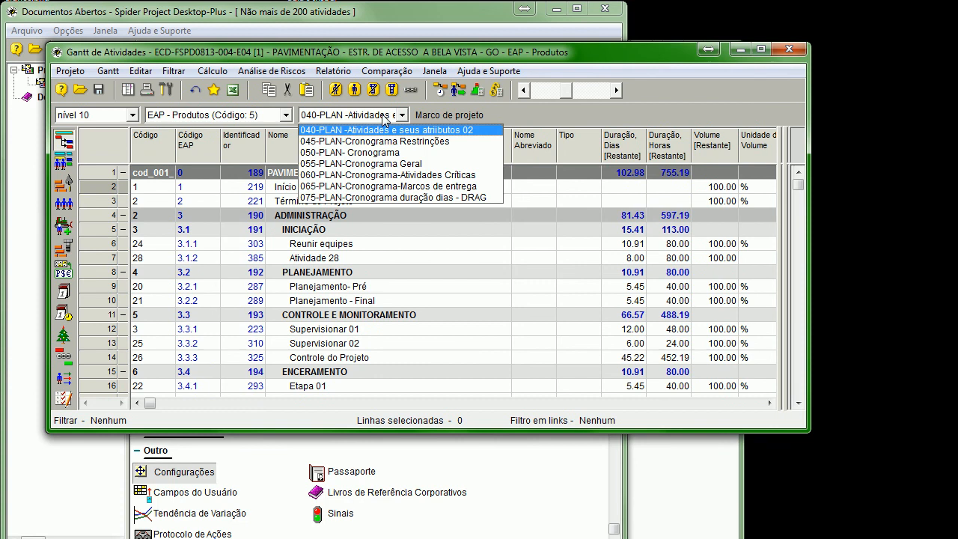
click(344, 188)
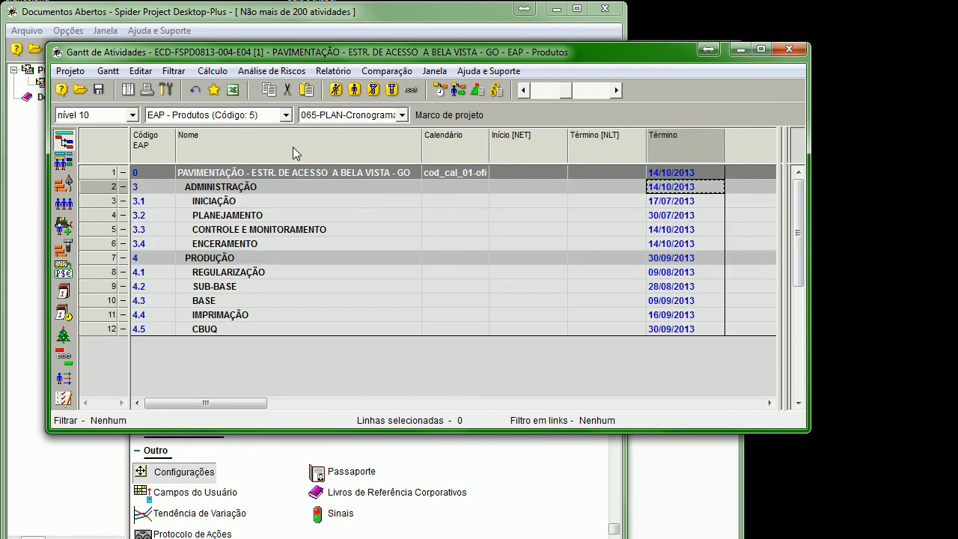
Step: Expand the outline to nível 10 and turn off hiding of activities (Atividades) in the Gantt diagram options
click(118, 118)
click(90, 232)
click(110, 71)
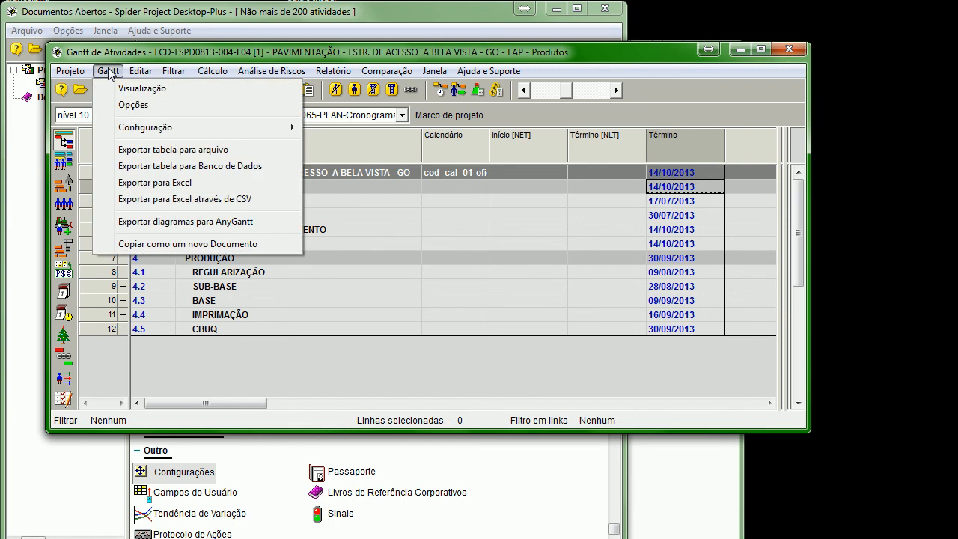
click(131, 105)
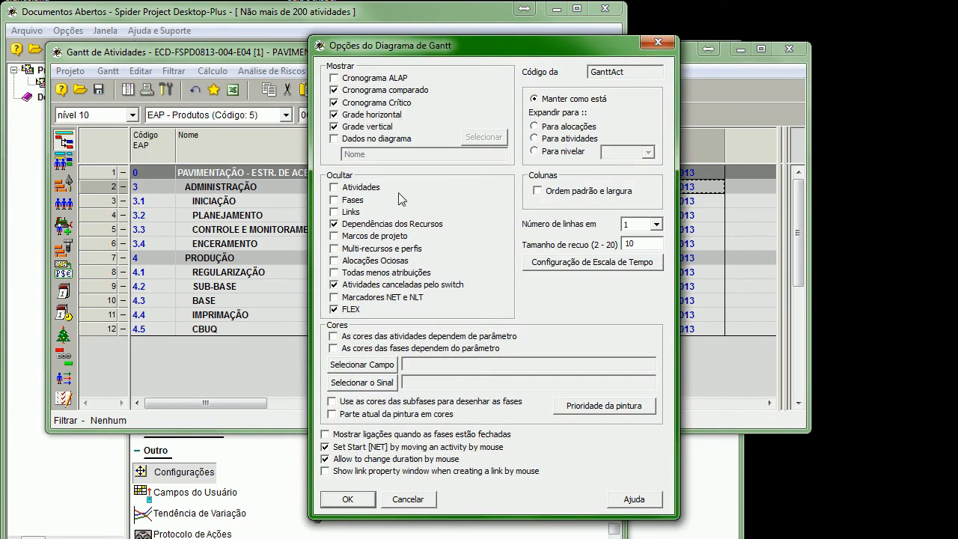
click(362, 495)
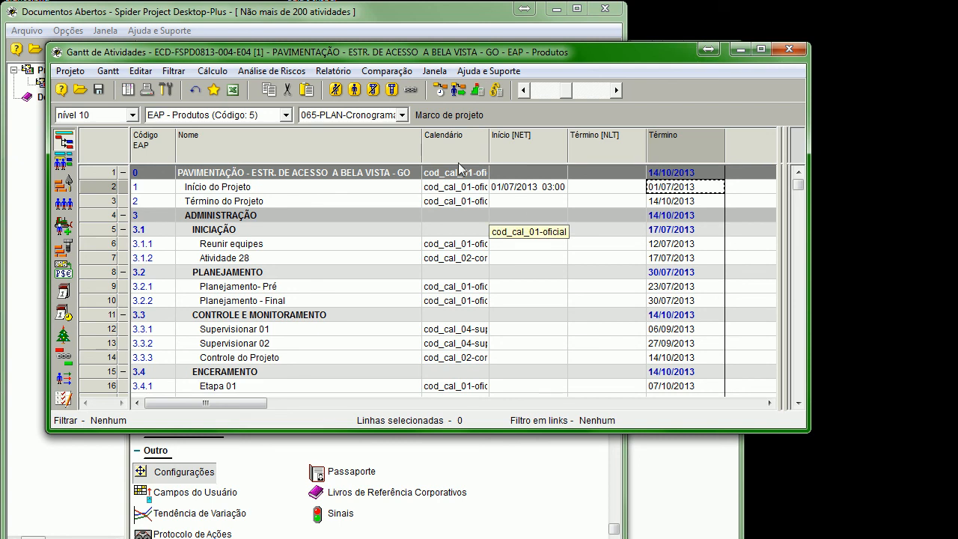
Step: Try hiding project milestones (Marcos de projeto) through the Gantt diagram options, and turn that hiding off again
click(107, 71)
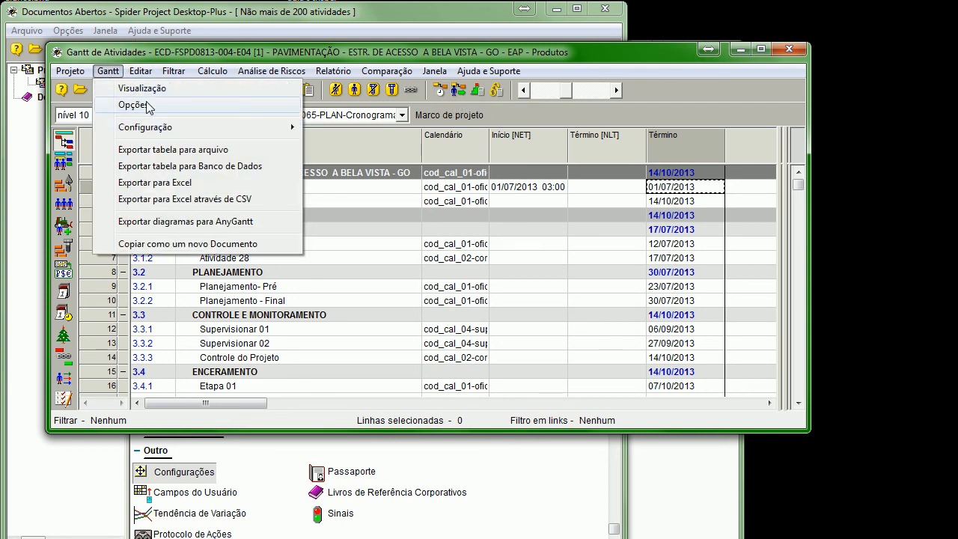
click(135, 104)
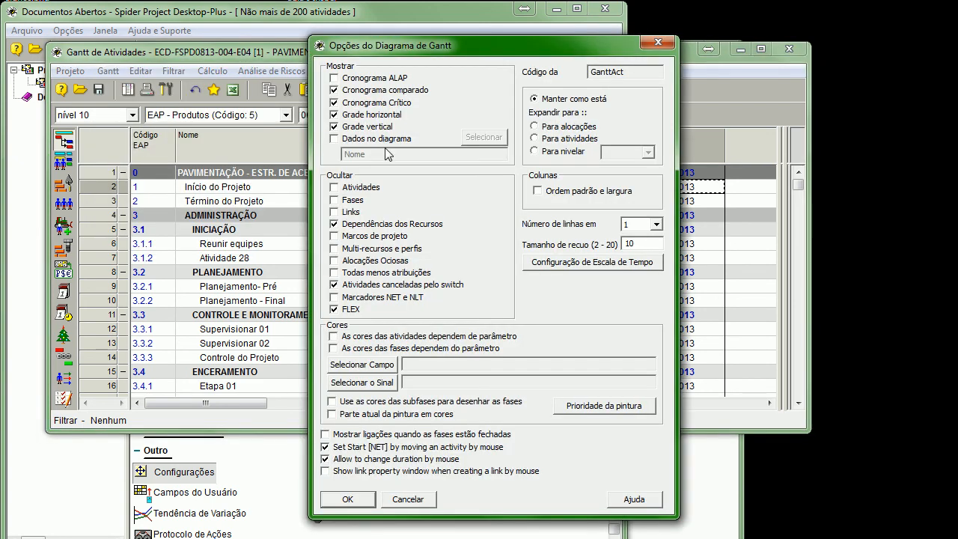
click(344, 499)
click(107, 71)
click(133, 105)
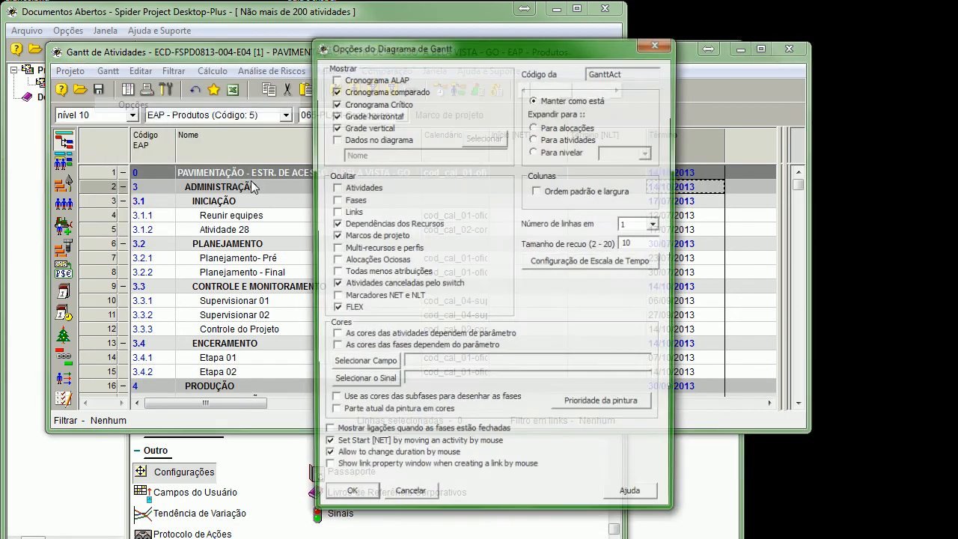
click(354, 238)
click(347, 499)
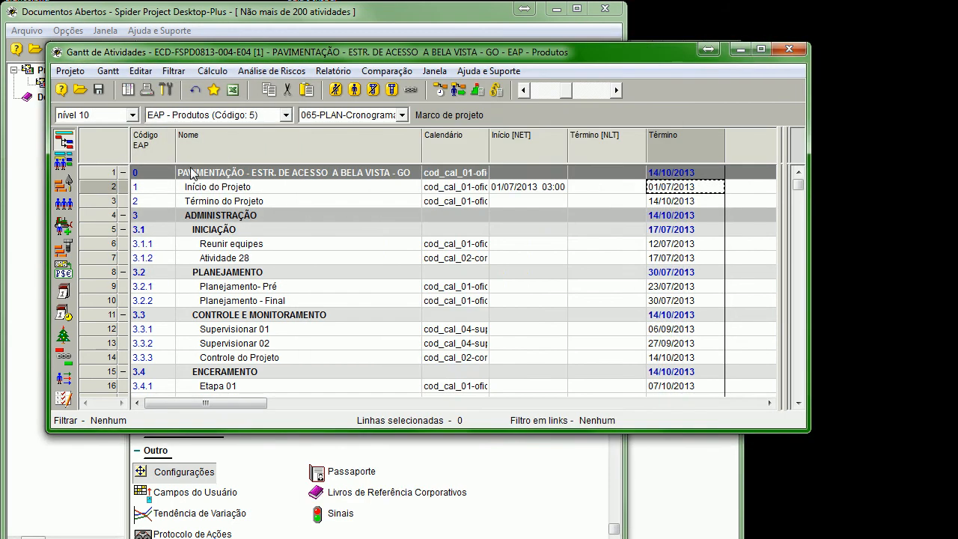
Step: Turn on hiding of activities (Atividades) in the Gantt diagram options
click(141, 71)
mouse_move(107, 71)
click(129, 106)
click(368, 500)
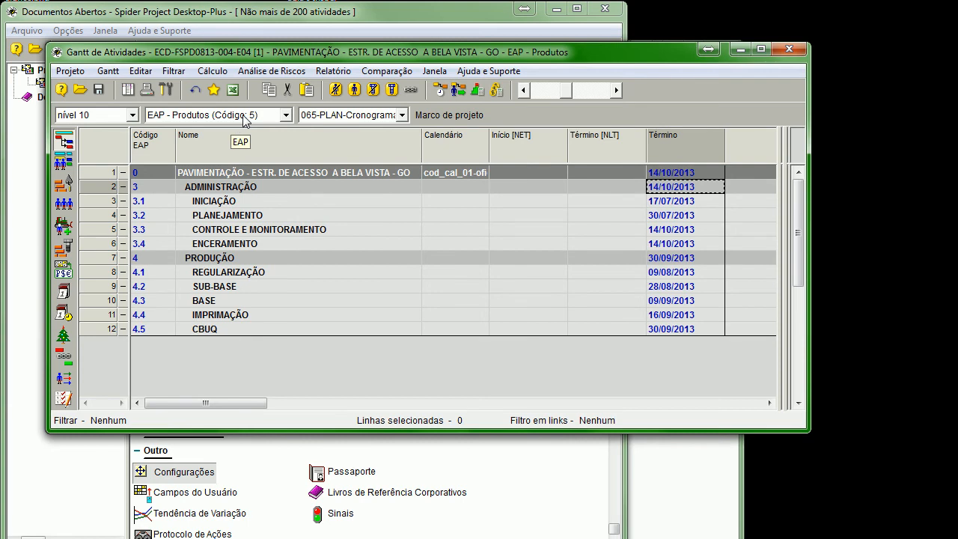
Step: In the Gantt diagram options, stop hiding activities (Atividades) and turn on hiding of phases (Fases)
click(107, 71)
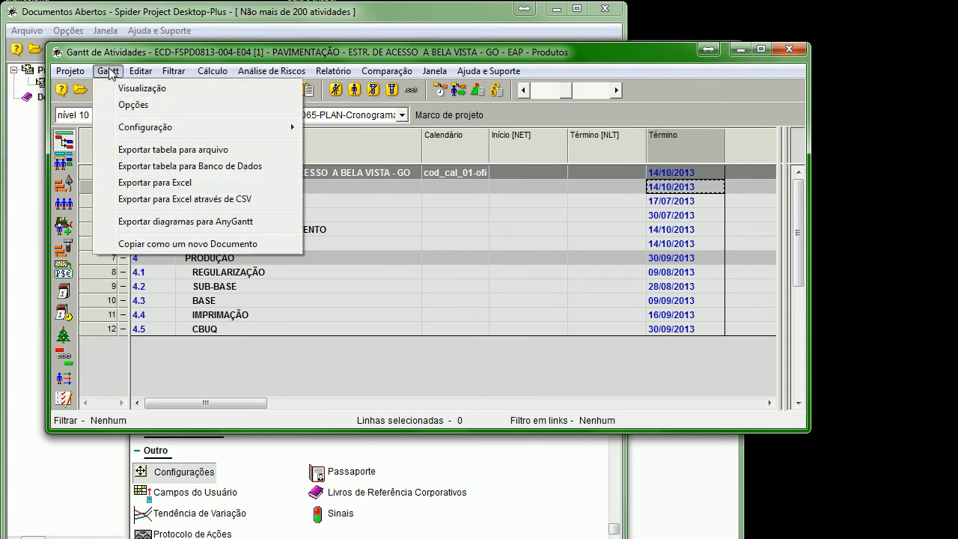
click(133, 104)
click(344, 189)
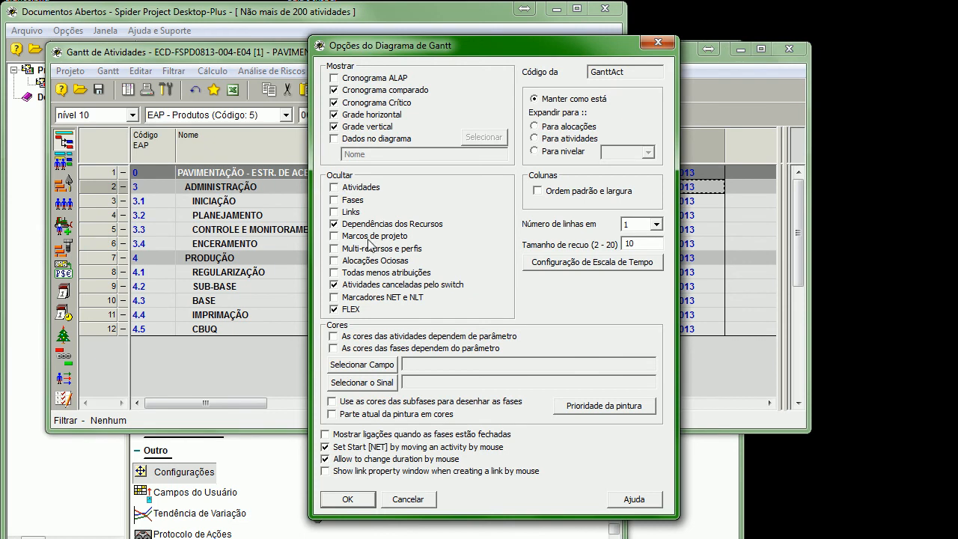
click(347, 499)
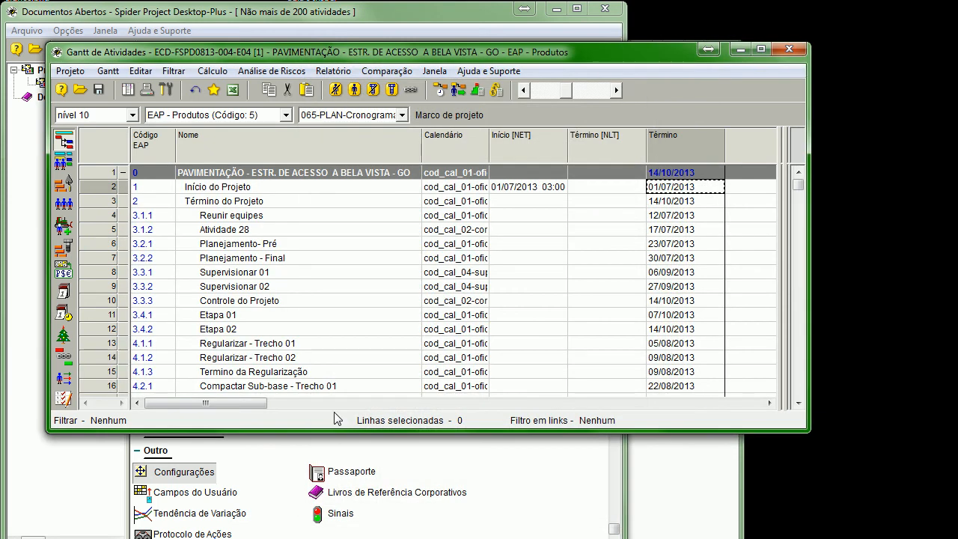
Step: Create a new filter named "somente marcos" with the code COD_yevc5
click(178, 73)
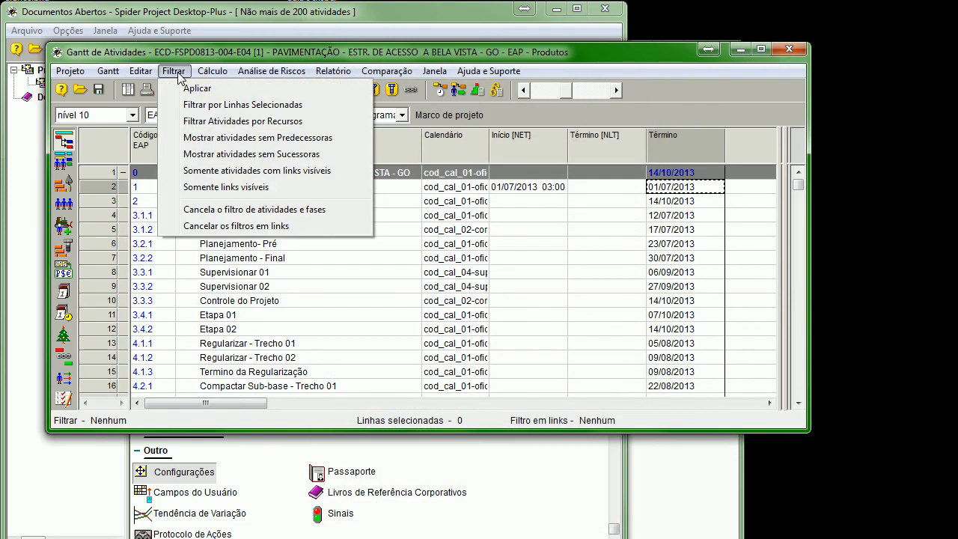
click(193, 89)
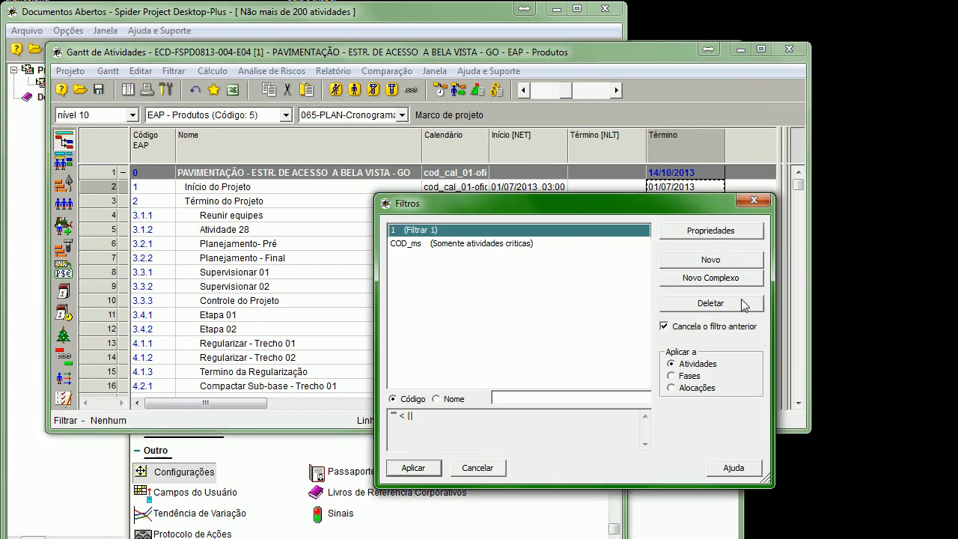
click(710, 259)
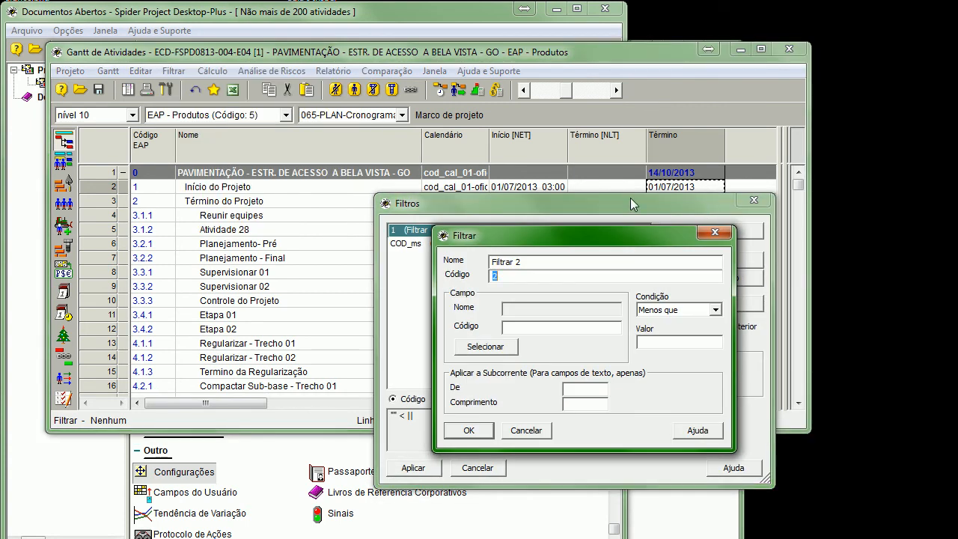
drag(523, 262, 271, 274)
text(somente marcos)
double_click(495, 276)
text(COD_yevc)
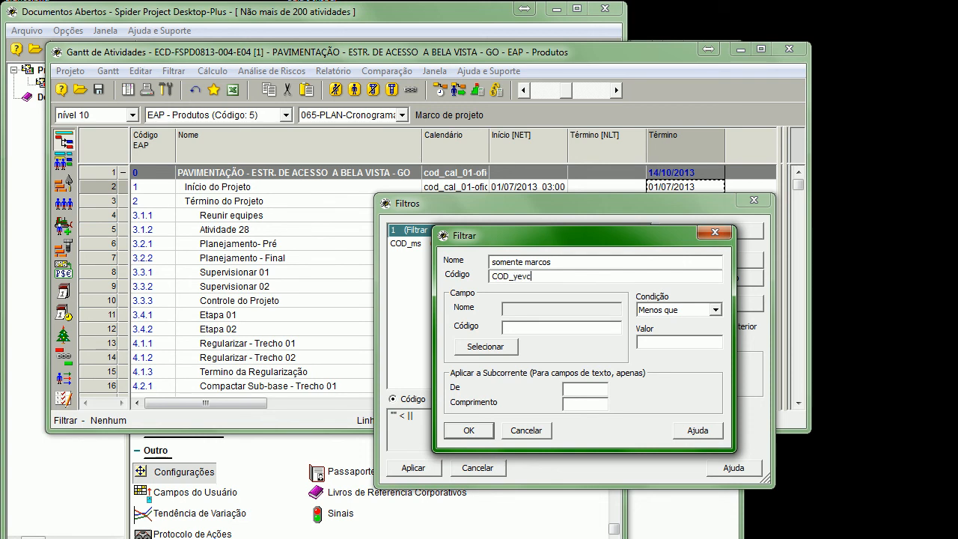
Step: Set the filter's field to Tipo DPH, condition Igual a and value "Marco do Projeto", and apply it to the activities
click(487, 346)
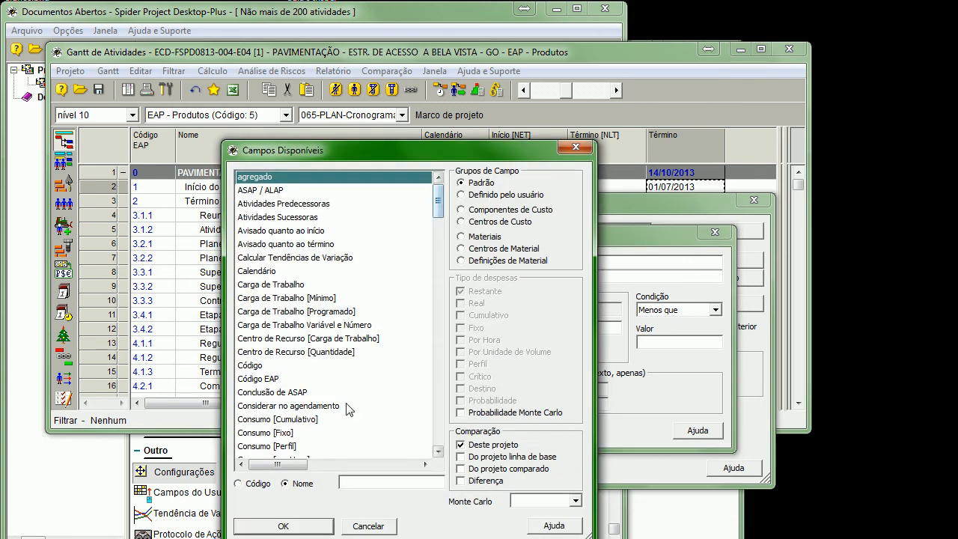
click(343, 419)
text(ti)
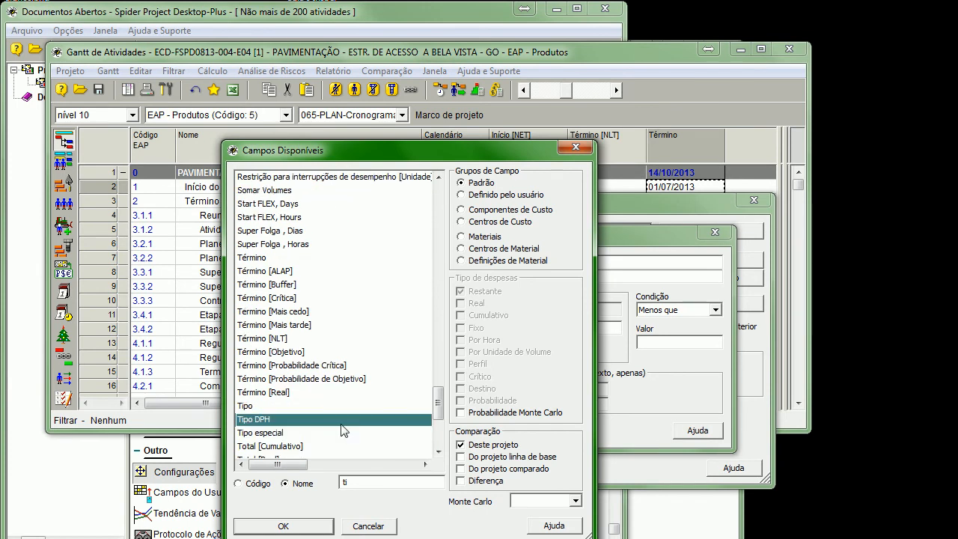
double_click(293, 419)
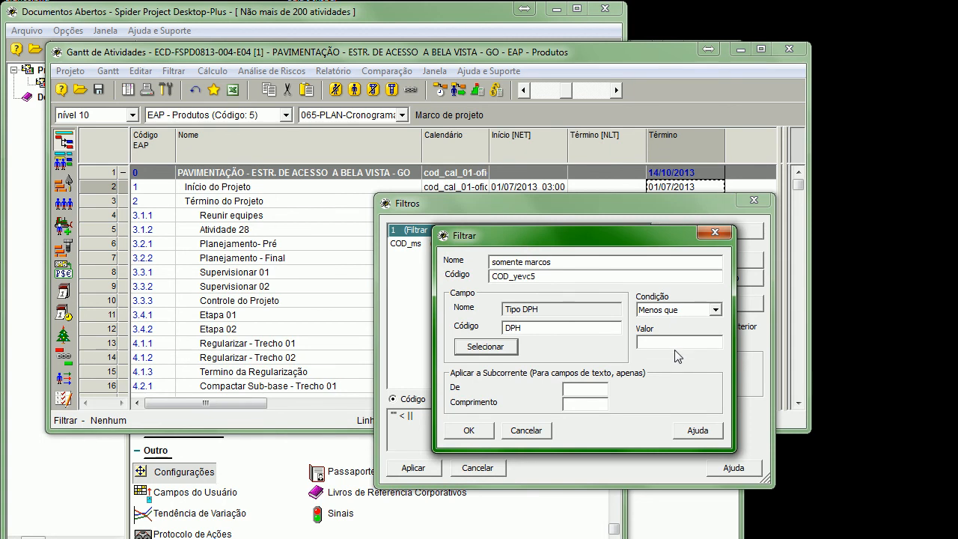
click(689, 312)
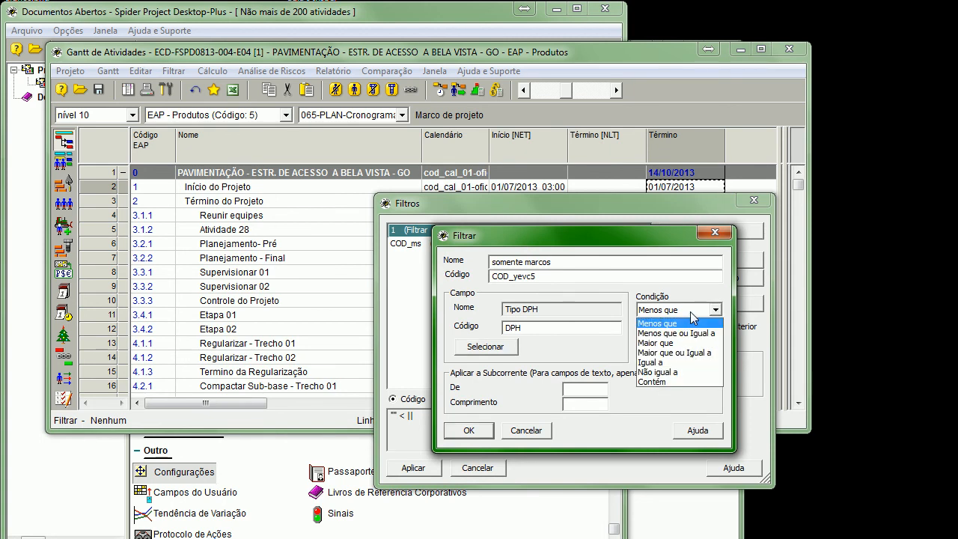
click(690, 359)
click(662, 344)
text(Marco do Projeto)
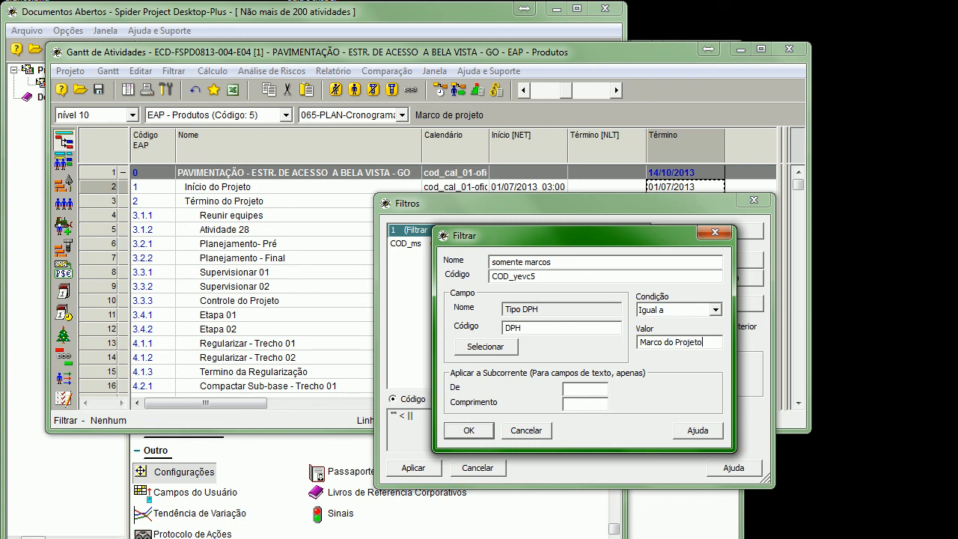
click(470, 431)
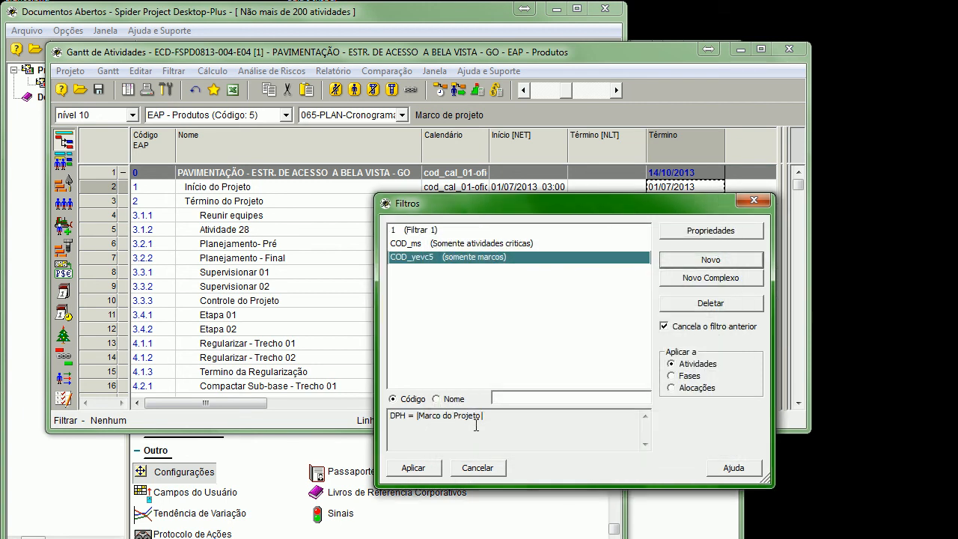
click(413, 468)
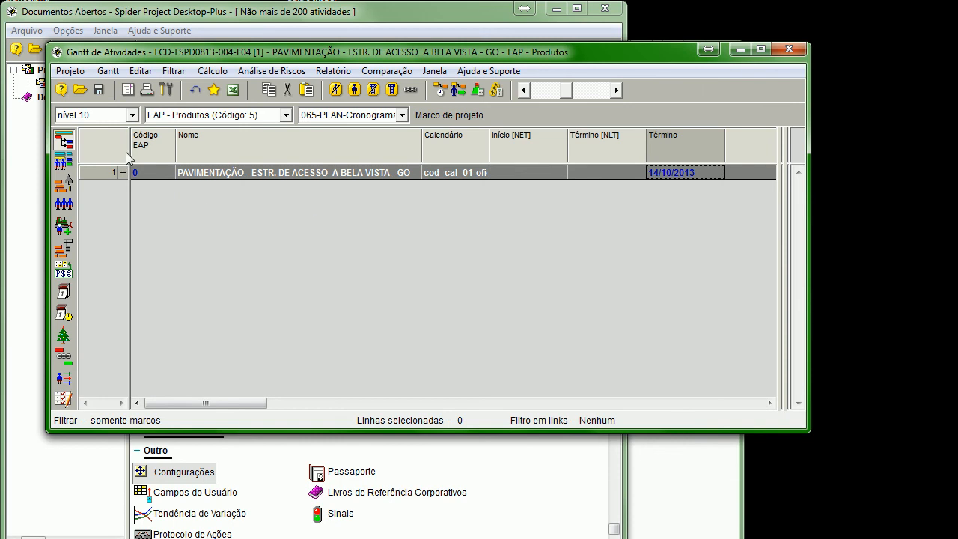
Step: Cancel the activity and phase filter and check the Tipo DPH wording in Início do Projeto's properties
click(174, 71)
click(219, 208)
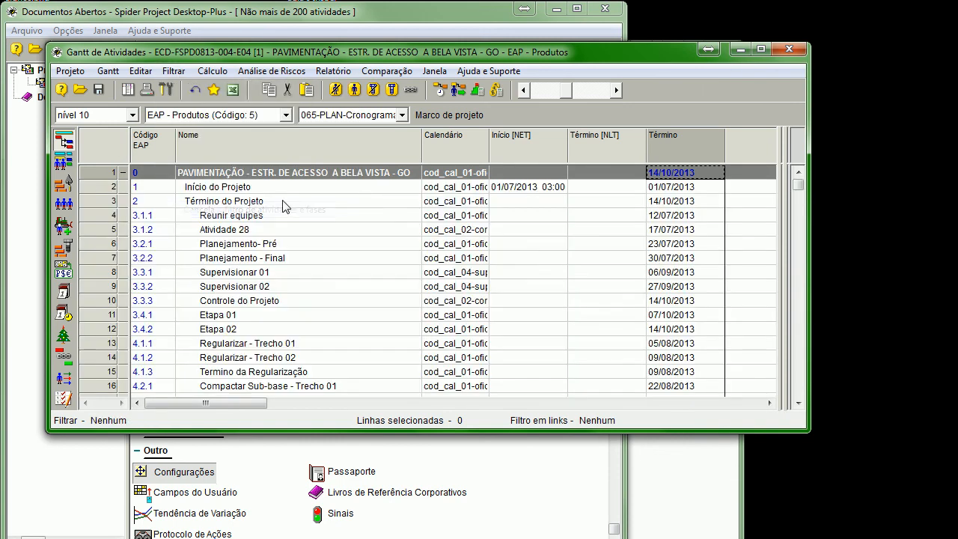
click(90, 189)
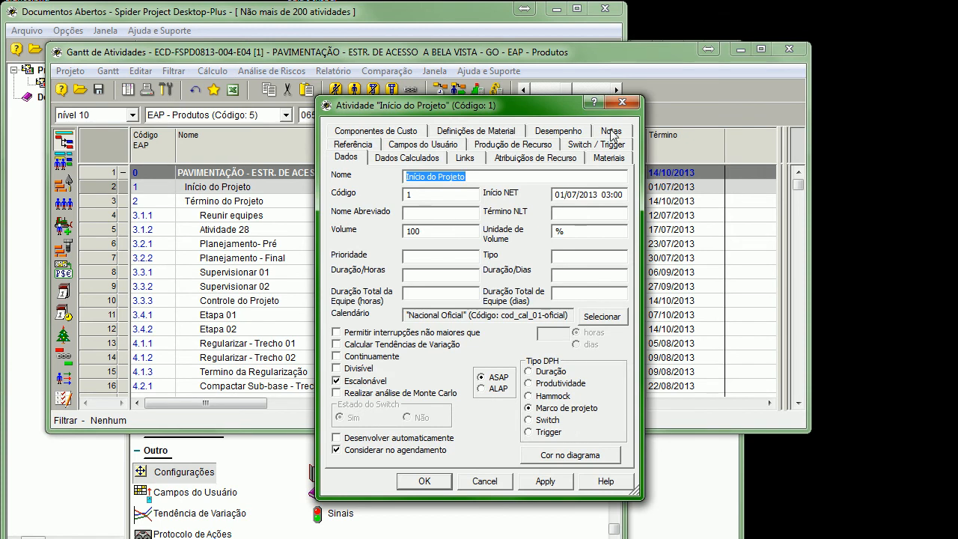
click(622, 102)
Step: Correct the "somente marcos" filter's value to "Marco de projeto" and apply the filter to the activities
click(160, 74)
click(171, 85)
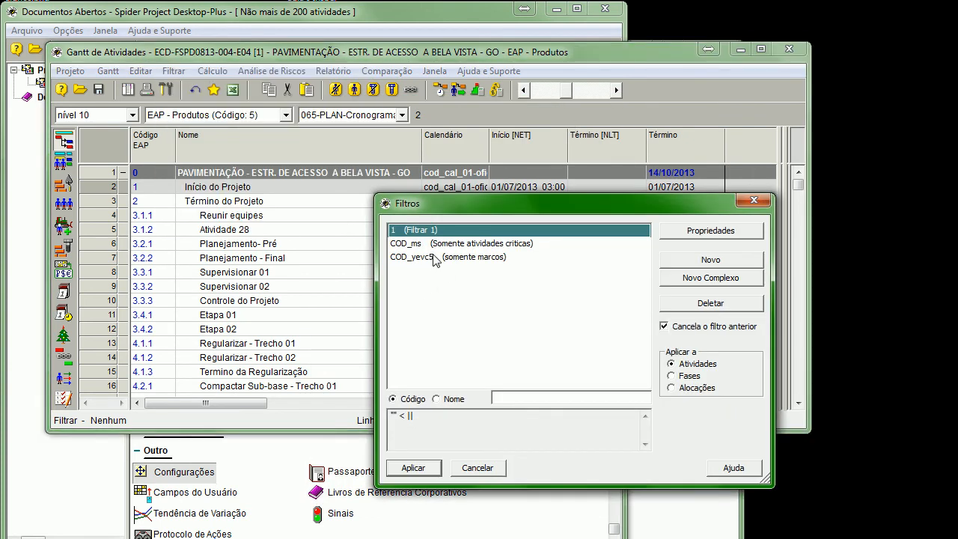
click(432, 257)
click(711, 234)
click(673, 342)
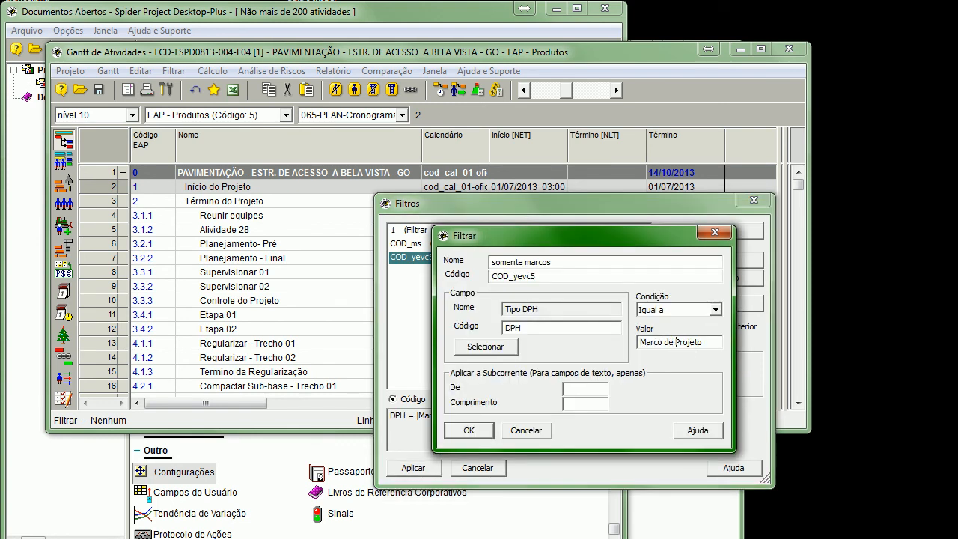
double_click(687, 342)
text(projeto)
click(471, 430)
click(436, 470)
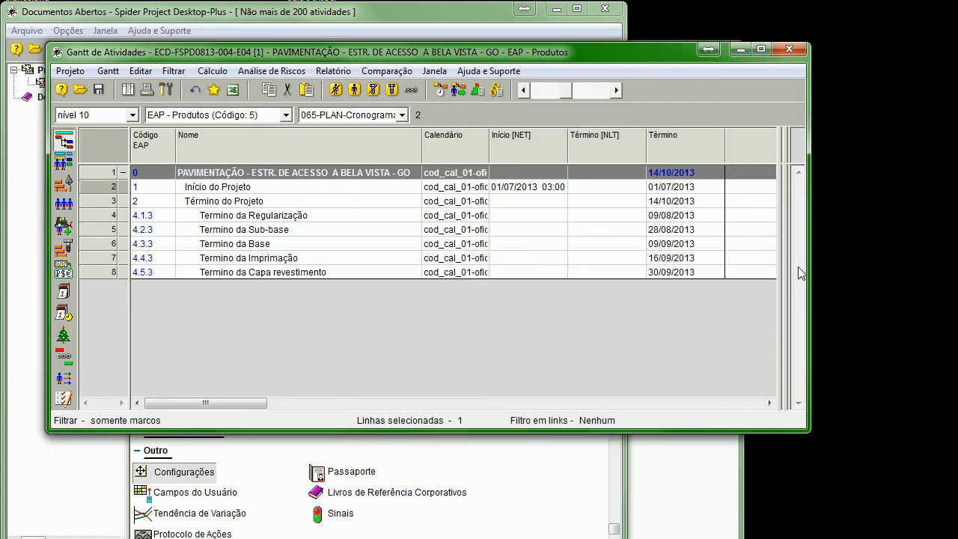
Step: Save the milestone-filtered view's configuration and enlarge the Gantt window to show the diagram beside the table
click(108, 70)
mouse_move(194, 127)
click(449, 159)
drag(812, 426, 953, 533)
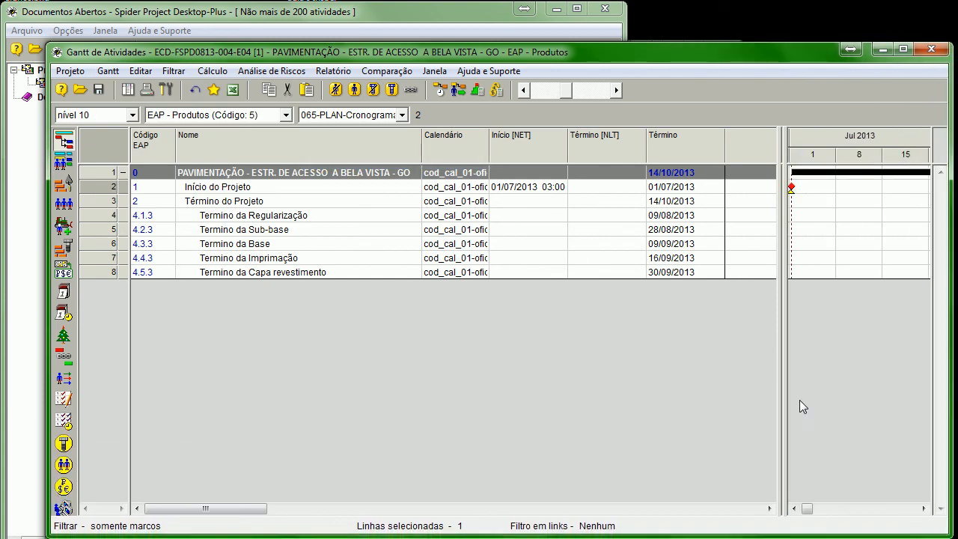
Step: Enlarge the Gantt diagram area and compress its timescale to months so all delivery milestones fit
drag(779, 354, 544, 353)
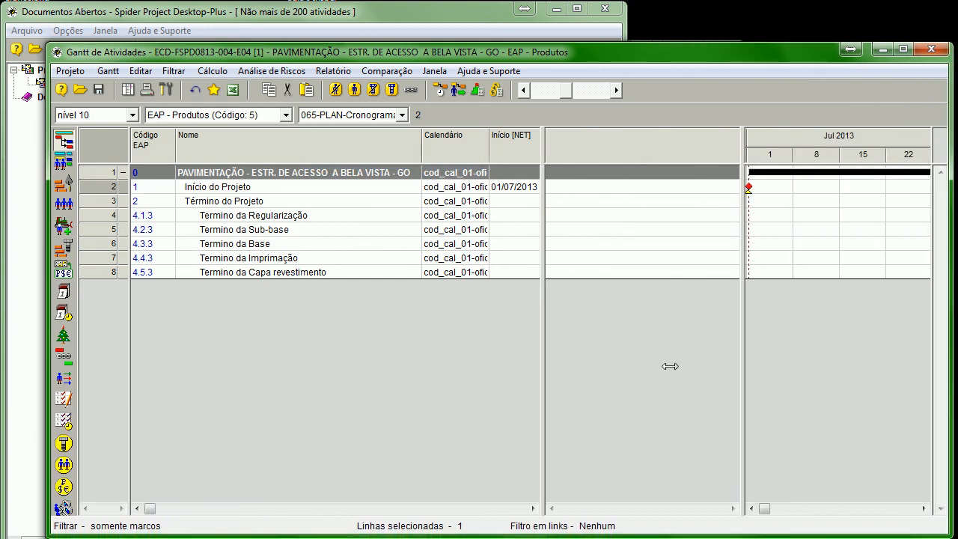
mouse_move(562, 91)
mouse_down()
mouse_move(536, 93)
mouse_move(559, 95)
mouse_up()
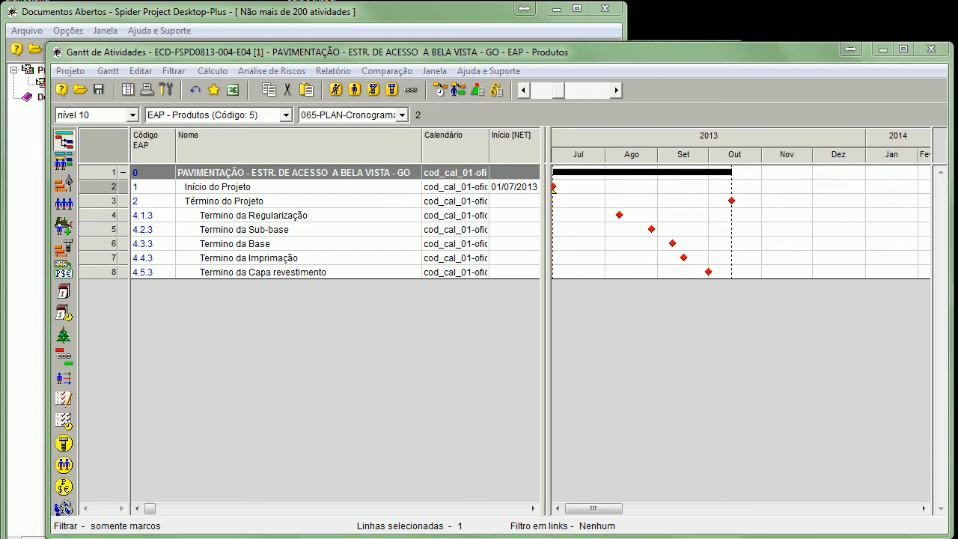
Step: Load the saved view "075-PLAN-Cronograma duração dias - DRAG" and make room for the diagram beside the DRAG and slack columns
click(348, 114)
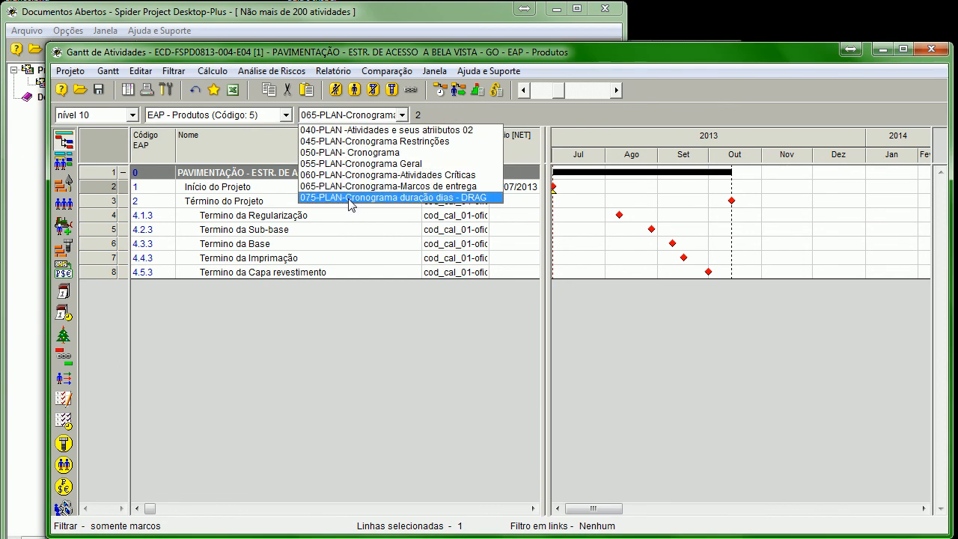
click(338, 197)
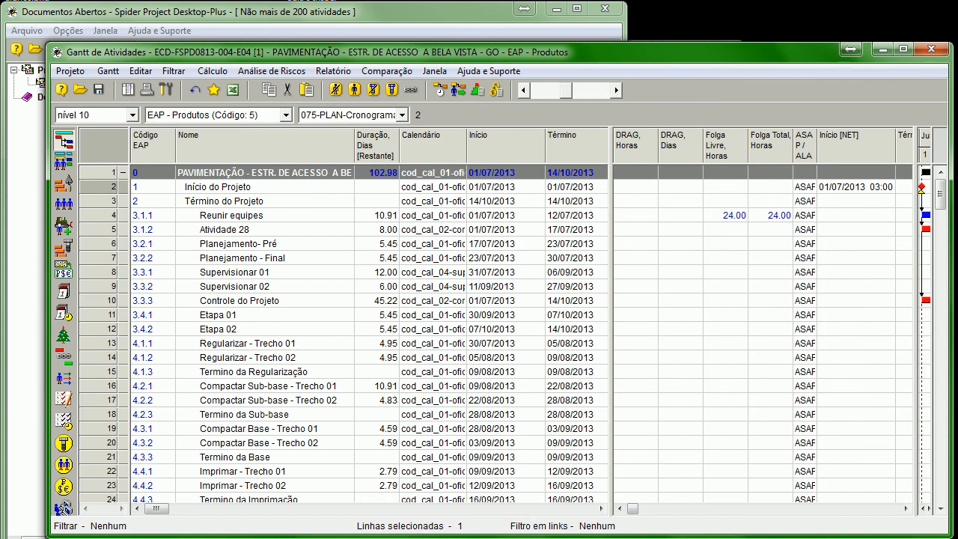
double_click(327, 120)
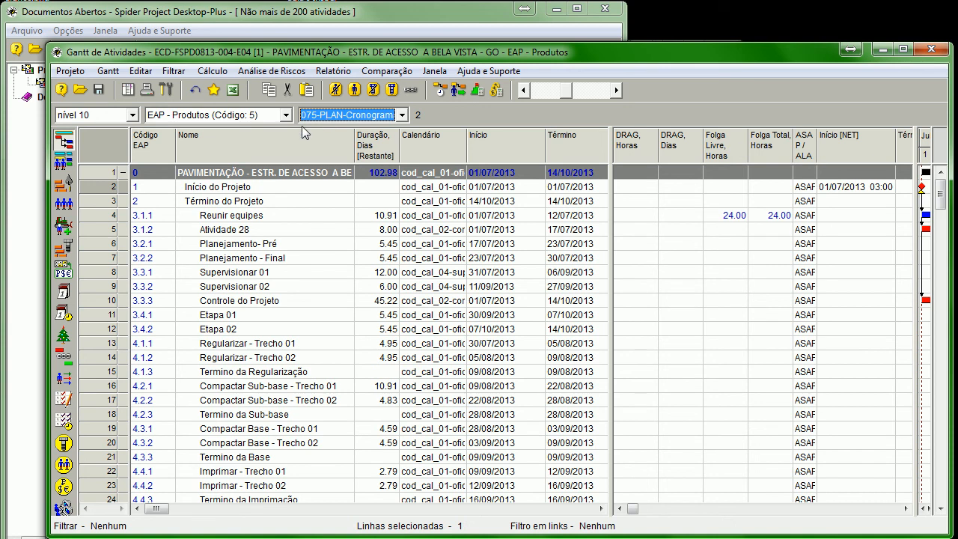
click(193, 114)
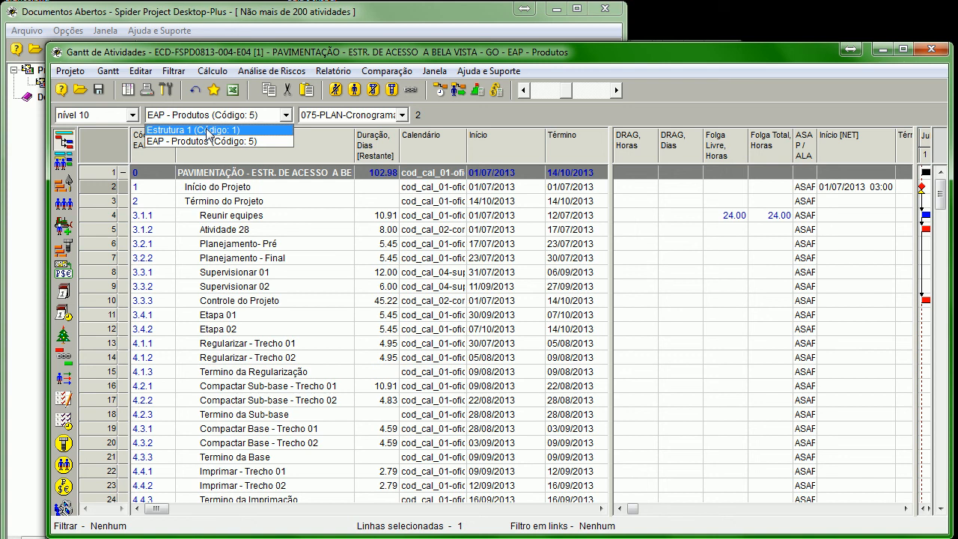
click(448, 120)
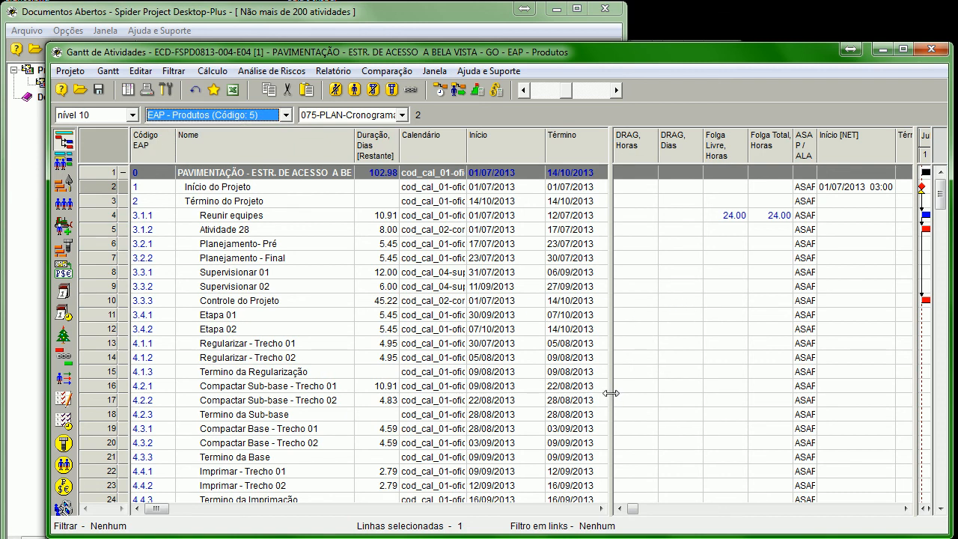
drag(612, 399, 428, 397)
drag(916, 376, 696, 370)
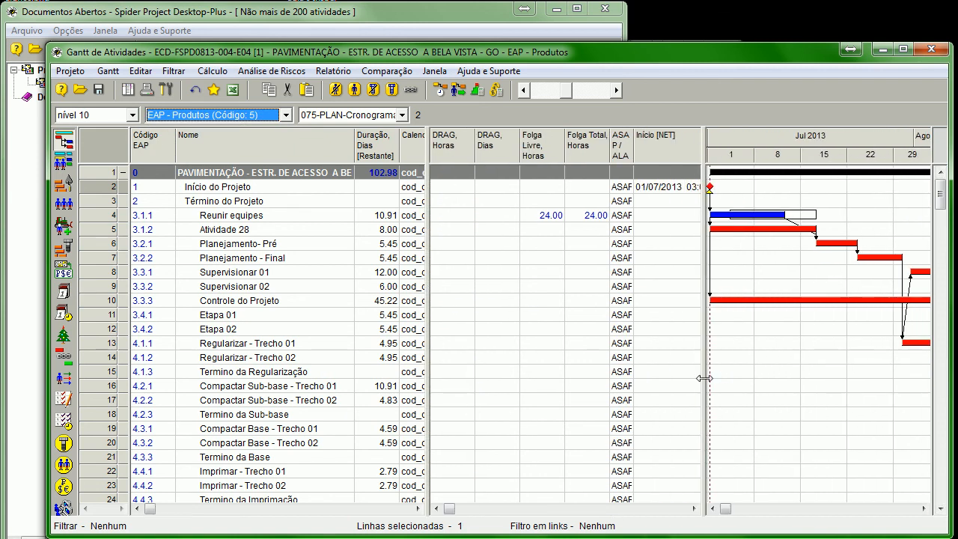
Step: Reschedule the project with Calcular DRAG enabled and close the schedule report
click(438, 91)
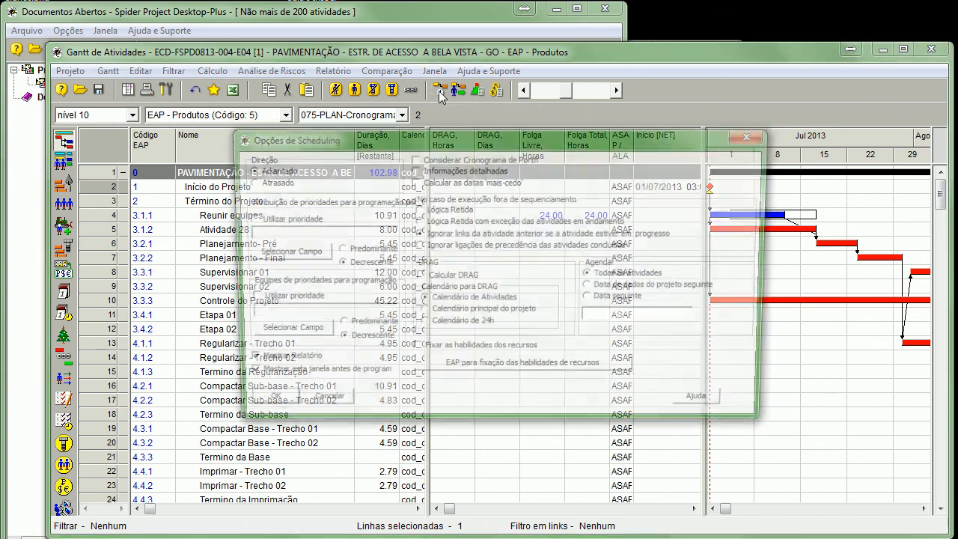
click(452, 278)
click(262, 404)
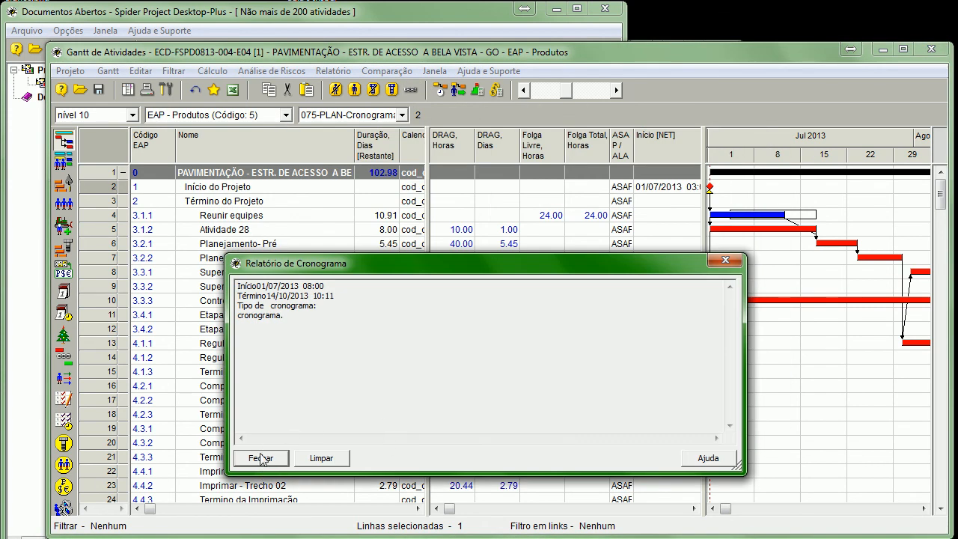
click(259, 457)
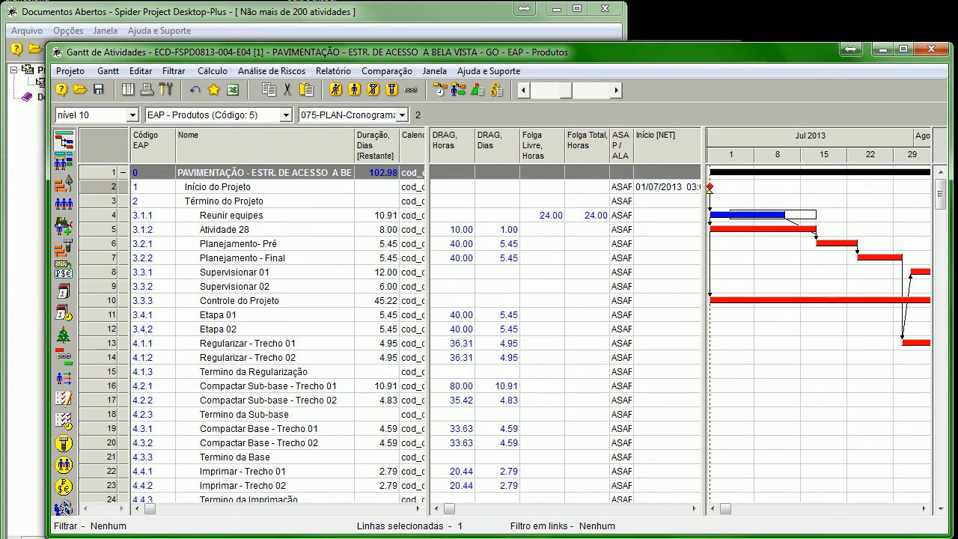
Step: Compare the DRAG hours and days with the durations of Atividade 28, Planejamento- Pré and Regularizar - Trecho 01
click(461, 234)
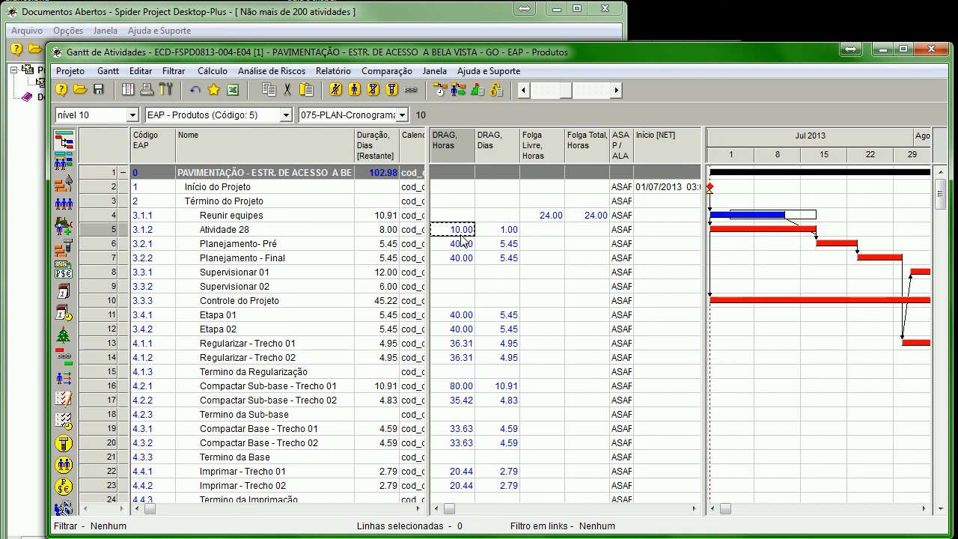
mouse_move(823, 241)
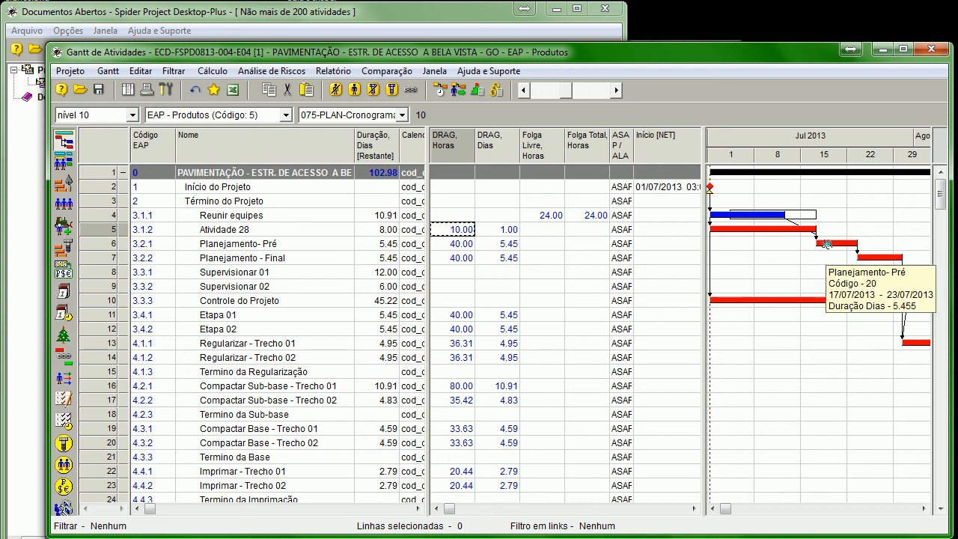
click(449, 246)
click(513, 248)
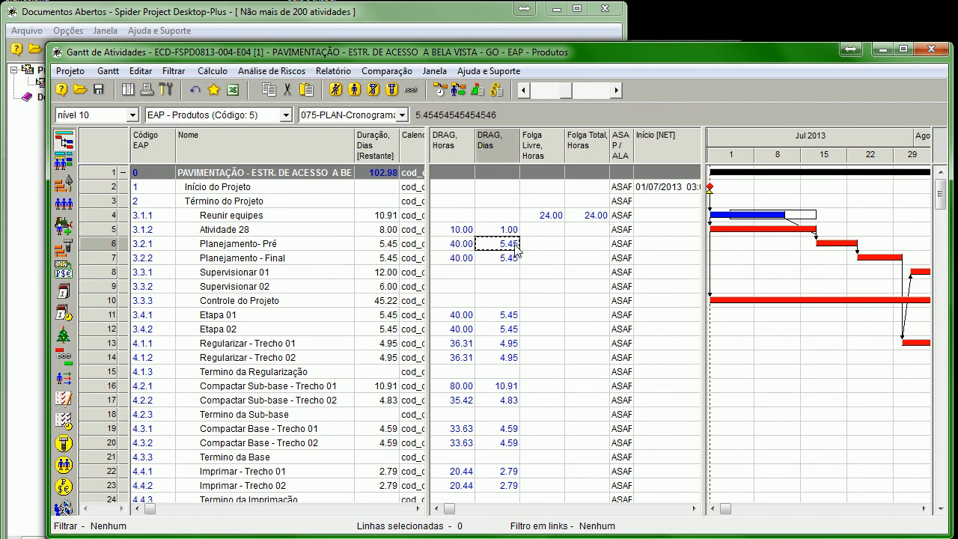
click(384, 249)
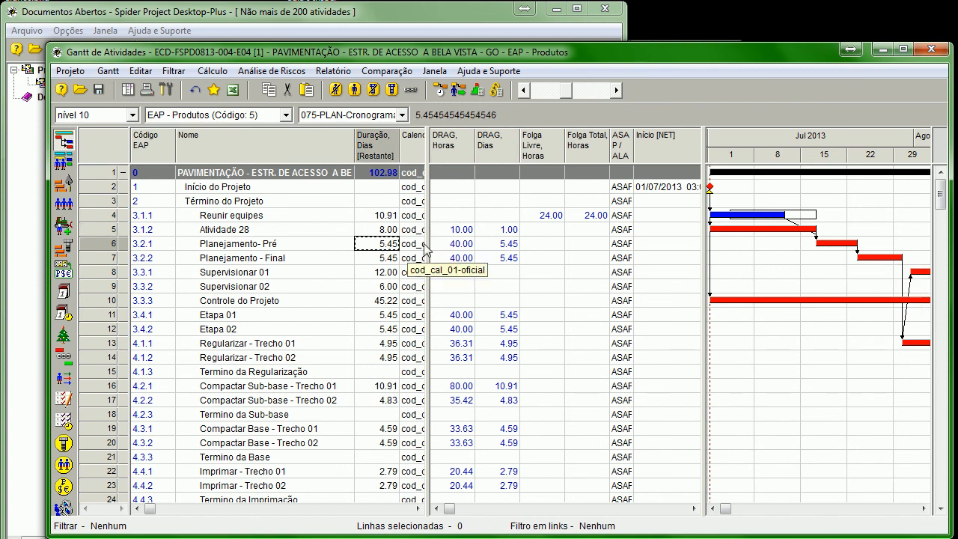
click(495, 245)
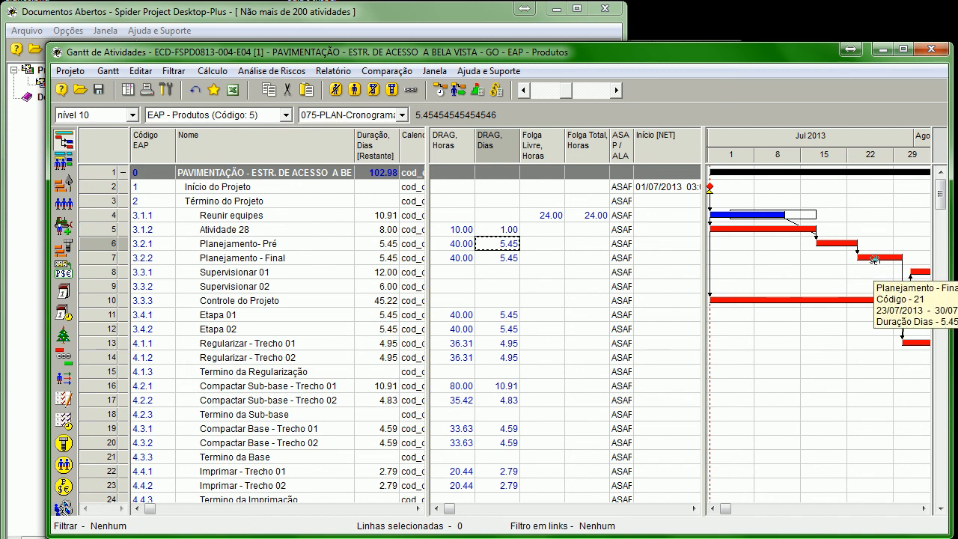
click(499, 345)
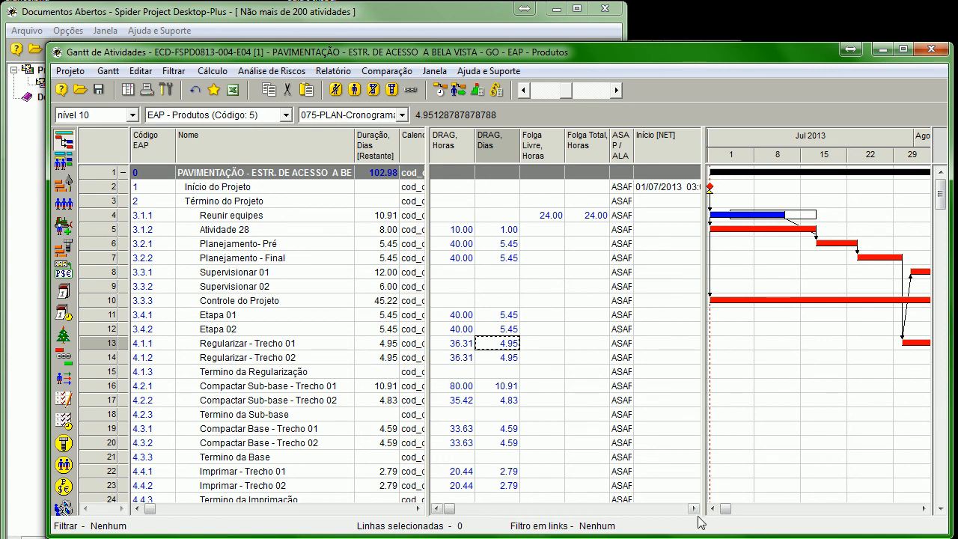
Step: Examine the activity bars and links in the enlarged diagram from the project's start to its finish
drag(704, 481, 637, 472)
drag(666, 508, 828, 505)
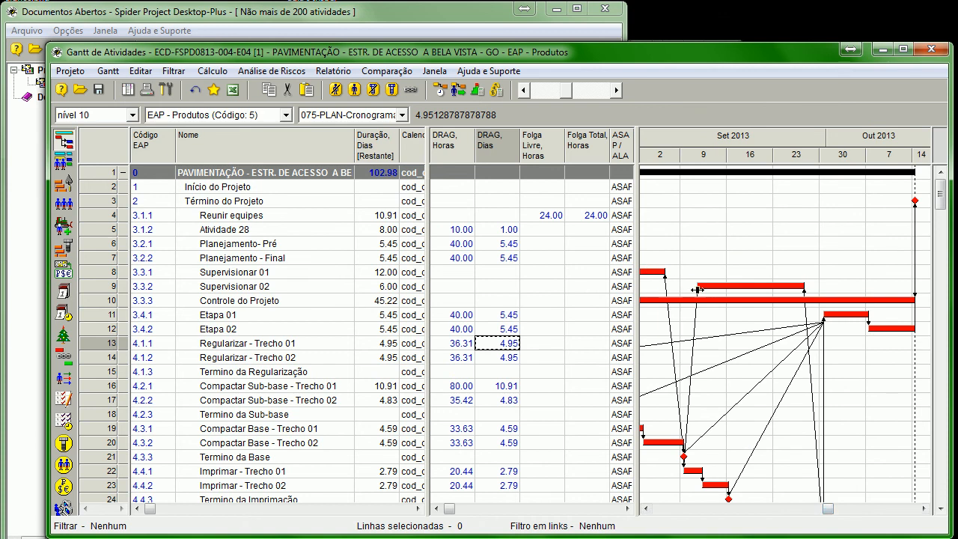
drag(941, 196, 940, 440)
drag(829, 508, 667, 508)
scroll(745, 310, up, 3)
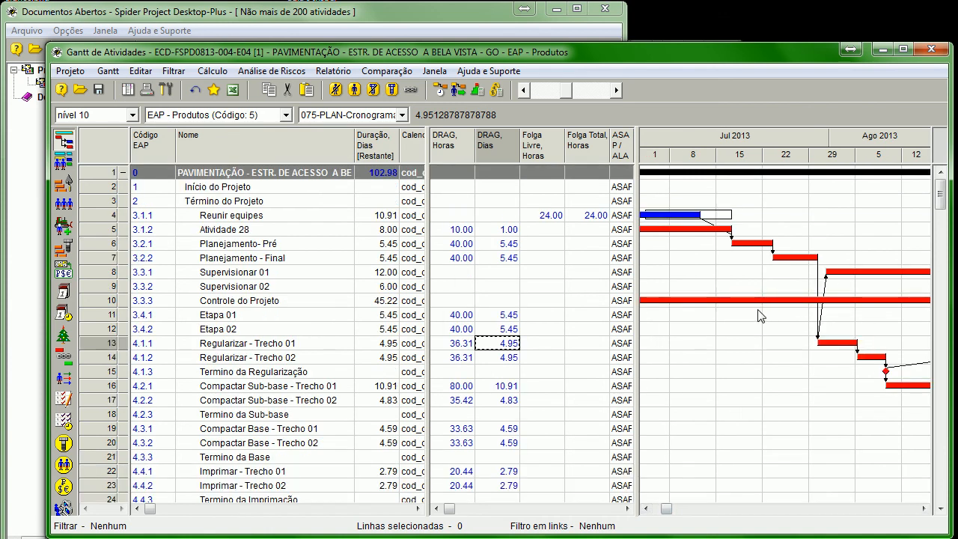
click(648, 509)
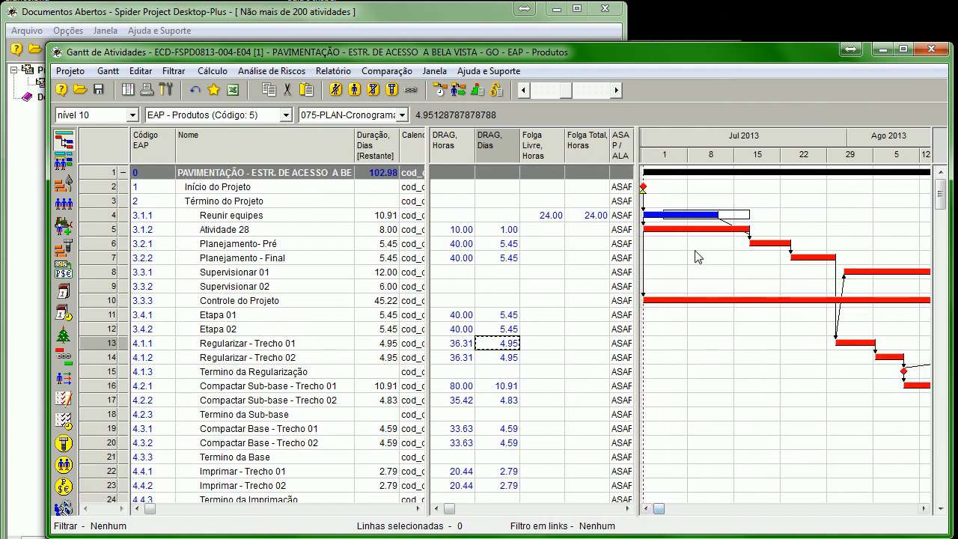
Step: Set Atividade 28's remaining duration to 7 days
click(96, 235)
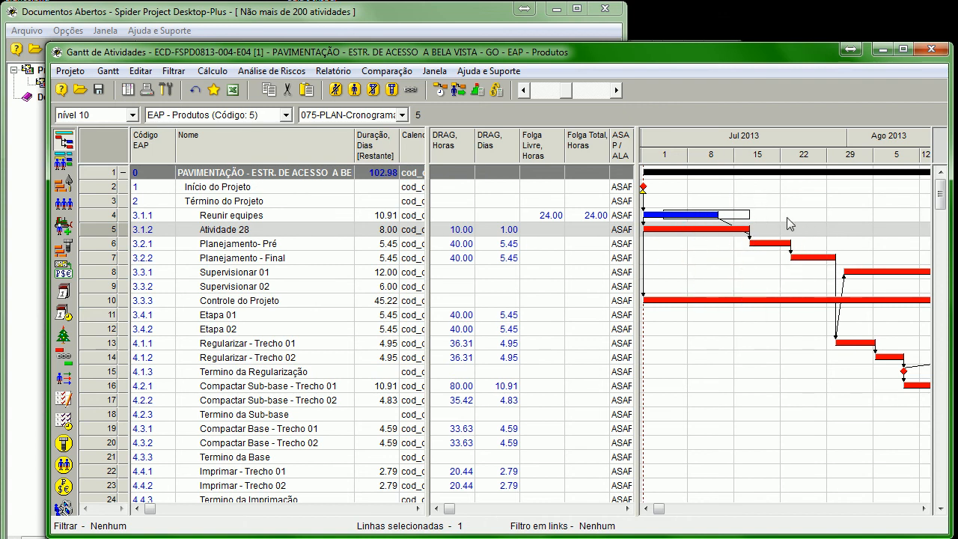
mouse_move(744, 229)
ctrl+click(378, 229)
text(7)
key(Return)
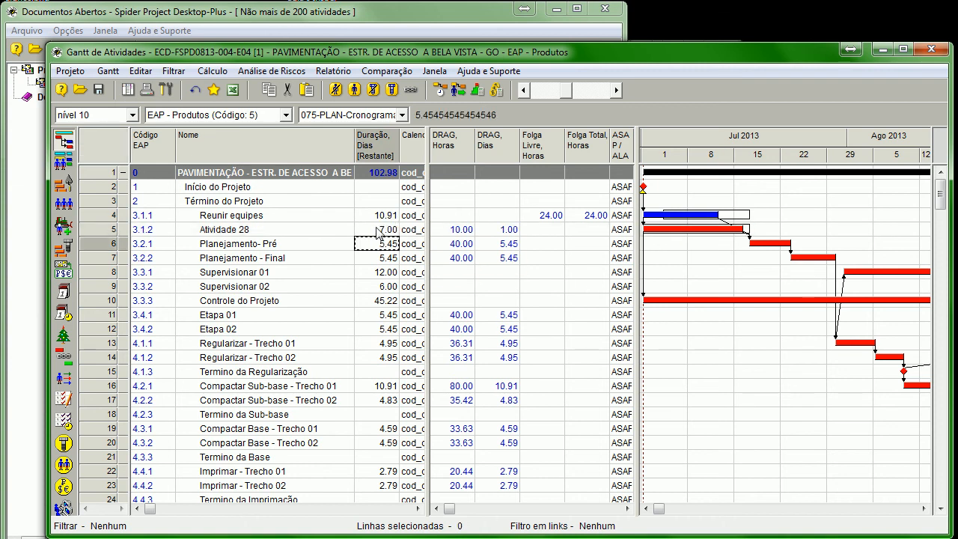
Step: Set Atividade 28's remaining duration to 6 days and reschedule the project with DRAG calculation
key(Up)
text(6)
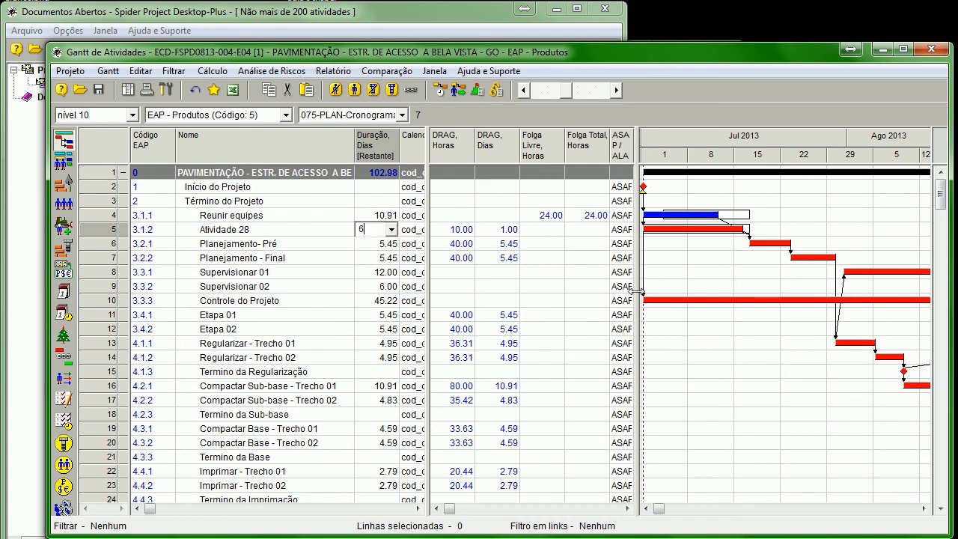
key(Return)
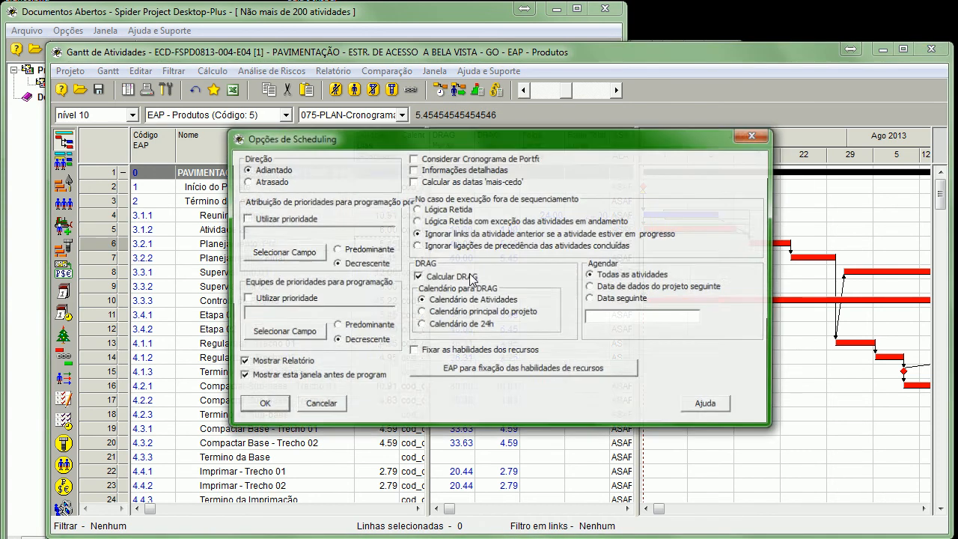
click(440, 89)
click(260, 411)
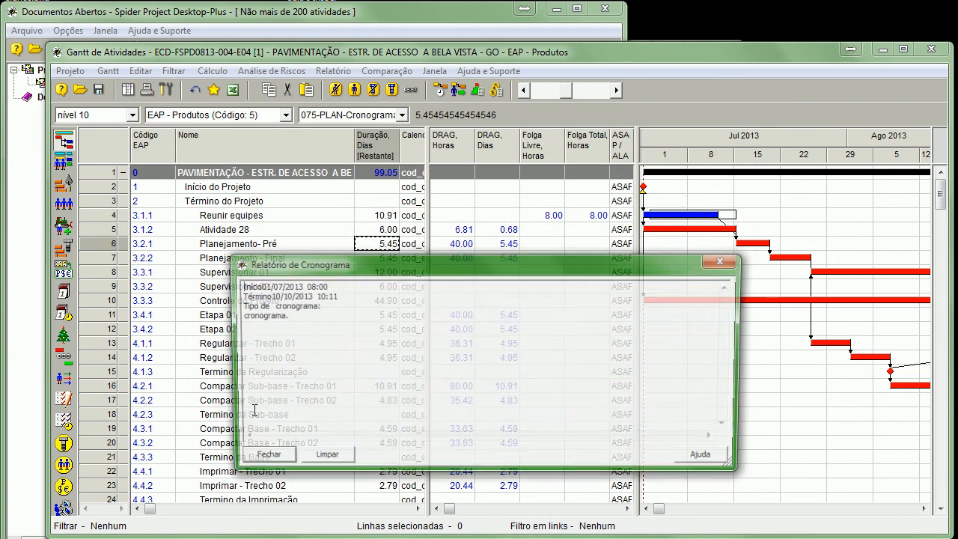
click(725, 260)
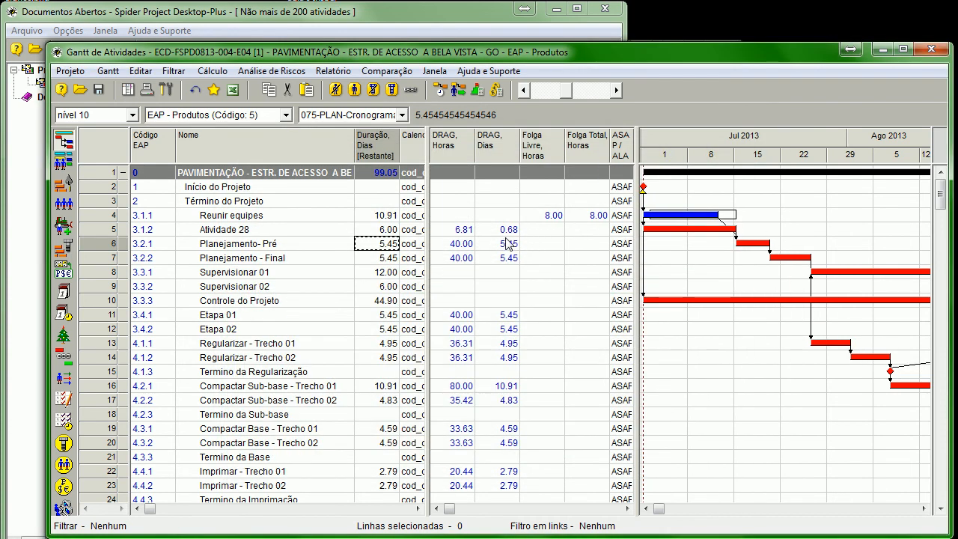
Step: Set Atividade 28's remaining duration to 5 days and reschedule the project with DRAG calculation
click(385, 230)
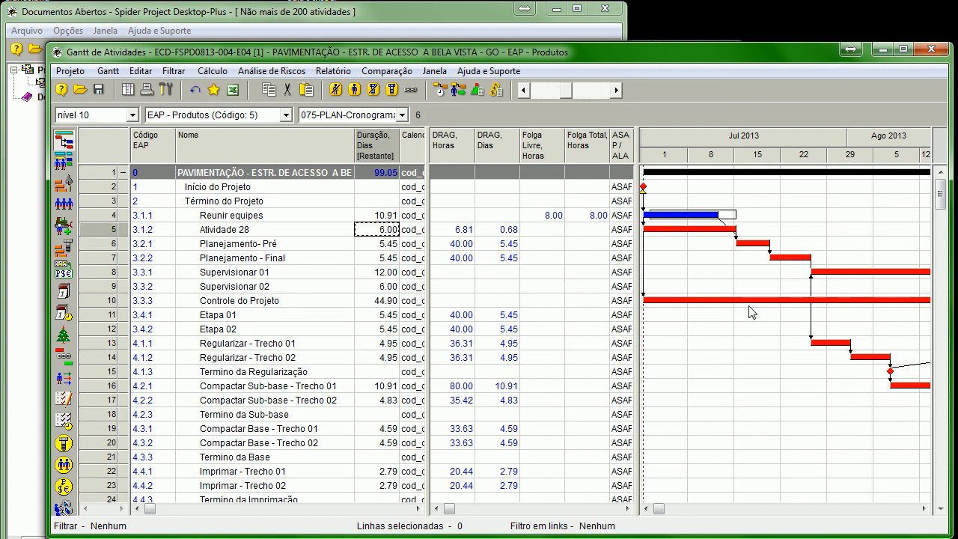
text(5)
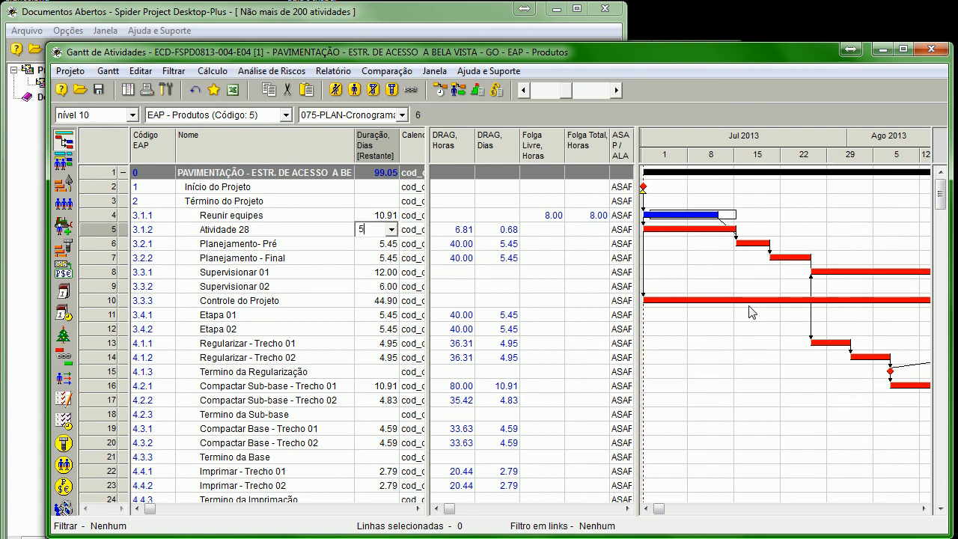
key(Return)
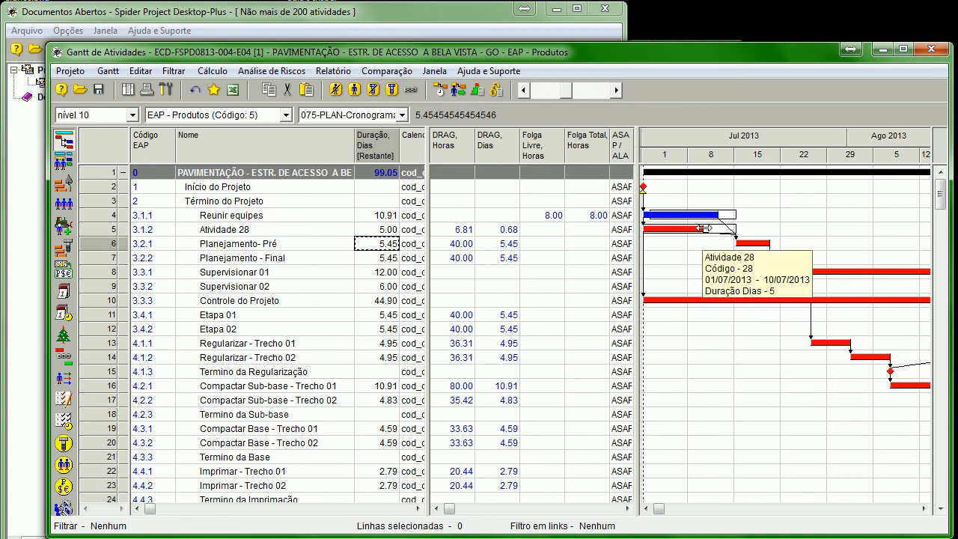
click(440, 90)
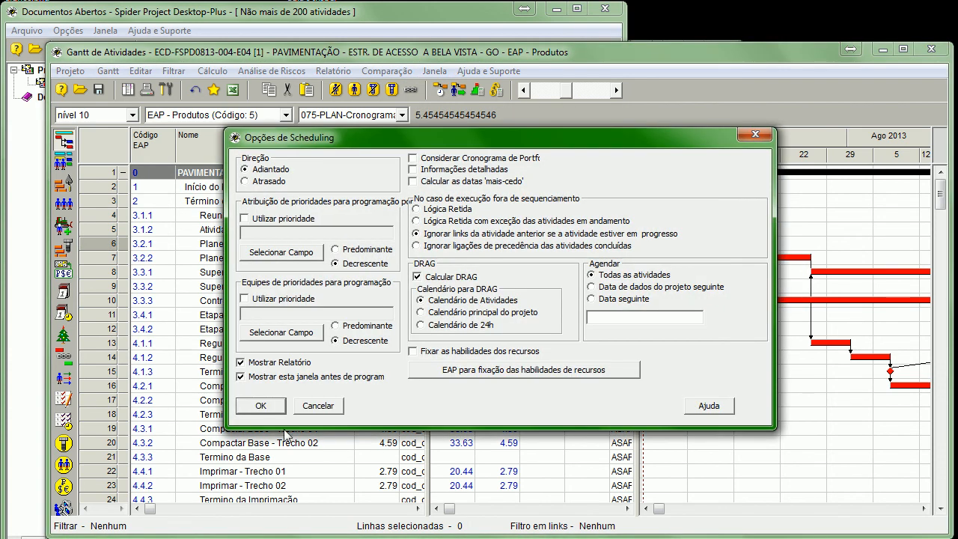
click(273, 408)
click(725, 260)
Step: Widen the second table area to include Início [NET] and enlarge the ASAP / ALAP column to show its full values
mouse_move(689, 240)
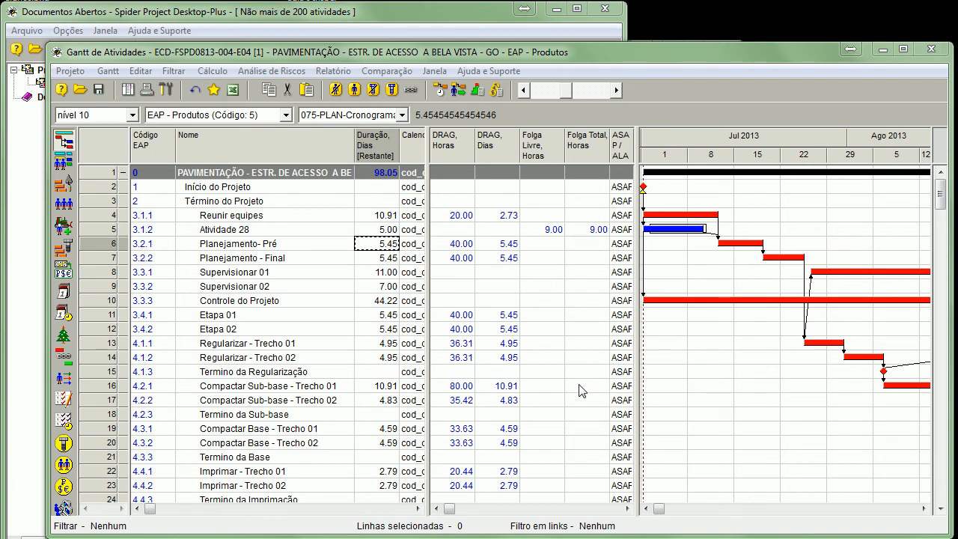
double_click(635, 351)
drag(633, 153, 687, 157)
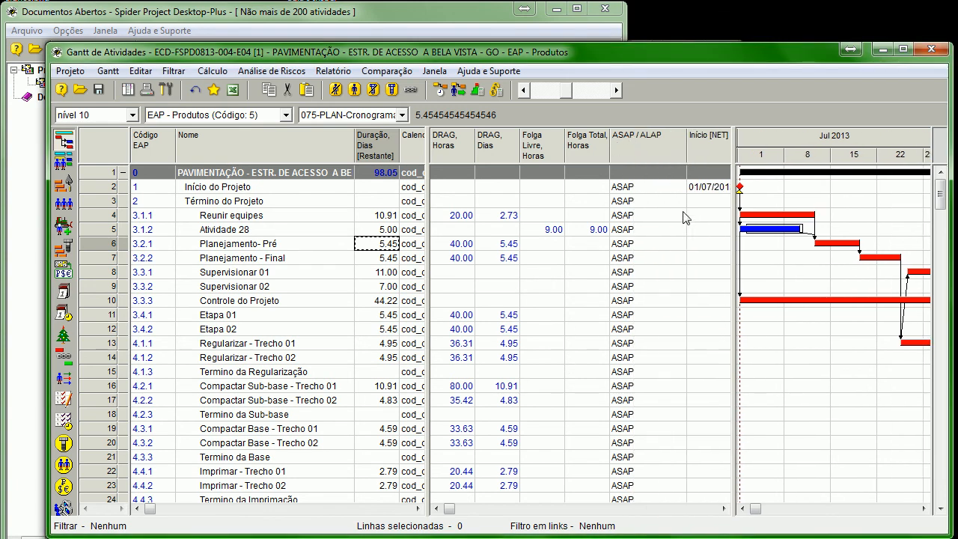